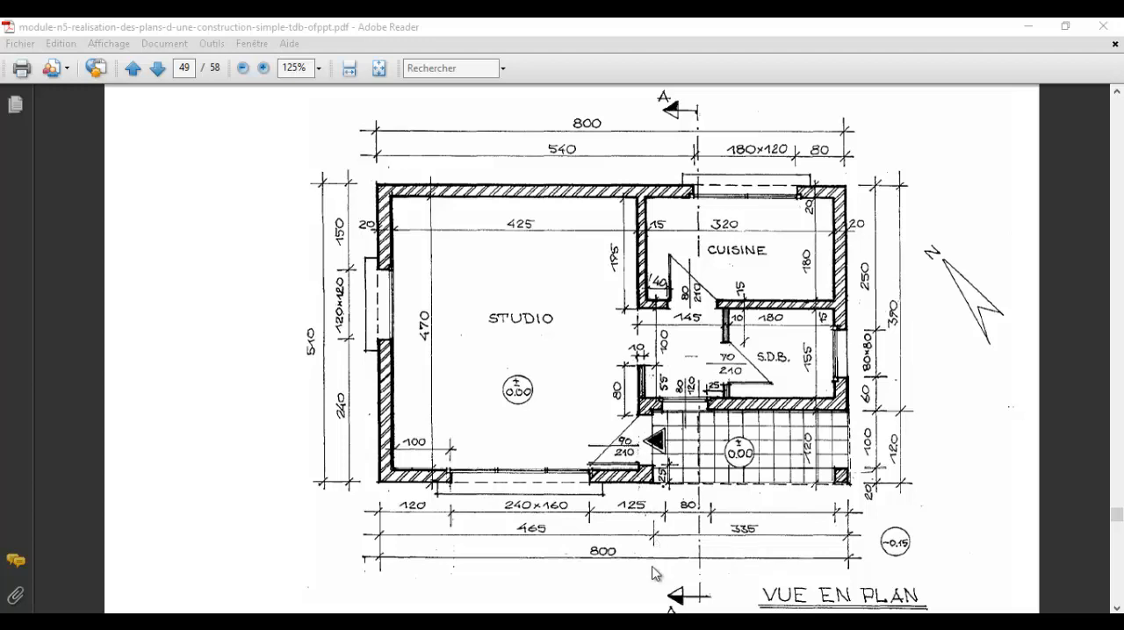
# Compare the wall layout in AutoCAD with the dimensioned studio floor plan in the PDF, examining the door and window openings
pyautogui.click(586, 622)
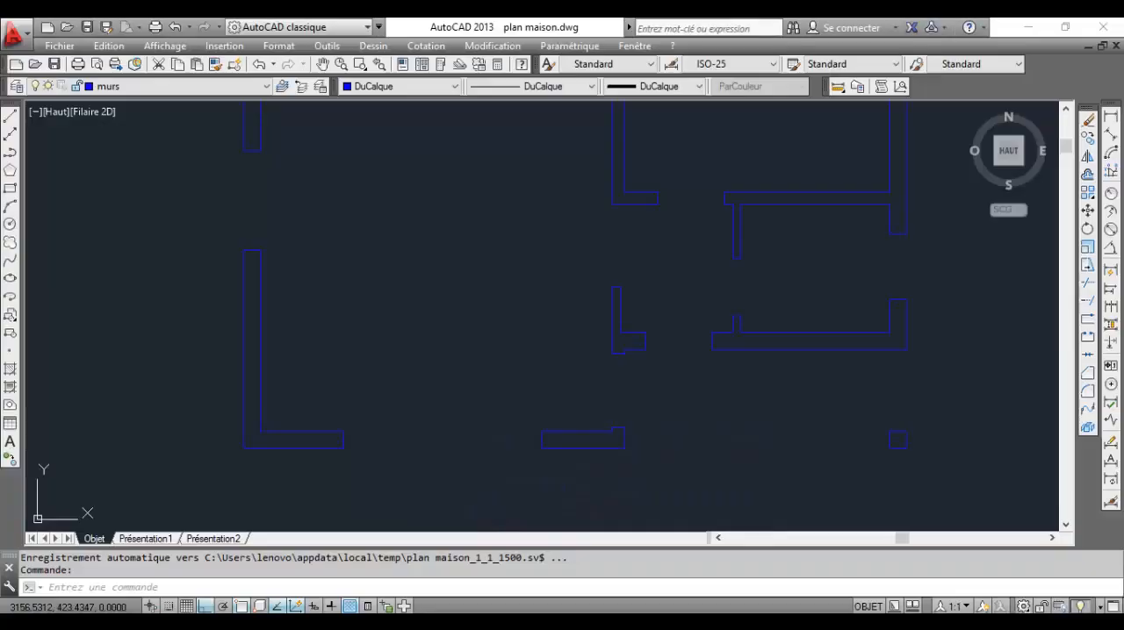
pyautogui.scroll(-5, 694, 280)
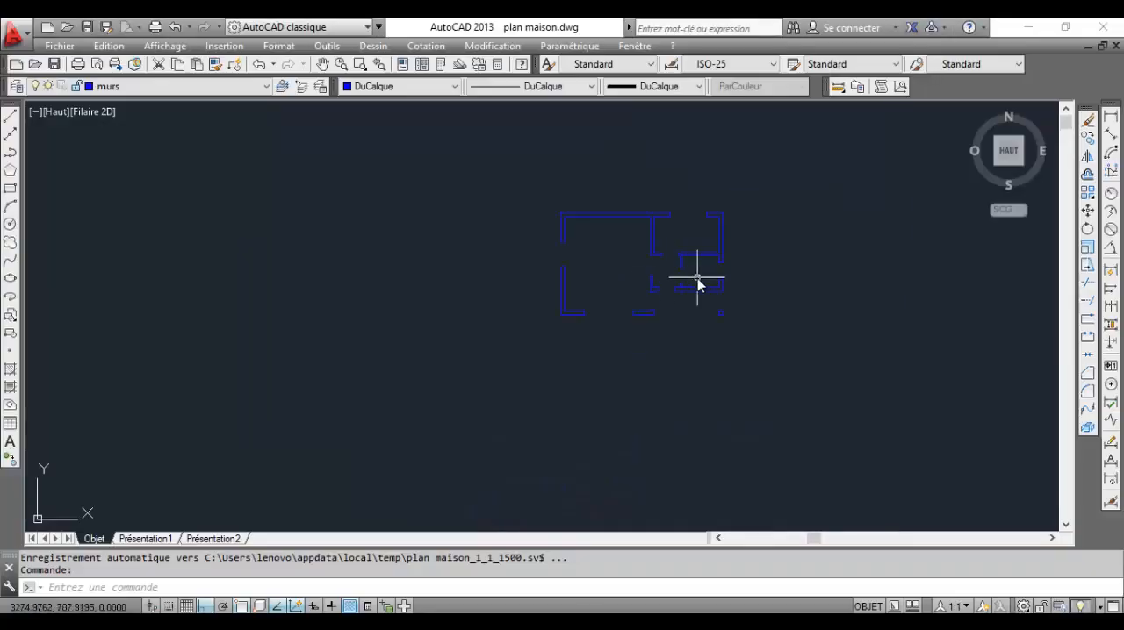
pyautogui.moveTo(697, 281); pyautogui.dragTo(603, 290, button='middle')
pyautogui.scroll(4, 602, 290)
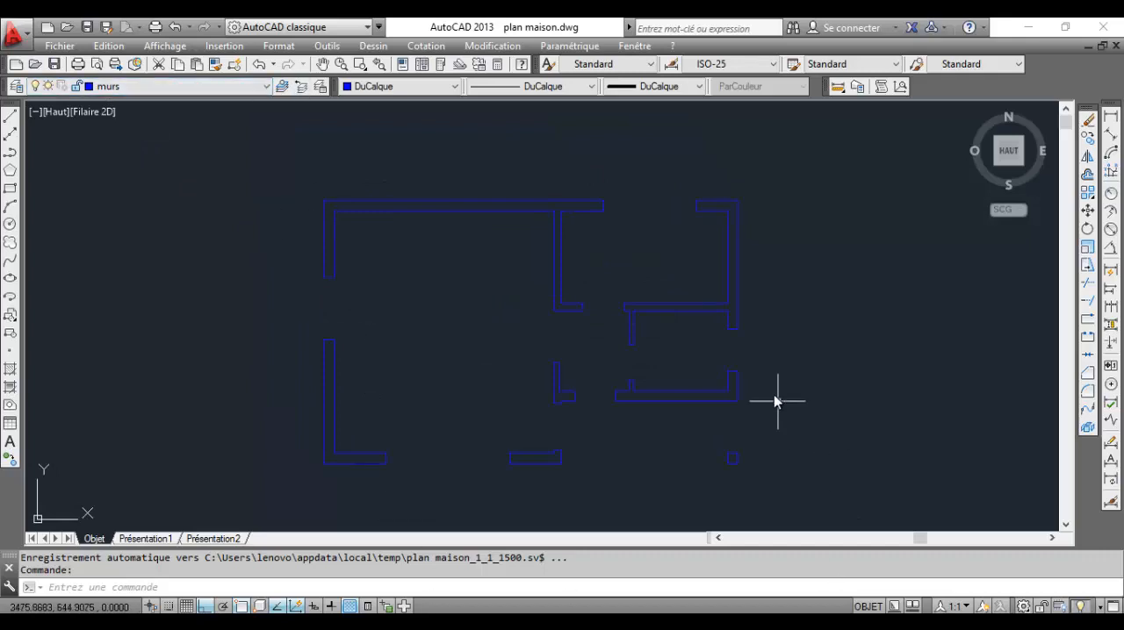
pyautogui.hotkey('alt', 'Tab')
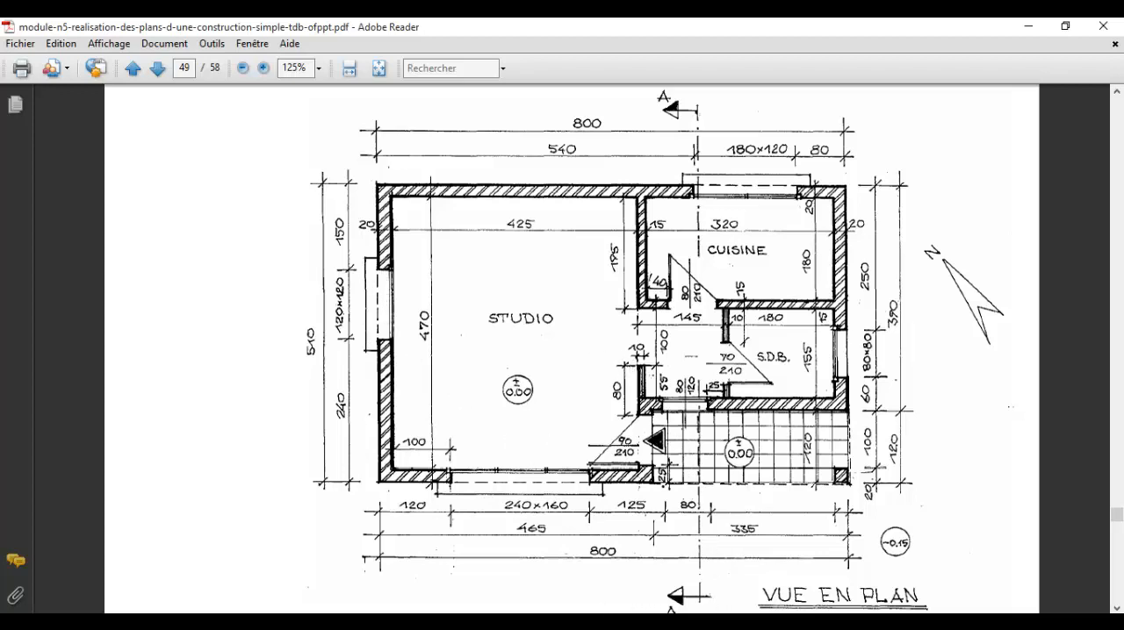
pyautogui.moveTo(583, 622)
pyautogui.click(584, 561)
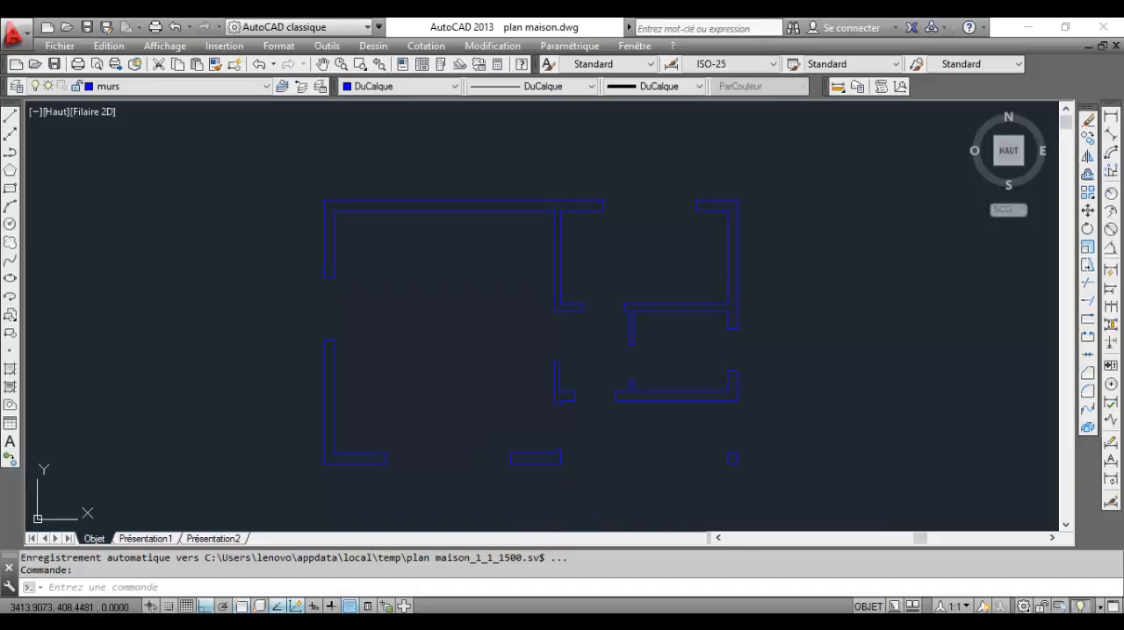
pyautogui.scroll(-4, 597, 321)
pyautogui.scroll(8, 619, 221)
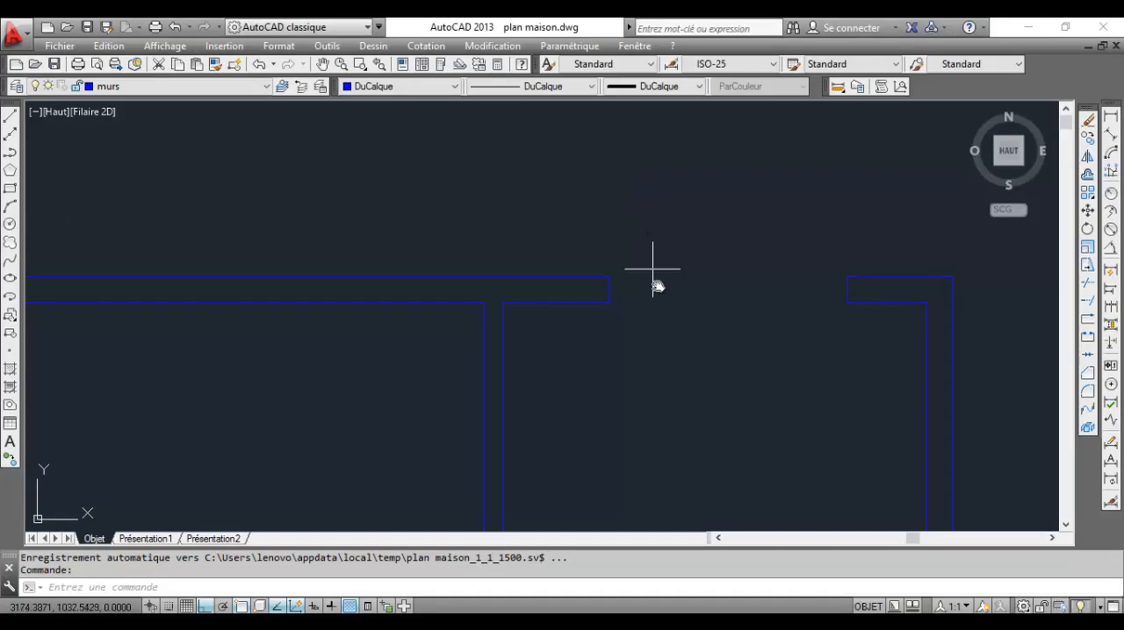
pyautogui.scroll(-5, 652, 266)
pyautogui.moveTo(640, 306); pyautogui.dragTo(612, 231, button='middle')
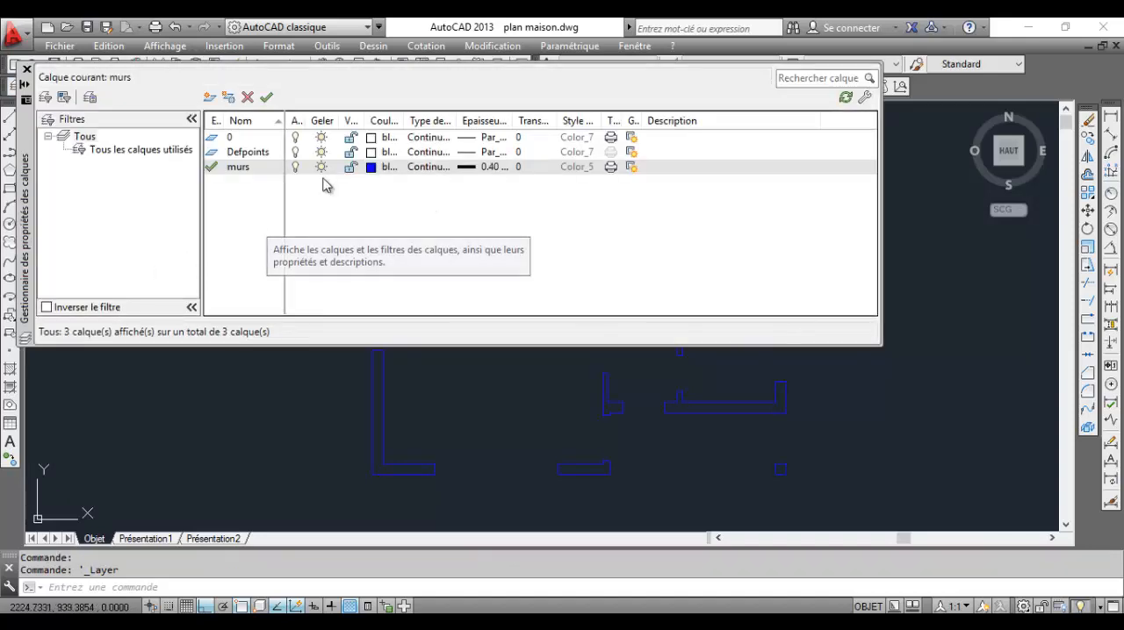
# Create a new layer named "portes et fenetres" in the layer properties manager
pyautogui.click(211, 98)
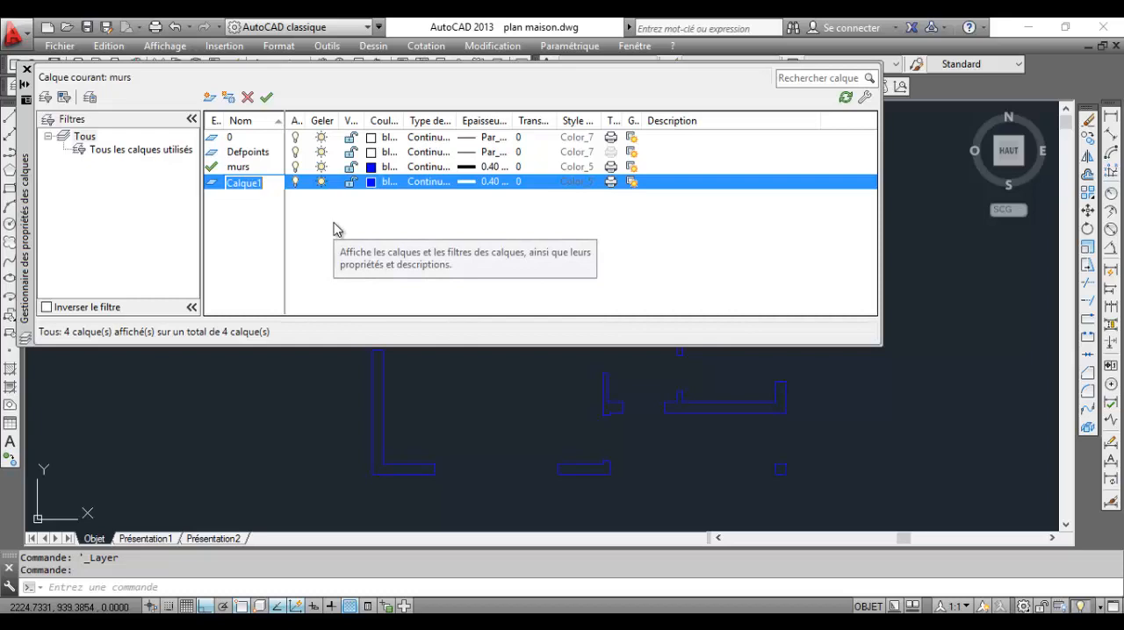
pyautogui.write('po')
pyautogui.write('rtes et fenet')
pyautogui.write('res')
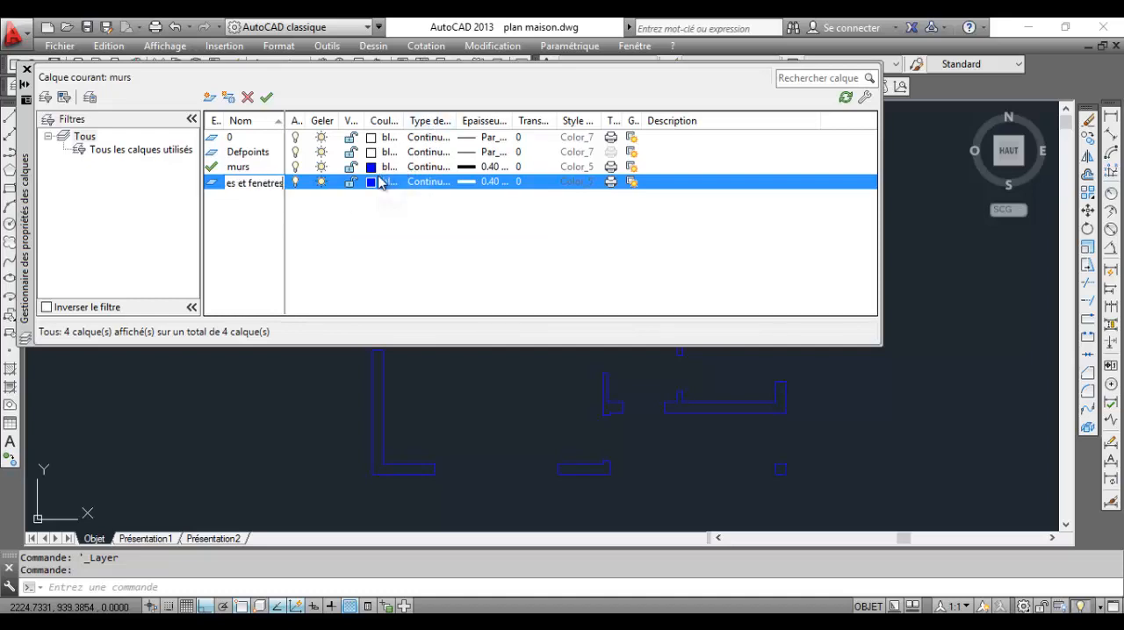
pyautogui.press('Return')
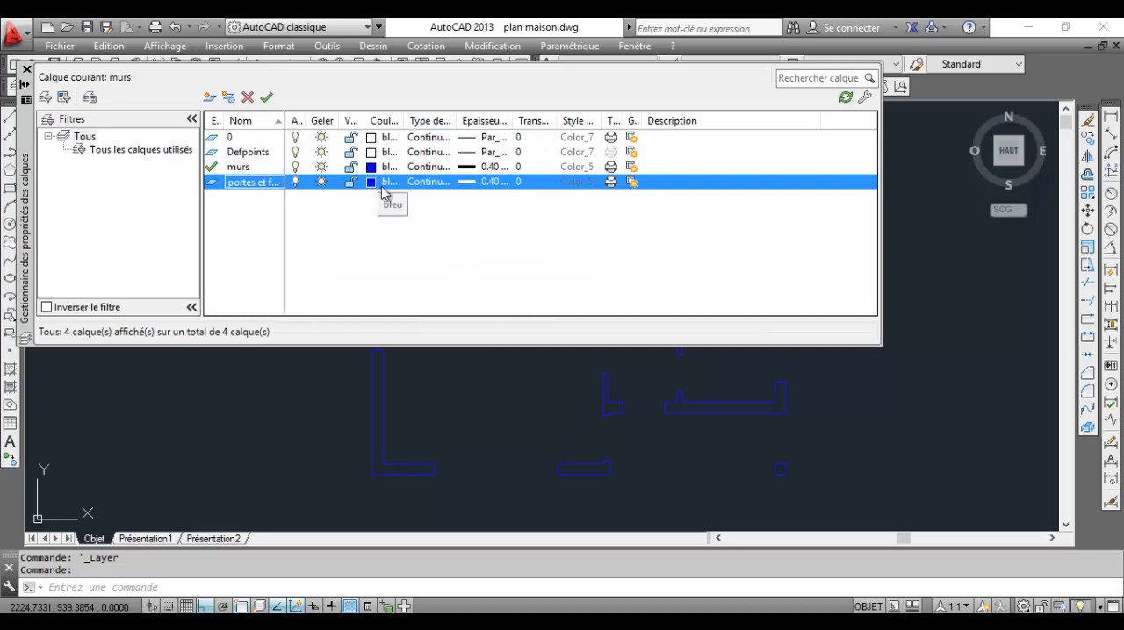
# Set the portes et fenetres layer's colour to index 20 and its lineweight to 0.13 mm
pyautogui.click(371, 182)
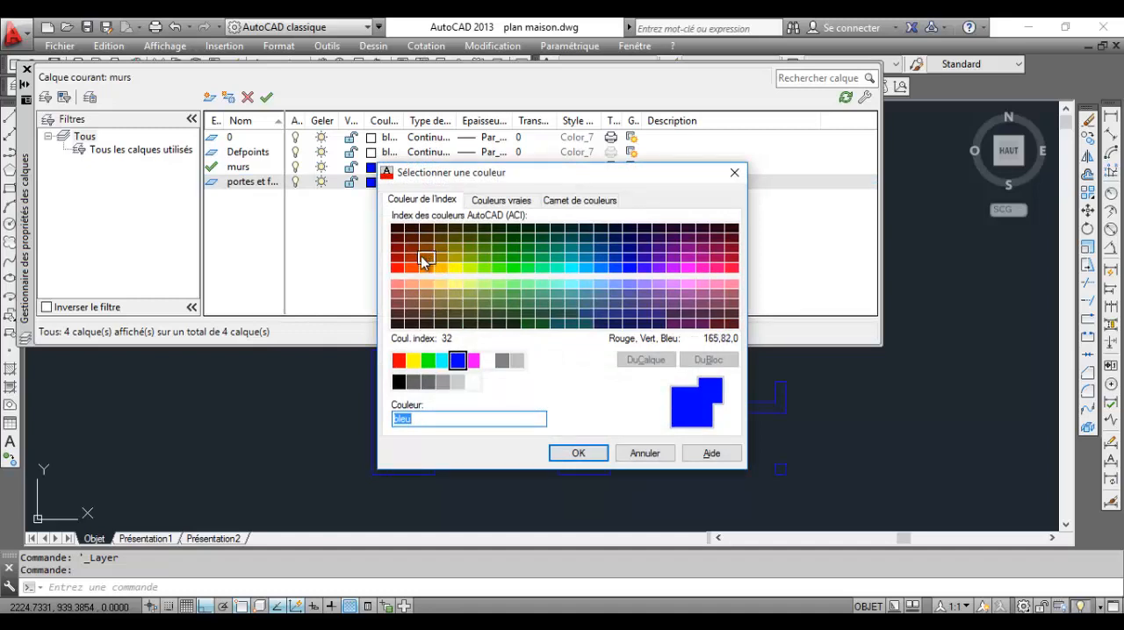
pyautogui.click(410, 267)
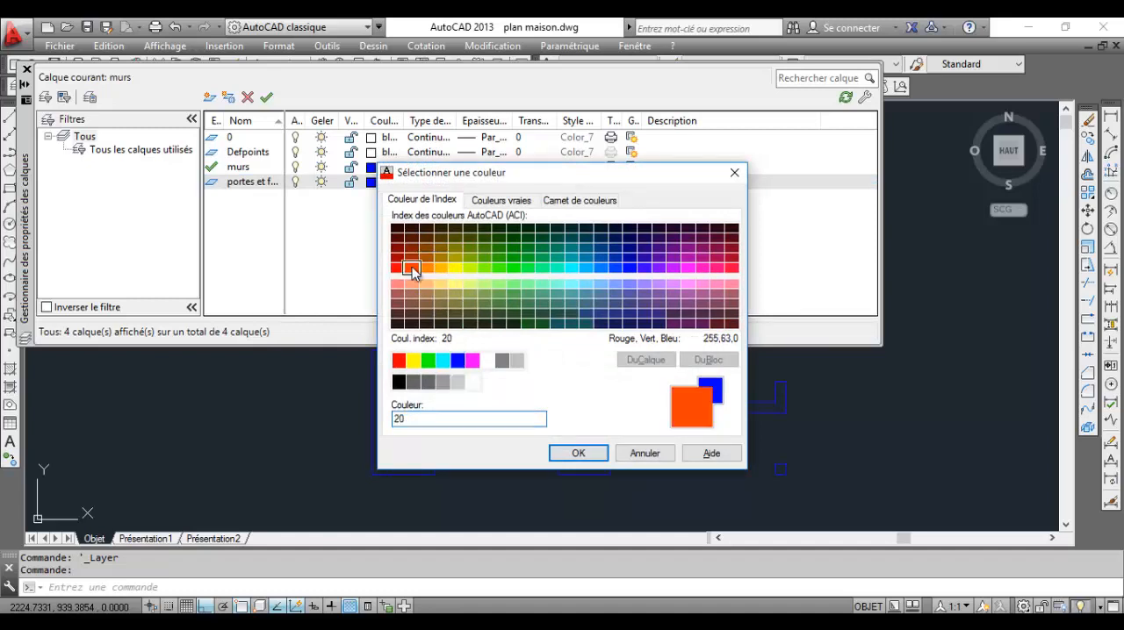
pyautogui.click(578, 452)
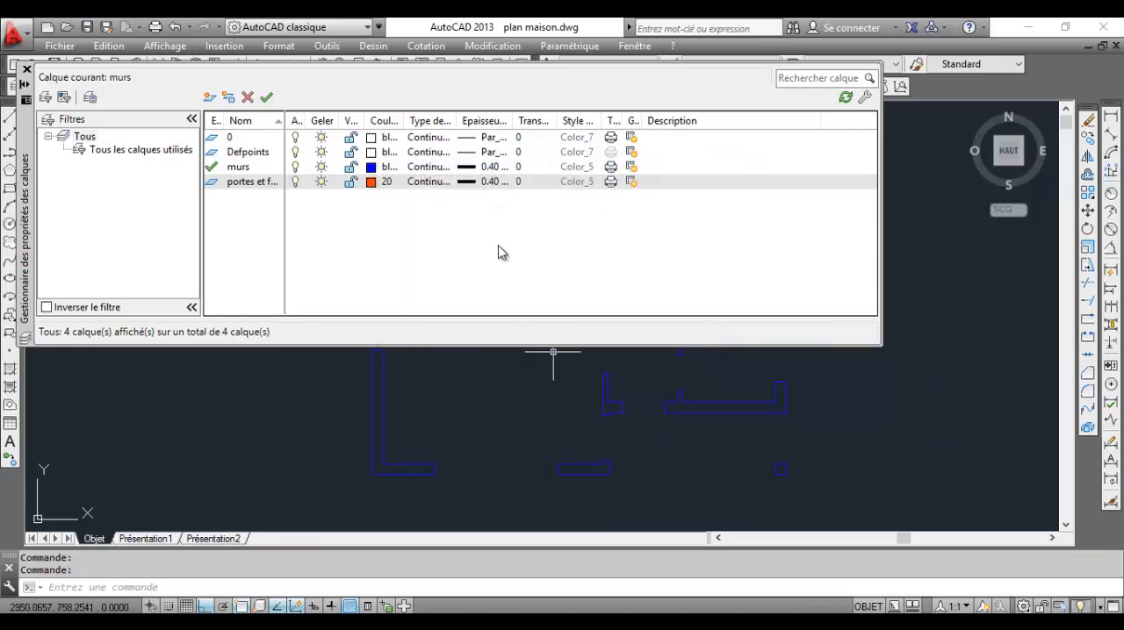
pyautogui.click(471, 181)
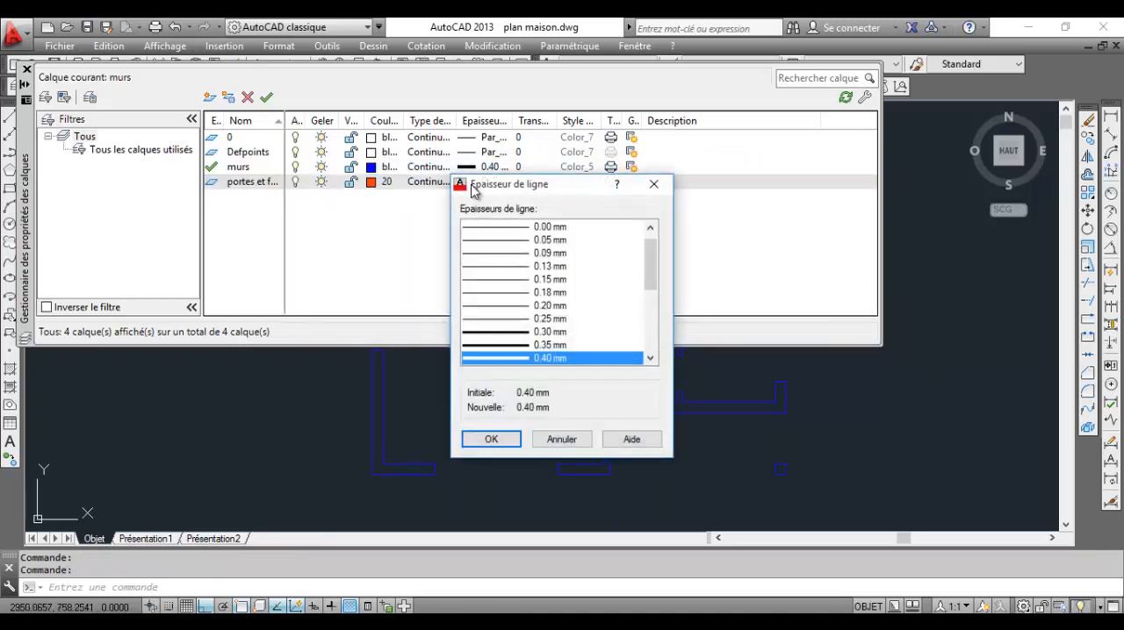
pyautogui.click(528, 254)
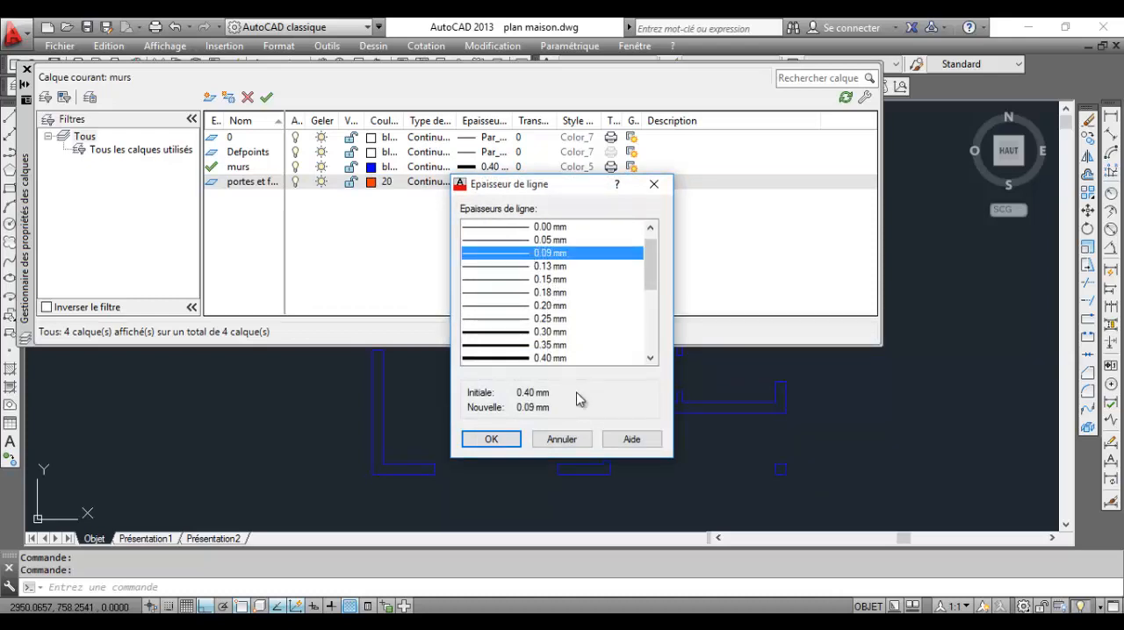
pyautogui.click(548, 267)
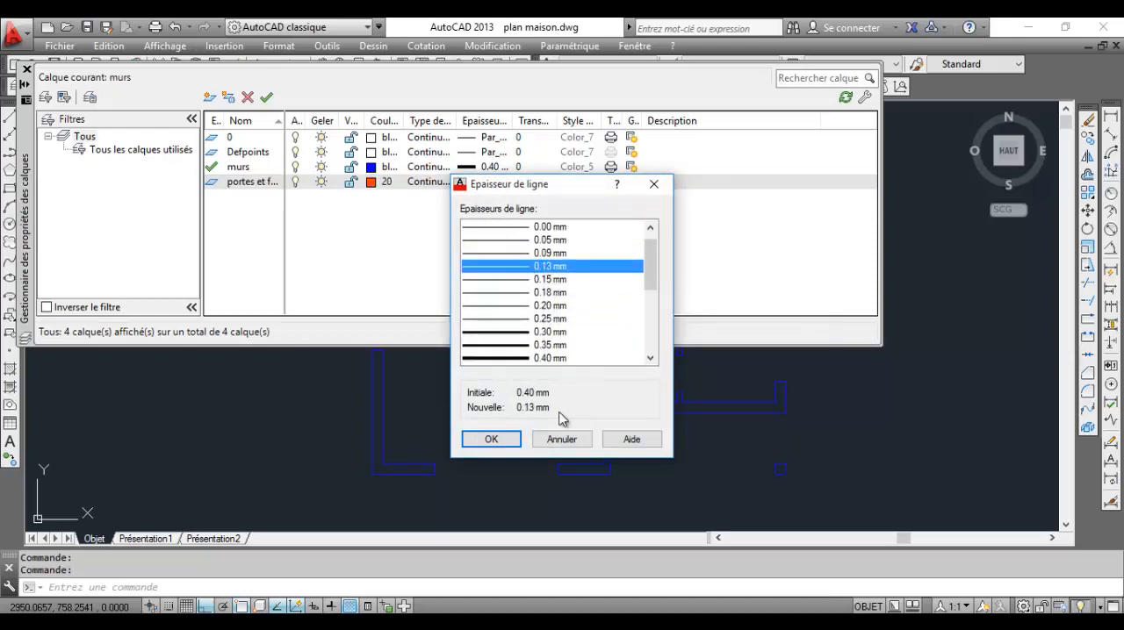
pyautogui.click(515, 444)
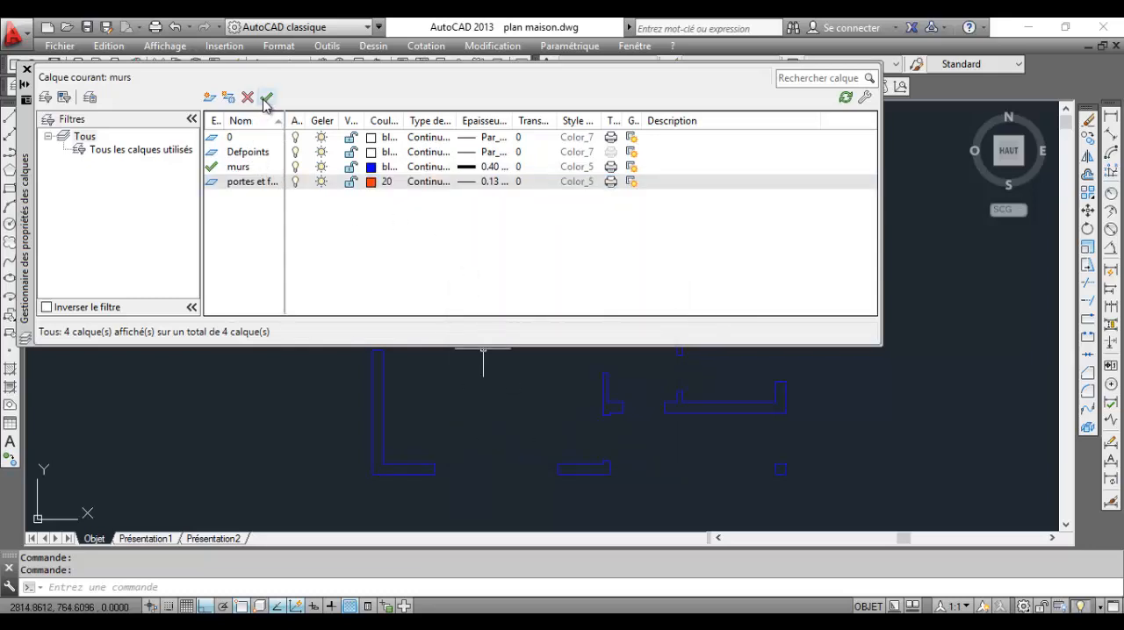
# Make the portes et fenetres layer current and close the layer properties manager
pyautogui.click(266, 98)
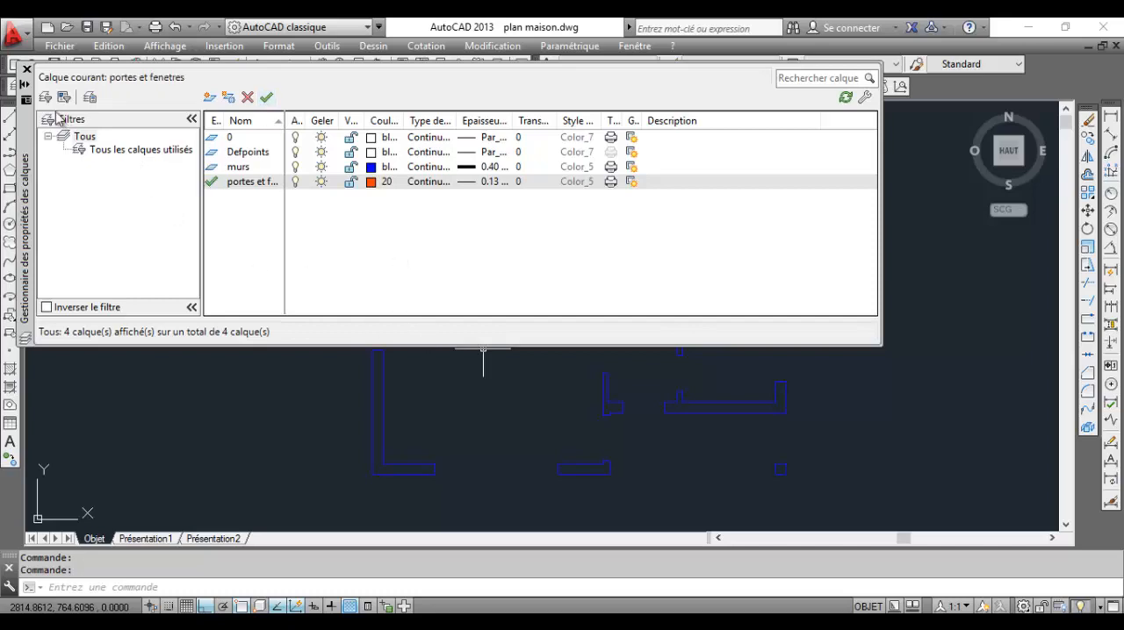
pyautogui.click(27, 69)
pyautogui.scroll(5, 363, 359)
pyautogui.moveTo(459, 381); pyautogui.dragTo(548, 421, button='middle')
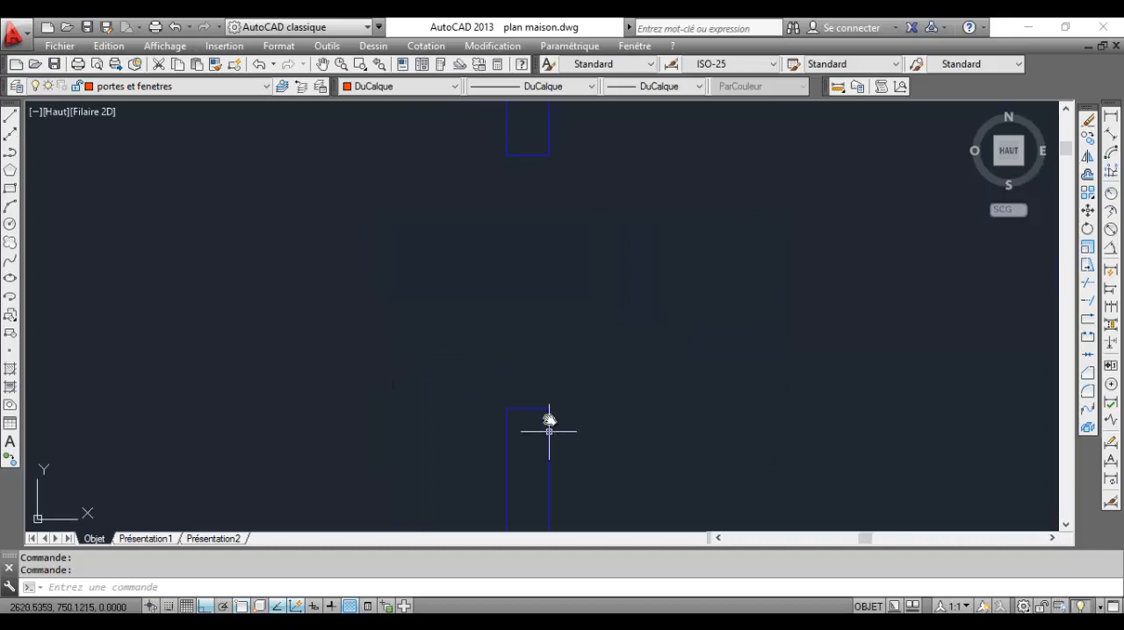
pyautogui.scroll(-4, 562, 386)
pyautogui.moveTo(587, 351); pyautogui.dragTo(494, 311, button='middle')
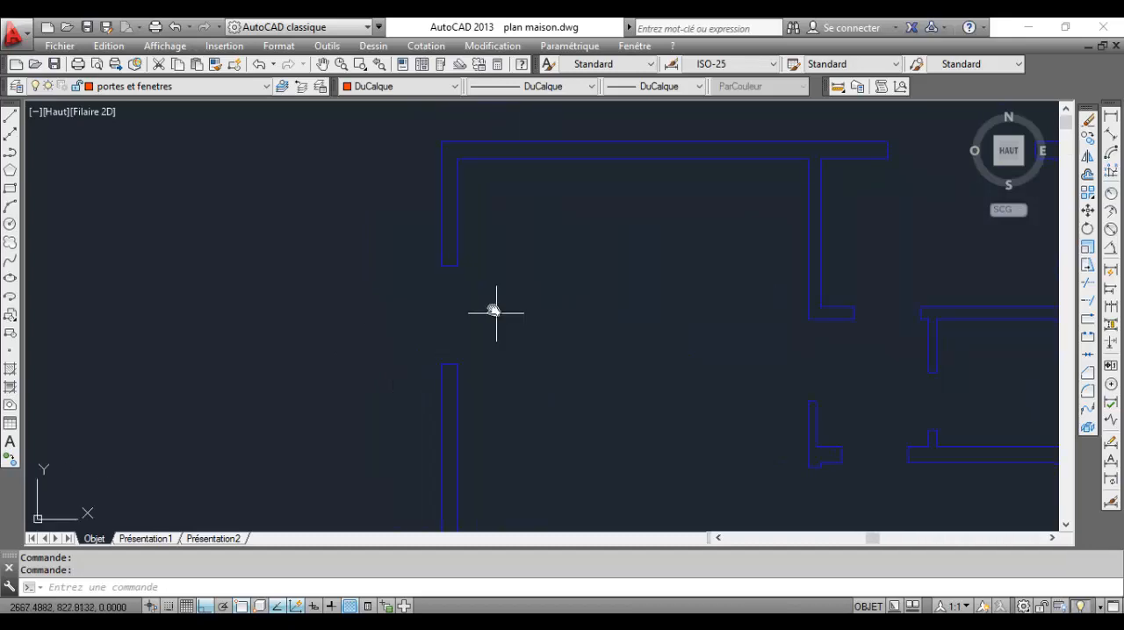
# Review the lineweight and linetype settings of the portes et fenetres layer and check which layer is current
pyautogui.click(123, 87)
pyautogui.click(35, 87)
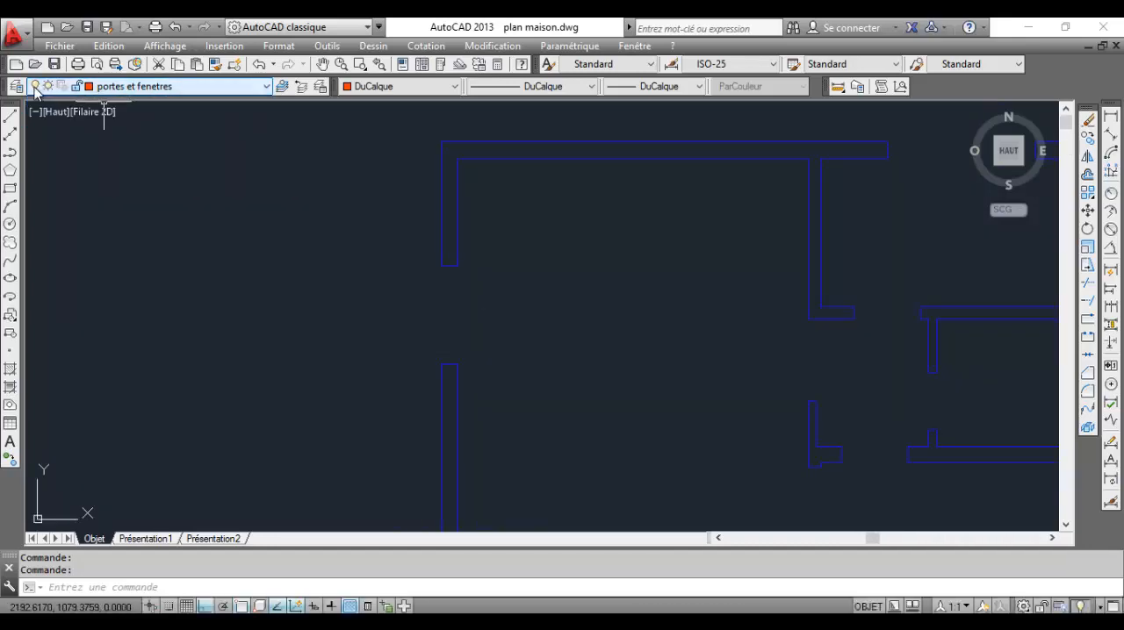
pyautogui.click(16, 86)
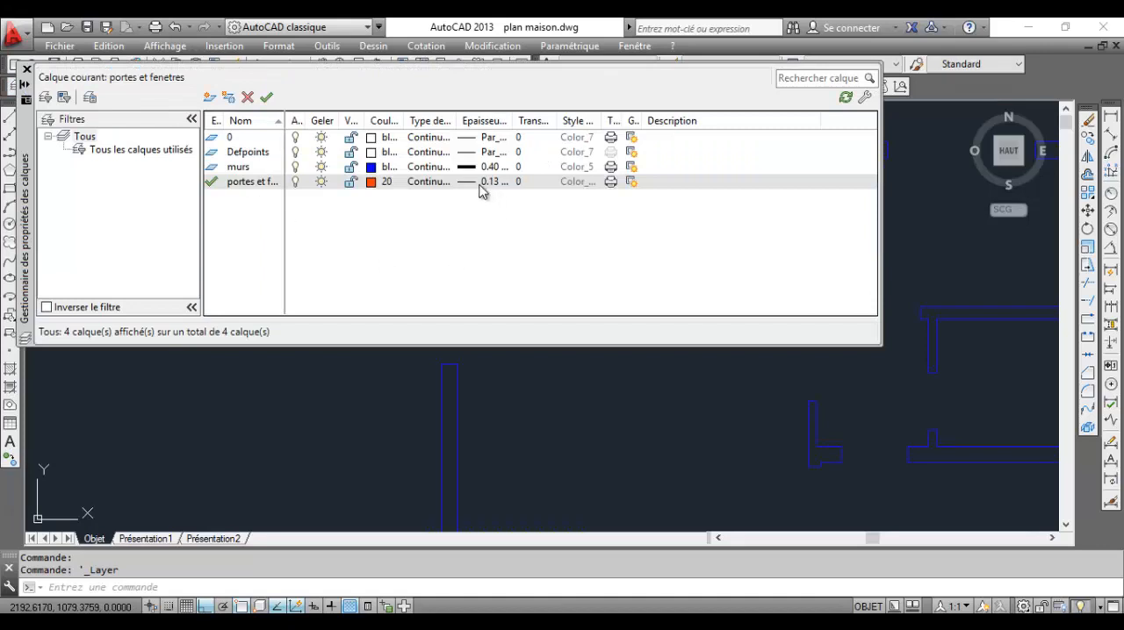
pyautogui.click(482, 182)
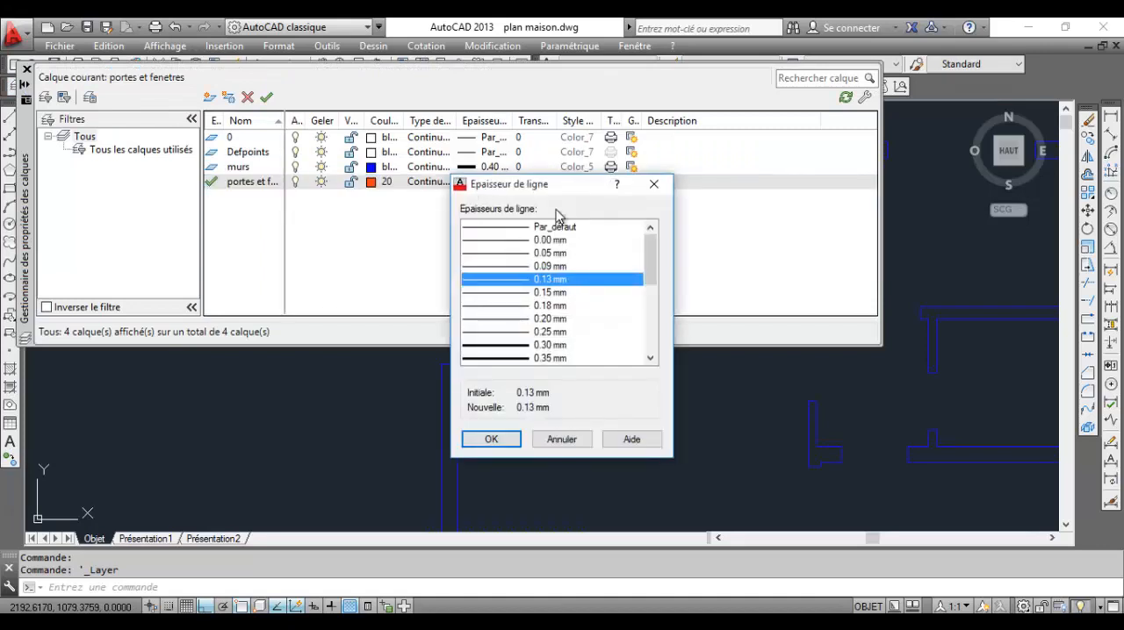
pyautogui.click(653, 184)
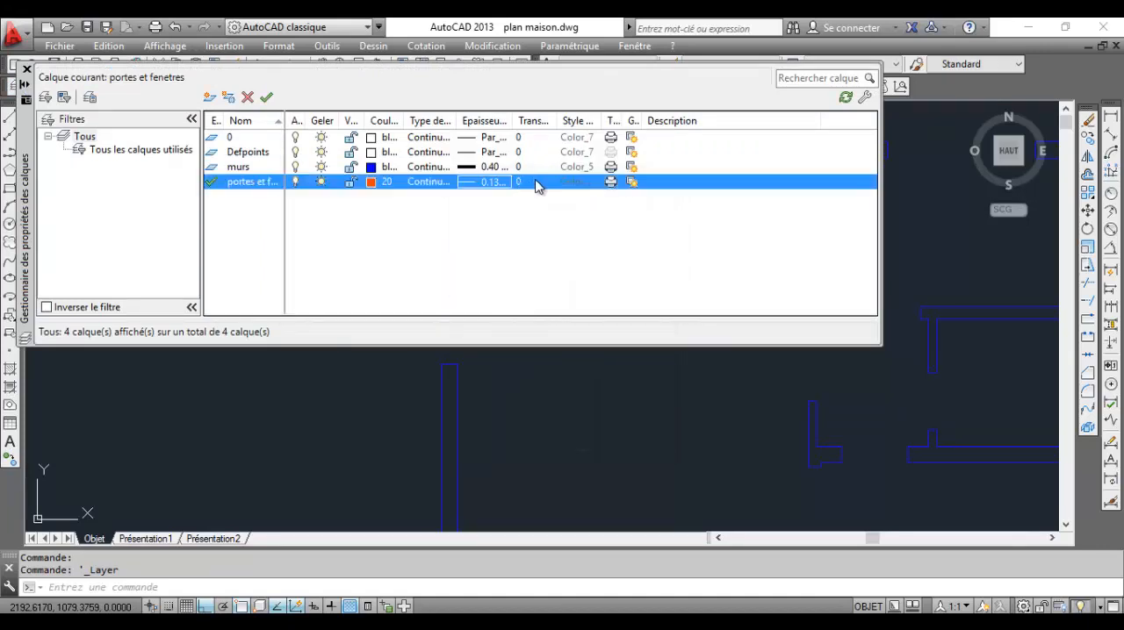
pyautogui.click(419, 182)
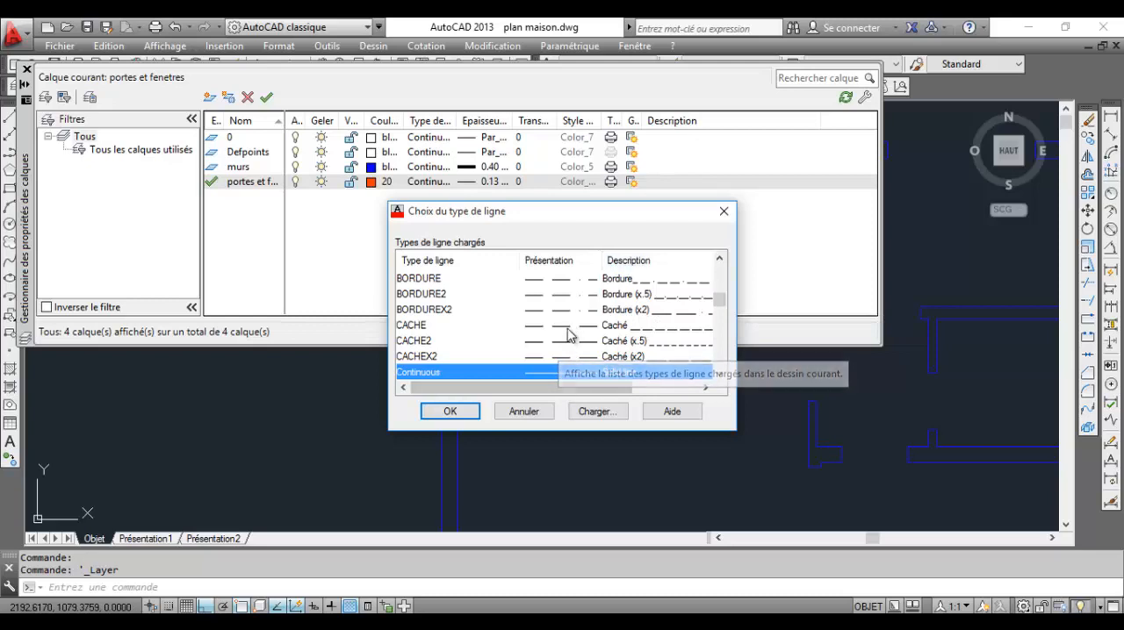
pyautogui.click(524, 413)
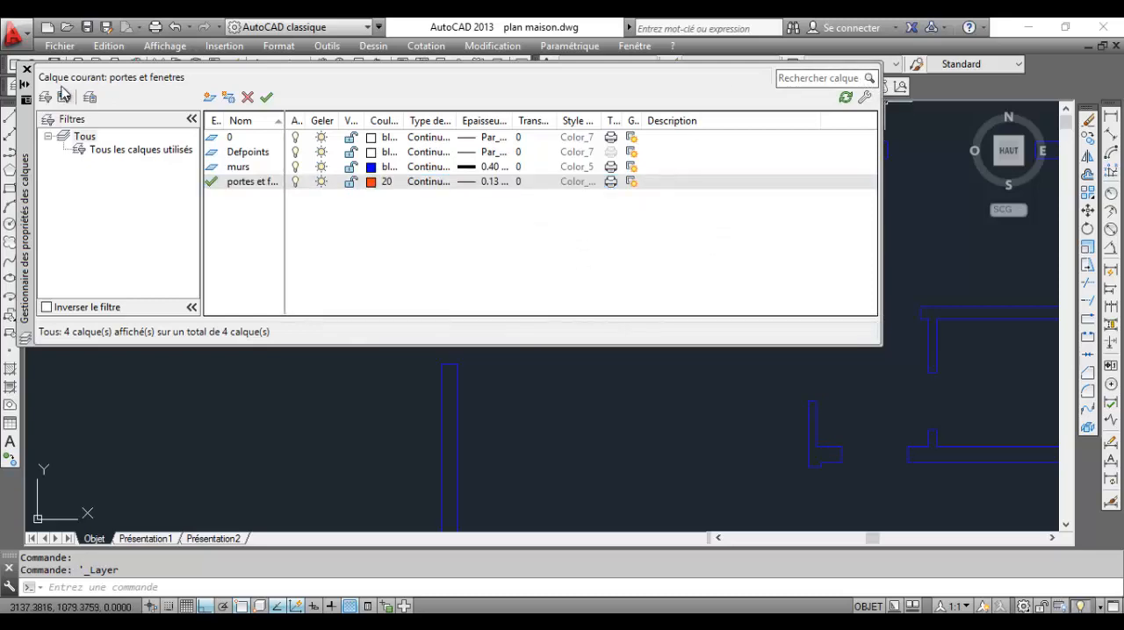
pyautogui.click(26, 69)
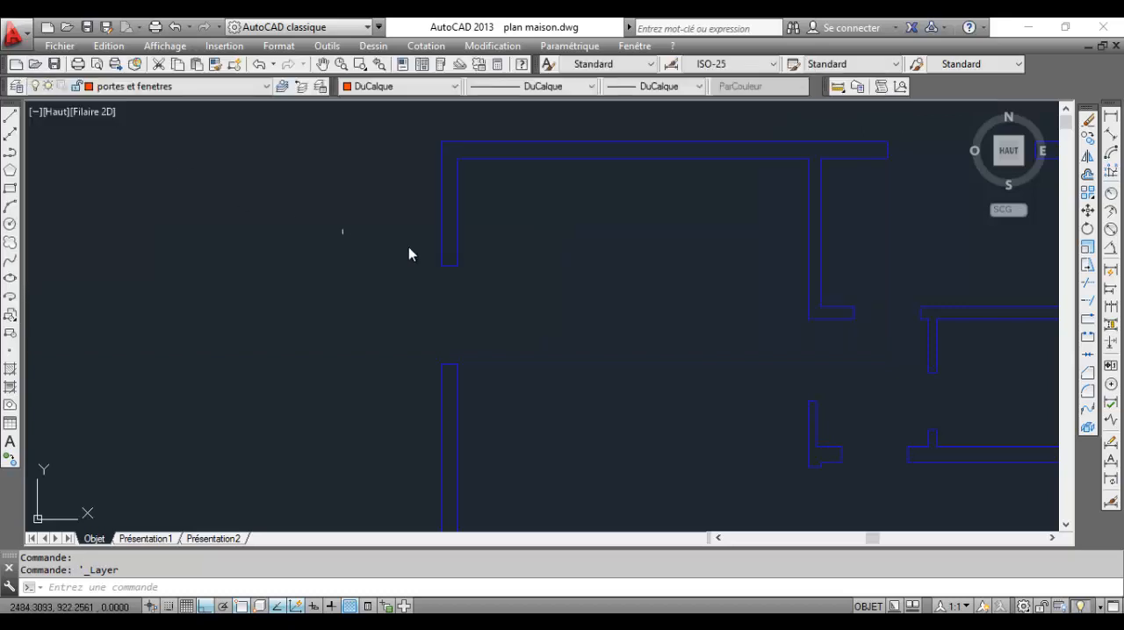
pyautogui.moveTo(521, 344); pyautogui.dragTo(465, 308, button='middle')
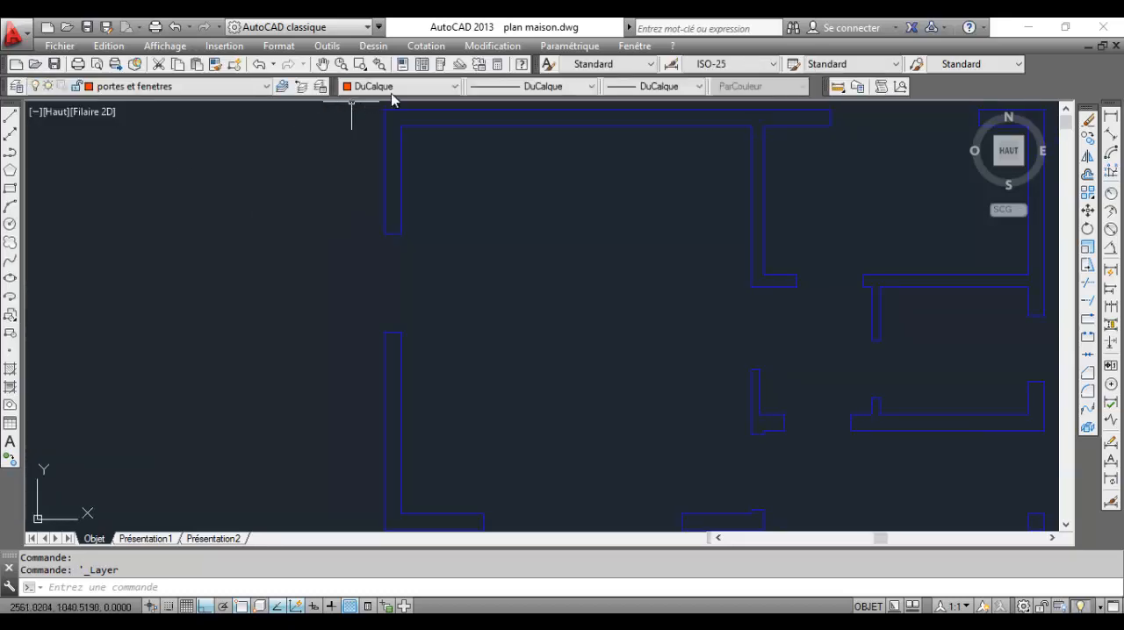
pyautogui.click(220, 87)
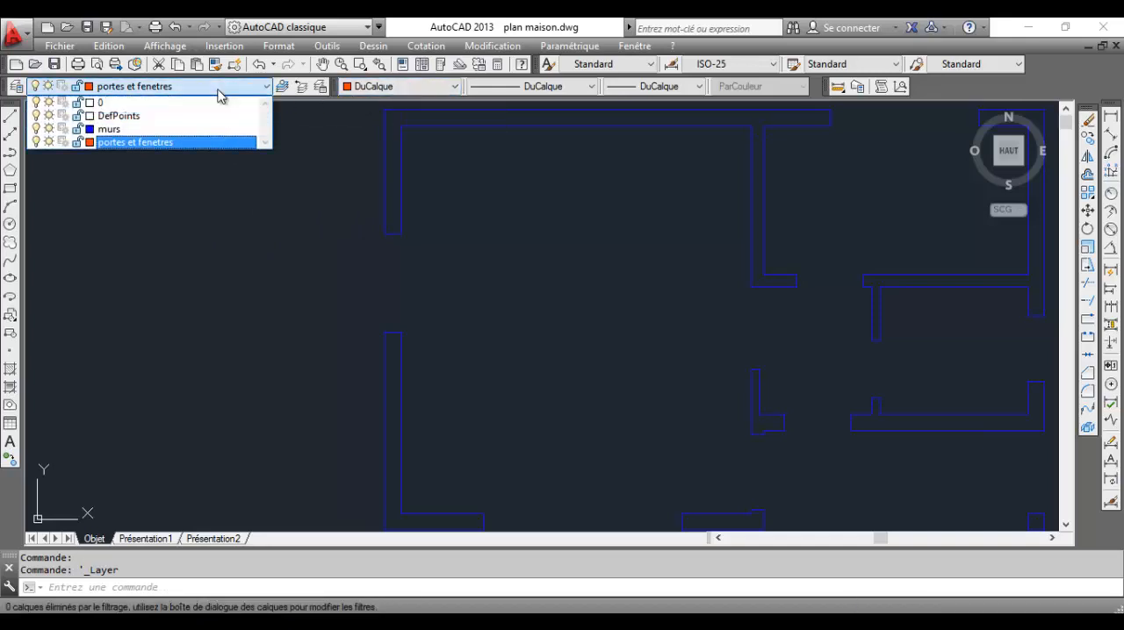
pyautogui.click(220, 88)
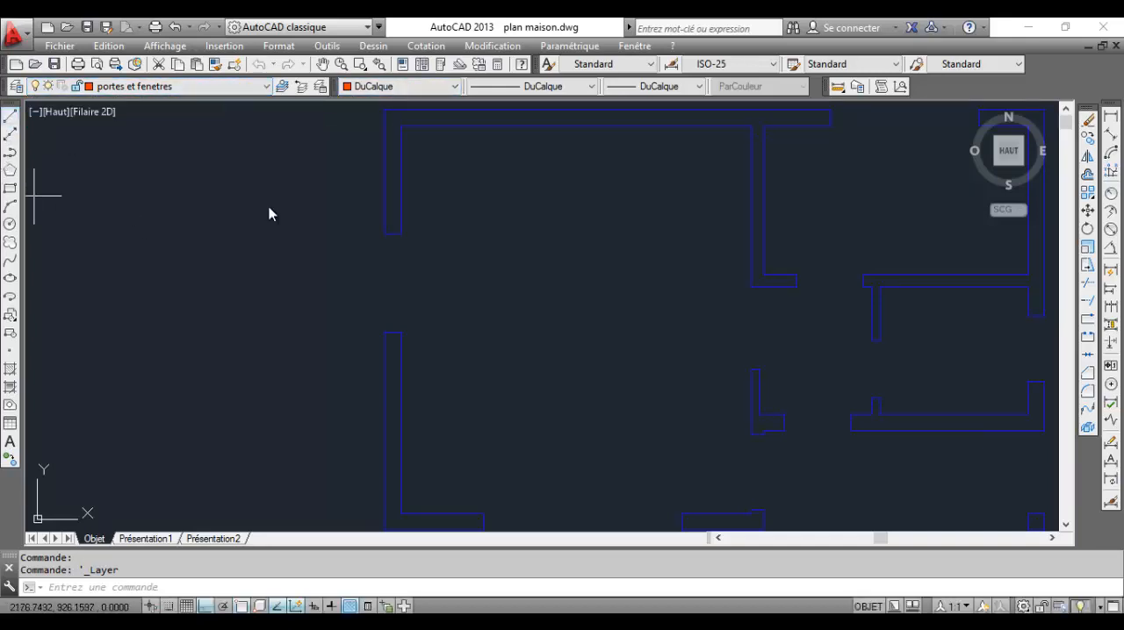
# Draw a line across the left exterior wall's window opening, joining the inner wall corners, and check it against the PDF floor plan
pyautogui.press('l')
pyautogui.press('Return')
pyautogui.scroll(4, 401, 248)
pyautogui.click(399, 215)
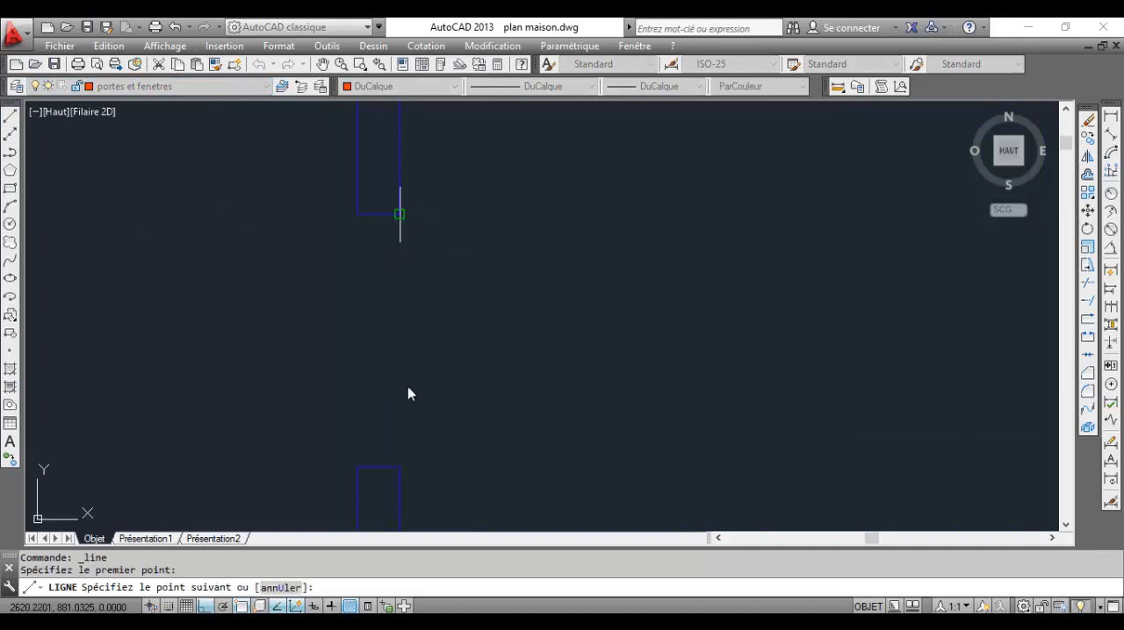
pyautogui.click(400, 466)
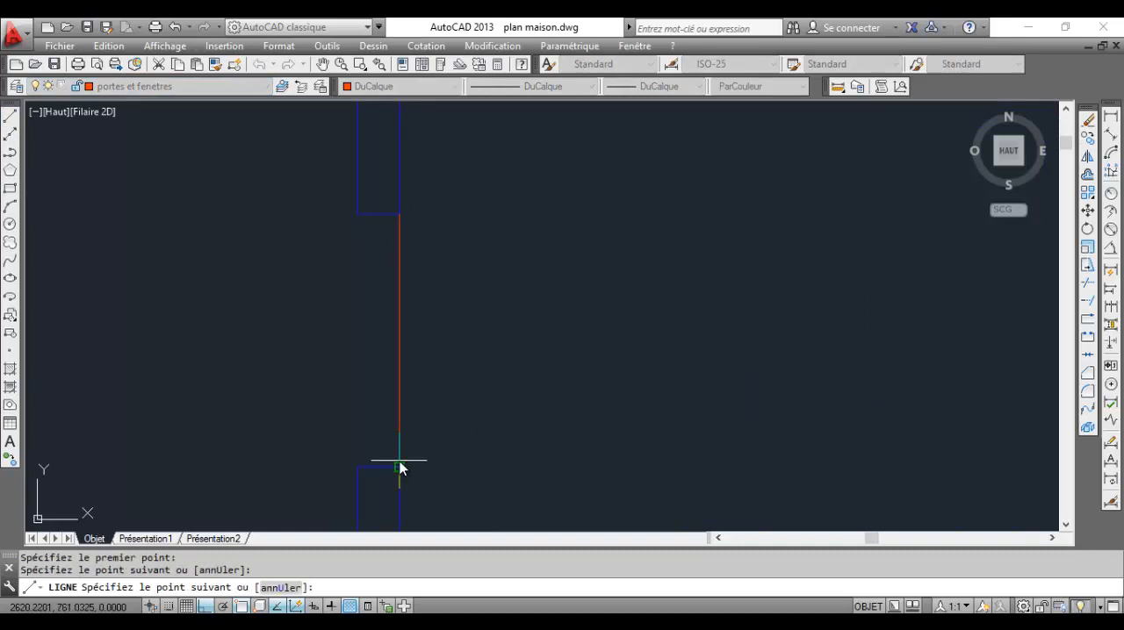
pyautogui.press('Return')
pyautogui.scroll(-2, 392, 282)
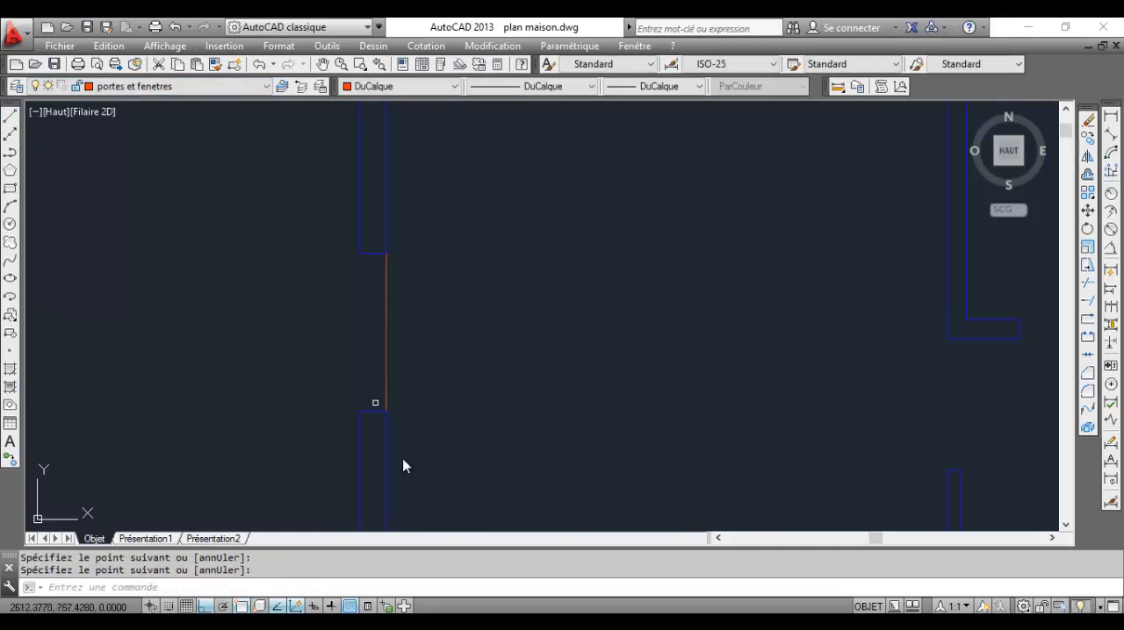
pyautogui.hotkey('alt', 'Tab')
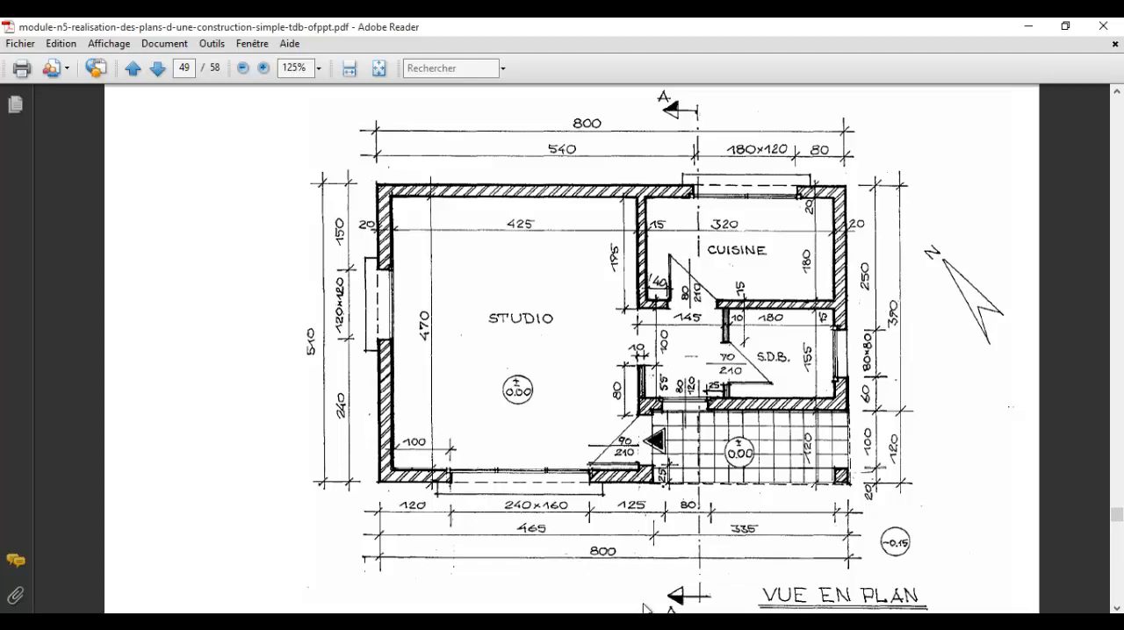
pyautogui.hotkey('alt', 'Tab')
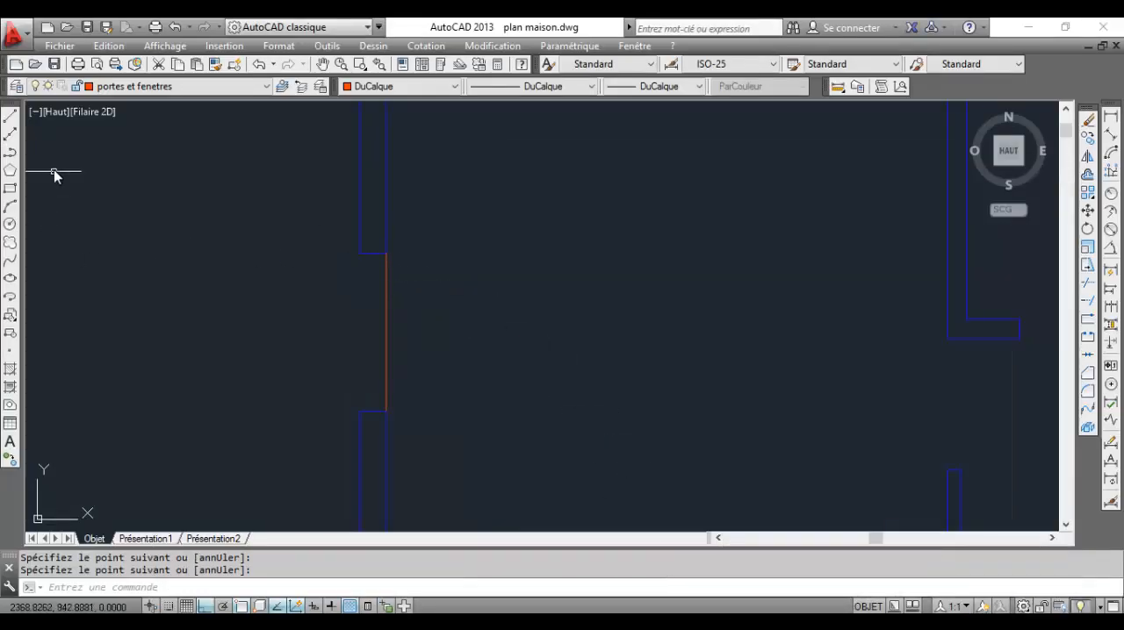
# Draw a line across the left exterior wall's window opening, joining the two outer wall corners
pyautogui.click(11, 115)
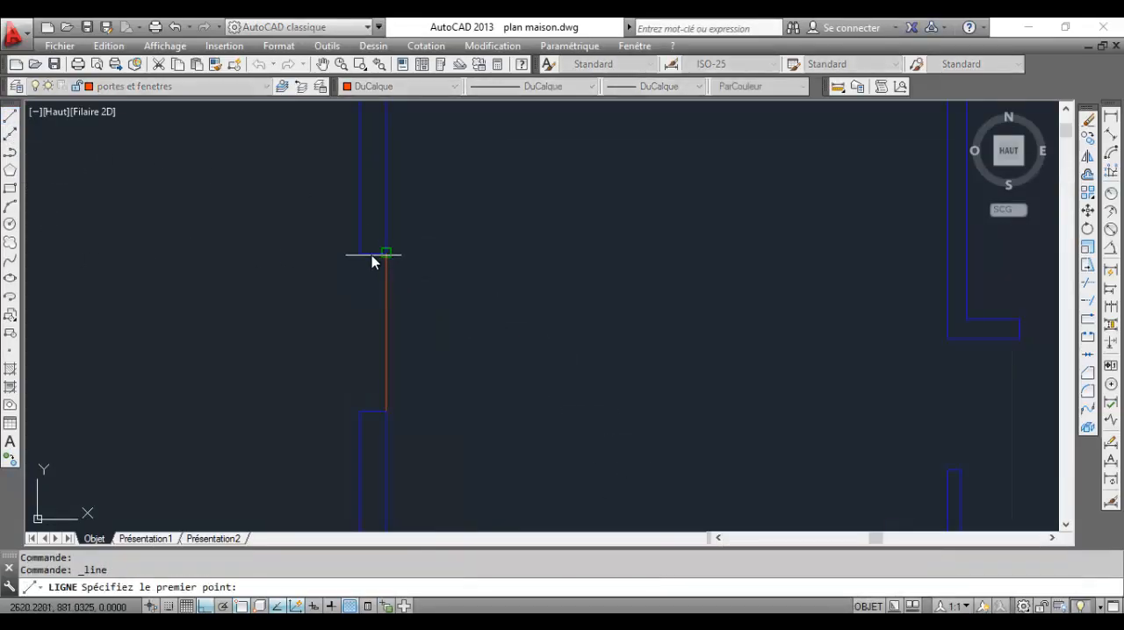
pyautogui.scroll(4, 374, 252)
pyautogui.click(338, 250)
pyautogui.scroll(-3, 339, 304)
pyautogui.scroll(3, 360, 254)
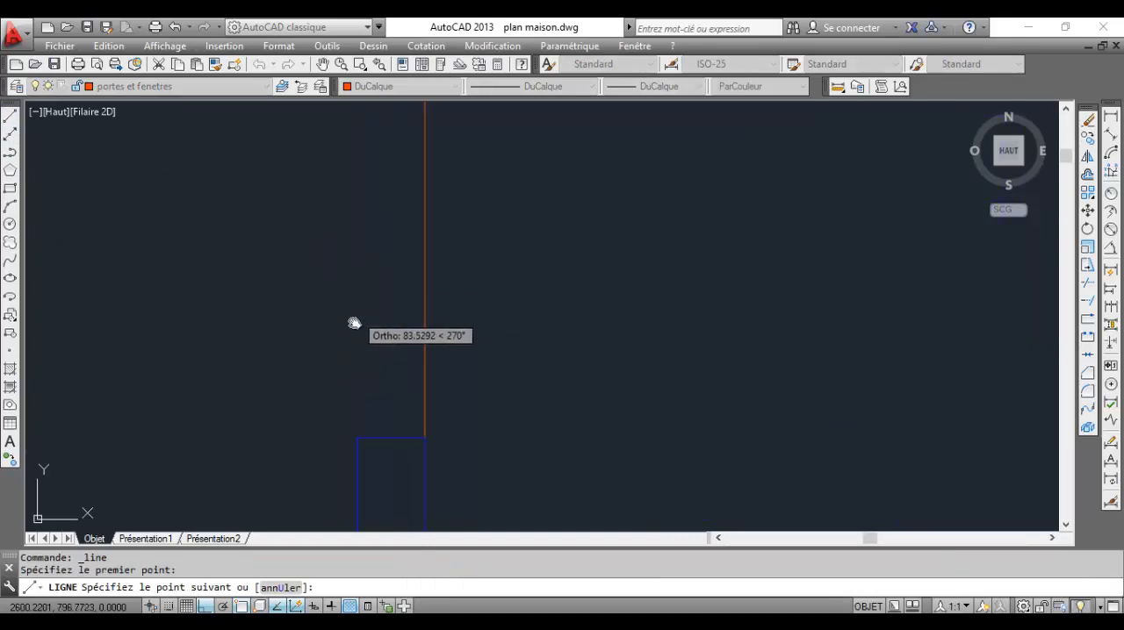
pyautogui.click(354, 437)
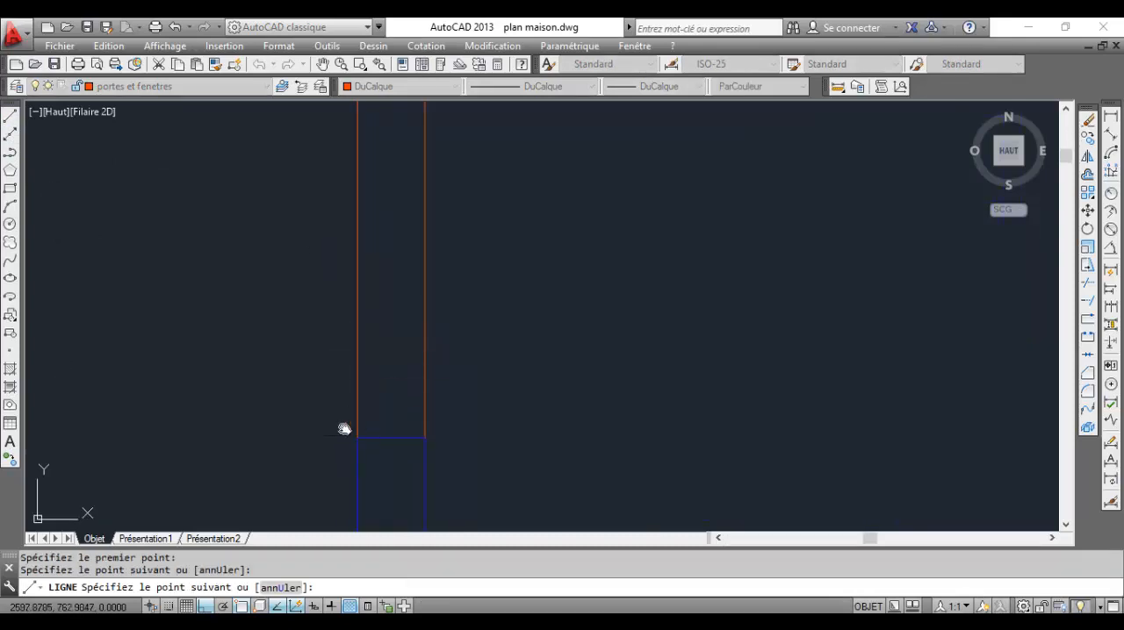
pyautogui.press('Return')
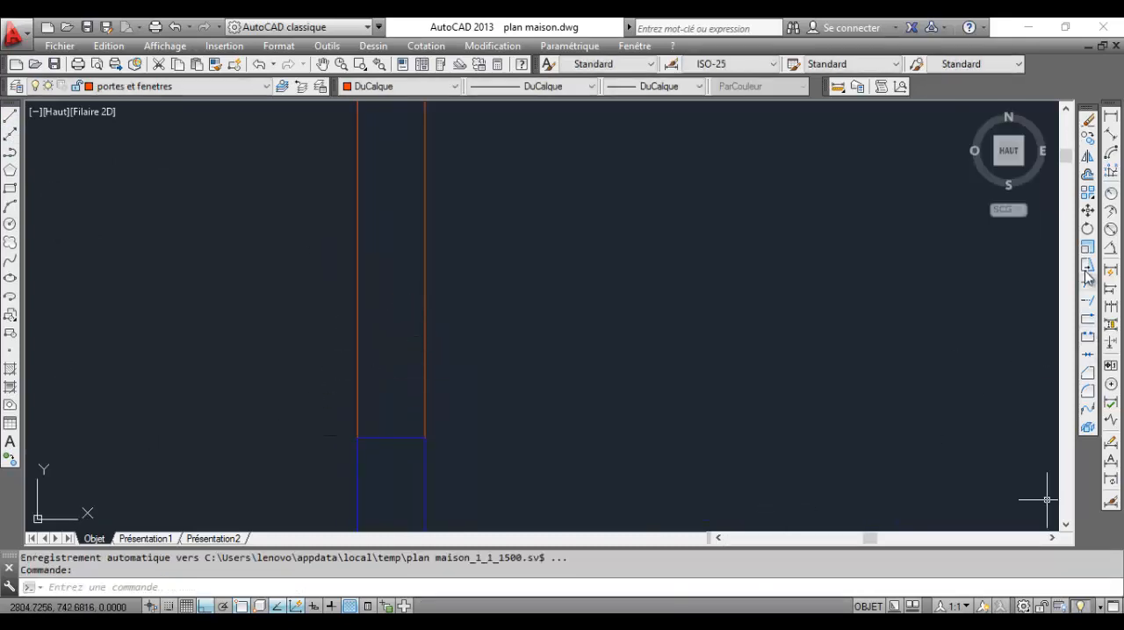
# Offset the window opening's outer line 20 units outward from the wall
pyautogui.click(1088, 174)
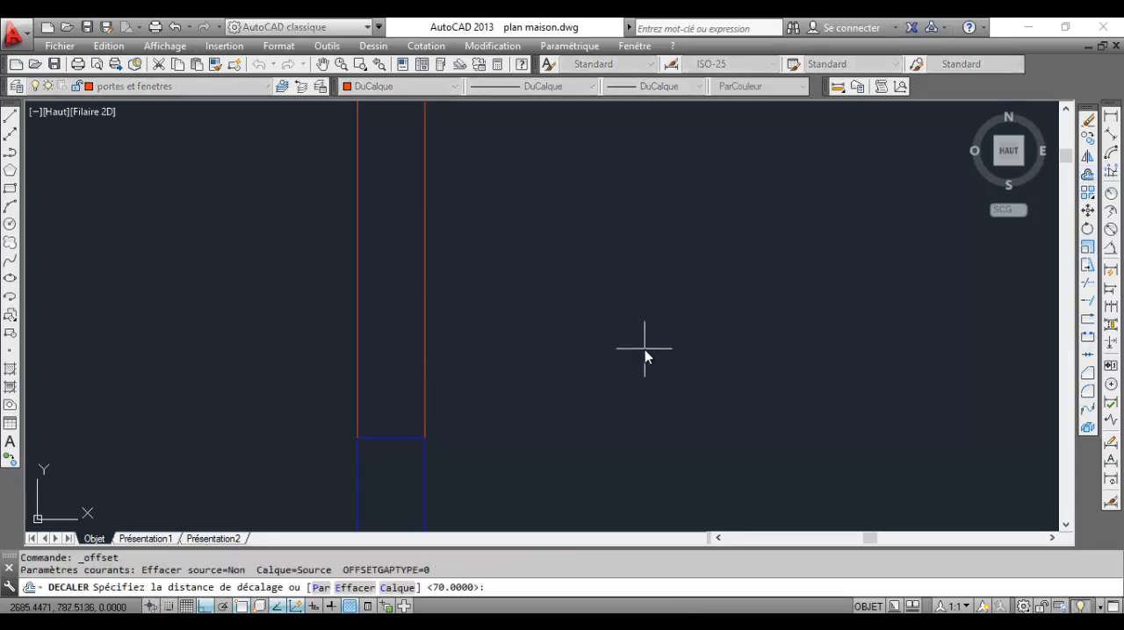
pyautogui.press('Return')
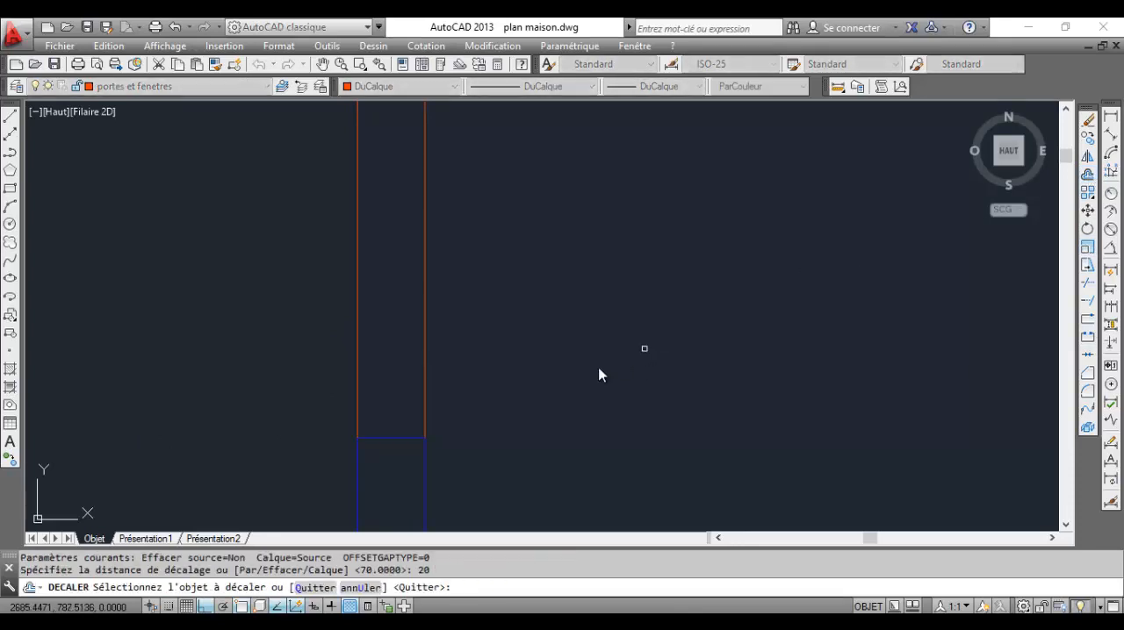
pyautogui.click(358, 313)
pyautogui.click(281, 324)
pyautogui.scroll(-5, 381, 389)
pyautogui.scroll(5, 381, 291)
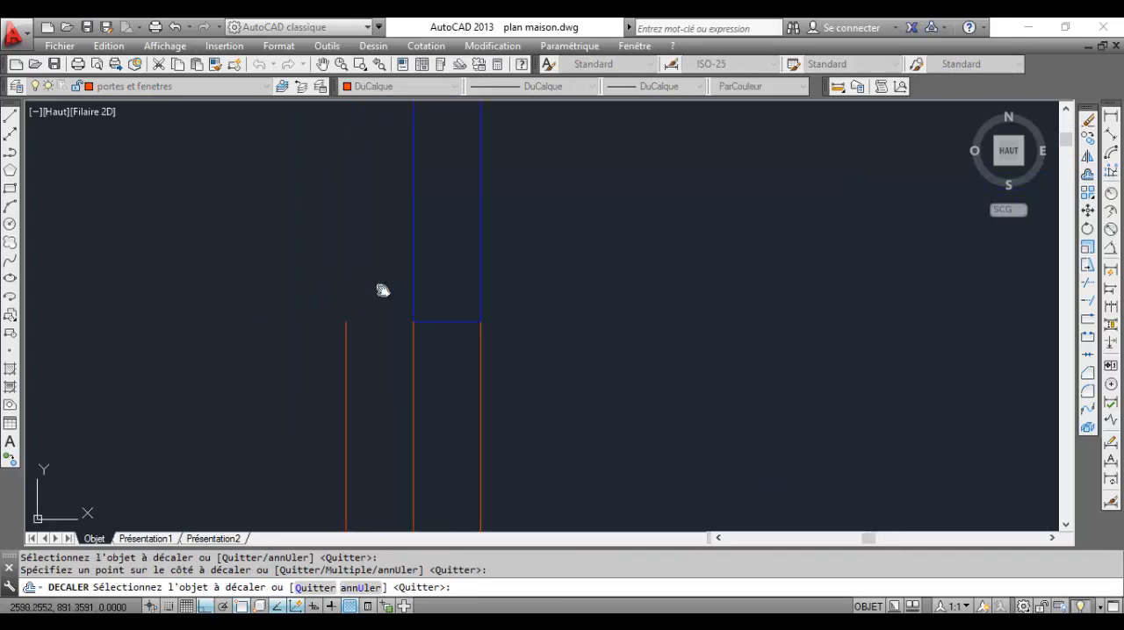
# Offset the upper and lower end edges of the window opening 20 units away from the opening, into the wall
pyautogui.click(444, 323)
pyautogui.click(456, 234)
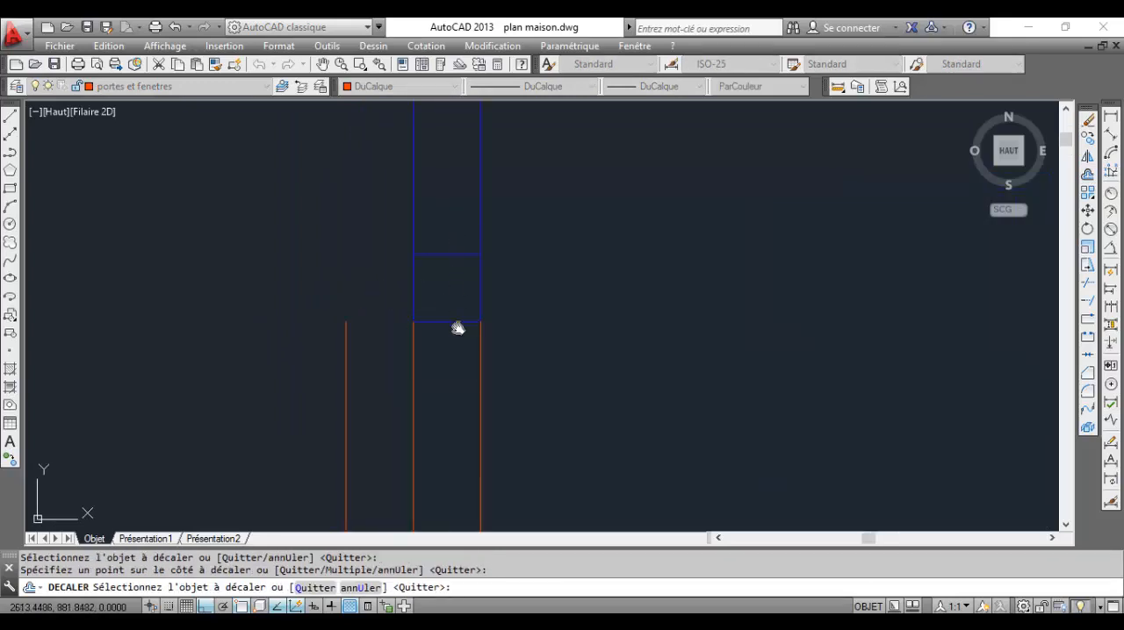
pyautogui.scroll(-4, 457, 321)
pyautogui.moveTo(459, 314); pyautogui.dragTo(469, 240, button='middle')
pyautogui.scroll(2, 461, 393)
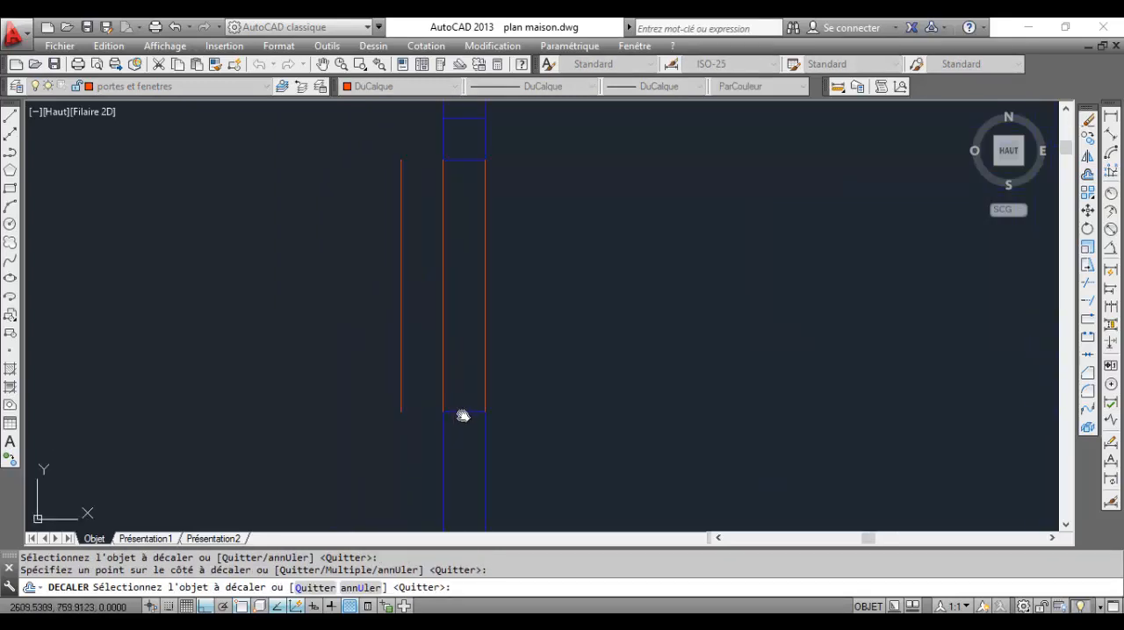
pyautogui.click(464, 412)
pyautogui.click(461, 444)
# Join the outer offset line to the lower and upper offset edges with zero-distance chamfers
pyautogui.click(465, 455)
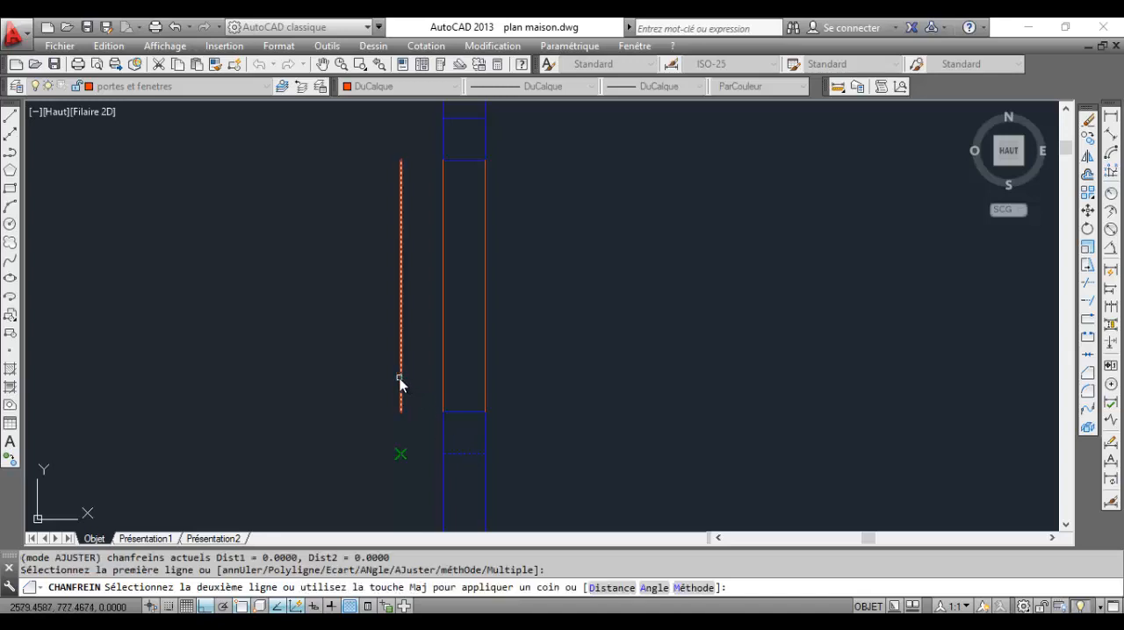
pyautogui.click(399, 378)
pyautogui.moveTo(444, 298); pyautogui.dragTo(451, 356, button='middle')
pyautogui.press('Return')
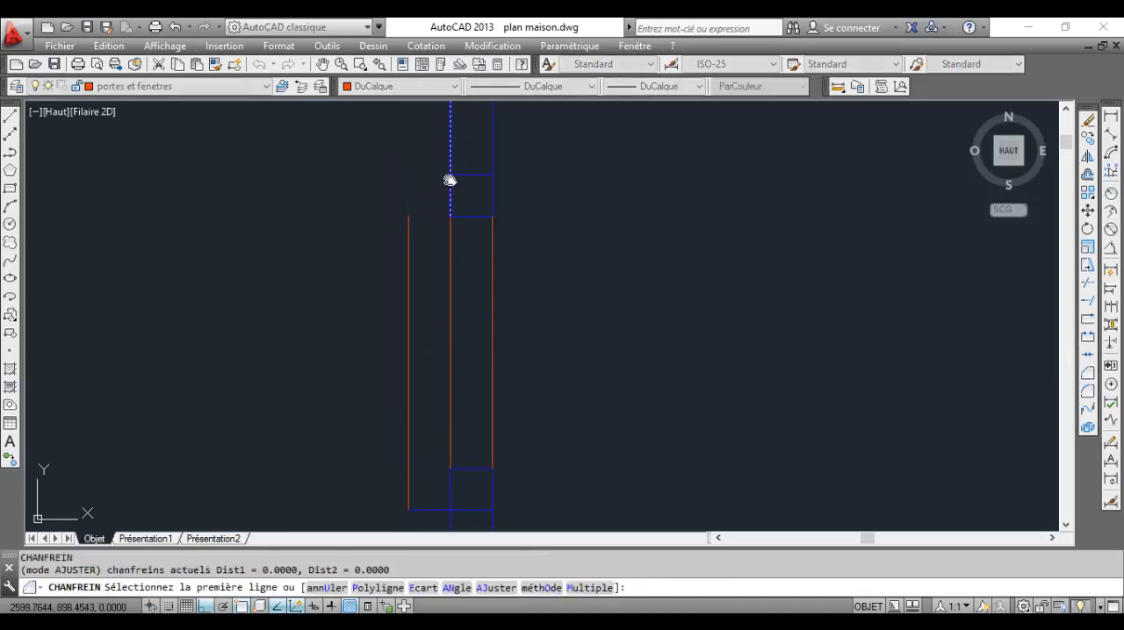
pyautogui.click(461, 176)
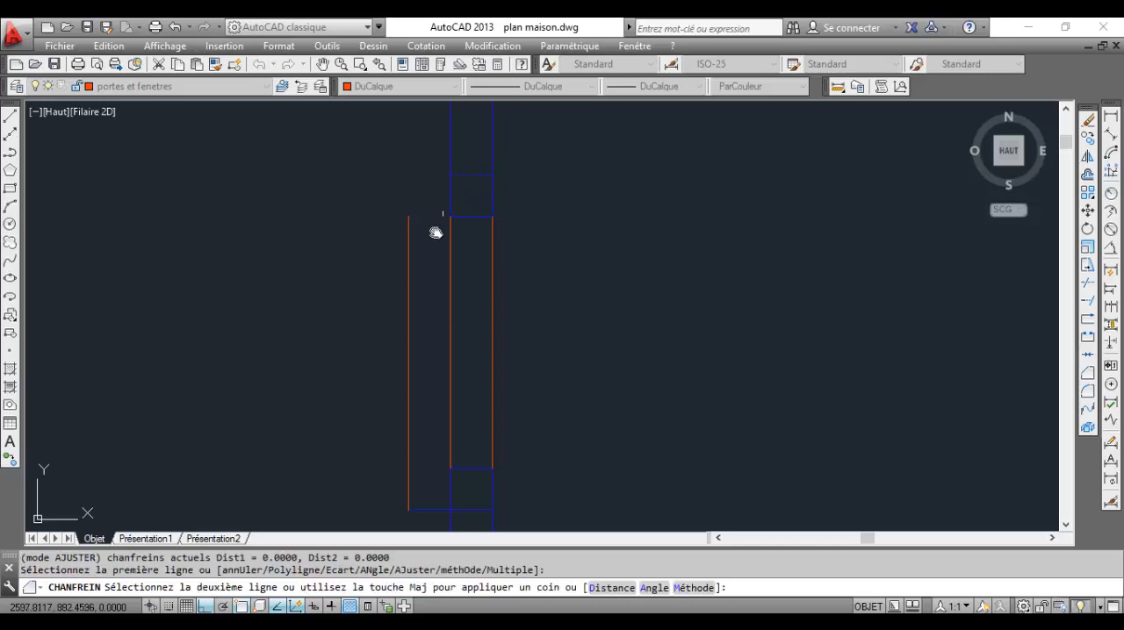
pyautogui.click(410, 243)
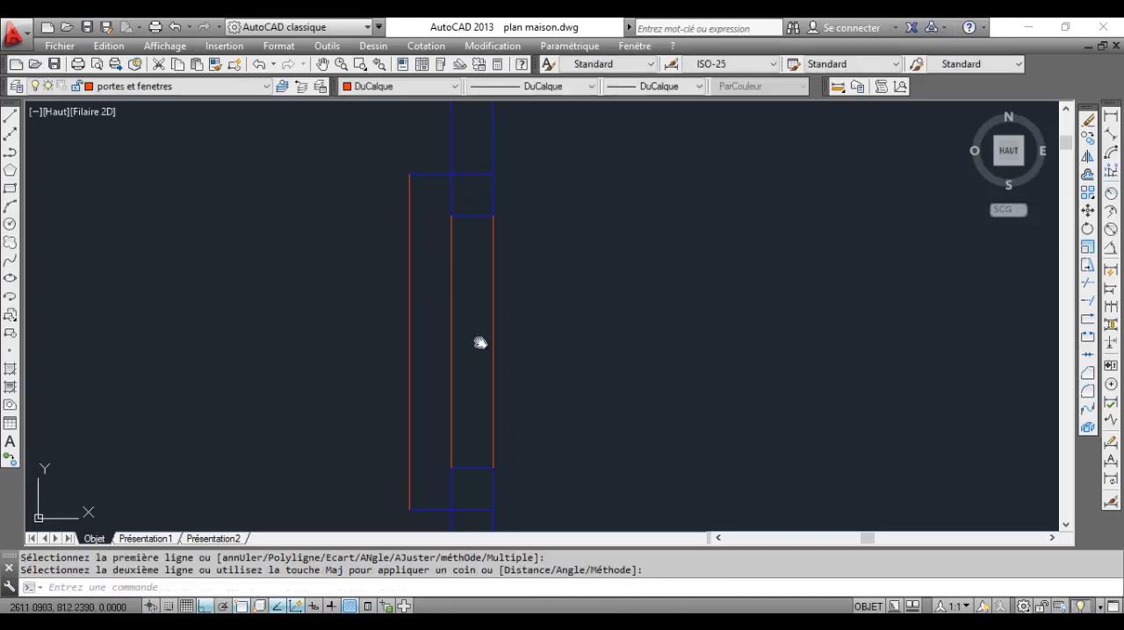
# Trim the portions of the lower and upper sill edges lying inside the wall thickness
pyautogui.moveTo(477, 339); pyautogui.dragTo(504, 271, button='middle')
pyautogui.click(1087, 283)
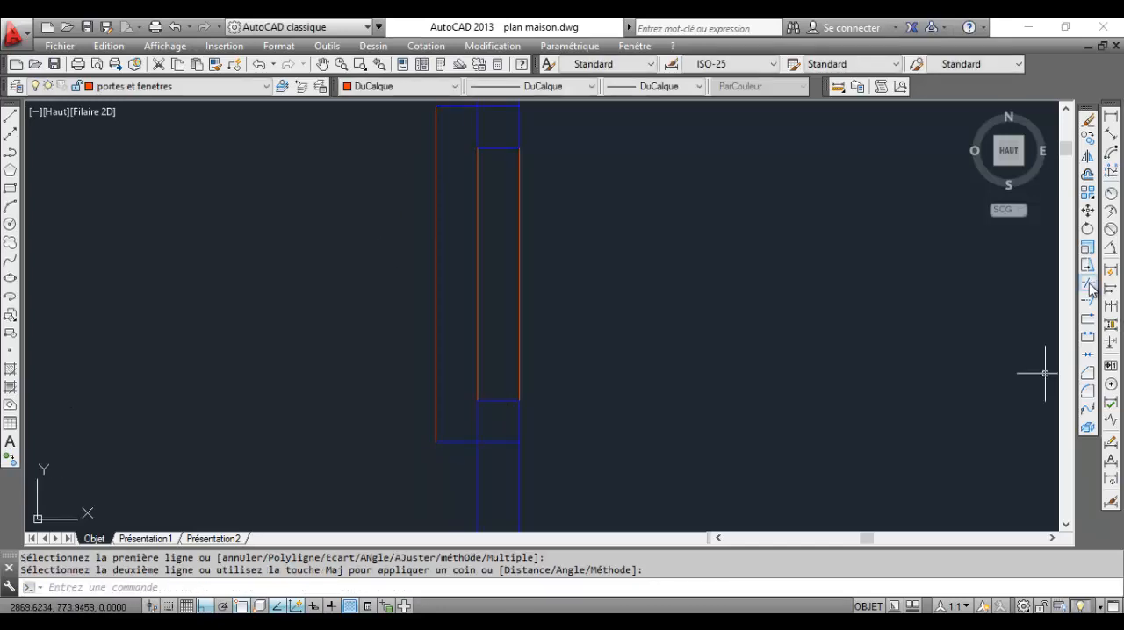
pyautogui.press('Return')
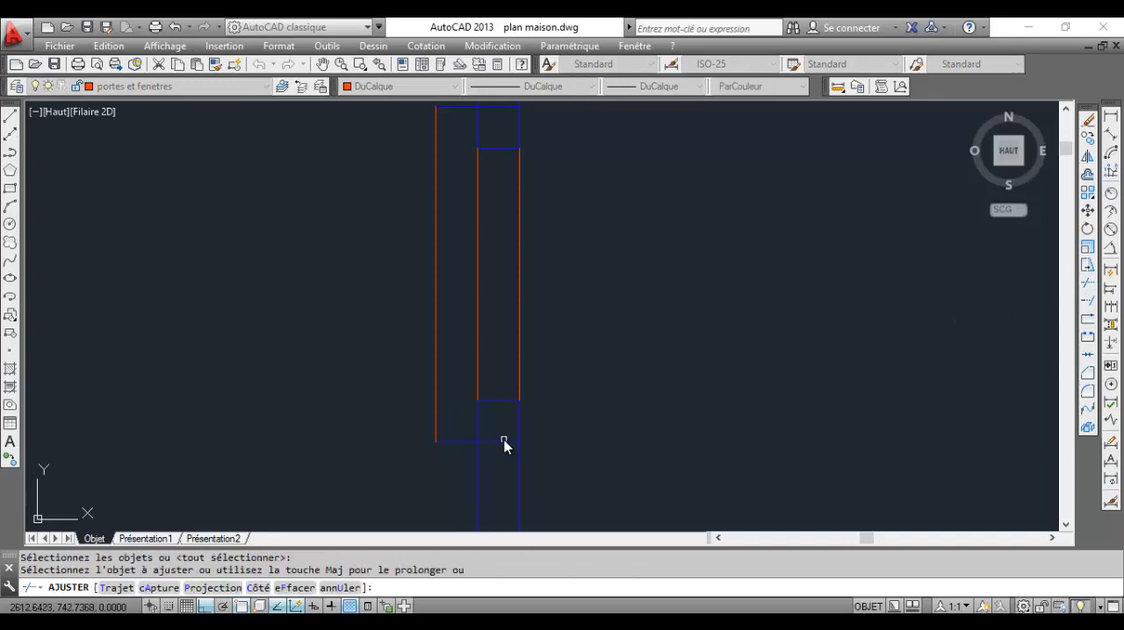
pyautogui.click(498, 441)
pyautogui.scroll(-3, 495, 443)
pyautogui.moveTo(496, 325); pyautogui.dragTo(486, 389, button='middle')
pyautogui.scroll(2, 492, 313)
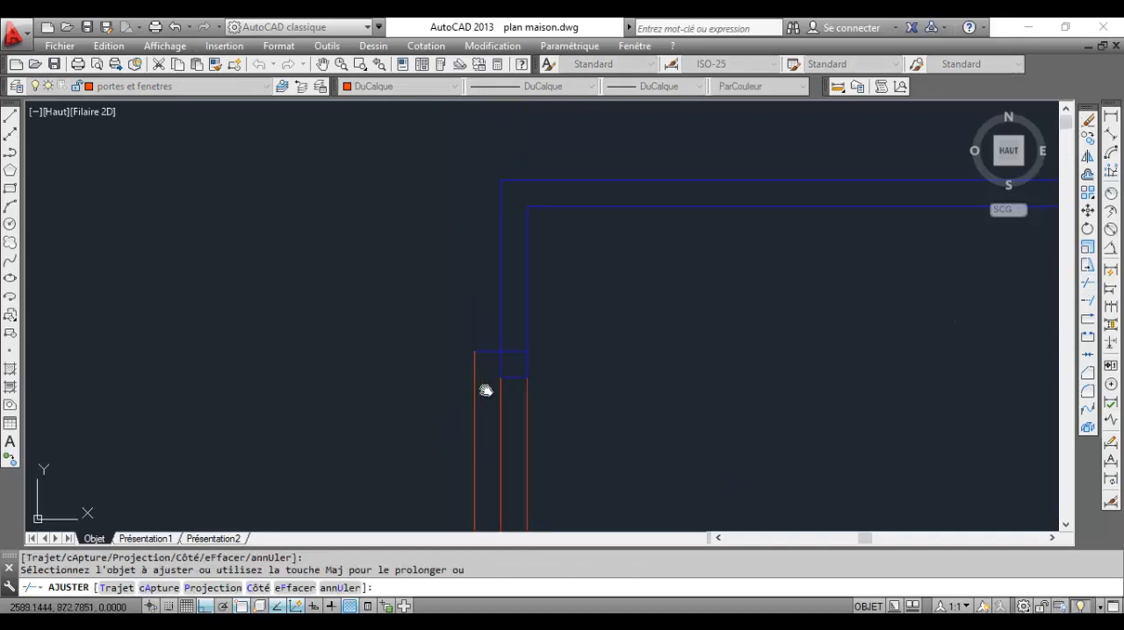
pyautogui.scroll(5, 524, 353)
pyautogui.moveTo(525, 352); pyautogui.dragTo(528, 342, button='middle')
pyautogui.click(582, 251)
pyautogui.click(518, 162)
pyautogui.scroll(-4, 502, 277)
pyautogui.moveTo(501, 278); pyautogui.dragTo(536, 164, button='middle')
pyautogui.scroll(-1, 524, 241)
pyautogui.moveTo(522, 243); pyautogui.dragTo(522, 288, button='middle')
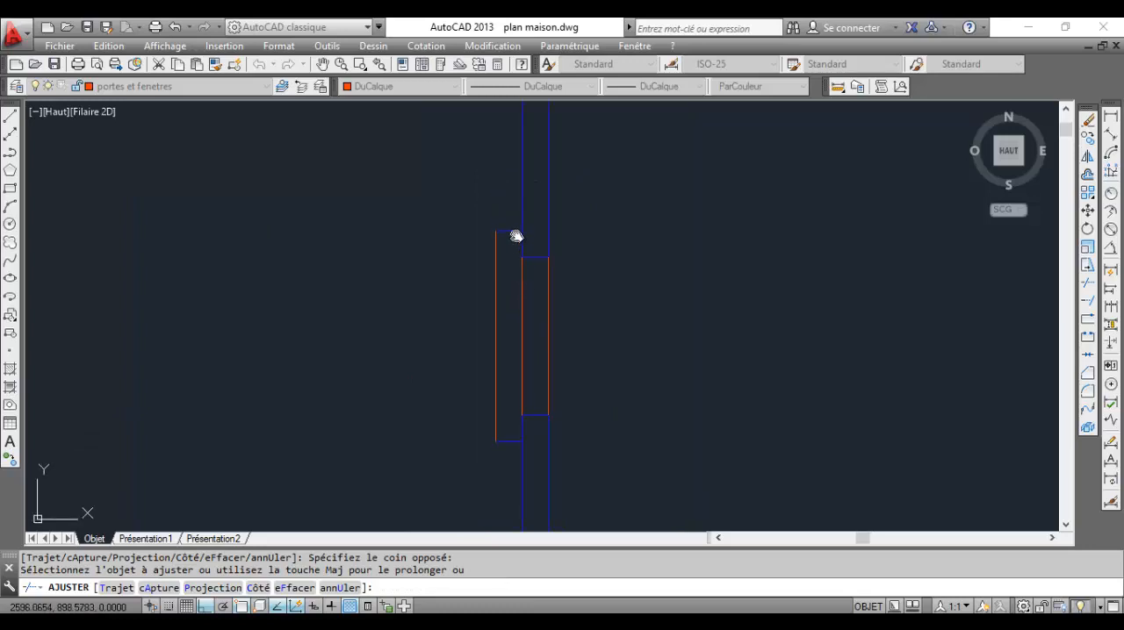
pyautogui.press('Escape')
# Match the upper sill edge's properties to the outer sill line on the portes et fenetres layer
pyautogui.scroll(5, 509, 230)
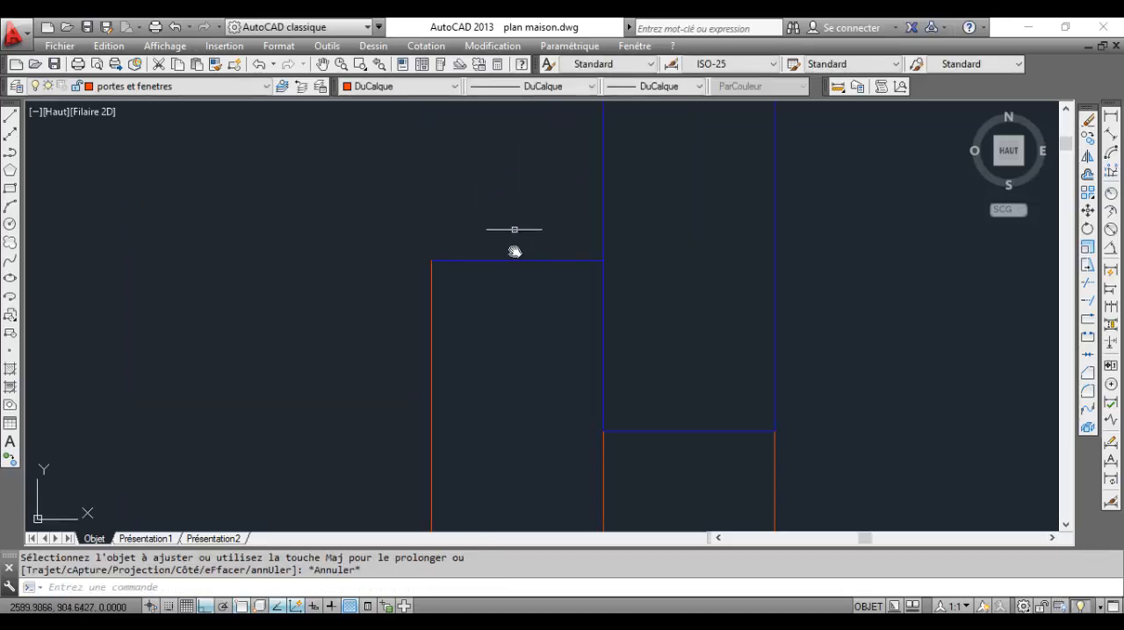
pyautogui.scroll(-3, 497, 318)
pyautogui.moveTo(497, 319); pyautogui.dragTo(494, 266, button='middle')
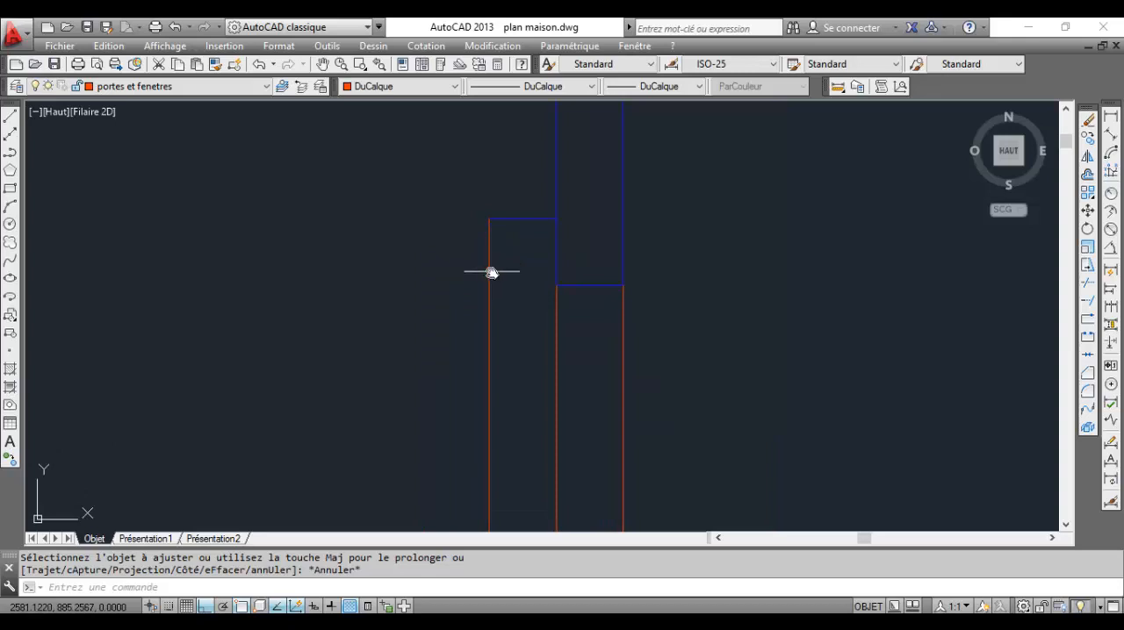
pyautogui.click(489, 329)
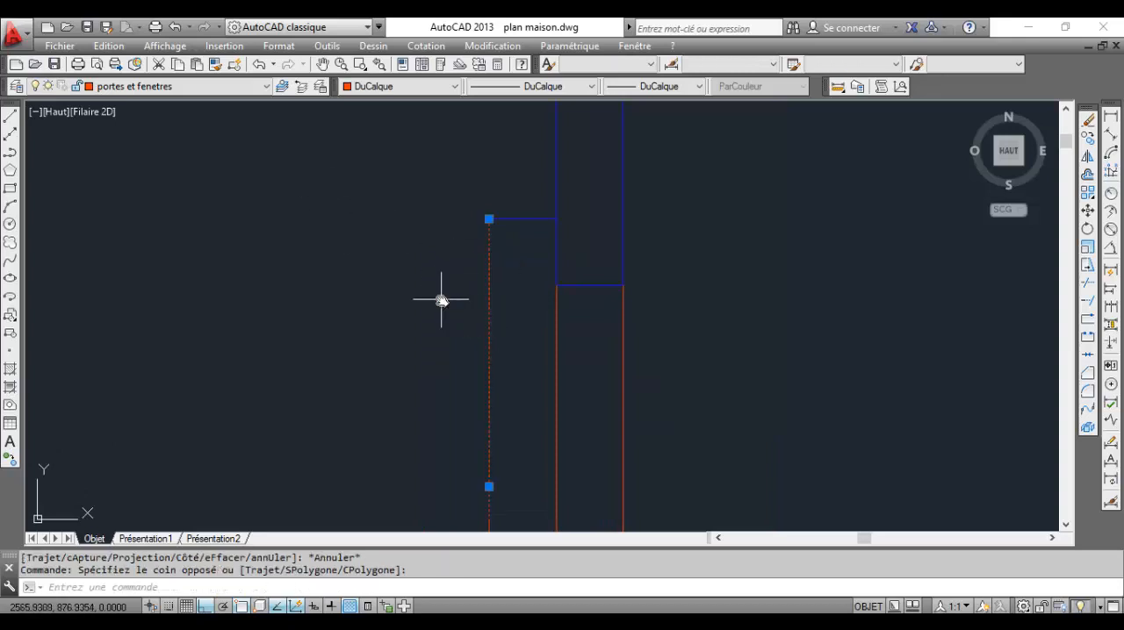
pyautogui.click(215, 66)
pyautogui.click(510, 241)
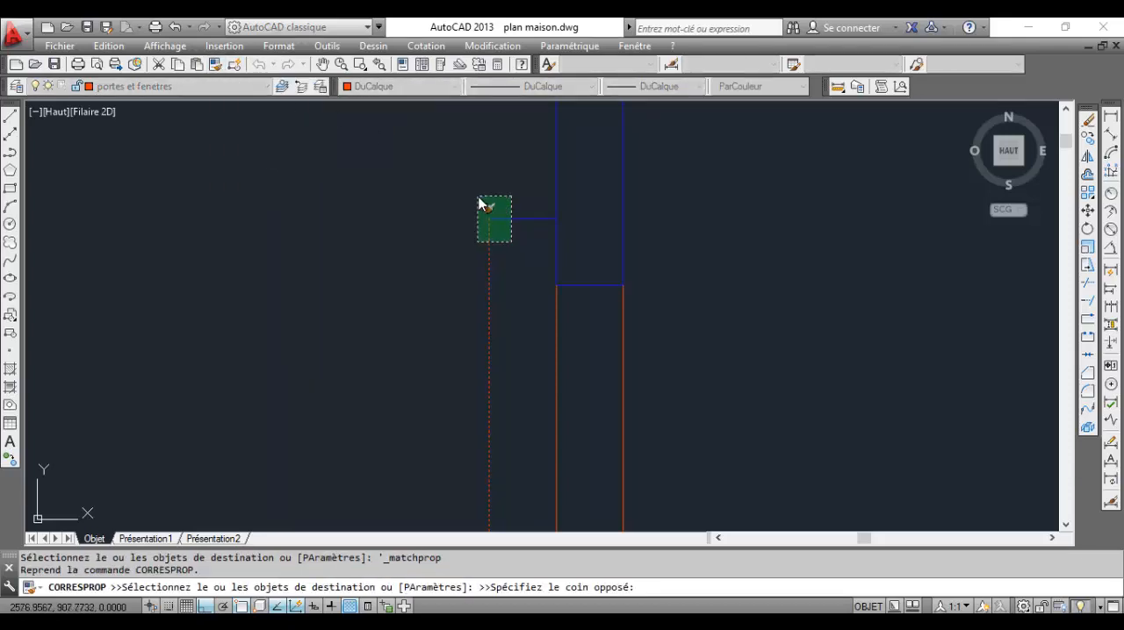
pyautogui.click(479, 201)
pyautogui.scroll(-3, 478, 201)
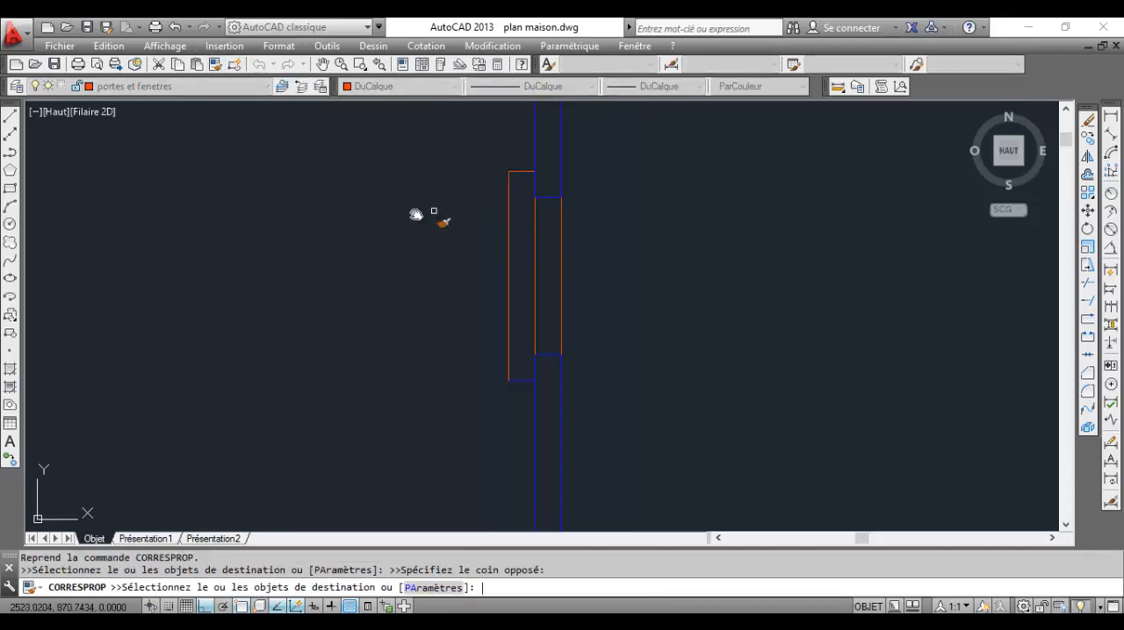
pyautogui.press('Escape')
# Match the lower sill edge's properties to the outer sill line
pyautogui.click(215, 66)
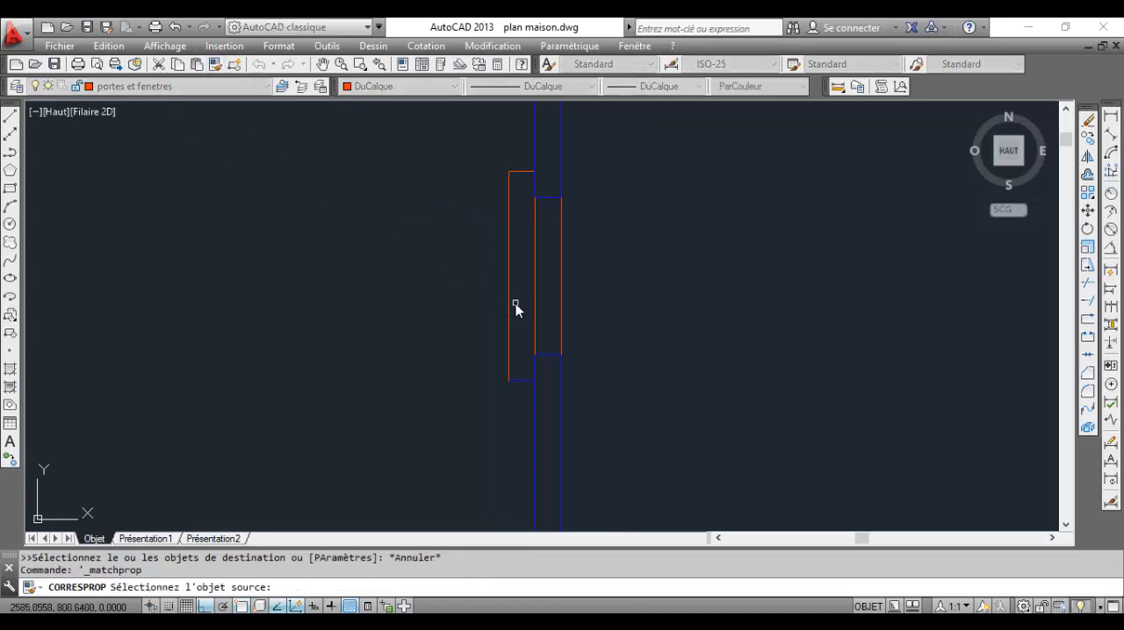
pyautogui.click(508, 303)
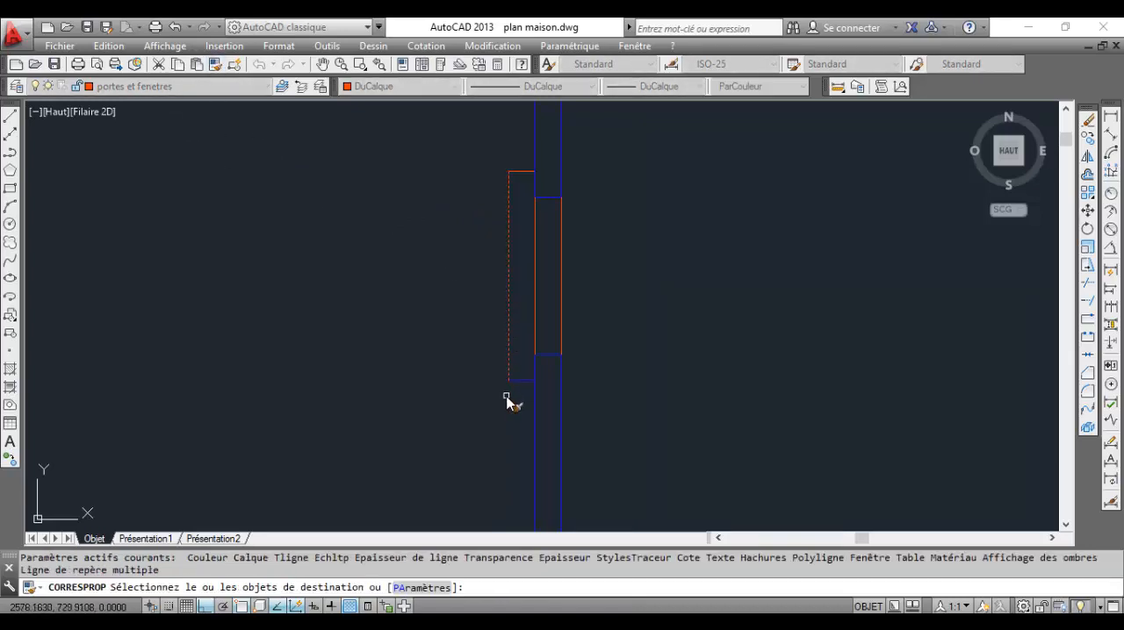
pyautogui.click(532, 397)
pyautogui.click(464, 350)
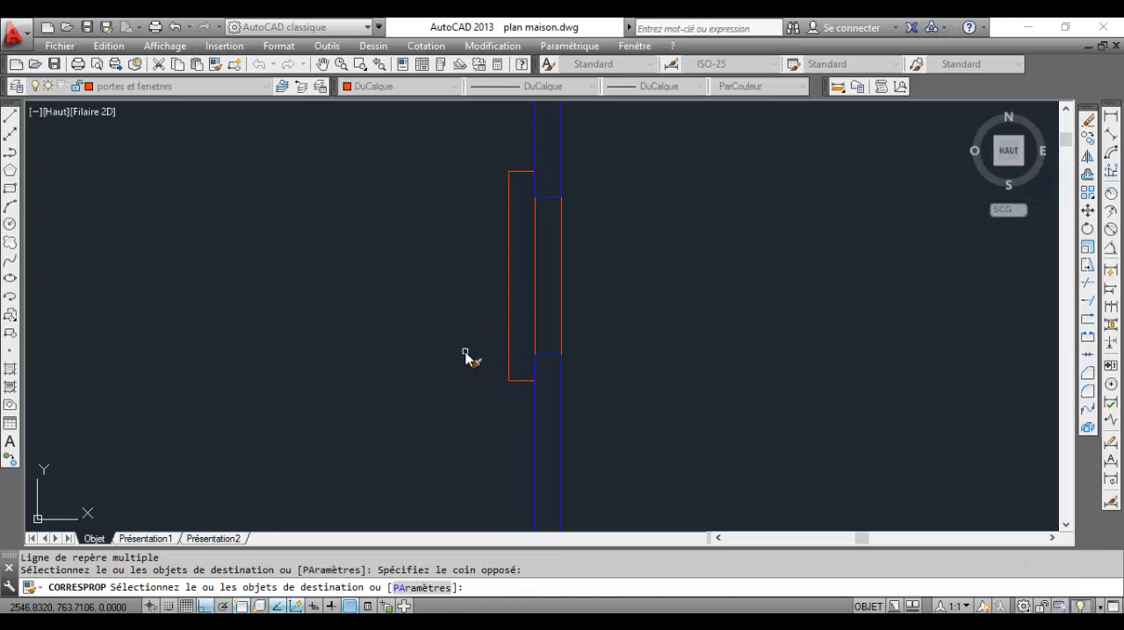
pyautogui.press('Escape')
# Change the linetype of the window line on the wall's outer face to the dashed ACAD_ISO02W100
pyautogui.scroll(4, 544, 329)
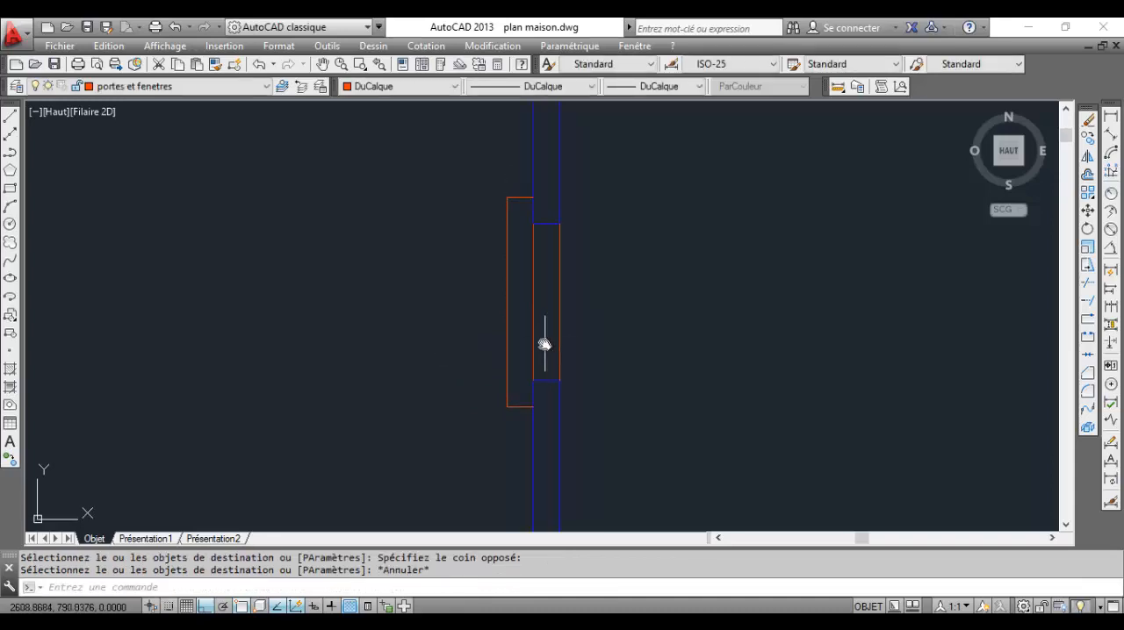
pyautogui.click(537, 341)
pyautogui.click(497, 298)
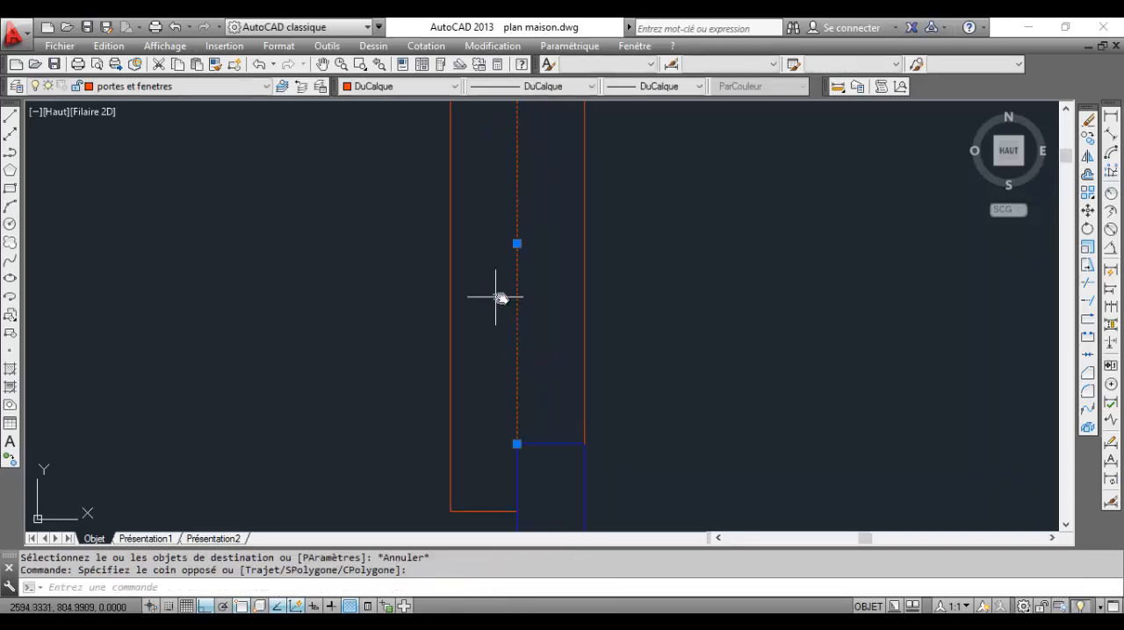
pyautogui.click(647, 87)
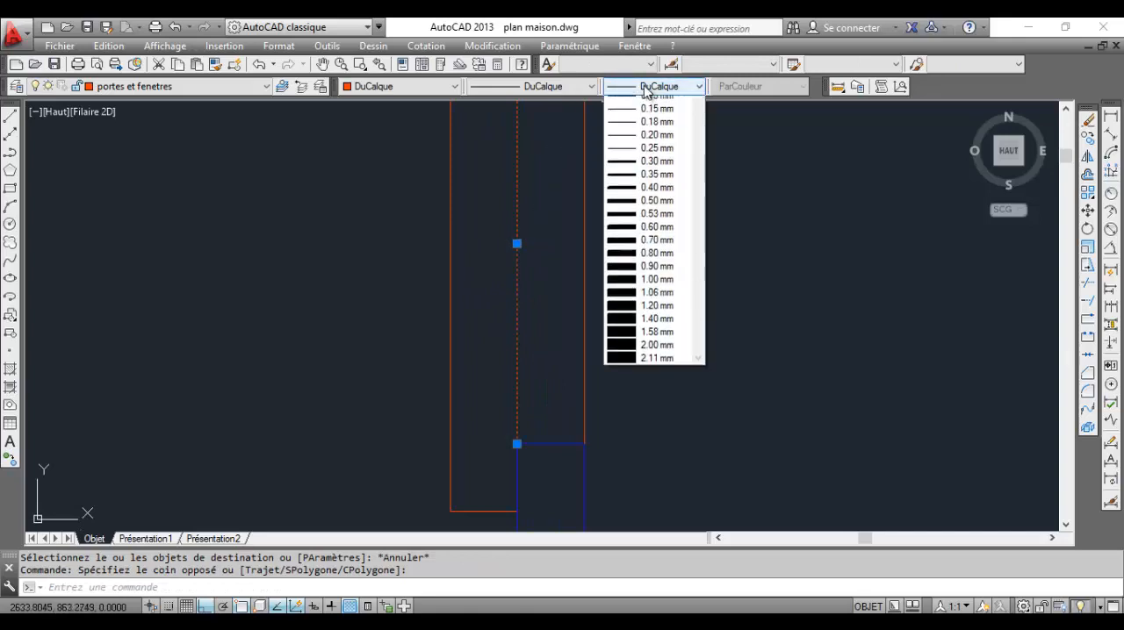
pyautogui.click(654, 102)
pyautogui.click(562, 86)
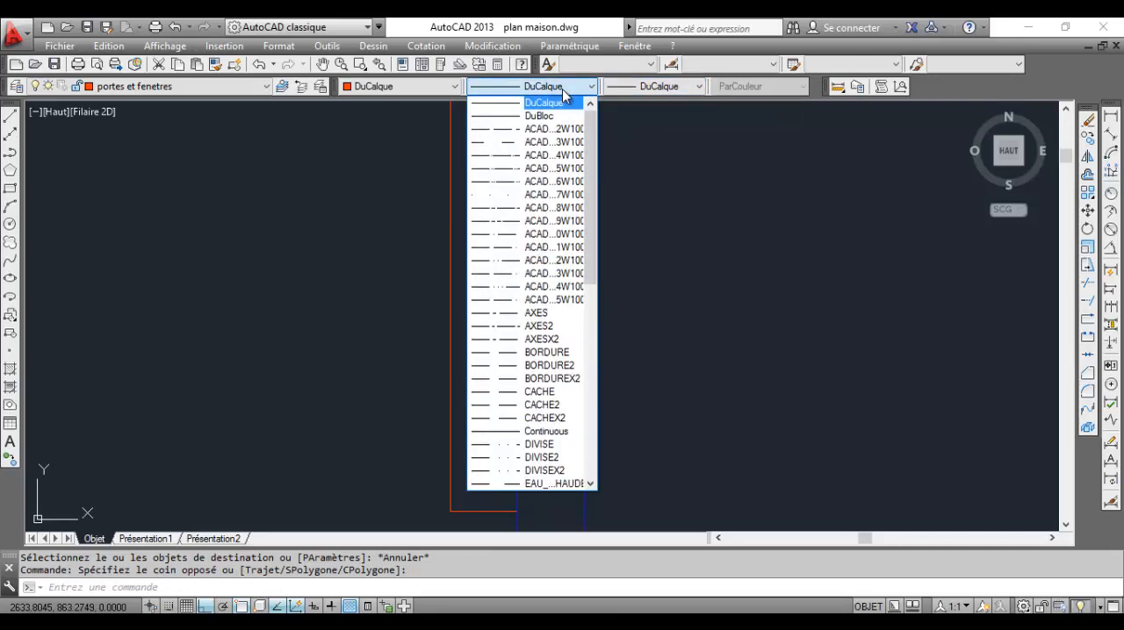
pyautogui.click(553, 129)
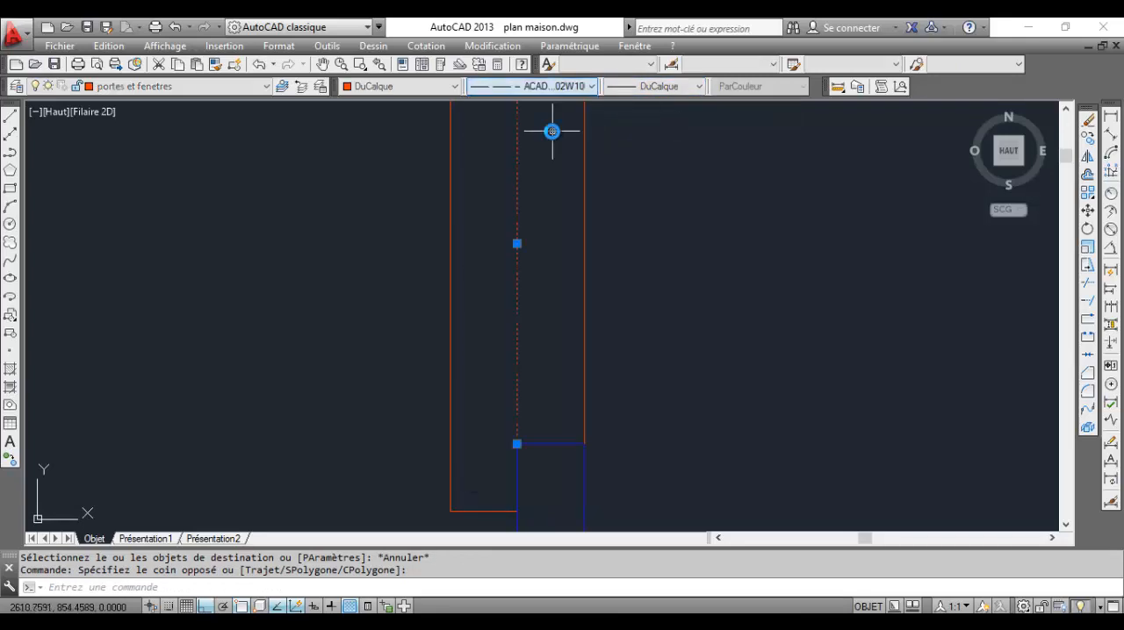
pyautogui.scroll(-4, 529, 283)
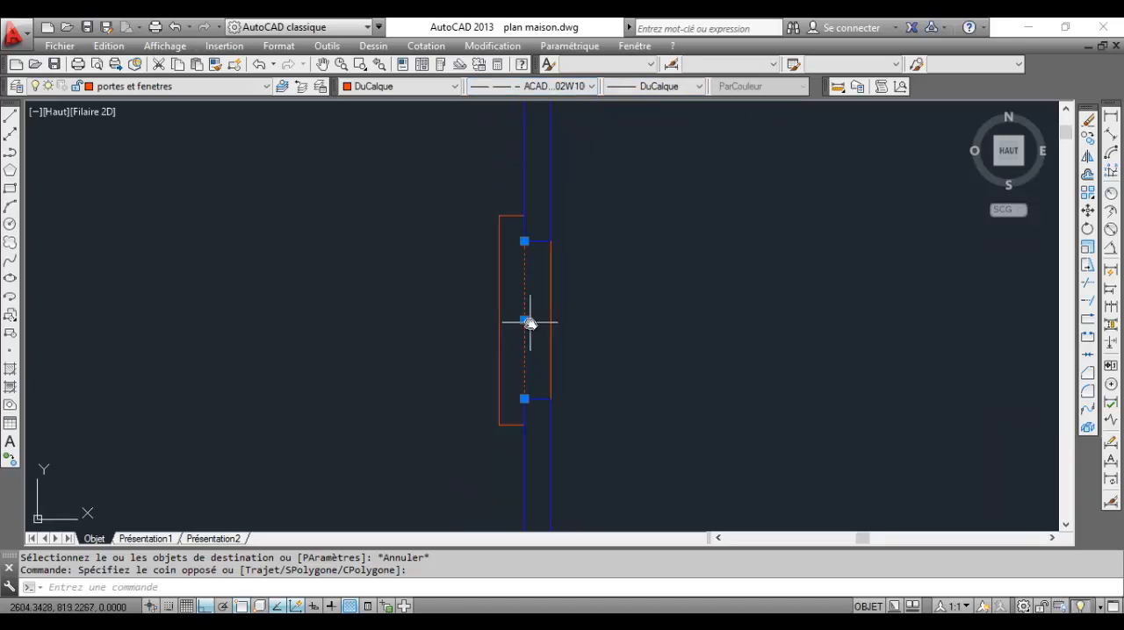
pyautogui.press('Escape')
pyautogui.scroll(4, 526, 314)
pyautogui.scroll(-1, 517, 274)
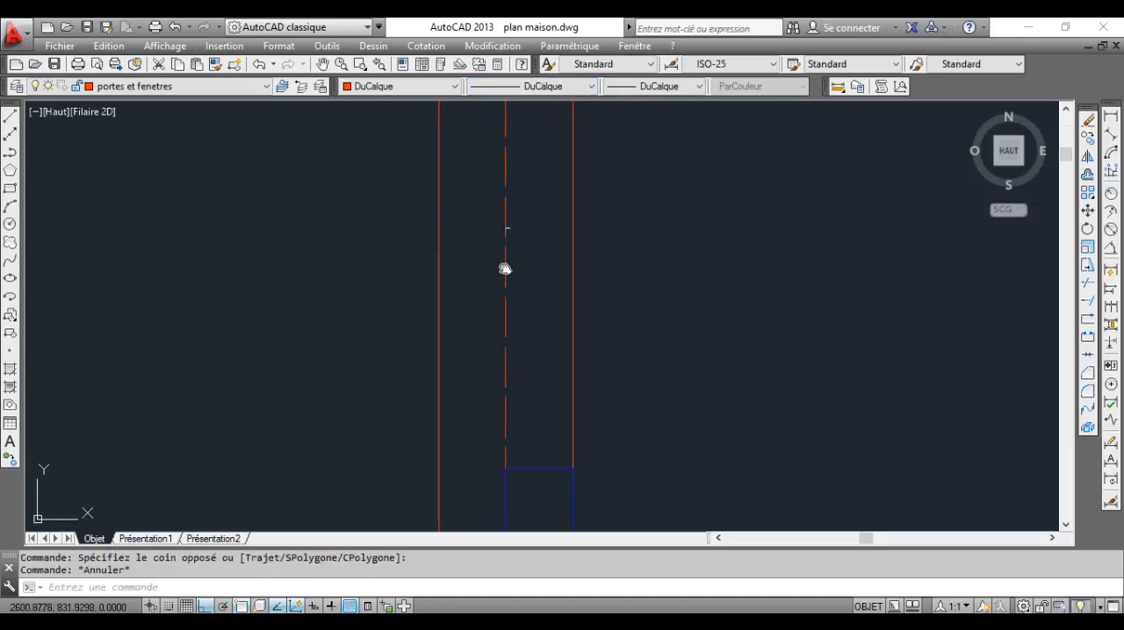
# Set the linetype scale of the dashed window line on the wall's outer face to 0.8 in its properties
pyautogui.moveTo(534, 238); pyautogui.dragTo(552, 313, button='middle')
pyautogui.click(551, 313)
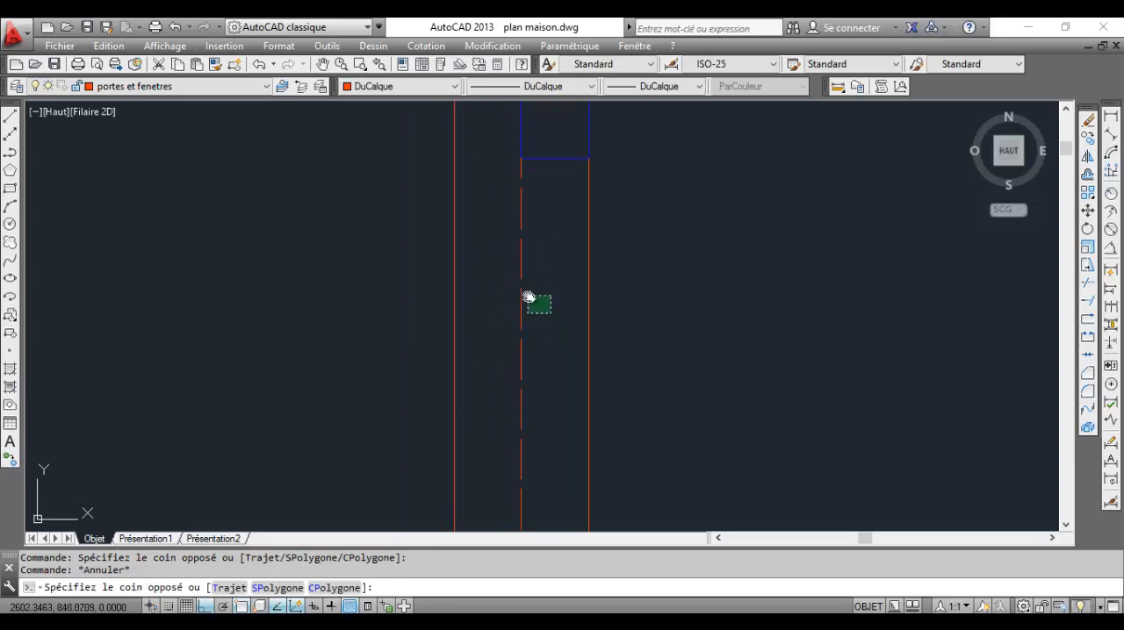
pyautogui.click(465, 256)
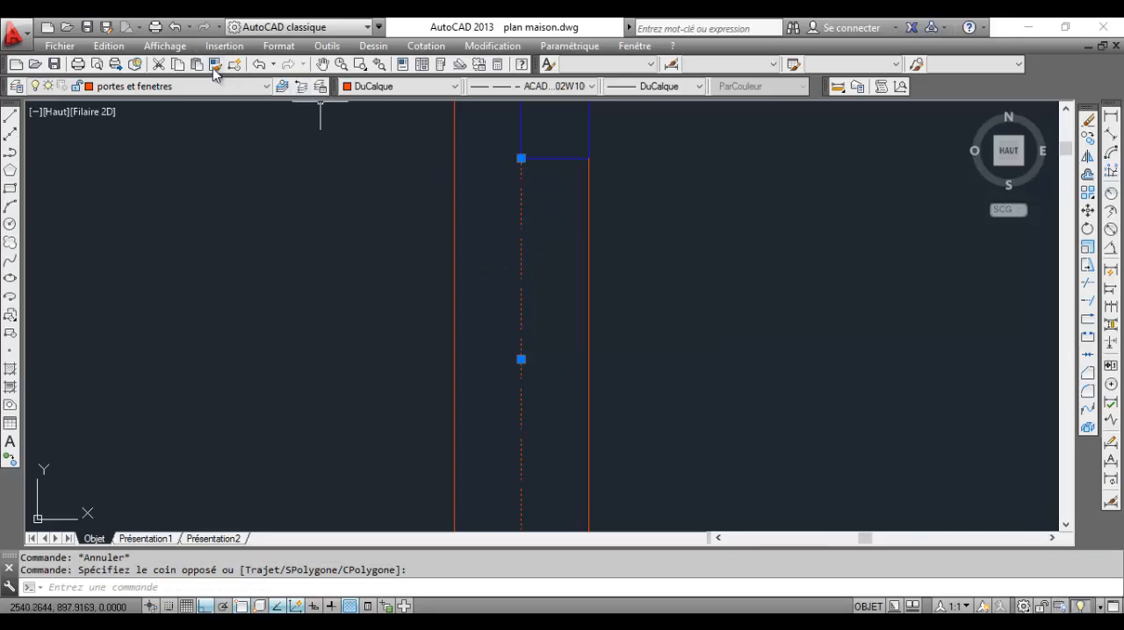
pyautogui.click(402, 67)
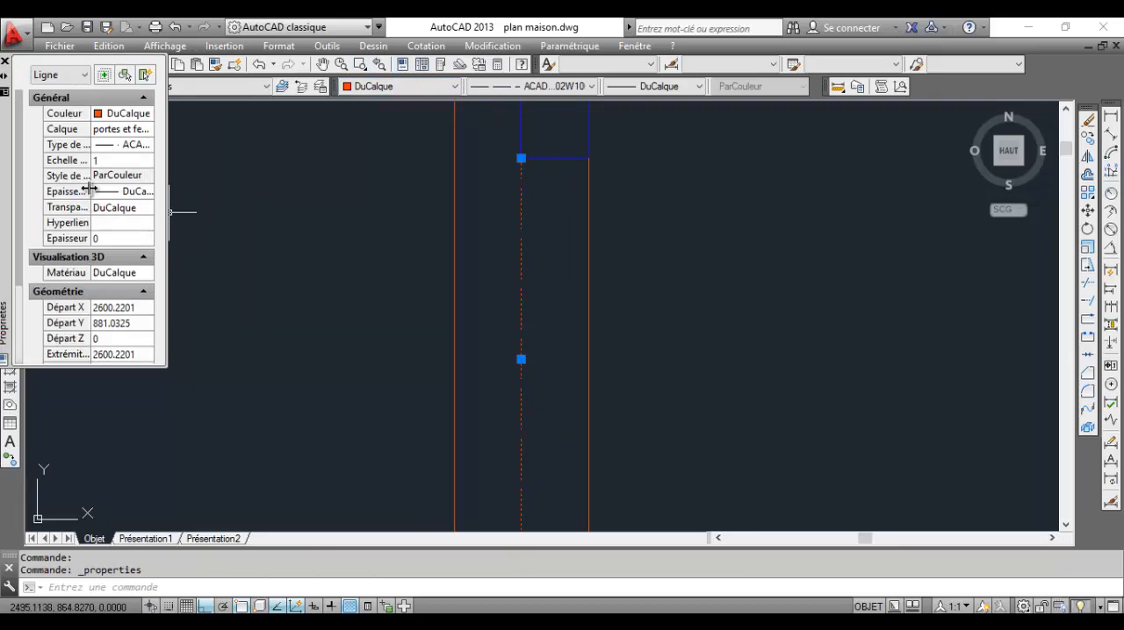
pyautogui.click(117, 158)
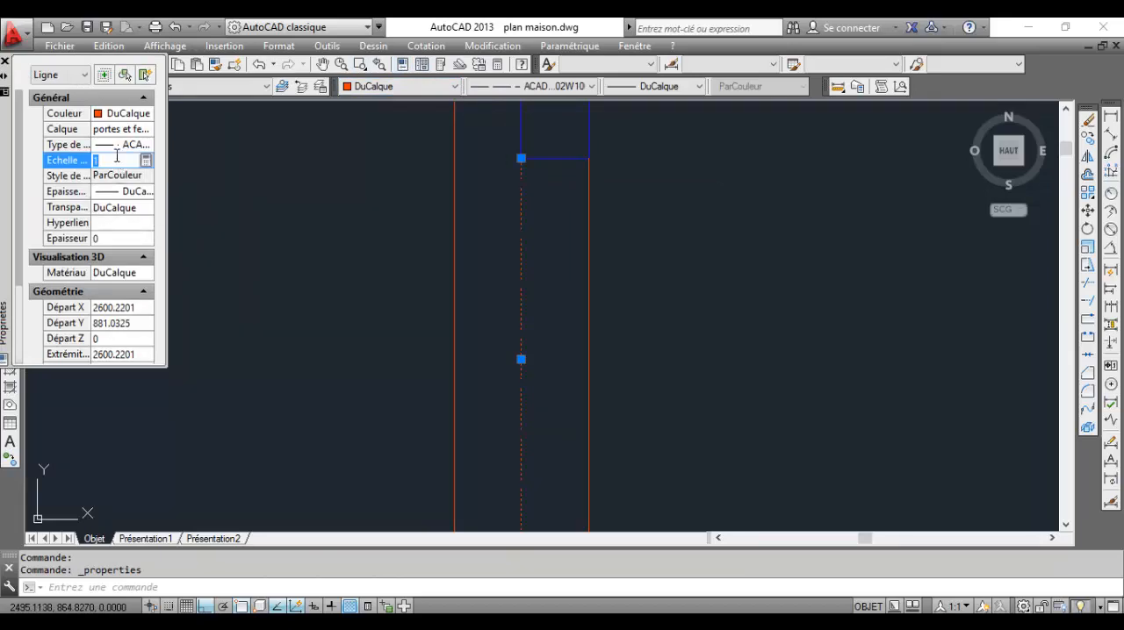
pyautogui.write('0.8')
pyautogui.press('Return')
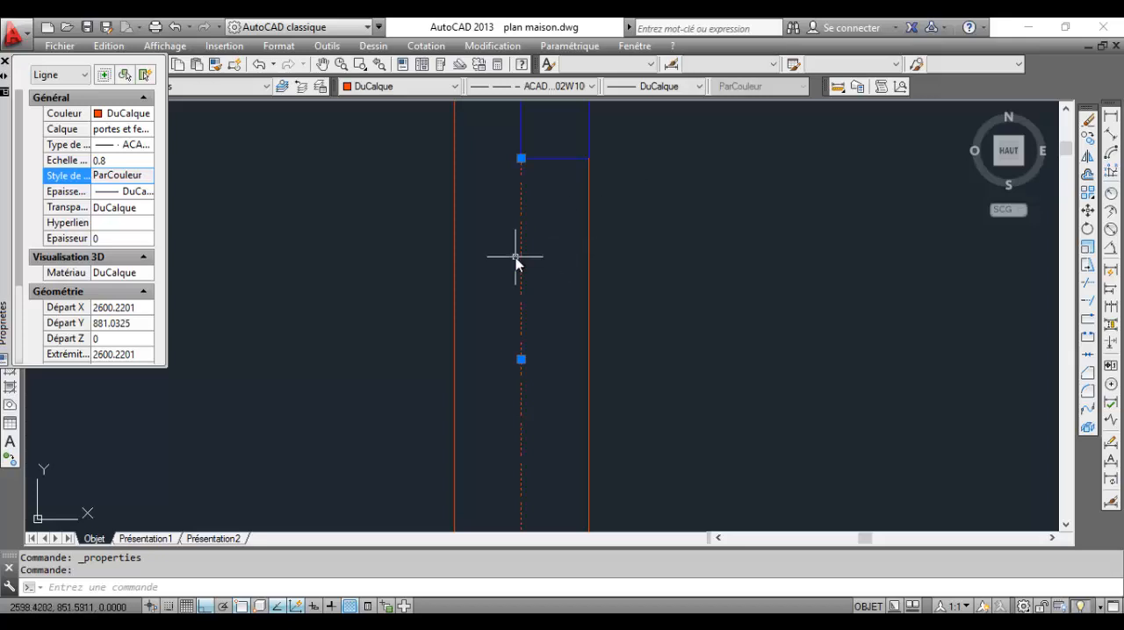
pyautogui.press('Escape')
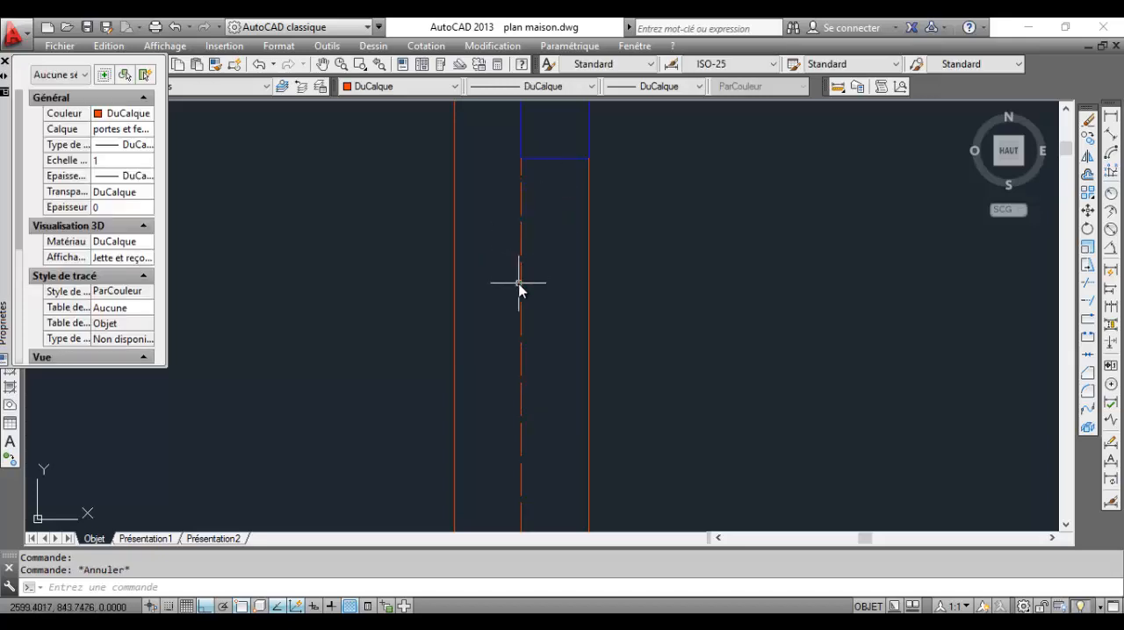
# Set the linetype scale of the dashed window line back to 1
pyautogui.scroll(-6, 524, 258)
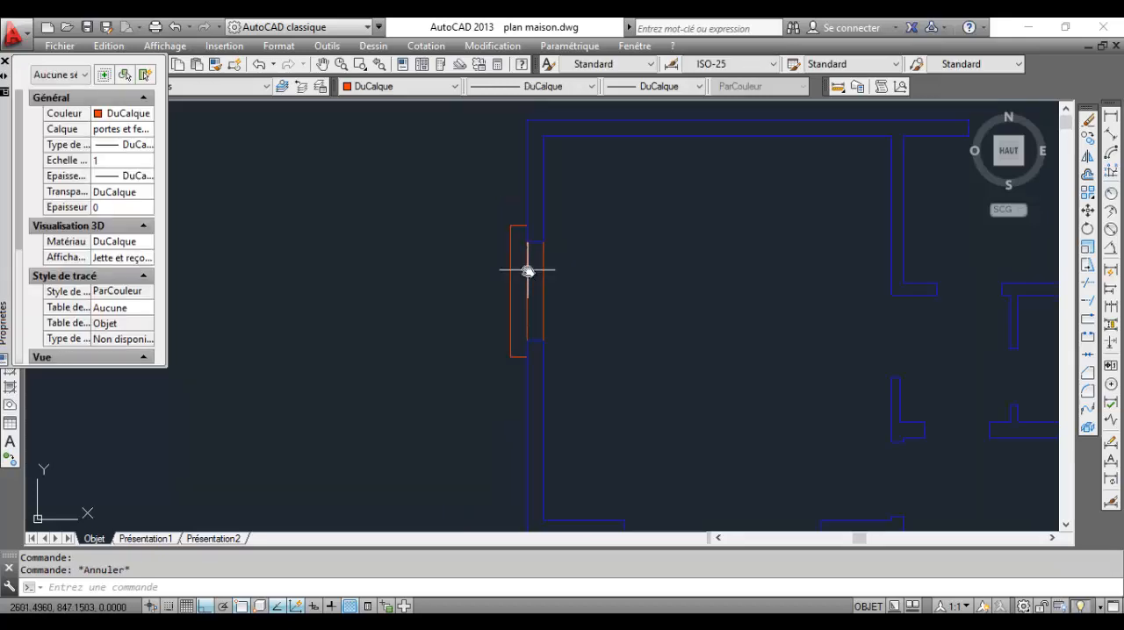
pyautogui.moveTo(527, 269); pyautogui.dragTo(574, 255, button='middle')
pyautogui.scroll(6, 571, 276)
pyautogui.moveTo(576, 321); pyautogui.dragTo(577, 267, button='middle')
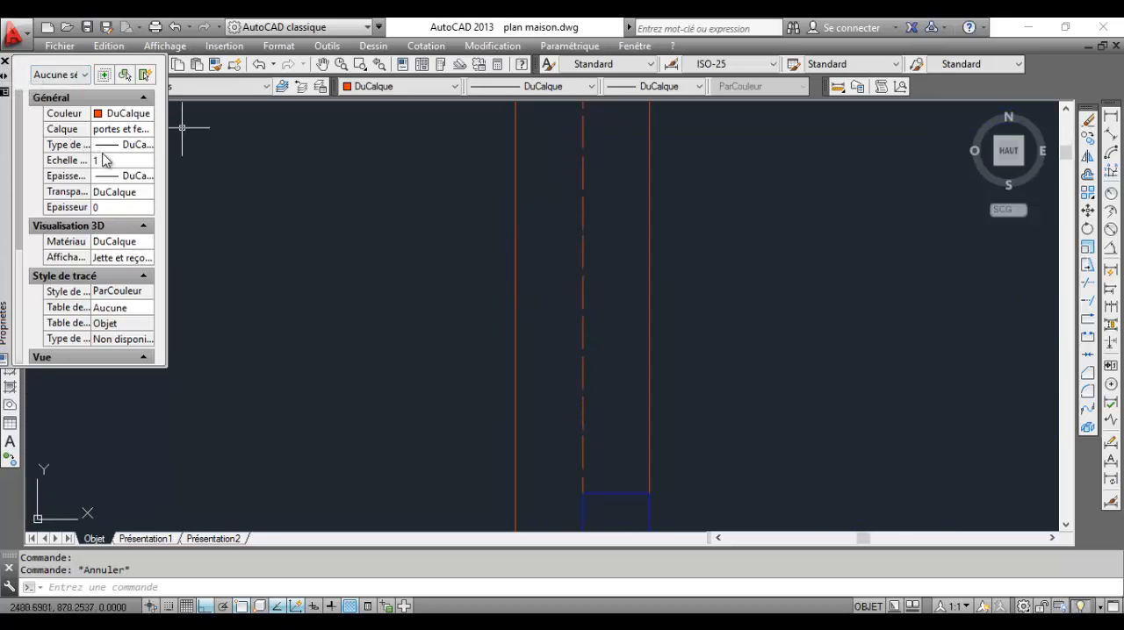
pyautogui.click(597, 246)
pyautogui.click(555, 240)
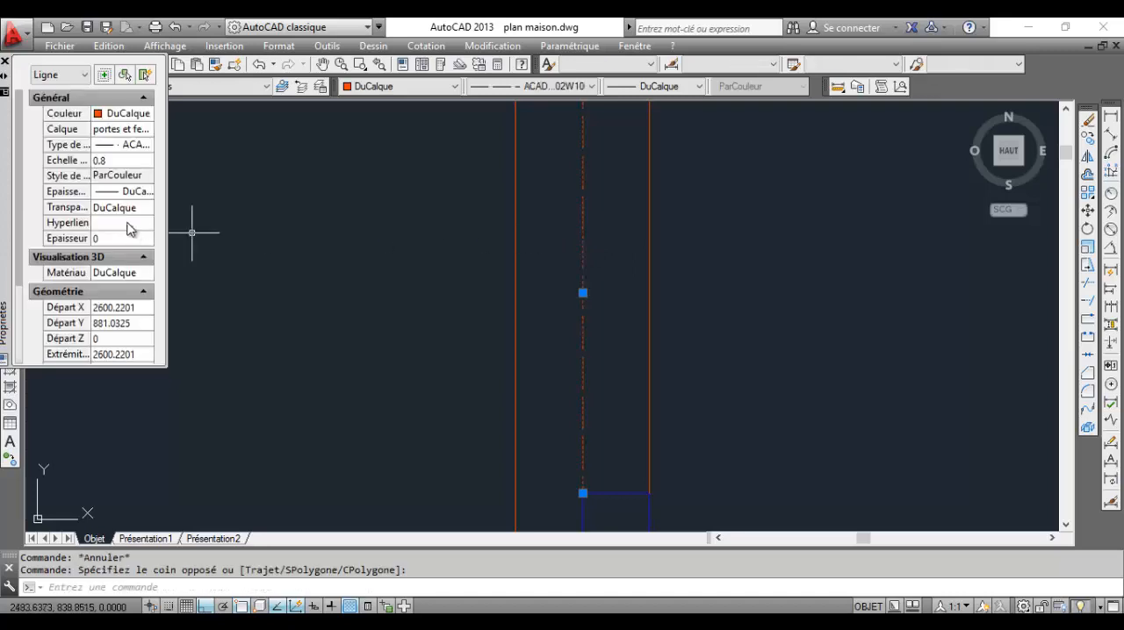
pyautogui.click(110, 161)
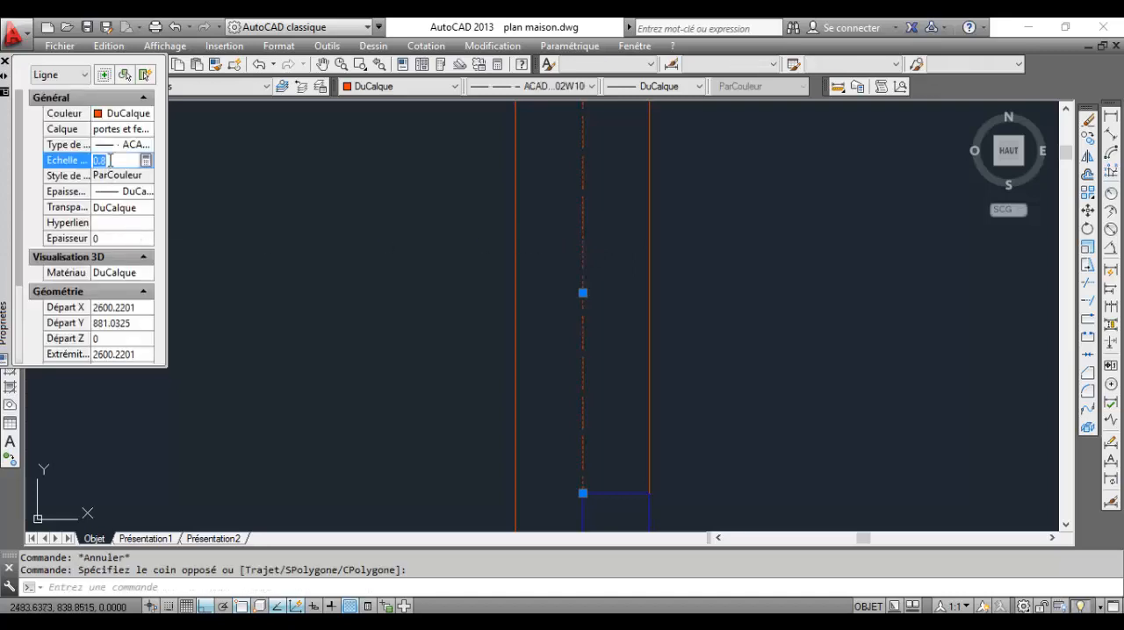
pyautogui.write('1')
pyautogui.press('Return')
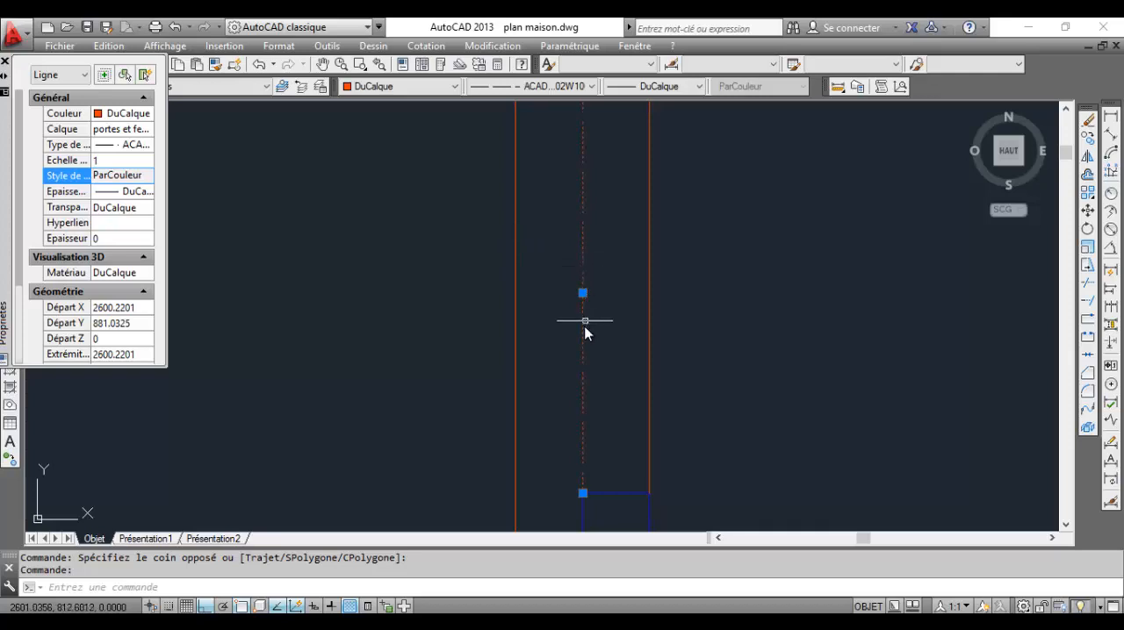
# Try a linetype scale of 0.5 on the dashed window line and check it against the whole window
pyautogui.click(103, 161)
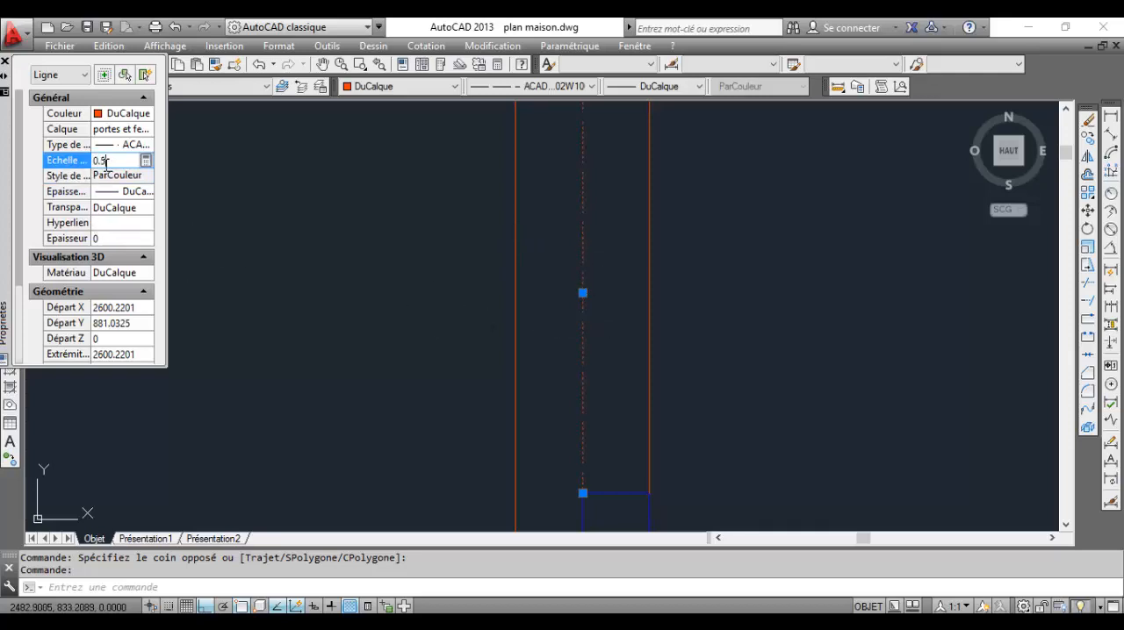
pyautogui.click(108, 173)
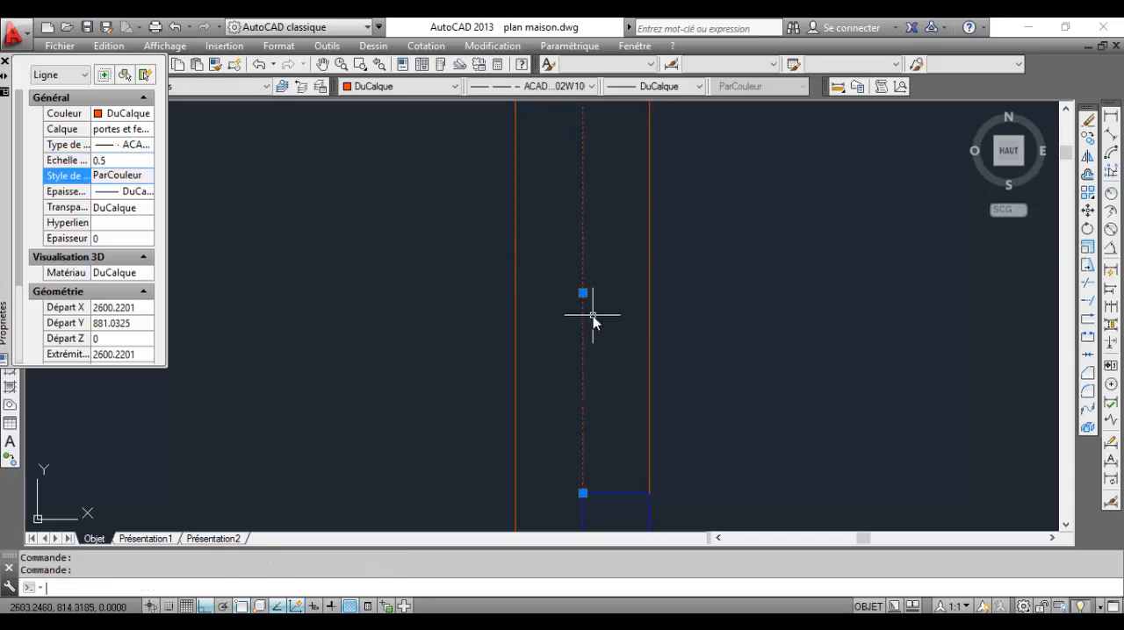
pyautogui.press('Escape')
pyautogui.scroll(-5, 612, 278)
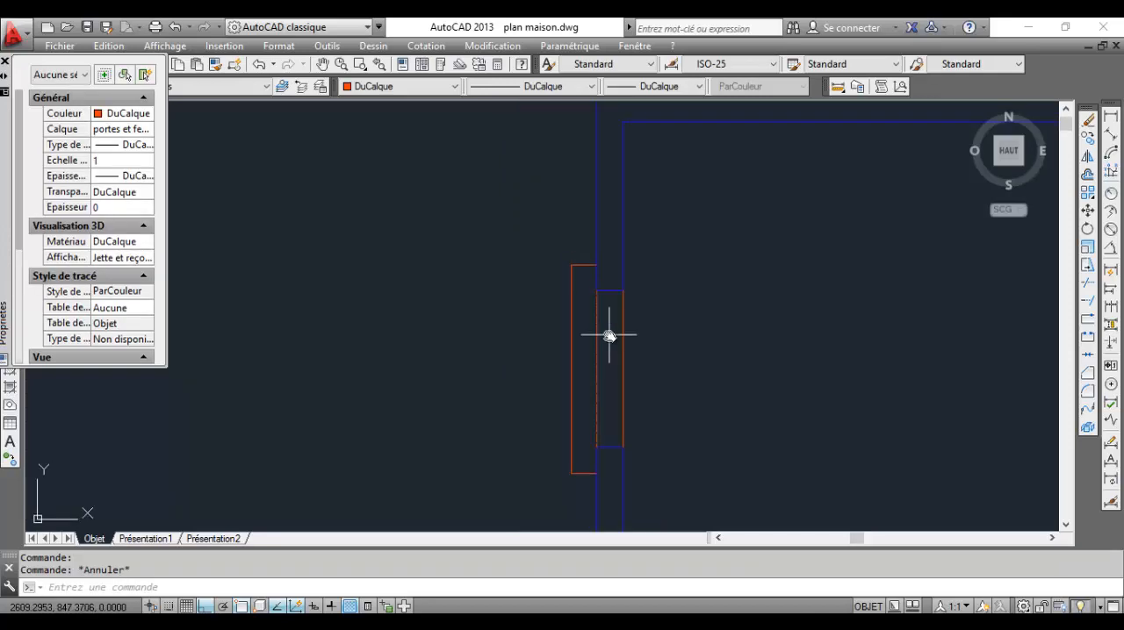
pyautogui.scroll(5, 606, 325)
pyautogui.scroll(-4, 598, 345)
pyautogui.moveTo(598, 345); pyautogui.dragTo(600, 293, button='middle')
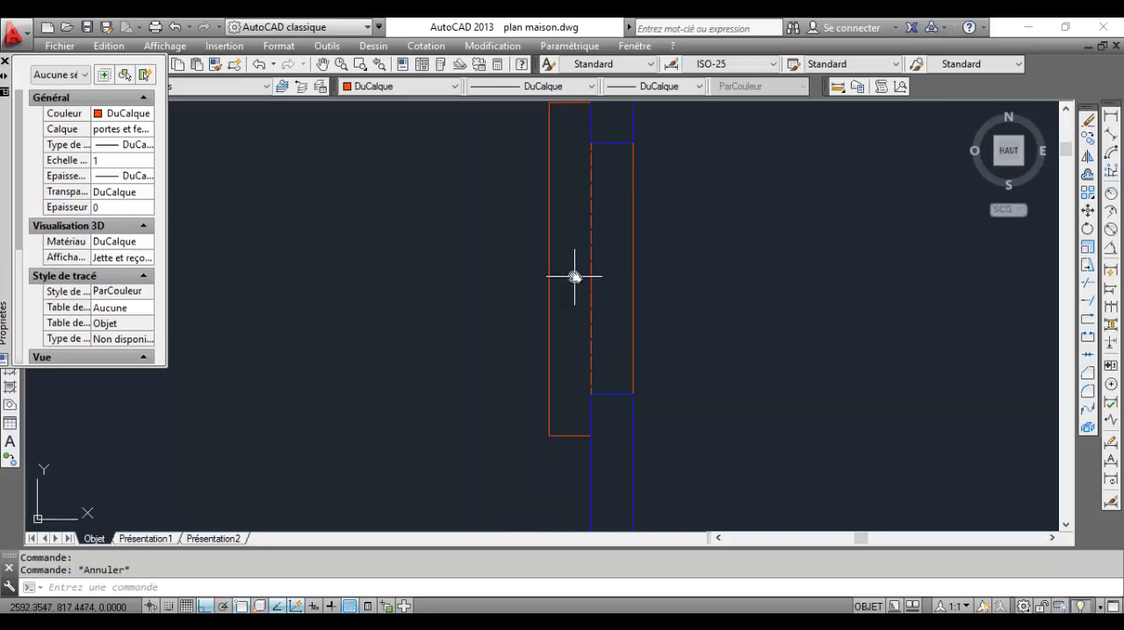
# Set the dashed window line's linetype scale to 0.8 and close its properties
pyautogui.scroll(4, 581, 262)
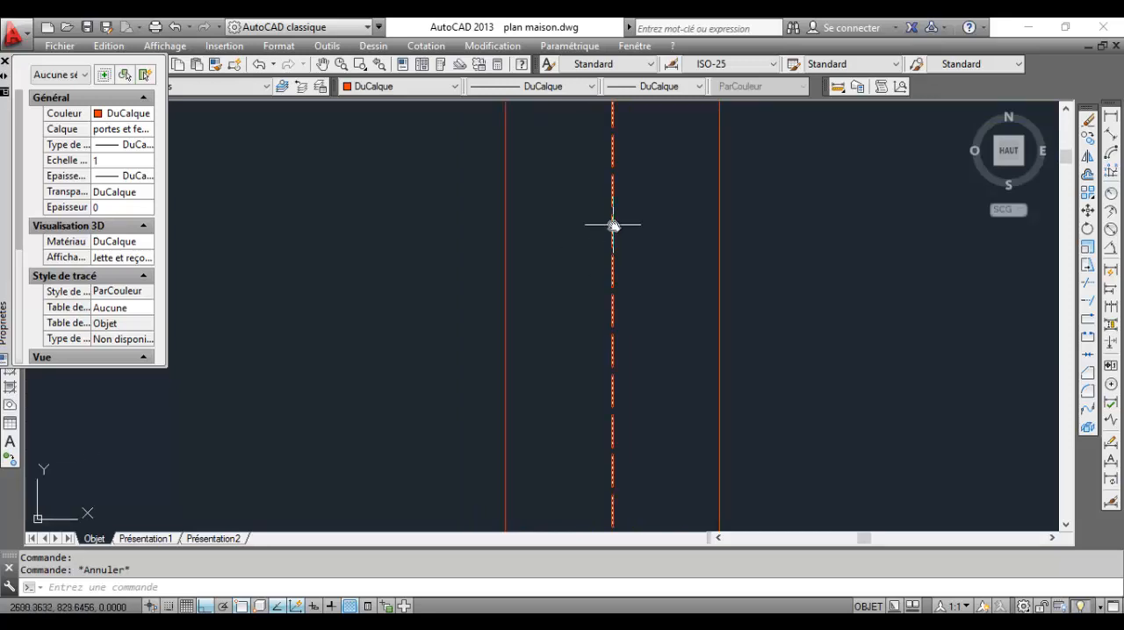
pyautogui.click(612, 238)
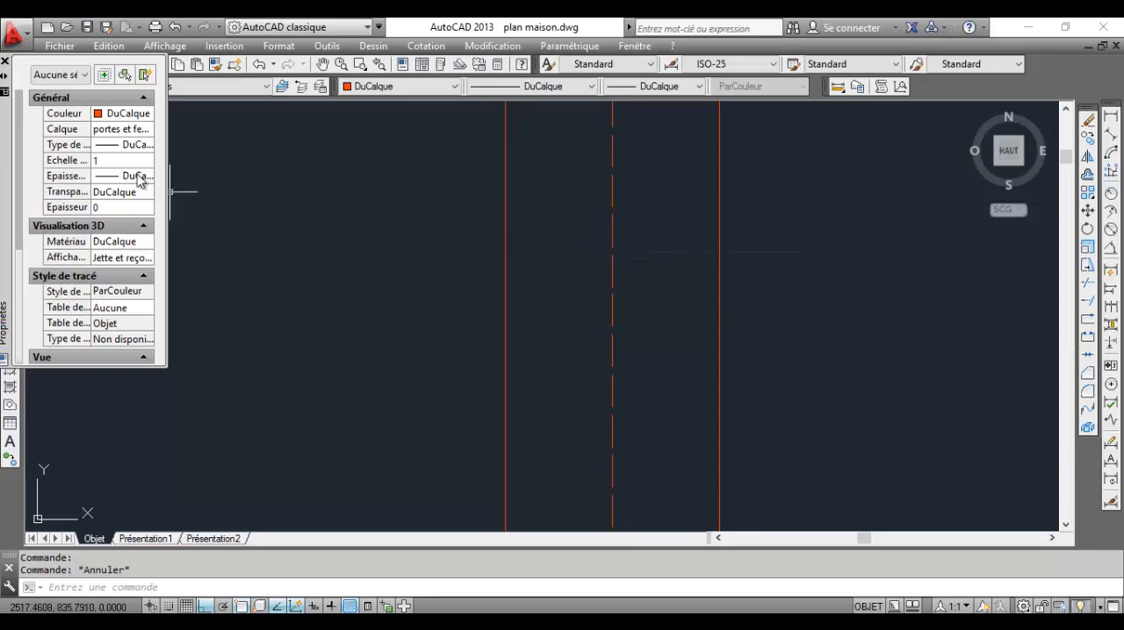
pyautogui.click(120, 165)
pyautogui.press('Escape')
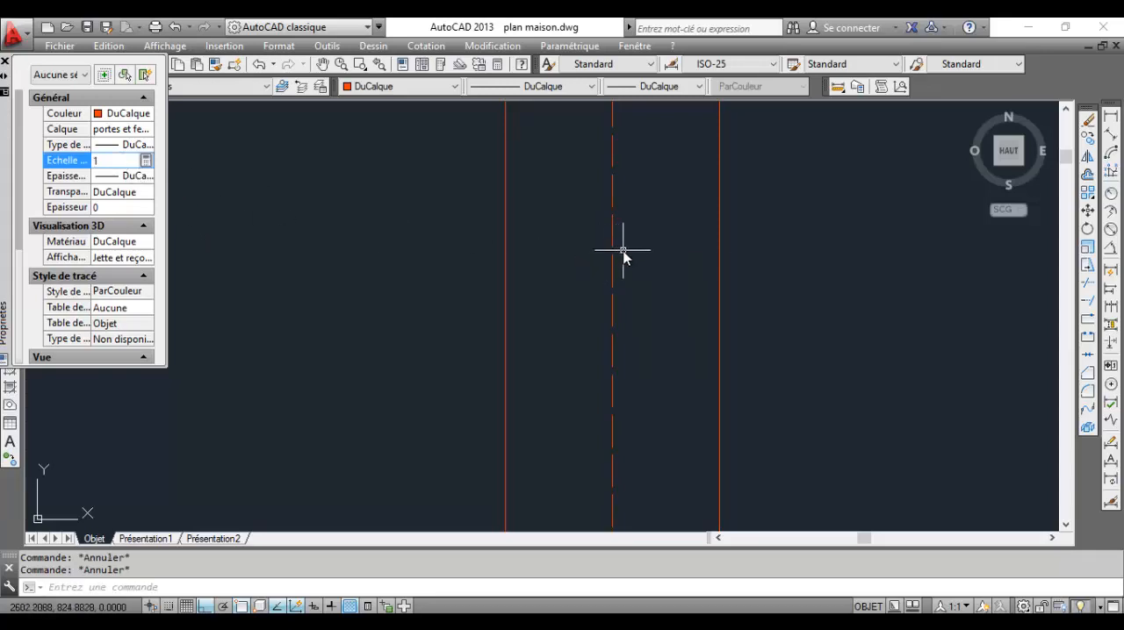
pyautogui.click(625, 249)
pyautogui.press('Escape')
pyautogui.click(647, 248)
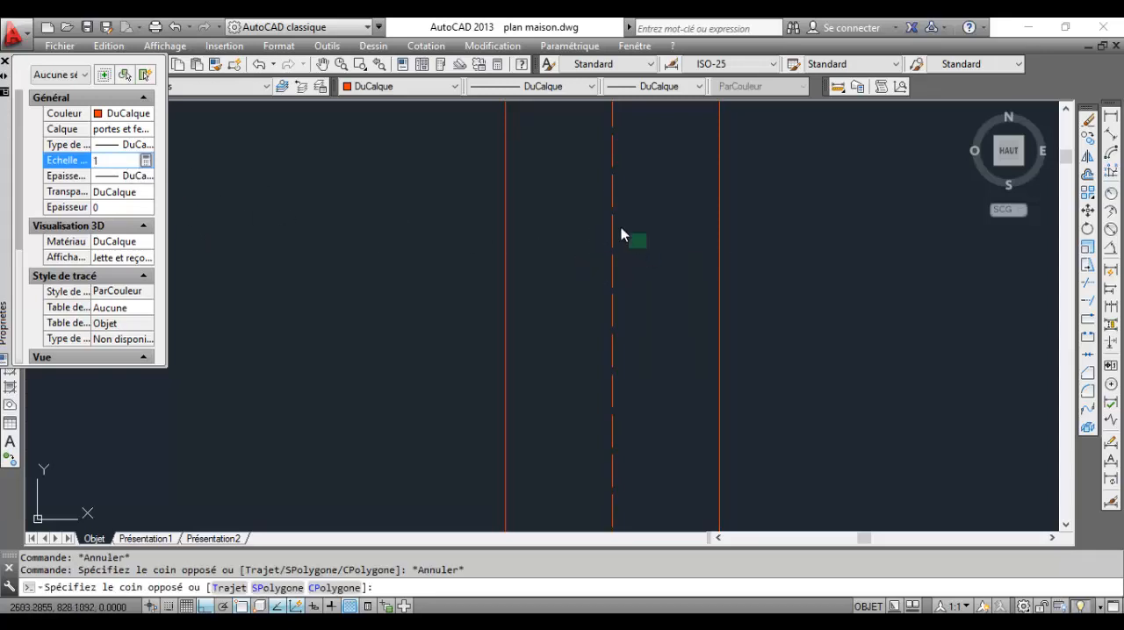
pyautogui.click(602, 212)
pyautogui.click(124, 161)
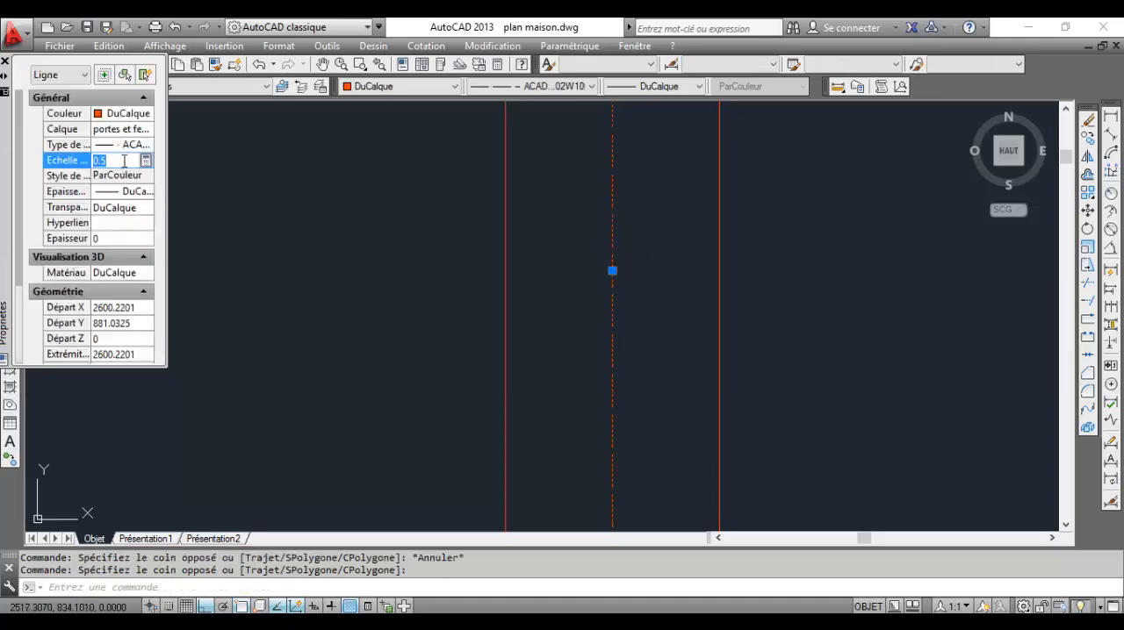
pyautogui.click(127, 168)
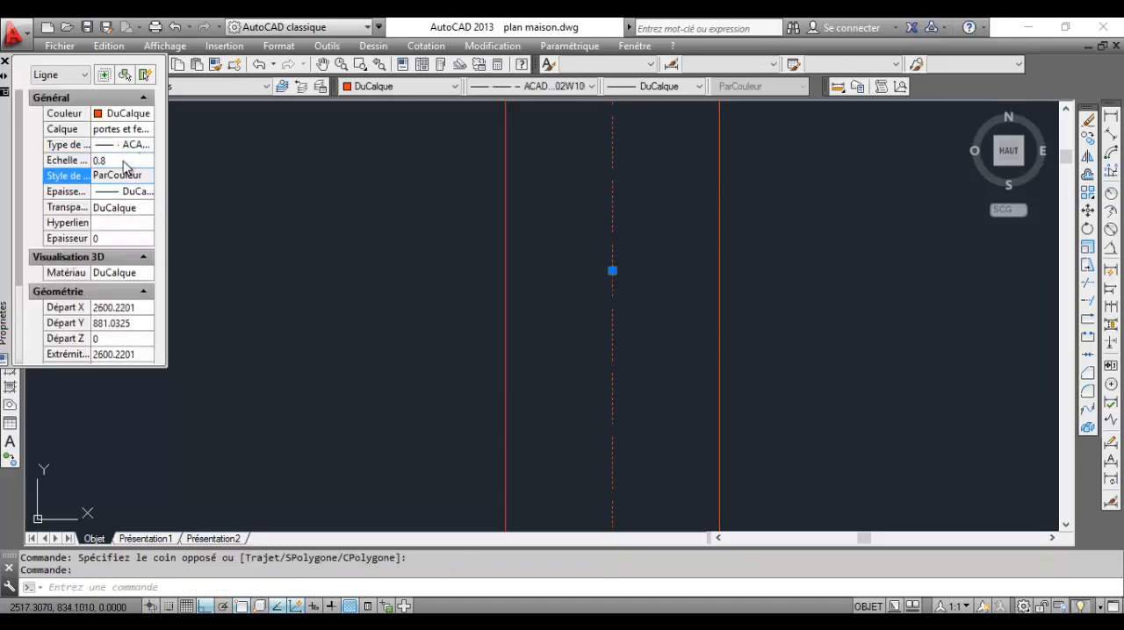
pyautogui.press('Escape')
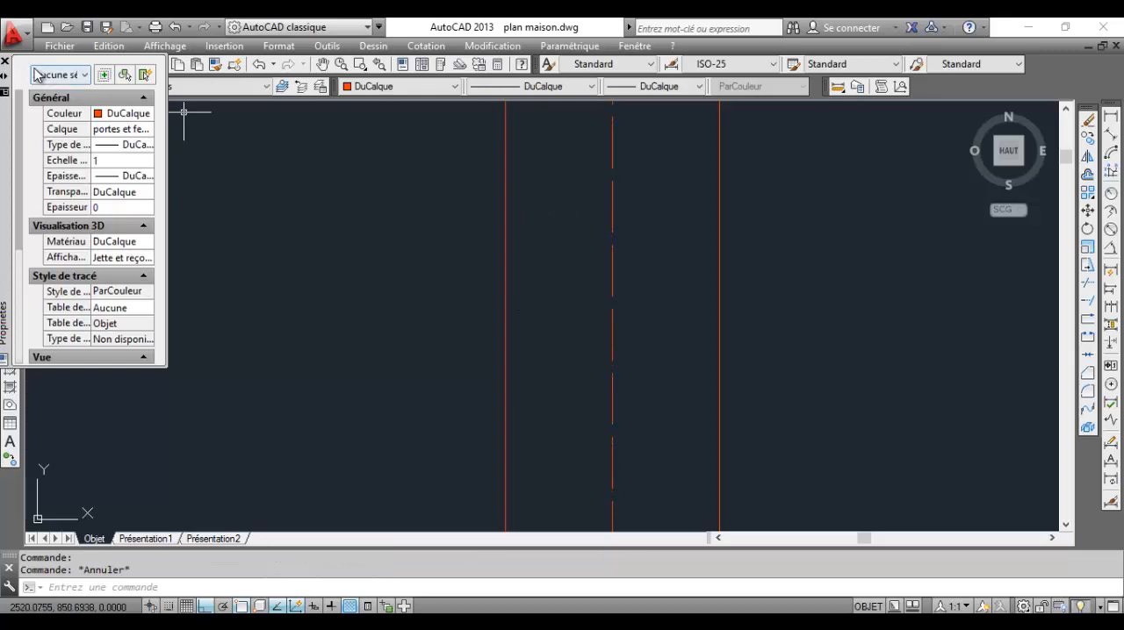
pyautogui.click(6, 63)
# Review the available linetypes and the general properties of the dashed window line without changing them
pyautogui.scroll(-4, 784, 246)
pyautogui.moveTo(744, 247); pyautogui.dragTo(742, 284, button='middle')
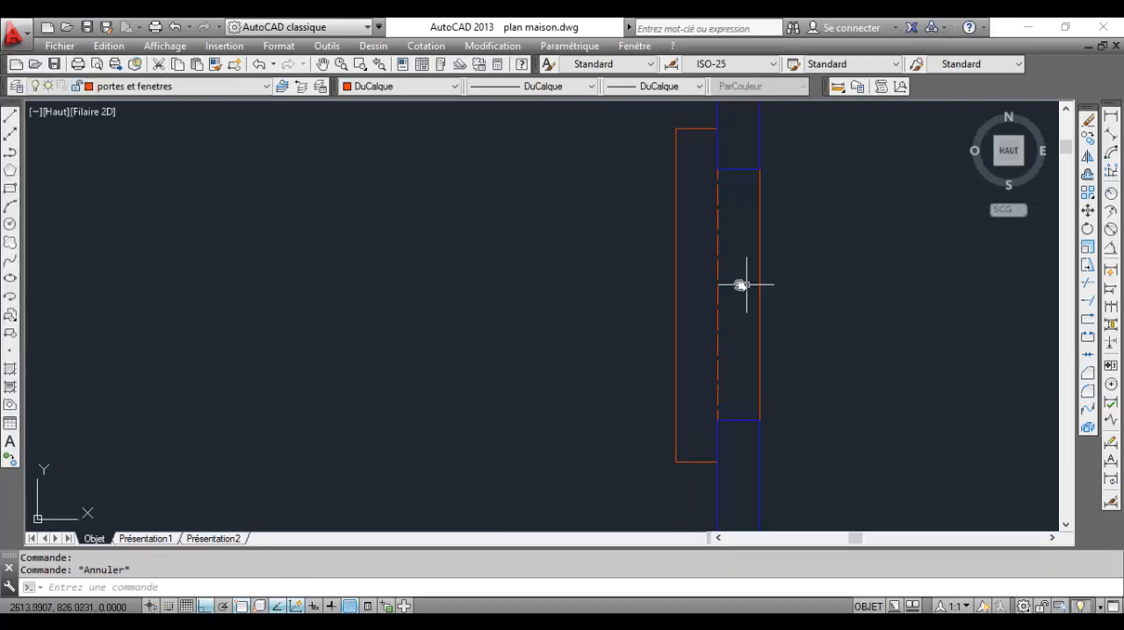
pyautogui.scroll(2, 699, 264)
pyautogui.click(730, 257)
pyautogui.click(714, 241)
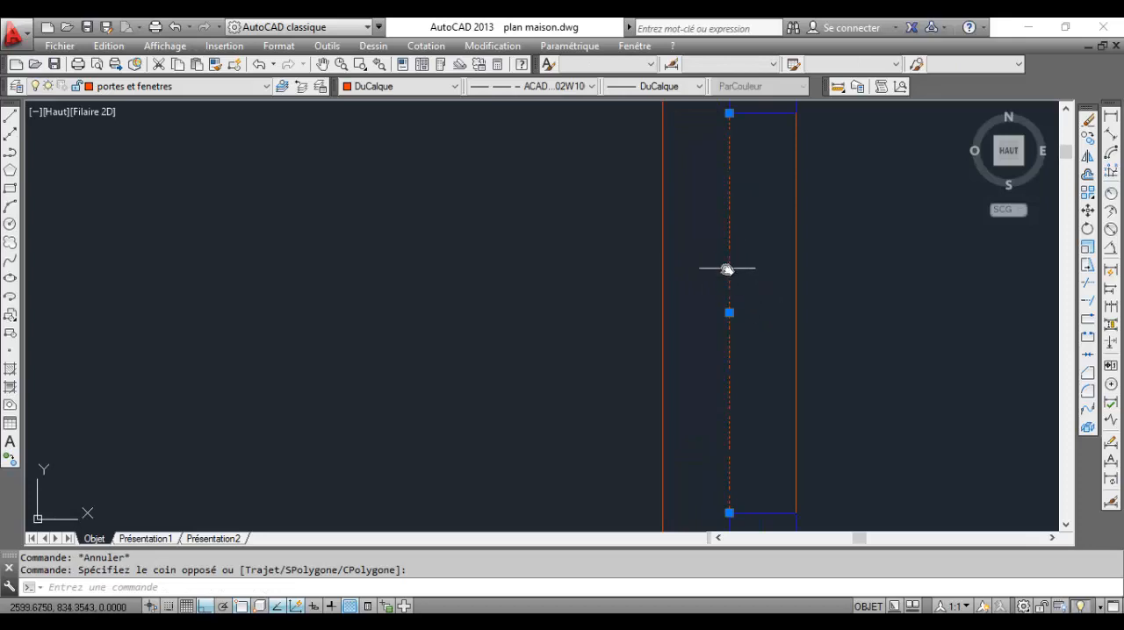
pyautogui.click(568, 87)
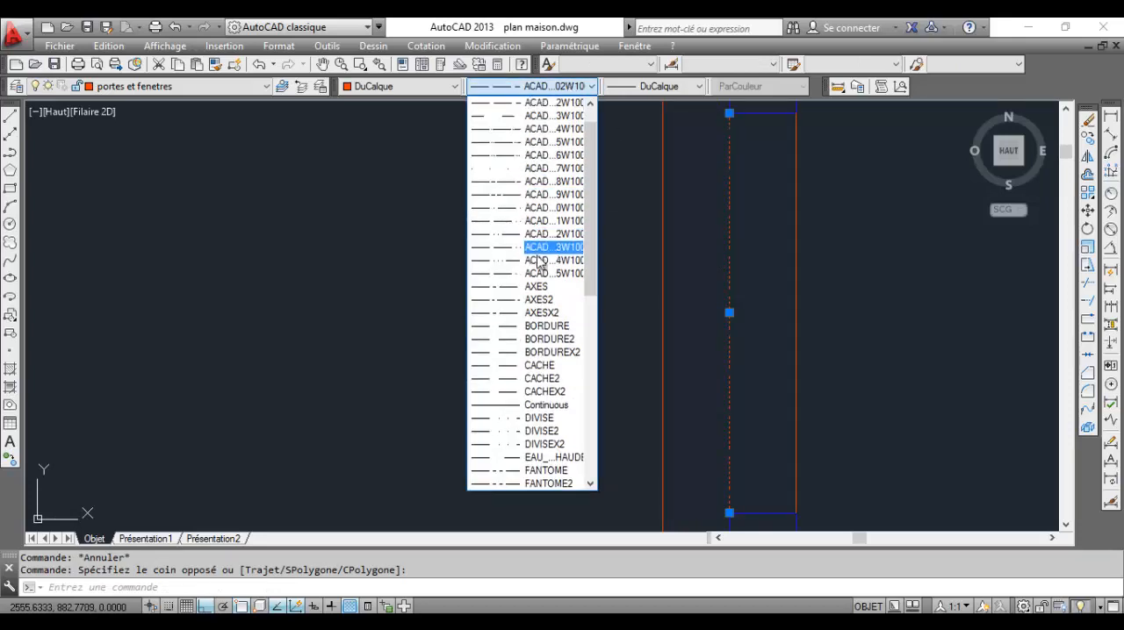
pyautogui.press('Escape')
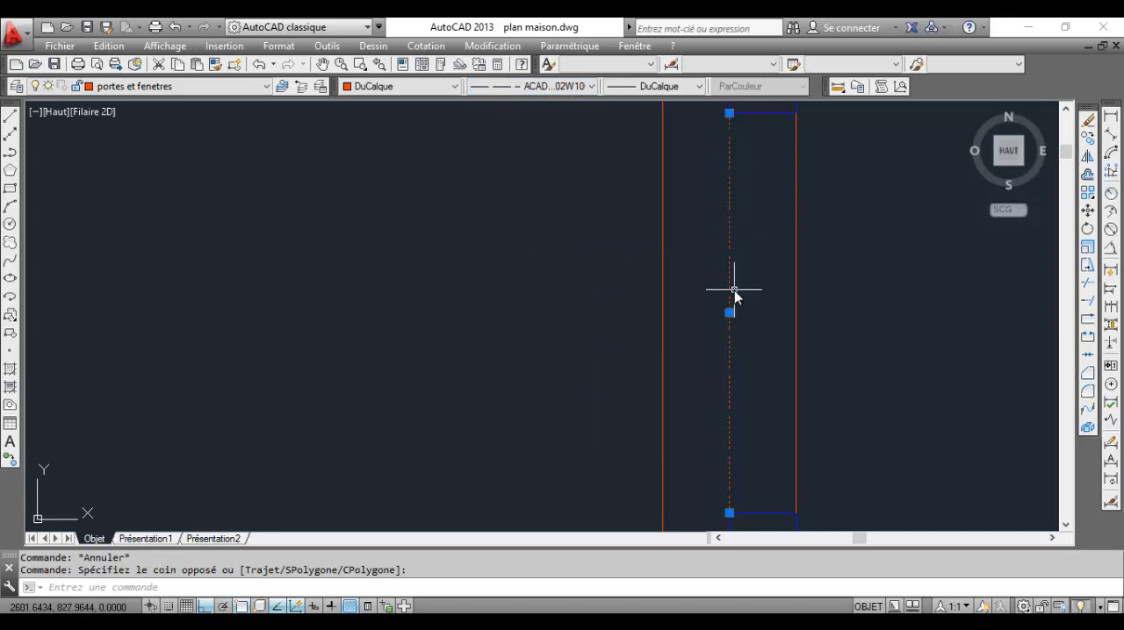
pyautogui.click(402, 64)
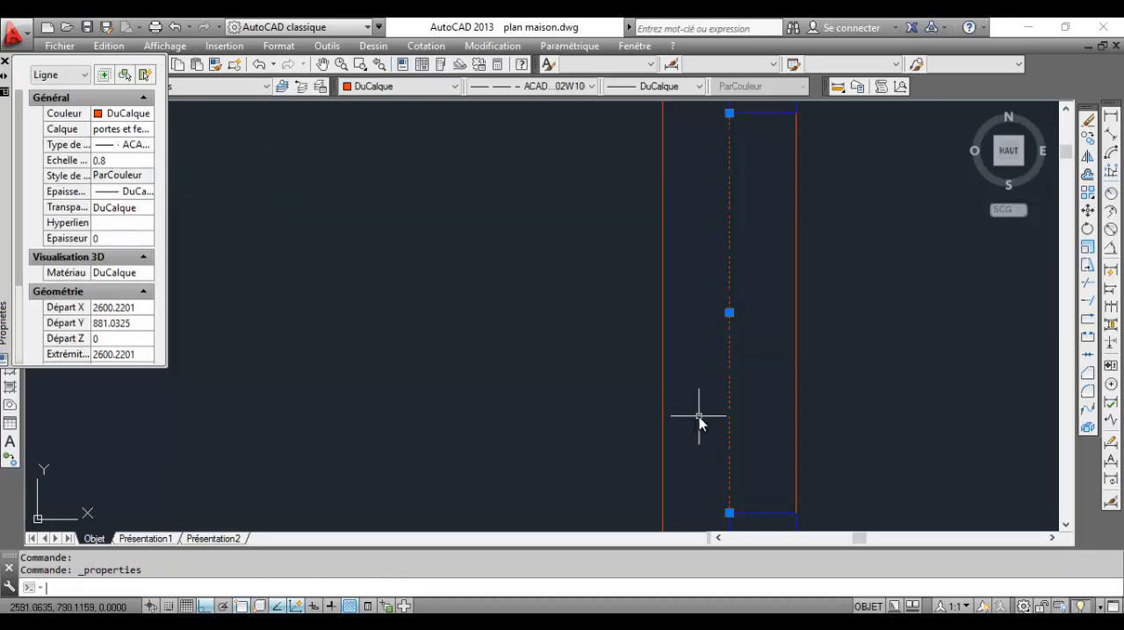
pyautogui.press('Escape')
# Offset the window line on the wall's inner face by 8 toward the outside
pyautogui.scroll(-4, 753, 370)
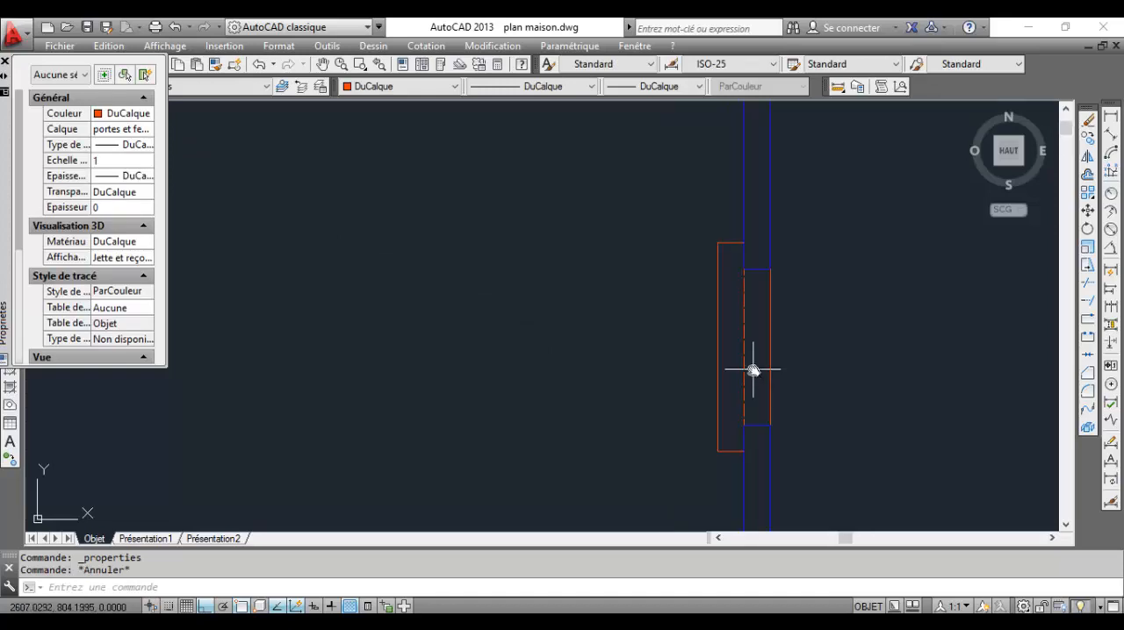
pyautogui.moveTo(752, 369); pyautogui.dragTo(773, 321, button='middle')
pyautogui.scroll(4, 795, 325)
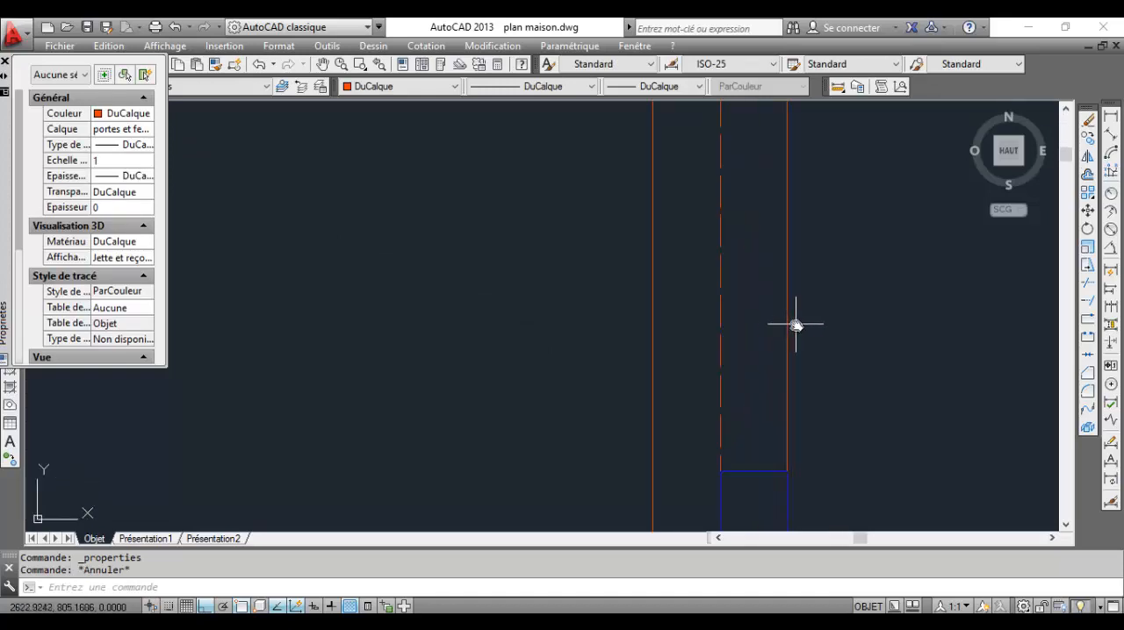
pyautogui.click(1087, 174)
pyautogui.scroll(-3, 694, 360)
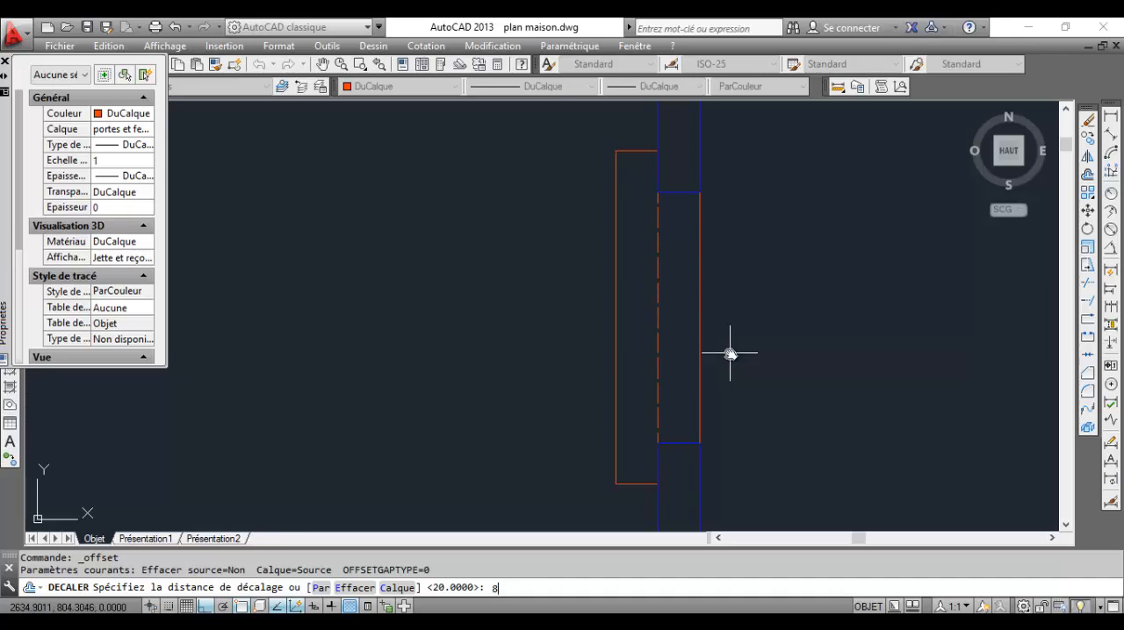
pyautogui.press('Return')
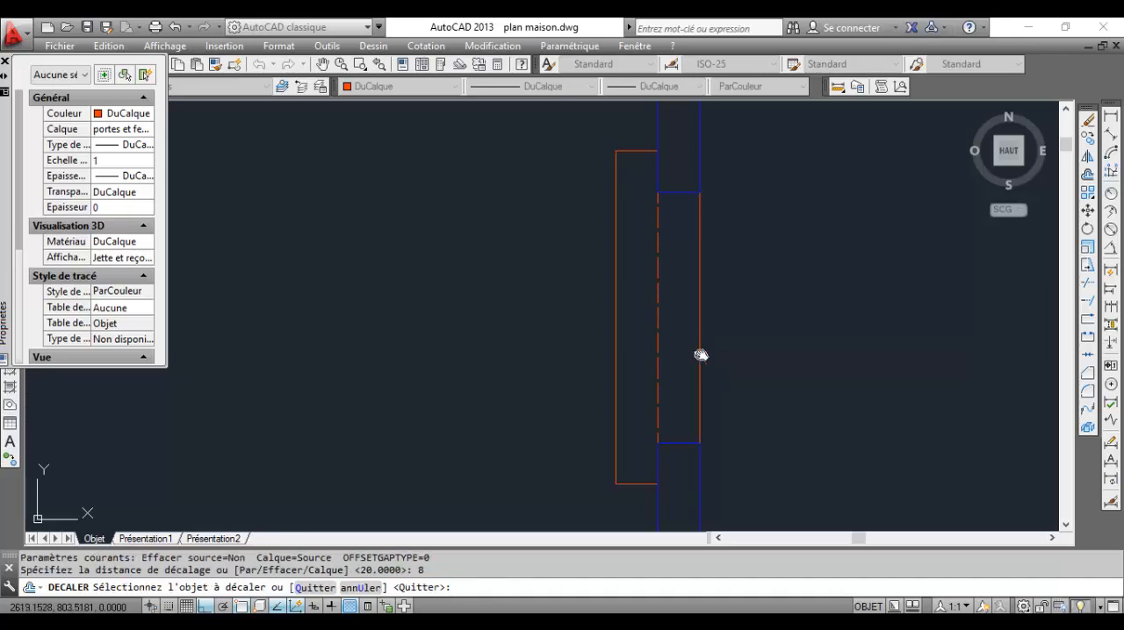
pyautogui.click(701, 354)
pyautogui.click(522, 358)
pyautogui.scroll(3, 828, 396)
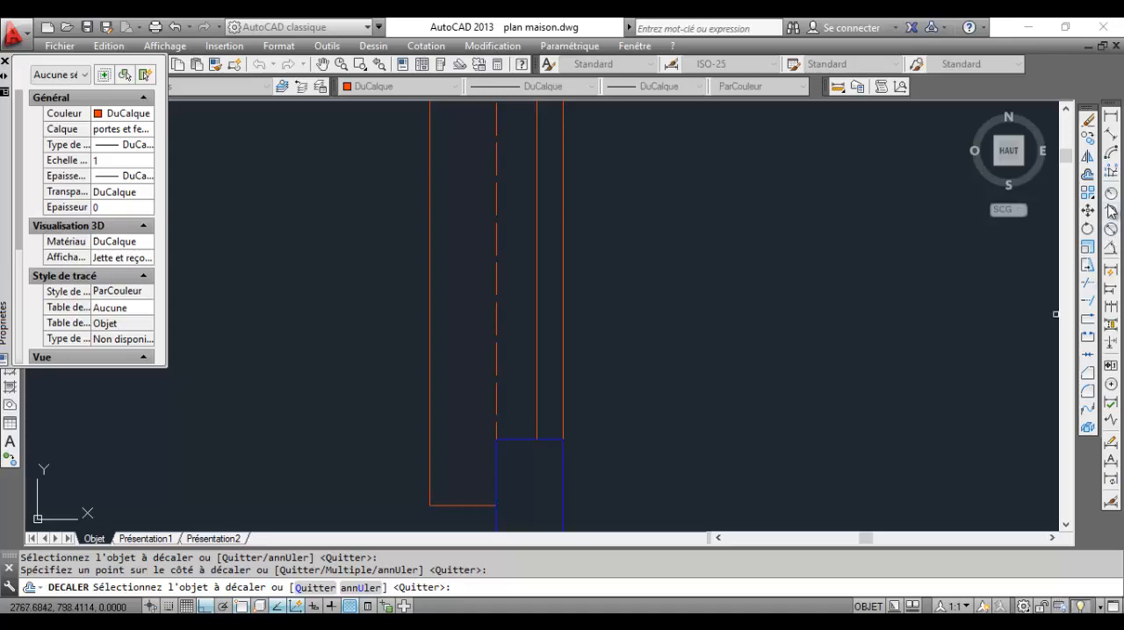
# Offset the upper and lower jamb lines of the window opening by 5 toward the inside of the opening
pyautogui.click(1089, 174)
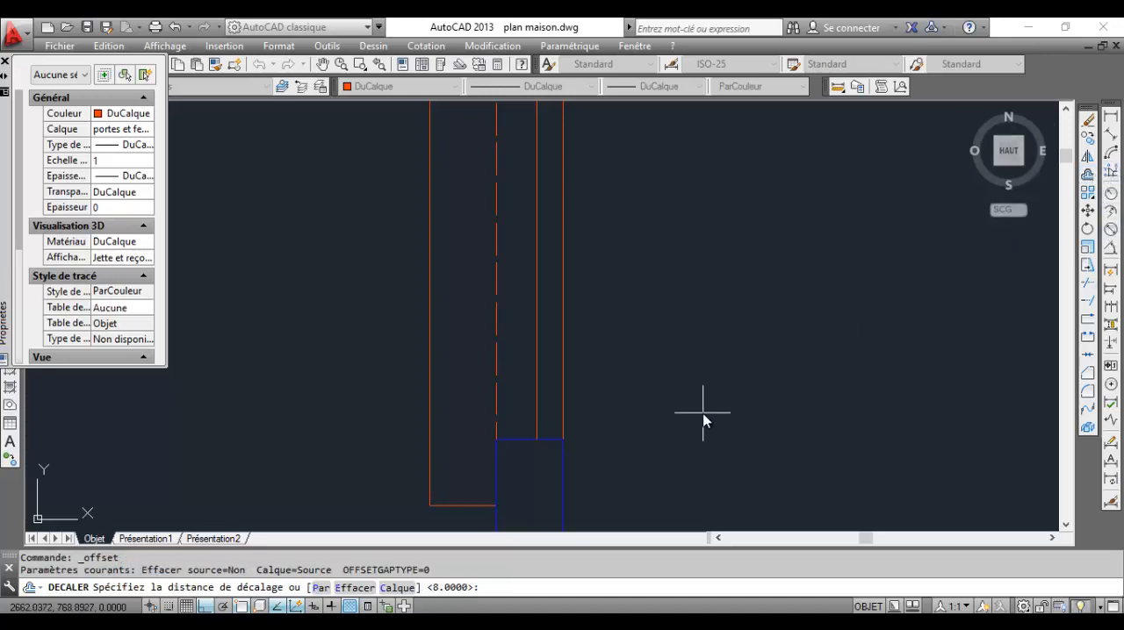
pyautogui.write('5')
pyautogui.press('Return')
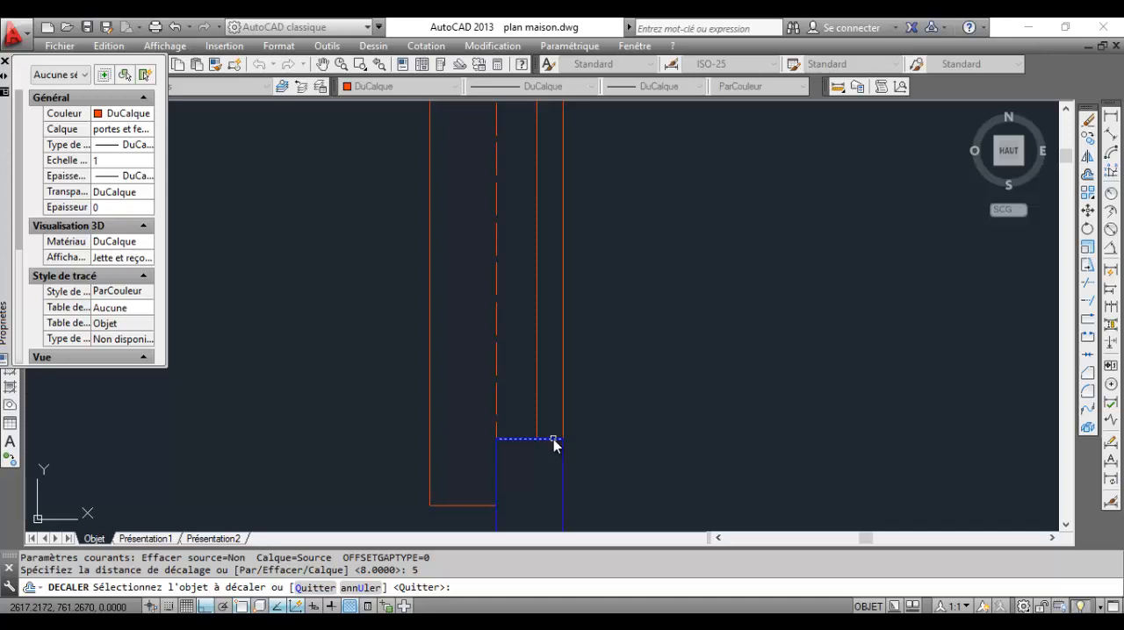
pyautogui.moveTo(510, 285); pyautogui.dragTo(622, 276, button='middle')
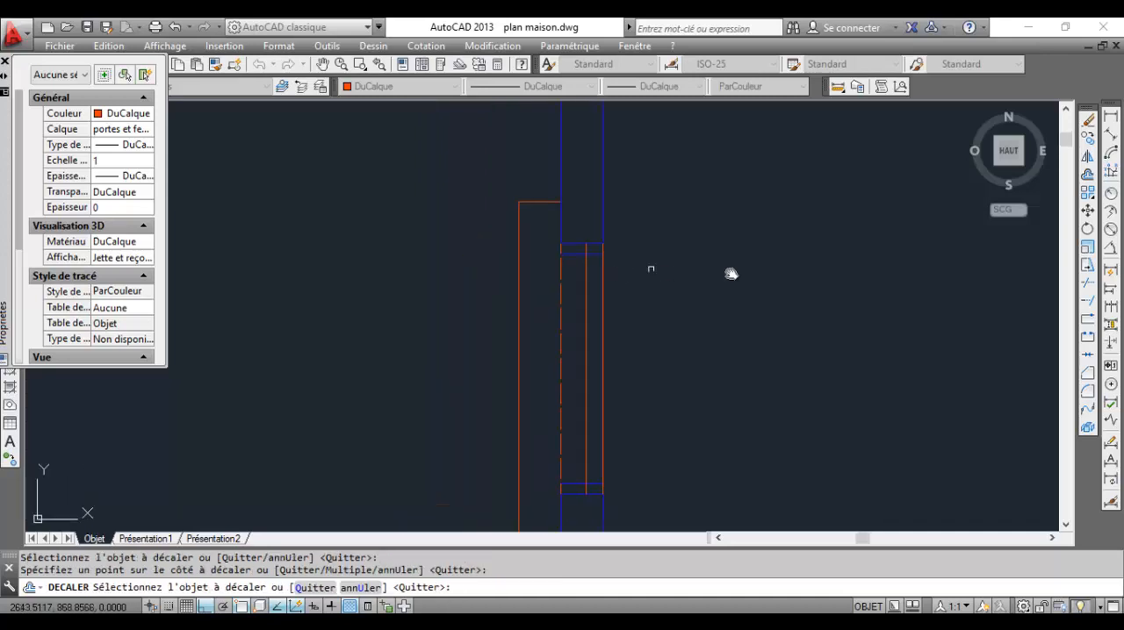
pyautogui.press('Escape')
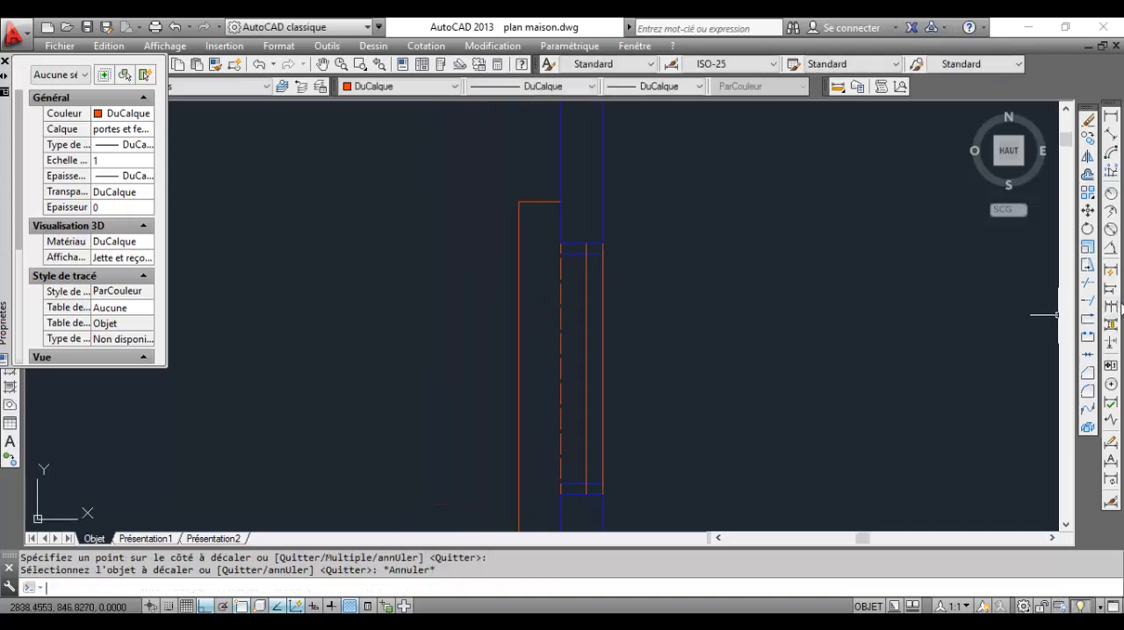
# Trim the upper and lower offset jamb lines between the dashed line and the offset window line
pyautogui.click(1088, 282)
pyautogui.scroll(4, 566, 264)
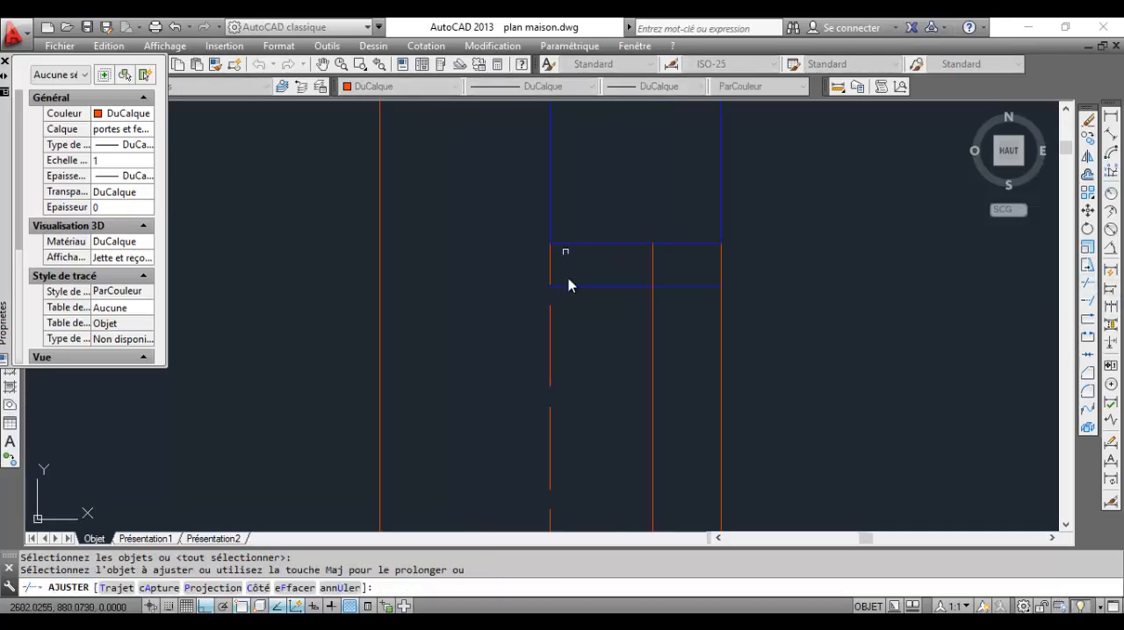
pyautogui.click(587, 290)
pyautogui.click(577, 271)
pyautogui.scroll(-5, 581, 303)
pyautogui.moveTo(597, 418); pyautogui.dragTo(606, 298, button='middle')
pyautogui.scroll(5, 606, 414)
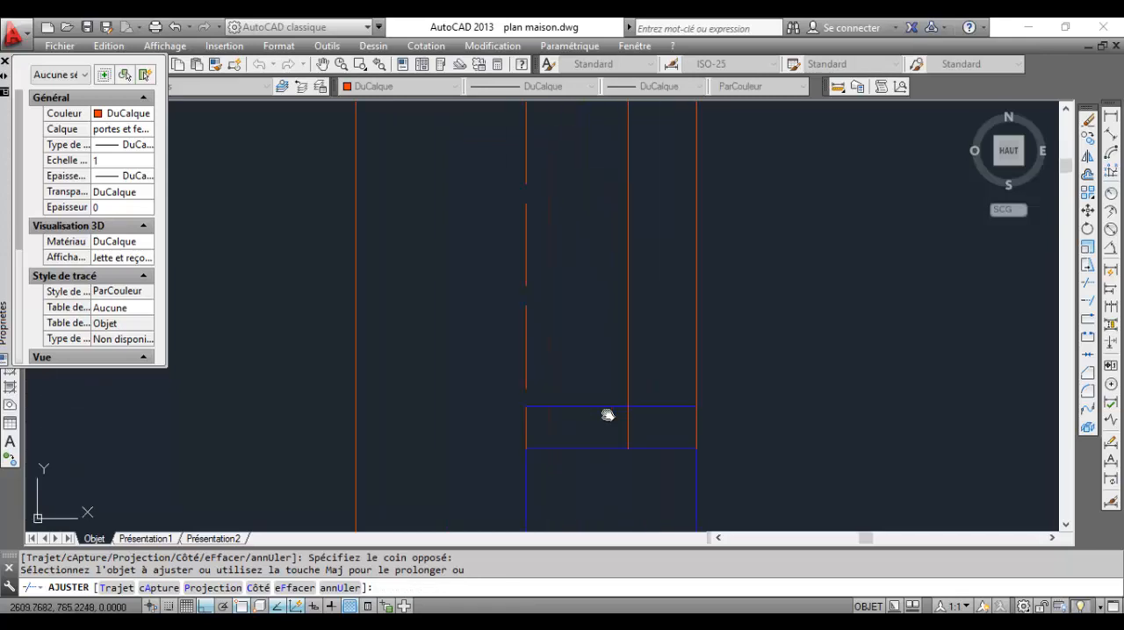
pyautogui.click(570, 369)
pyautogui.click(570, 369)
pyautogui.scroll(-2, 581, 357)
pyautogui.moveTo(617, 336); pyautogui.dragTo(616, 360, button='middle')
pyautogui.press('Escape')
# Match both short jamb lines to the properties of the offset window line, and close the properties palette
pyautogui.click(623, 350)
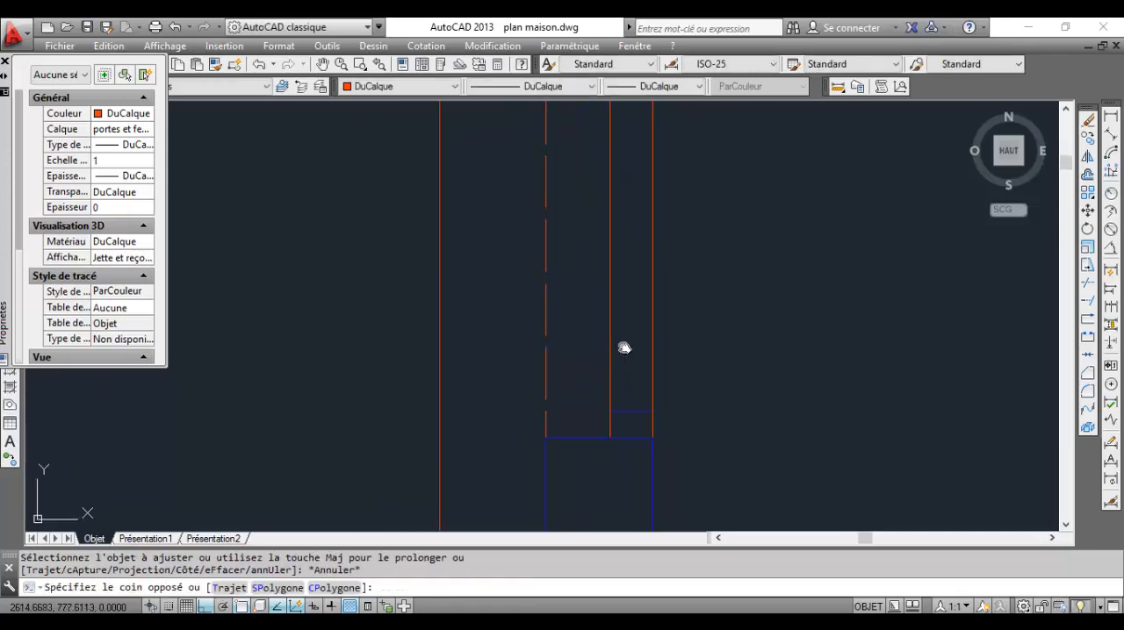
pyautogui.click(596, 328)
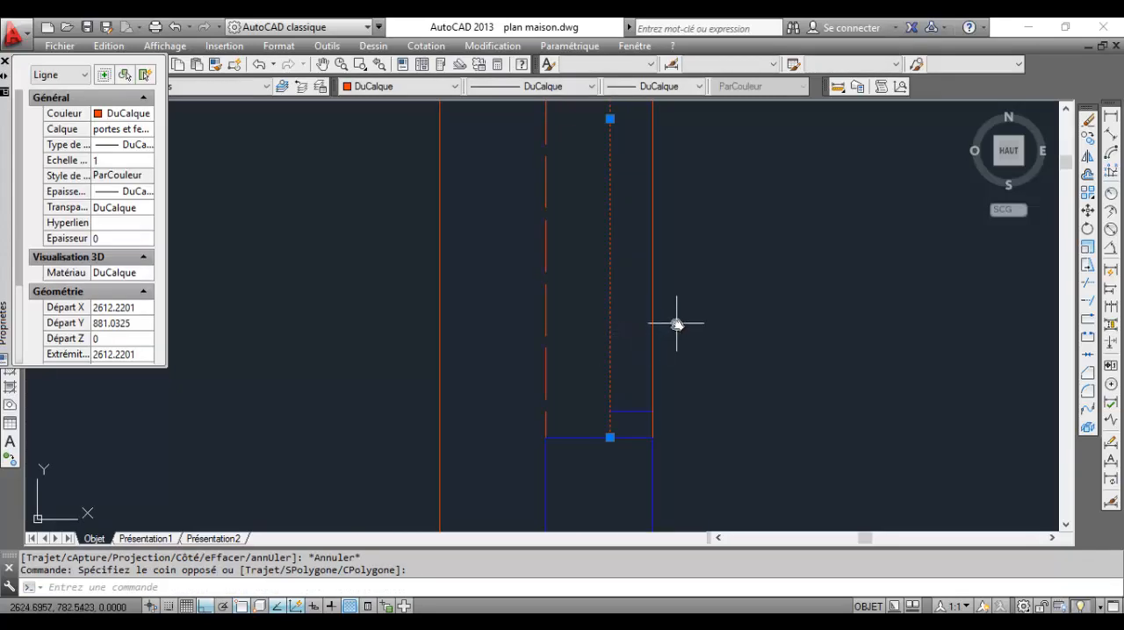
pyautogui.click(234, 64)
pyautogui.scroll(3, 516, 335)
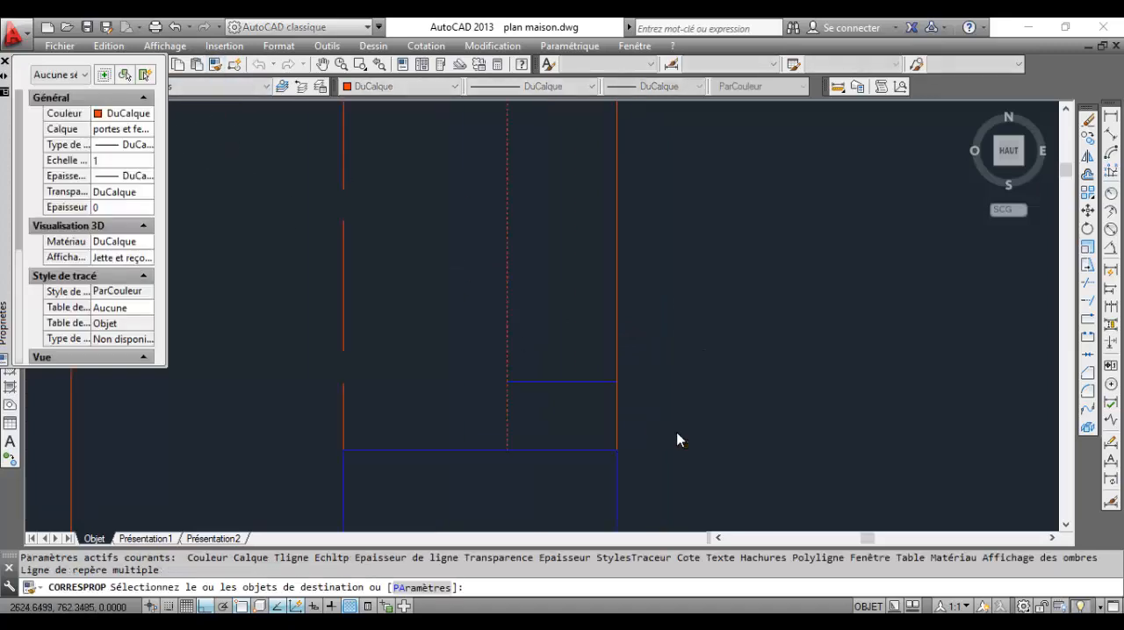
pyautogui.click(661, 412)
pyautogui.click(512, 274)
pyautogui.scroll(3, 597, 395)
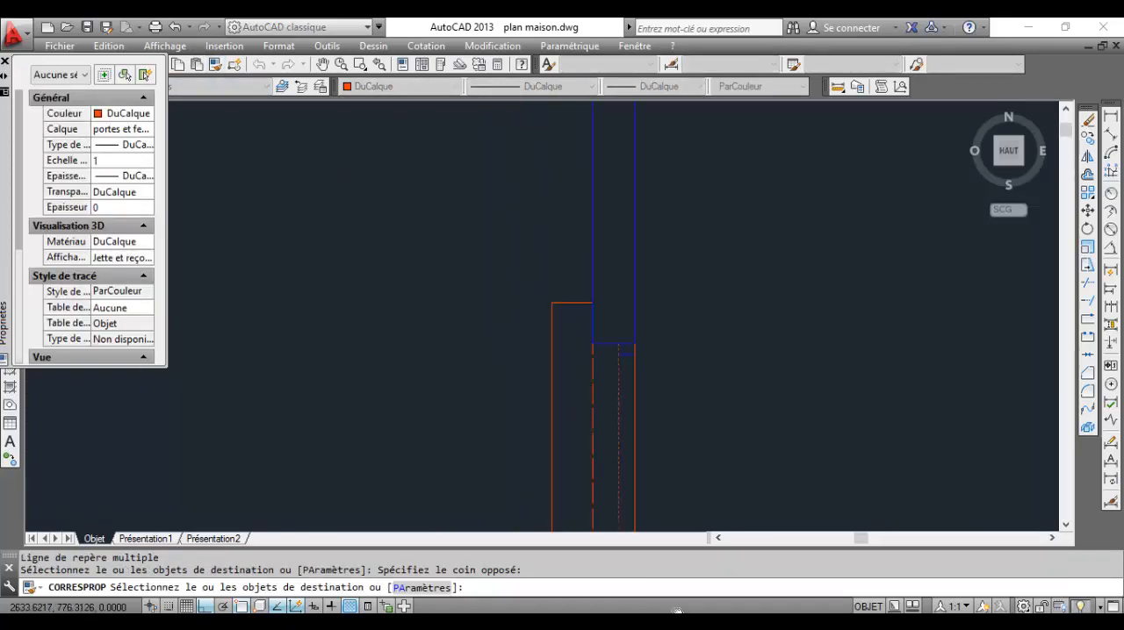
pyautogui.scroll(4, 674, 474)
pyautogui.click(597, 254)
pyautogui.click(496, 180)
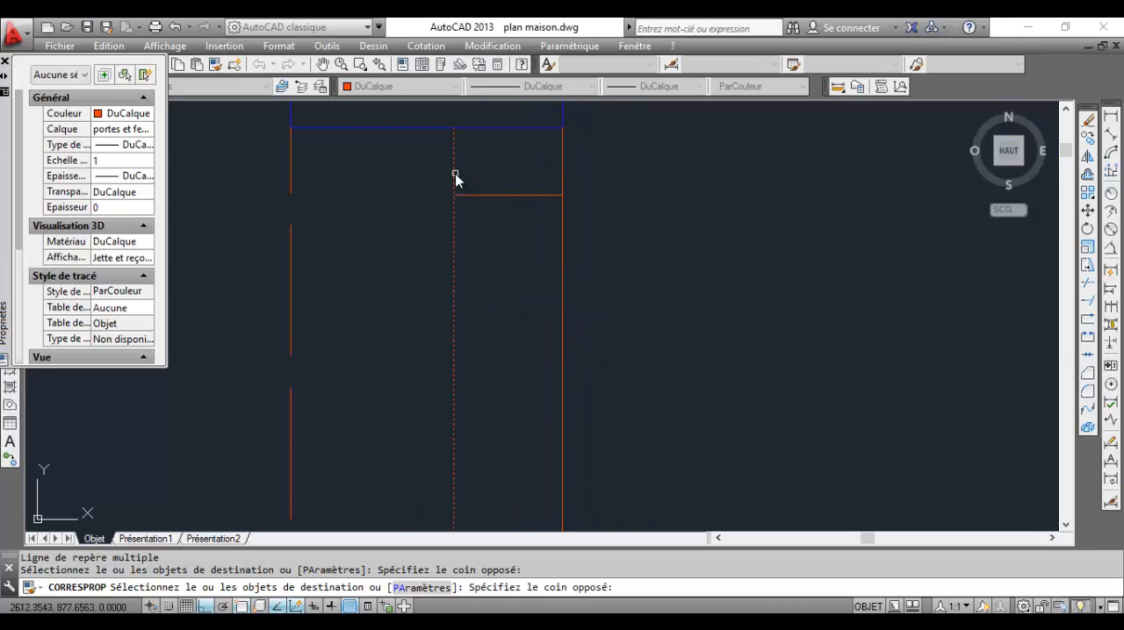
pyautogui.scroll(-3, 548, 325)
pyautogui.moveTo(553, 360); pyautogui.dragTo(640, 316, button='middle')
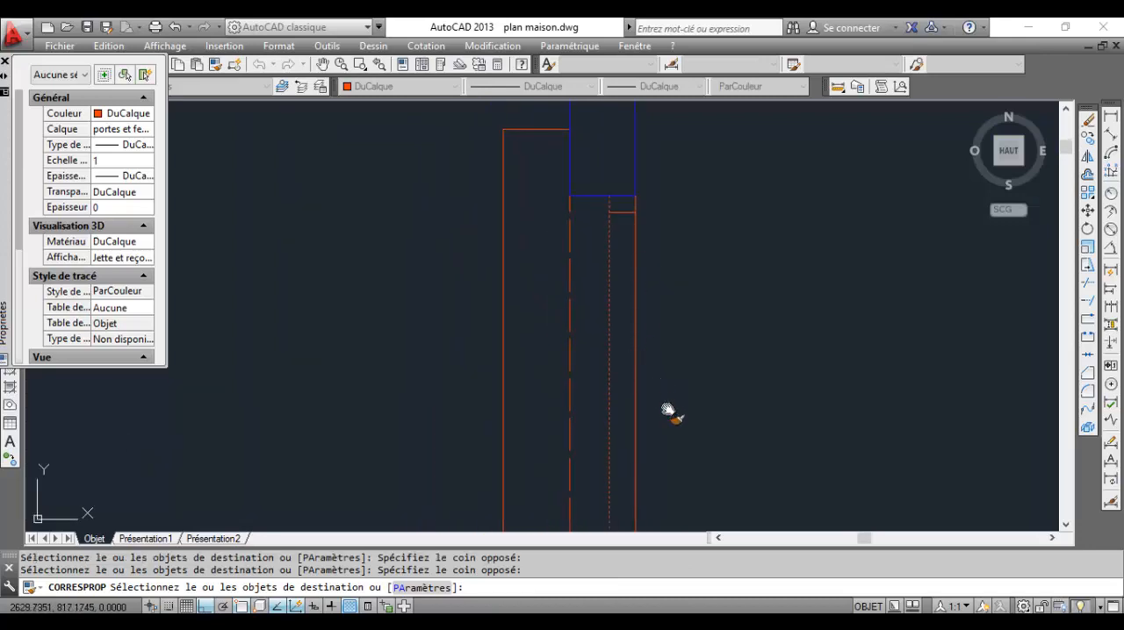
pyautogui.moveTo(673, 414); pyautogui.dragTo(690, 326, button='middle')
pyautogui.press('Escape')
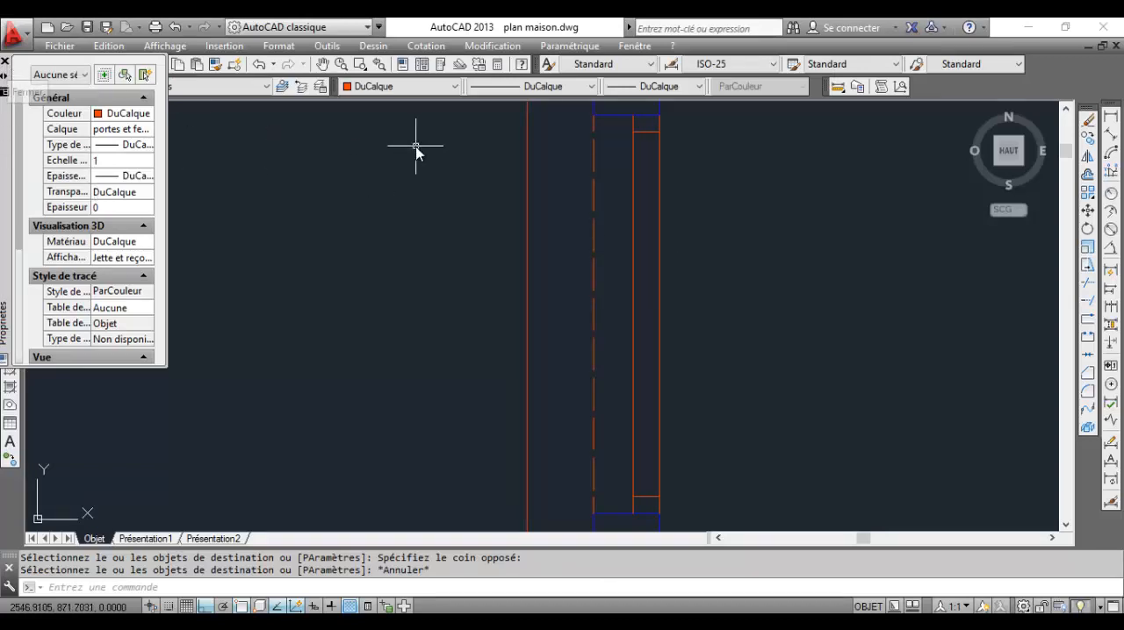
pyautogui.click(5, 61)
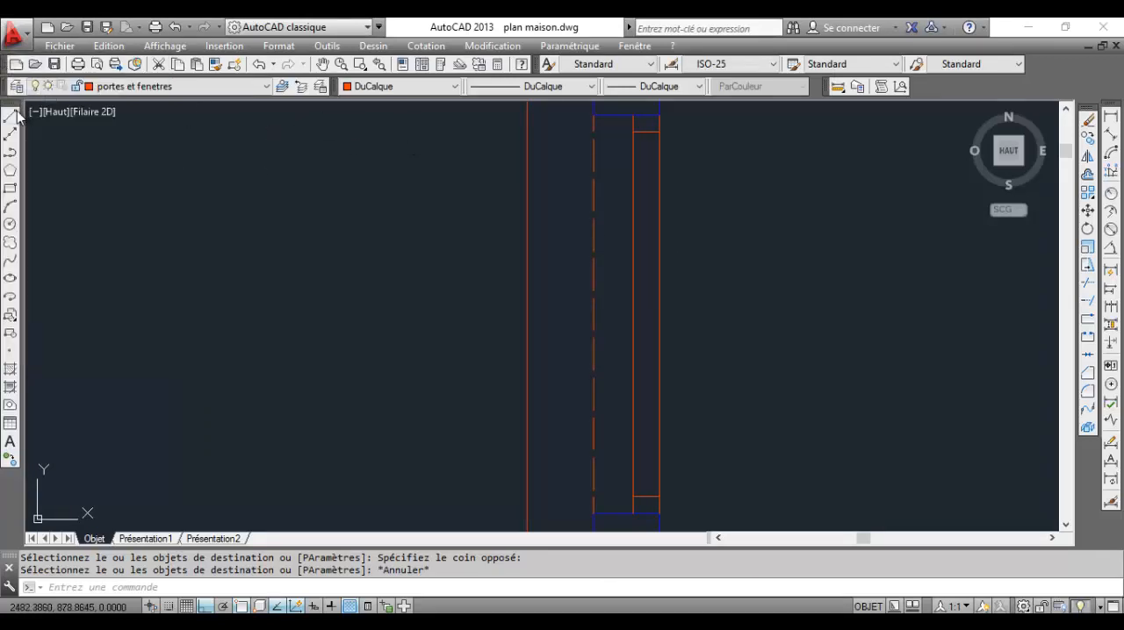
# Start a line for the window's glazing and enable the midpoint (Milieu) object snap
pyautogui.click(12, 116)
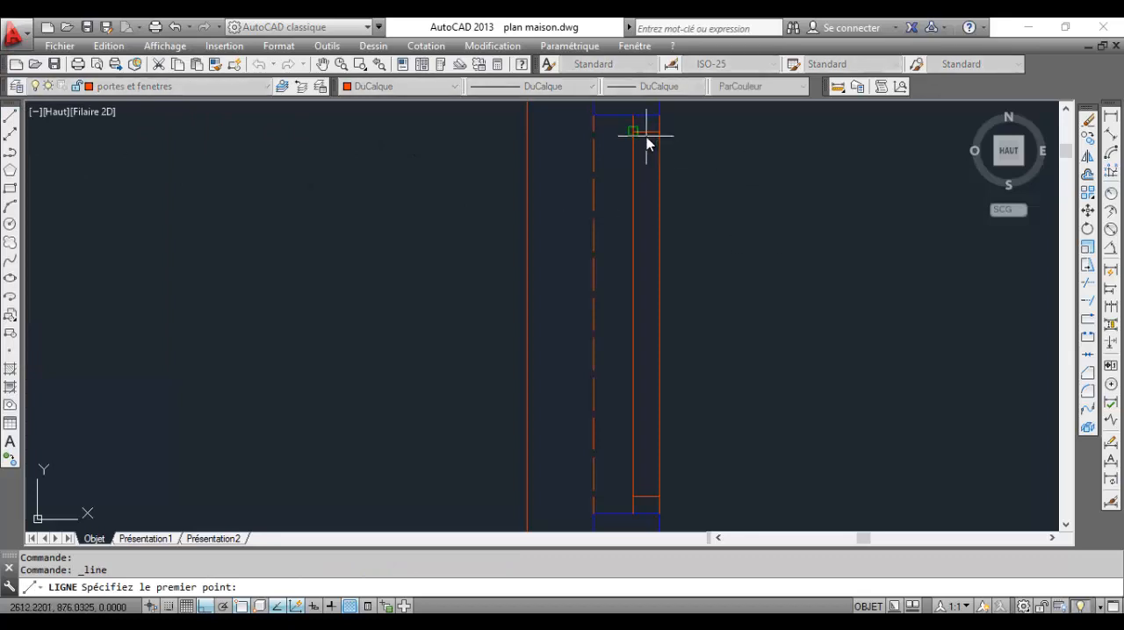
pyautogui.scroll(2, 646, 135)
pyautogui.scroll(-1, 649, 135)
pyautogui.moveTo(649, 139); pyautogui.dragTo(647, 188, button='middle')
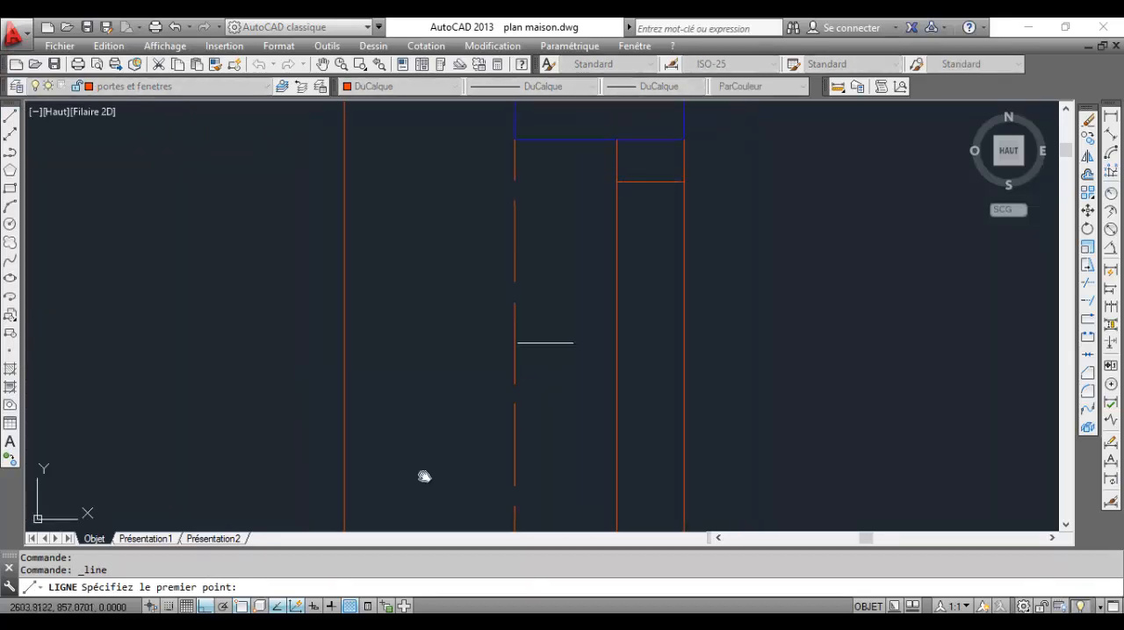
pyautogui.rightClick(276, 606)
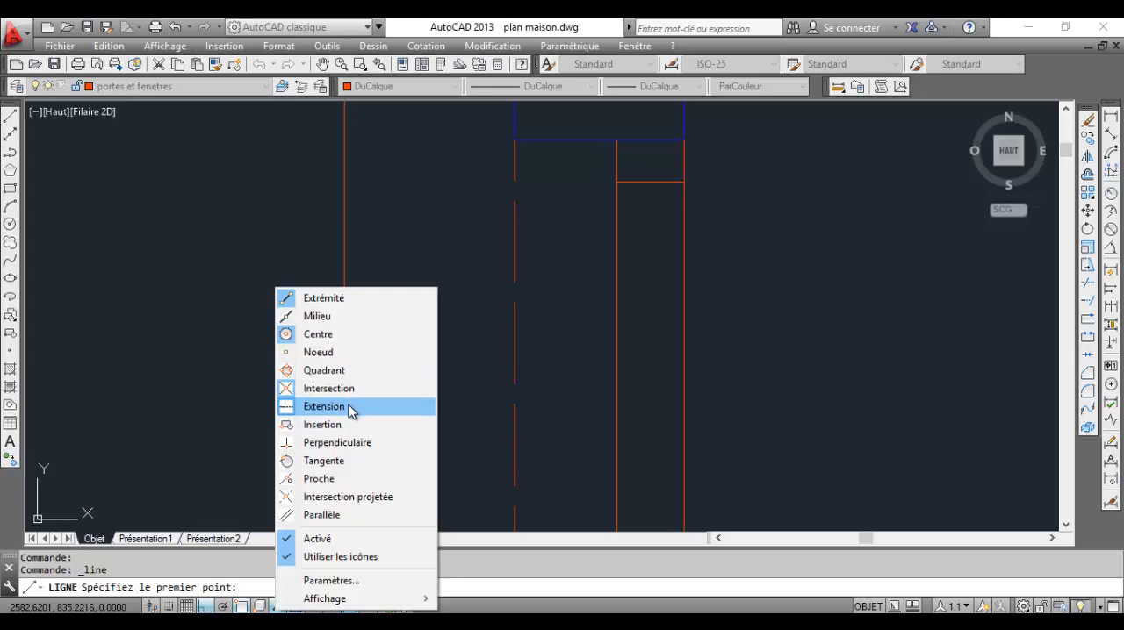
pyautogui.click(346, 316)
# Draw the vertical glazing line from the midpoint of the upper short jamb line to that of the lower one
pyautogui.click(652, 184)
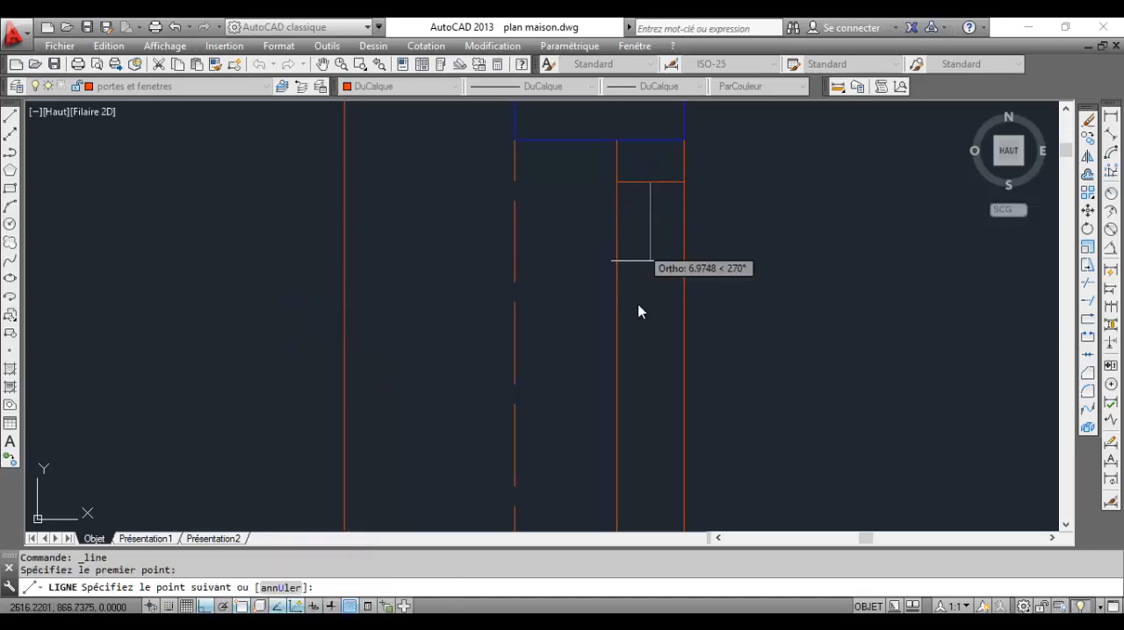
pyautogui.scroll(-3, 620, 298)
pyautogui.scroll(2, 620, 404)
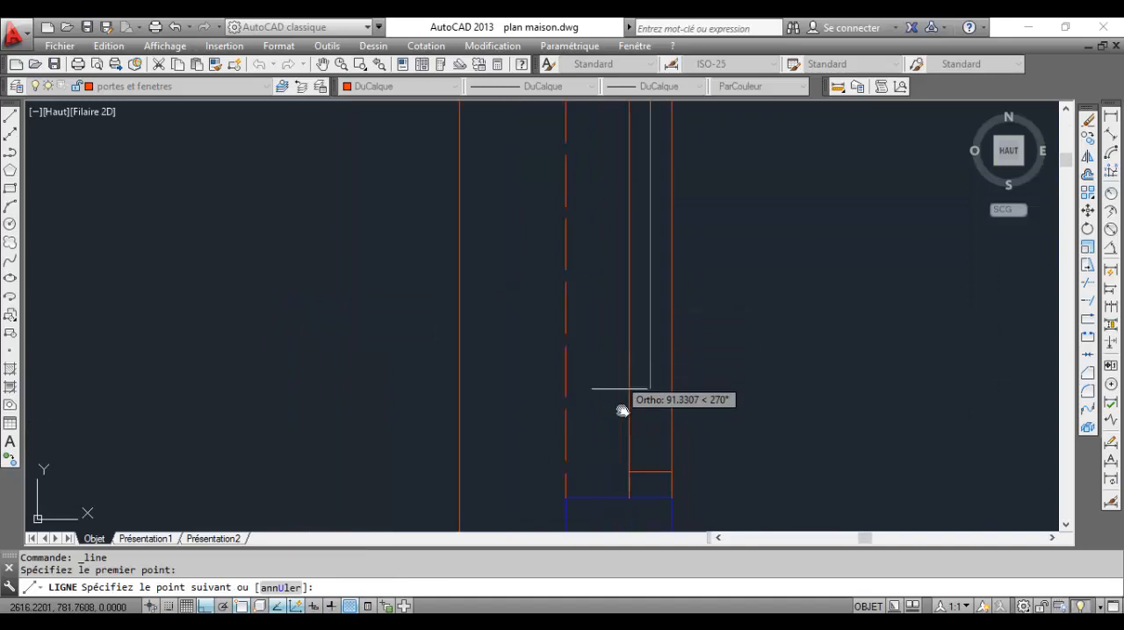
pyautogui.click(647, 474)
pyautogui.press('Return')
pyautogui.scroll(-5, 649, 369)
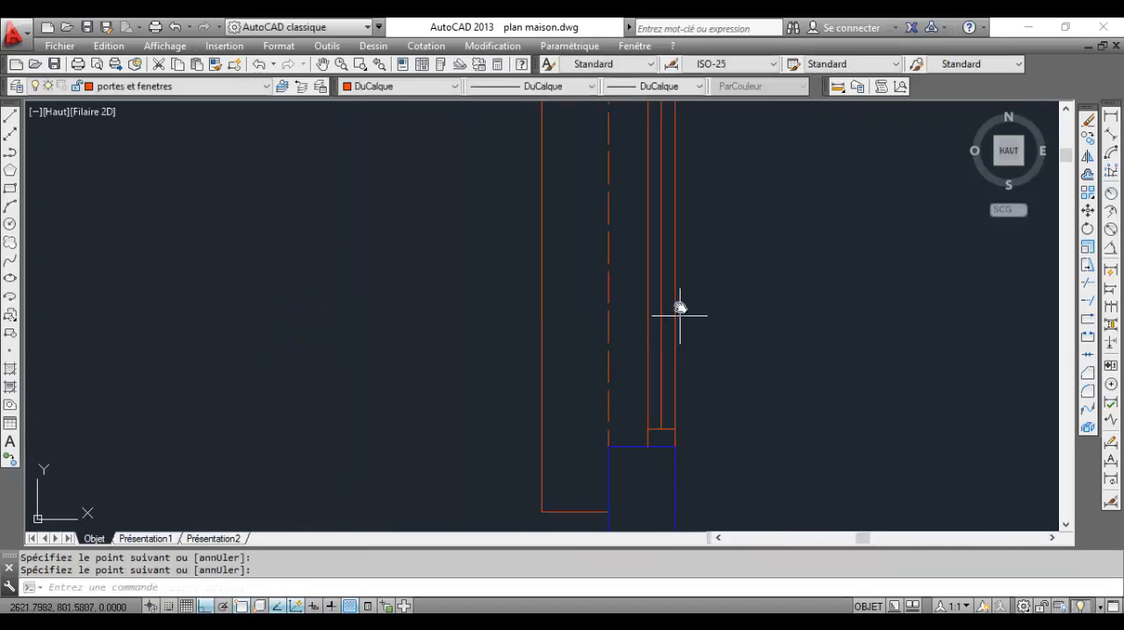
# Examine the finished left wall window and the openings still empty in the rest of the floor plan
pyautogui.moveTo(579, 406); pyautogui.dragTo(526, 319, button='middle')
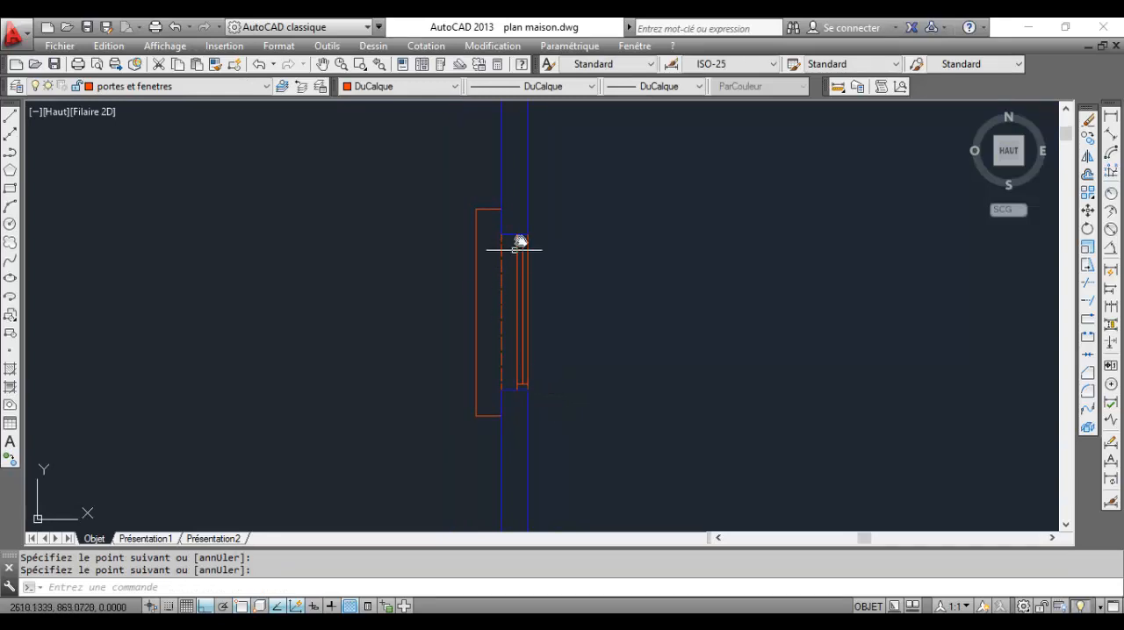
pyautogui.scroll(-4, 693, 382)
pyautogui.moveTo(657, 396); pyautogui.dragTo(572, 301, button='middle')
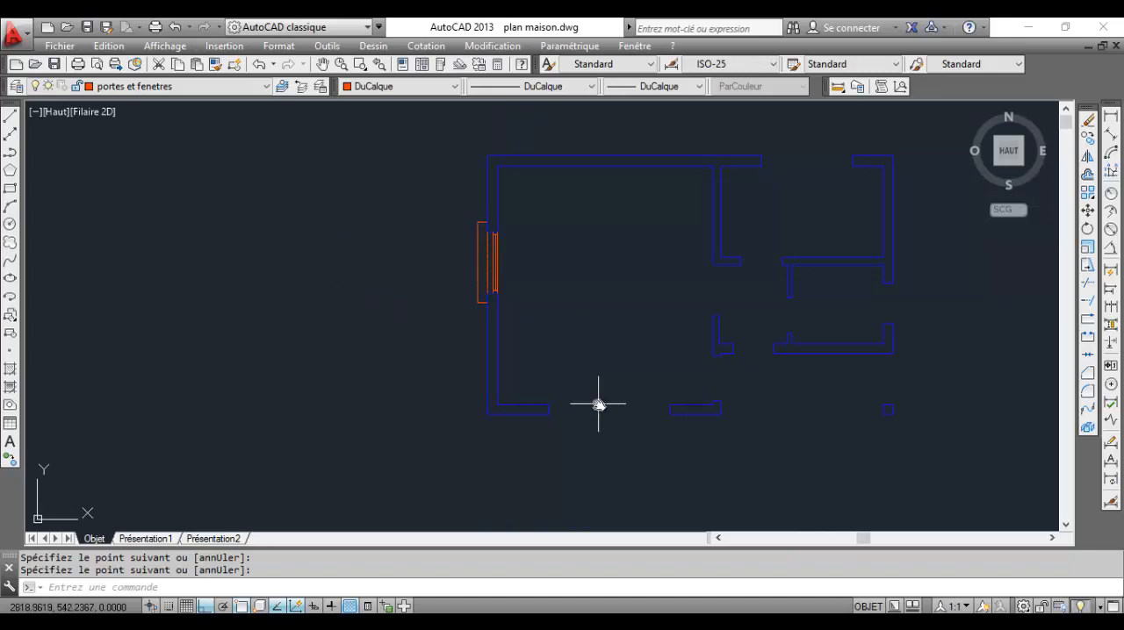
pyautogui.scroll(2, 597, 401)
pyautogui.moveTo(597, 401); pyautogui.dragTo(517, 377, button='middle')
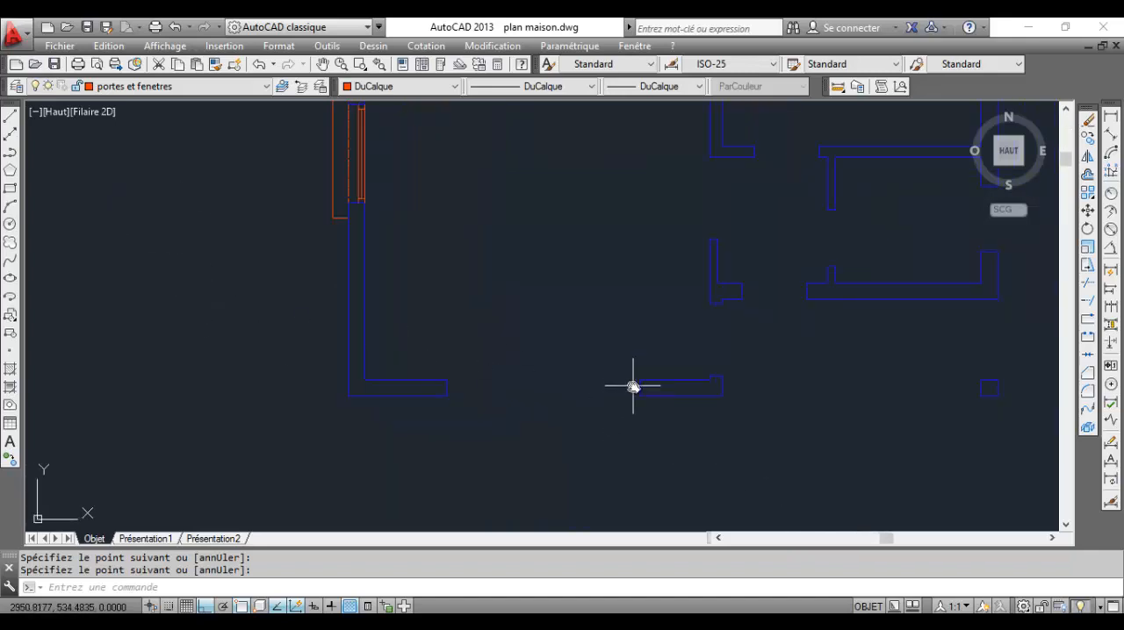
pyautogui.scroll(-2, 615, 400)
pyautogui.moveTo(596, 412); pyautogui.dragTo(595, 412, button='middle')
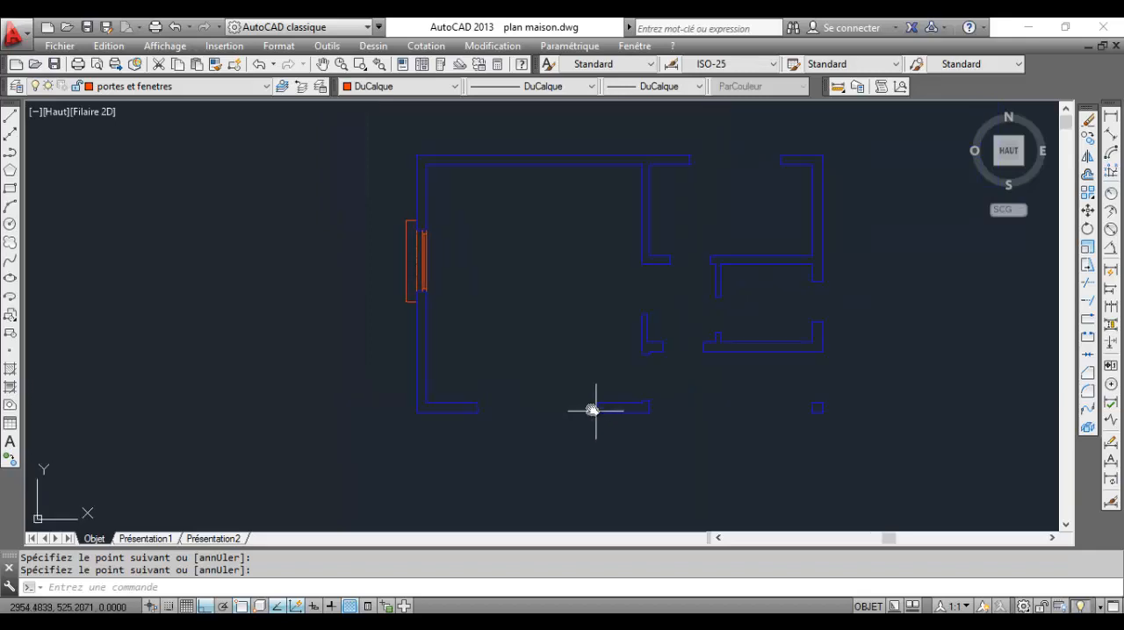
pyautogui.moveTo(741, 370); pyautogui.dragTo(746, 360, button='middle')
pyautogui.moveTo(746, 628)
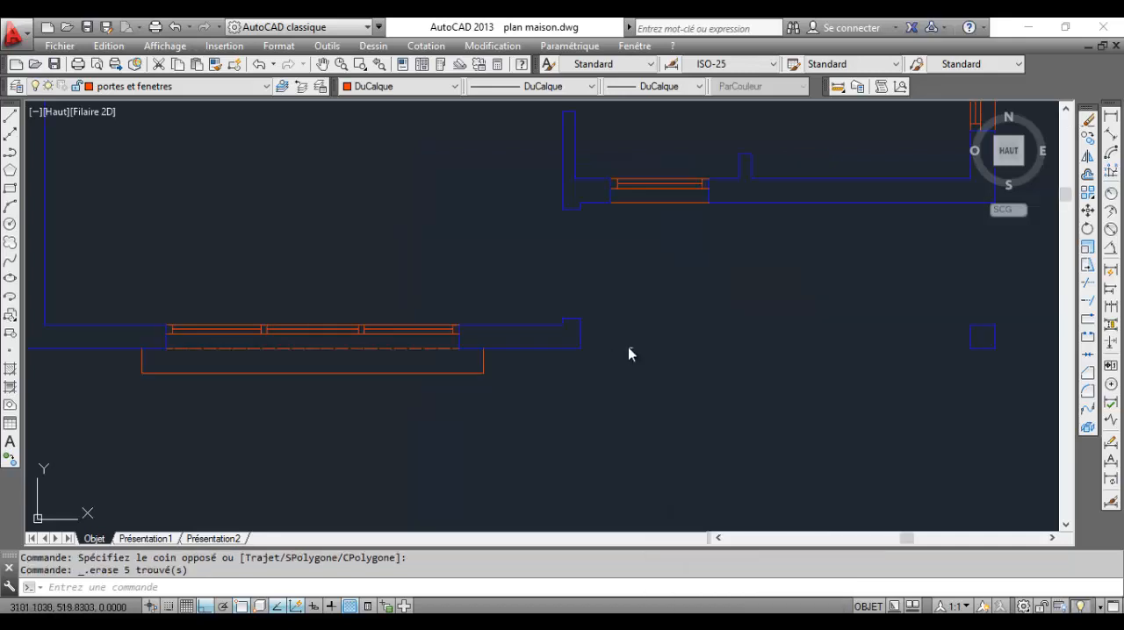
# Review the windows drawn in all exterior walls of the floor plan and the remaining door openings
pyautogui.scroll(-5, 628, 351)
pyautogui.moveTo(615, 334); pyautogui.dragTo(503, 326, button='middle')
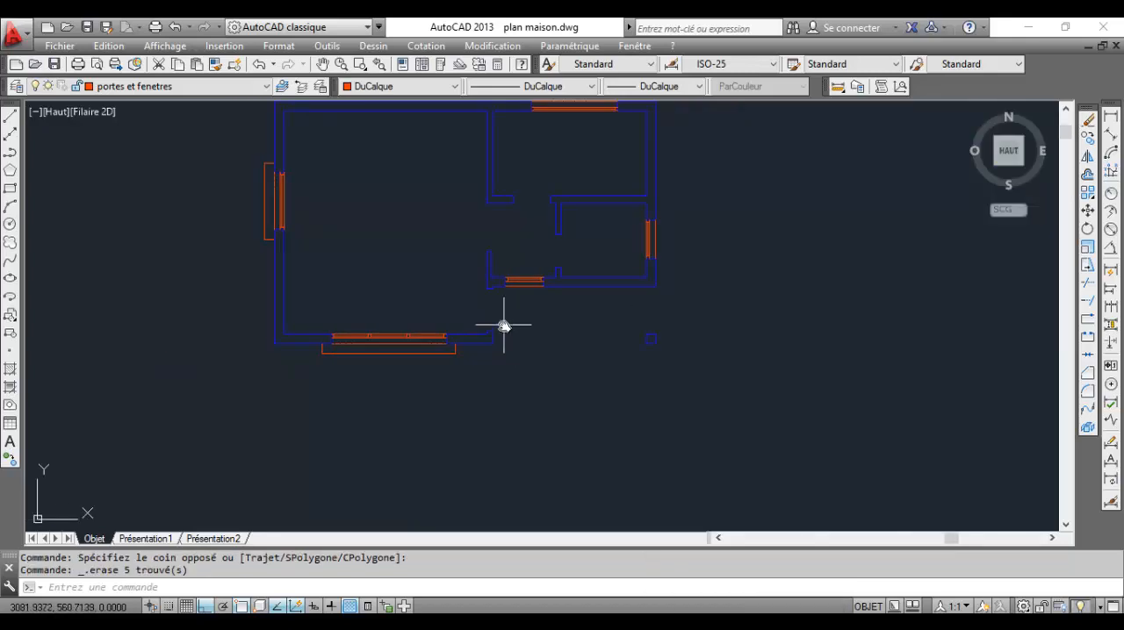
pyautogui.scroll(4, 503, 326)
pyautogui.moveTo(519, 271); pyautogui.dragTo(501, 316, button='middle')
pyautogui.scroll(-5, 514, 293)
pyautogui.moveTo(602, 216); pyautogui.dragTo(613, 292, button='middle')
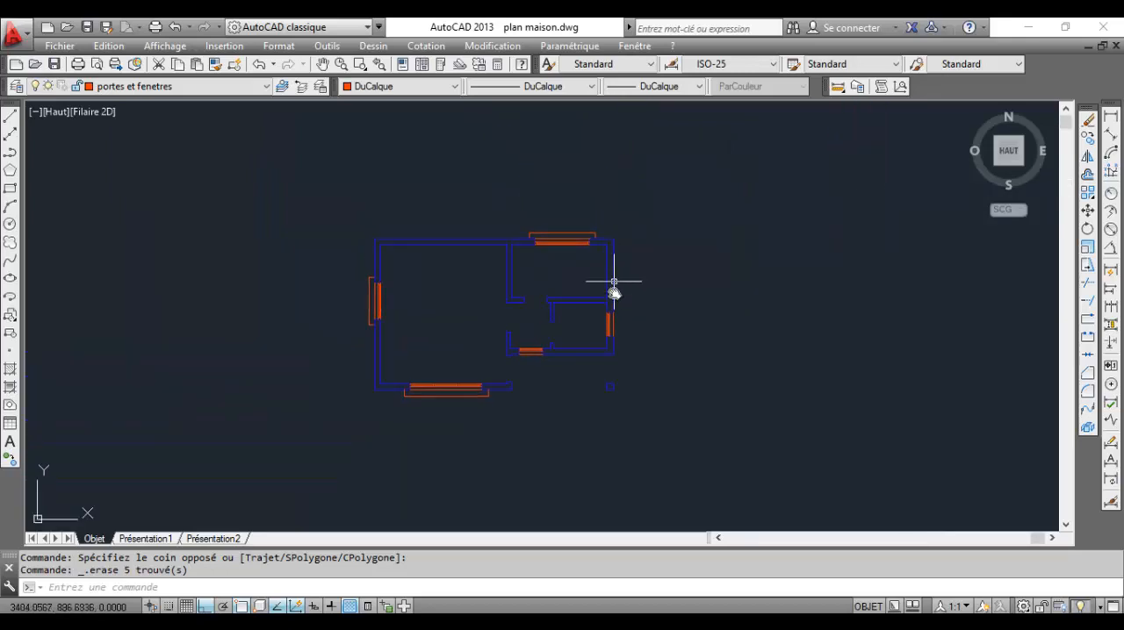
pyautogui.scroll(6, 614, 292)
pyautogui.scroll(-3, 627, 319)
pyautogui.moveTo(624, 218); pyautogui.dragTo(641, 353, button='middle')
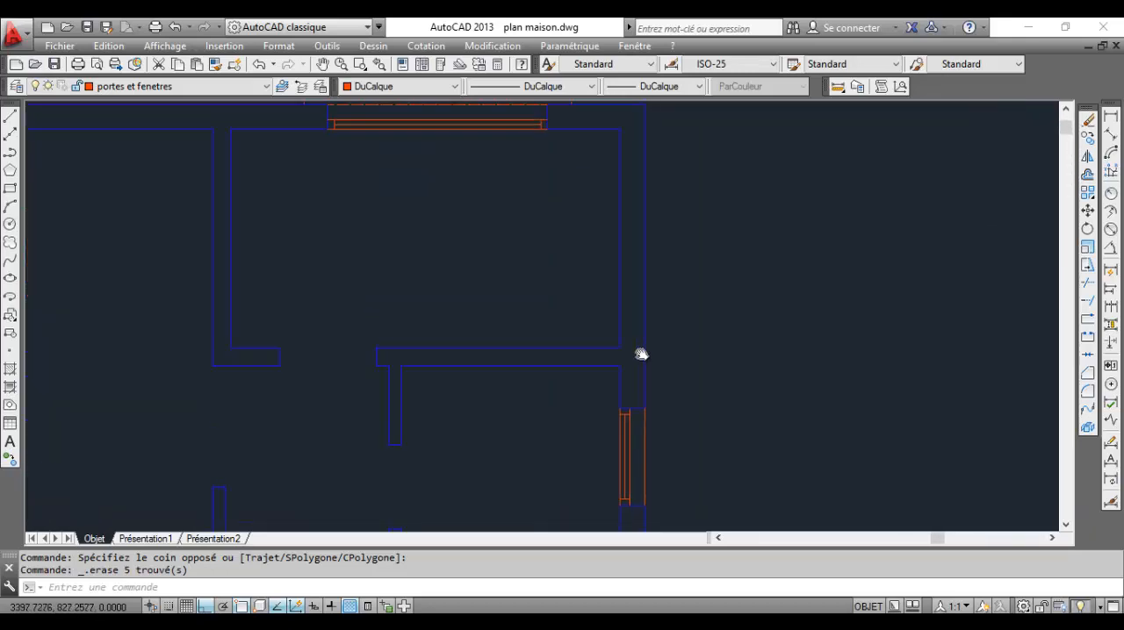
pyautogui.scroll(-5, 641, 354)
pyautogui.scroll(3, 559, 205)
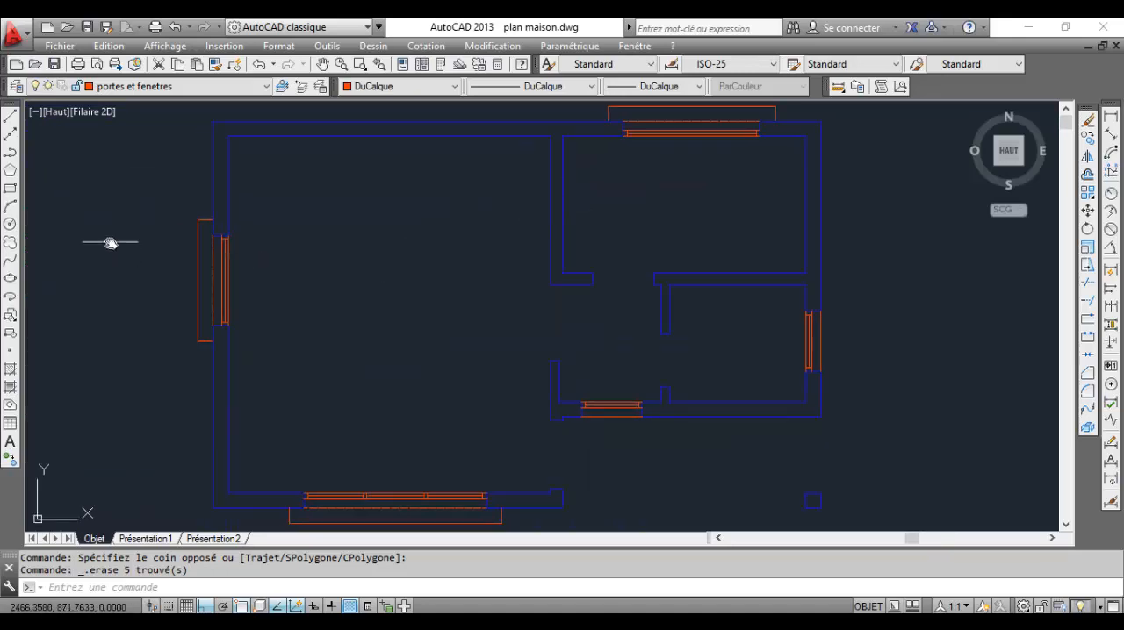
pyautogui.scroll(-2, 351, 377)
pyautogui.scroll(4, 350, 423)
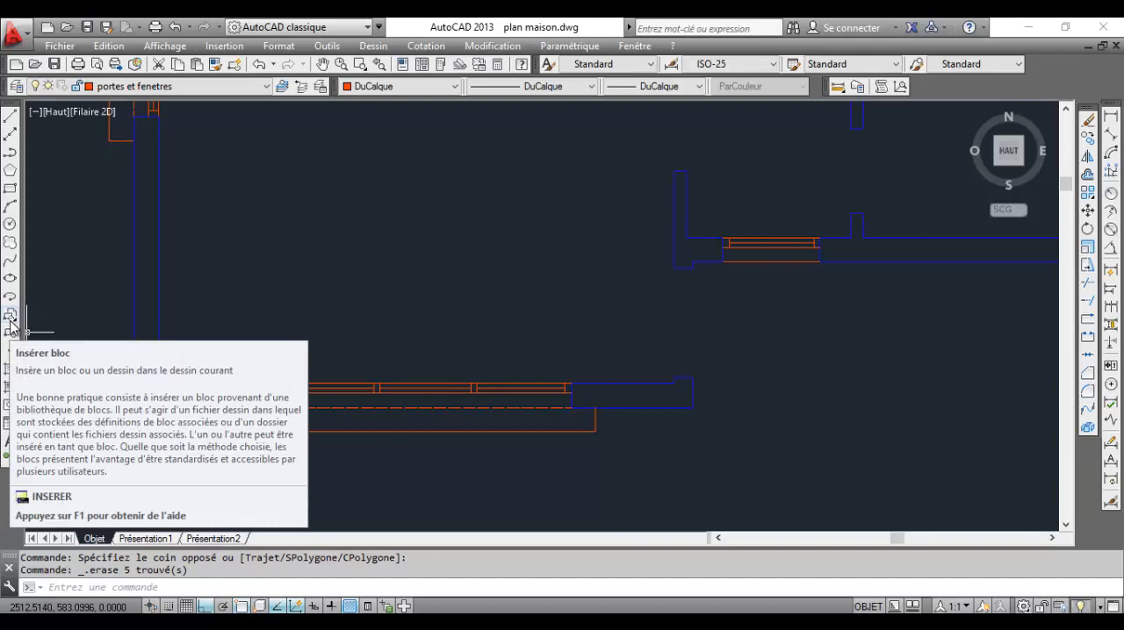
# Switch to the PDF plan in Adobe Reader to check the entrance door, and return to the AutoCAD drawing
pyautogui.scroll(-2, 697, 343)
pyautogui.moveTo(742, 352); pyautogui.dragTo(525, 356, button='middle')
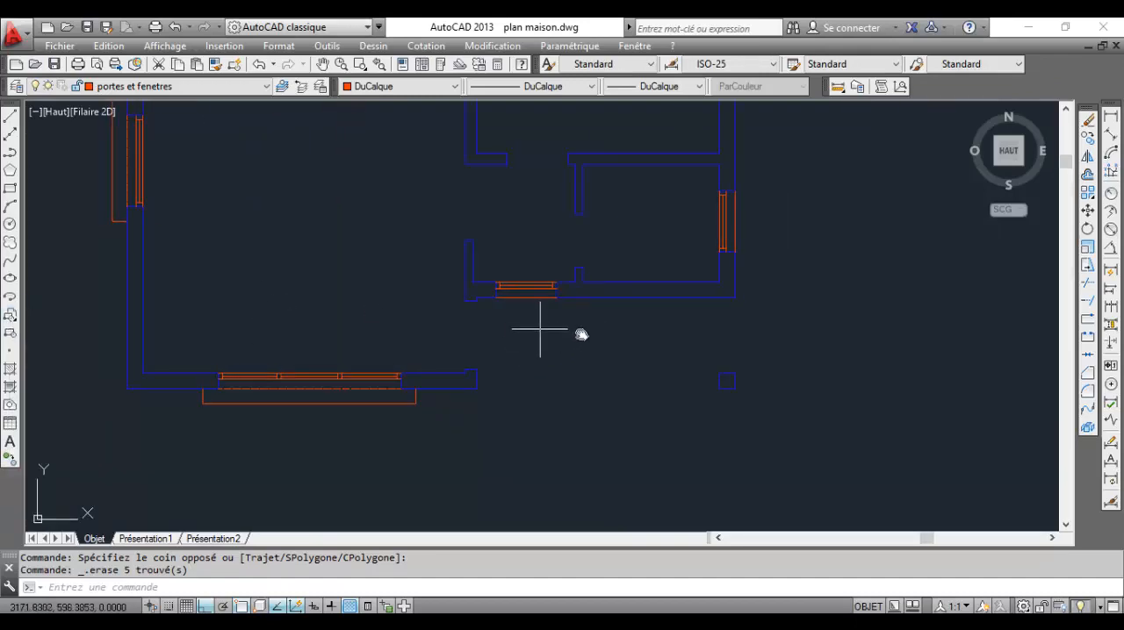
pyautogui.click(704, 623)
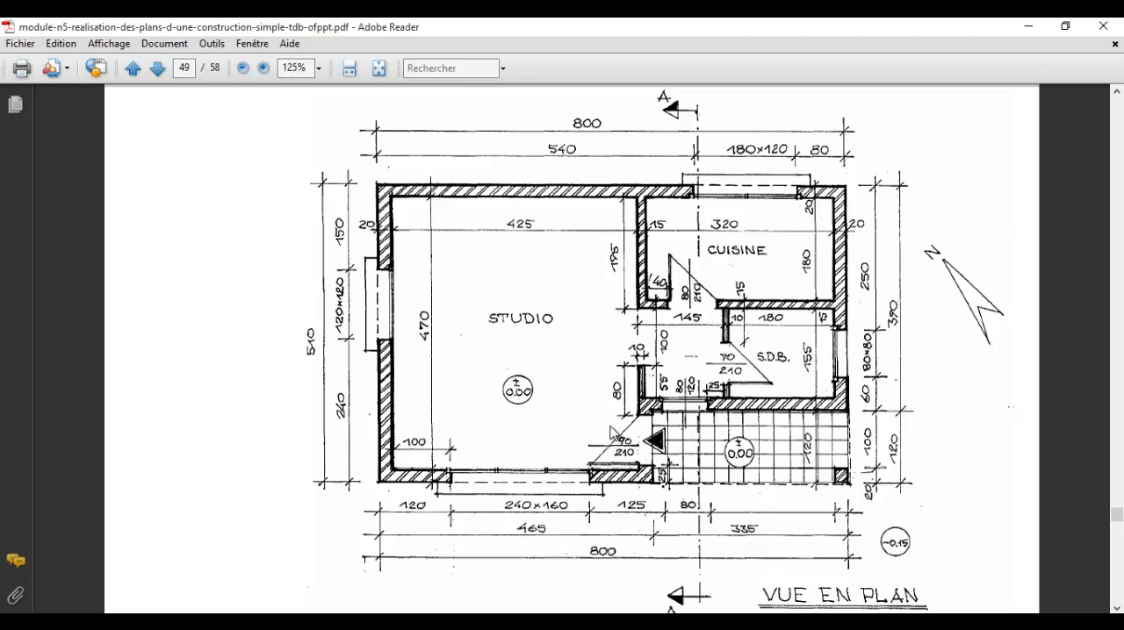
pyautogui.moveTo(706, 621)
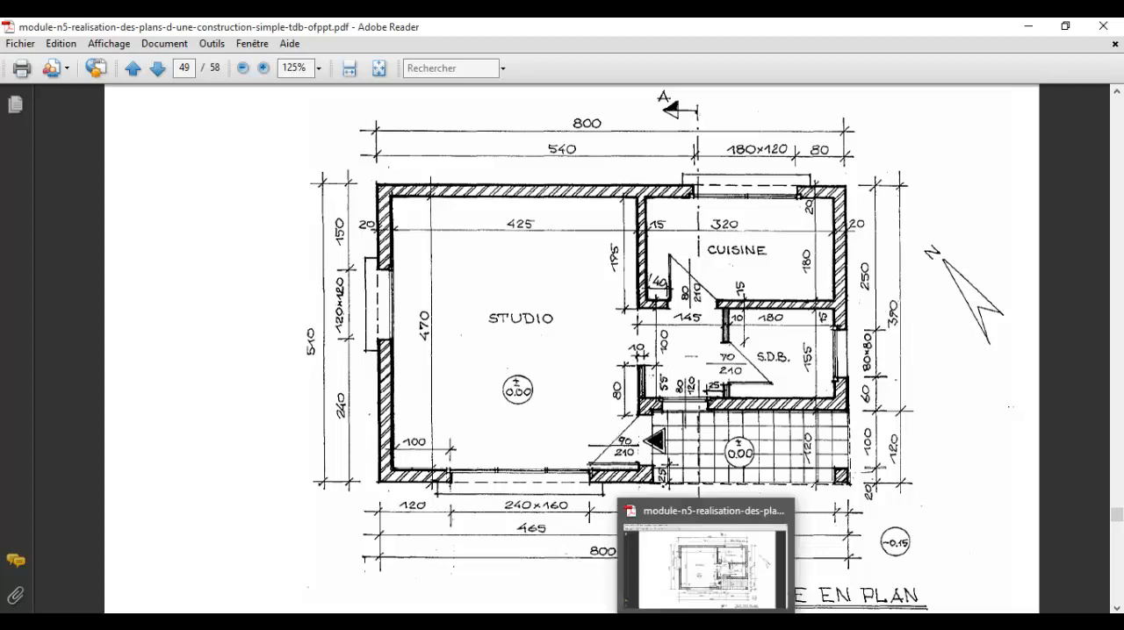
pyautogui.click(706, 621)
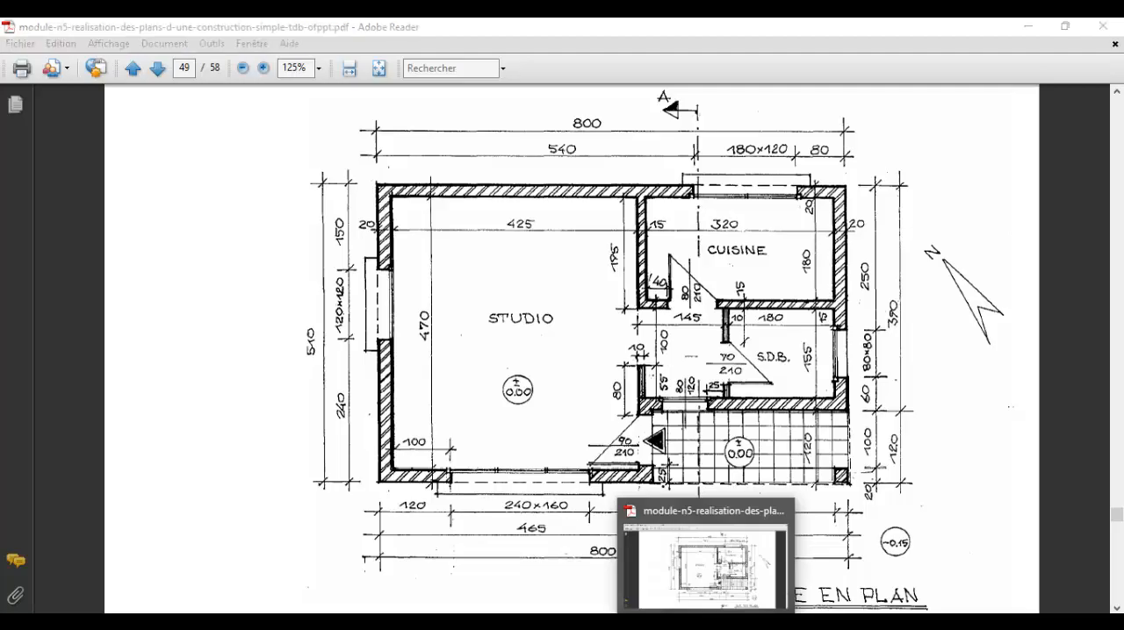
# Draw a vertical door line across the entrance opening, from the lower jamb's upper-left corner to the upper jamb's lower-left corner
pyautogui.moveTo(527, 331); pyautogui.dragTo(660, 325, button='middle')
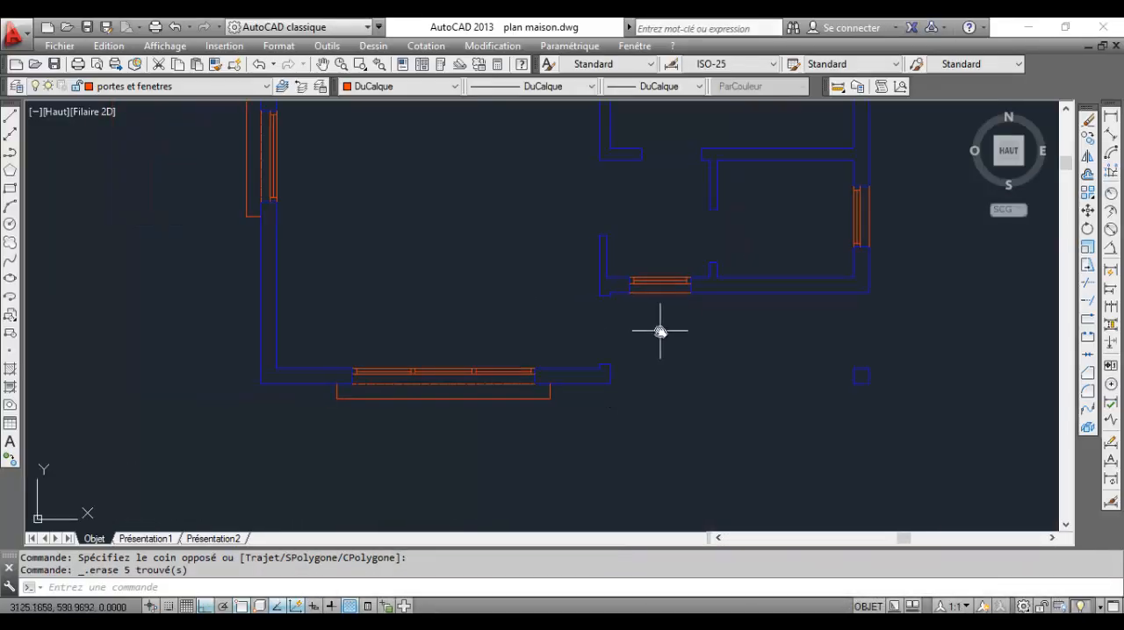
pyautogui.scroll(6, 582, 368)
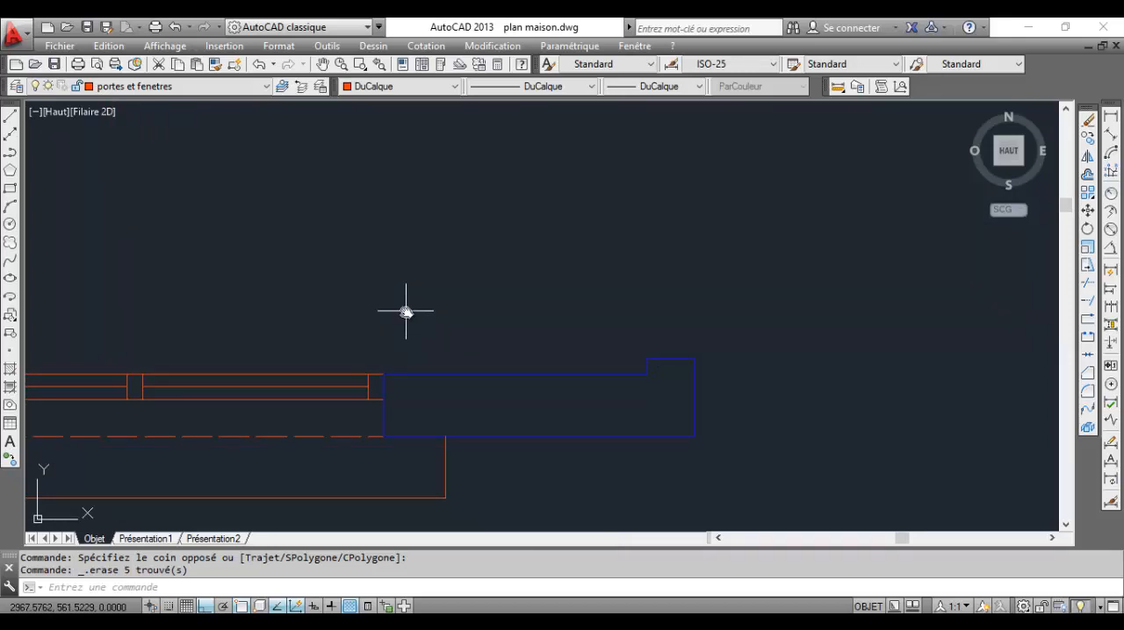
pyautogui.scroll(-4, 470, 318)
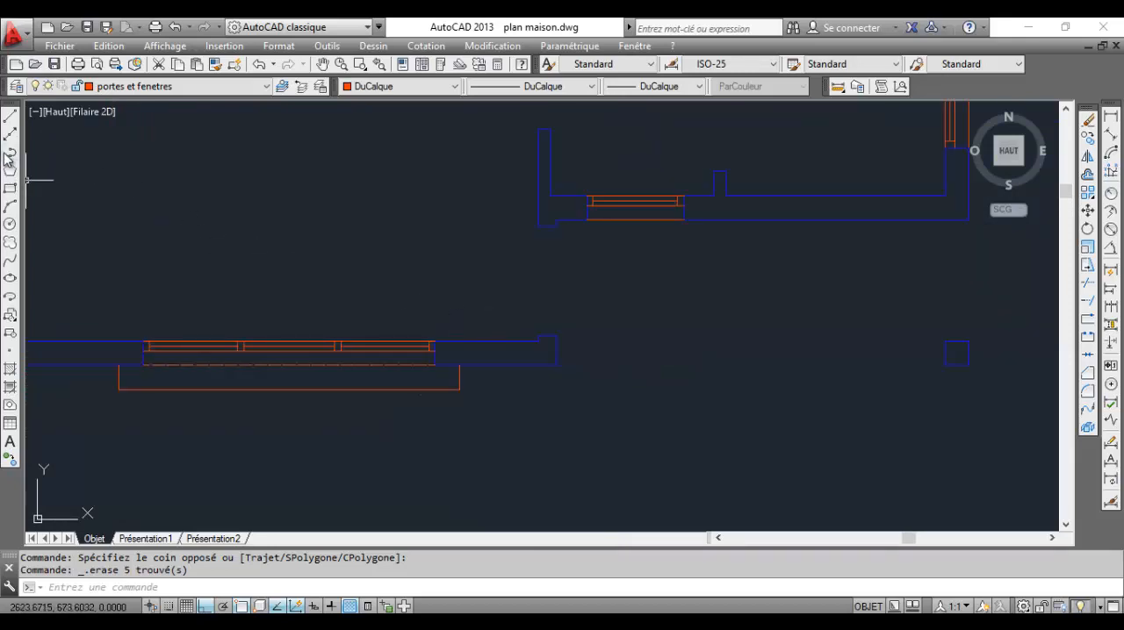
pyautogui.click(11, 116)
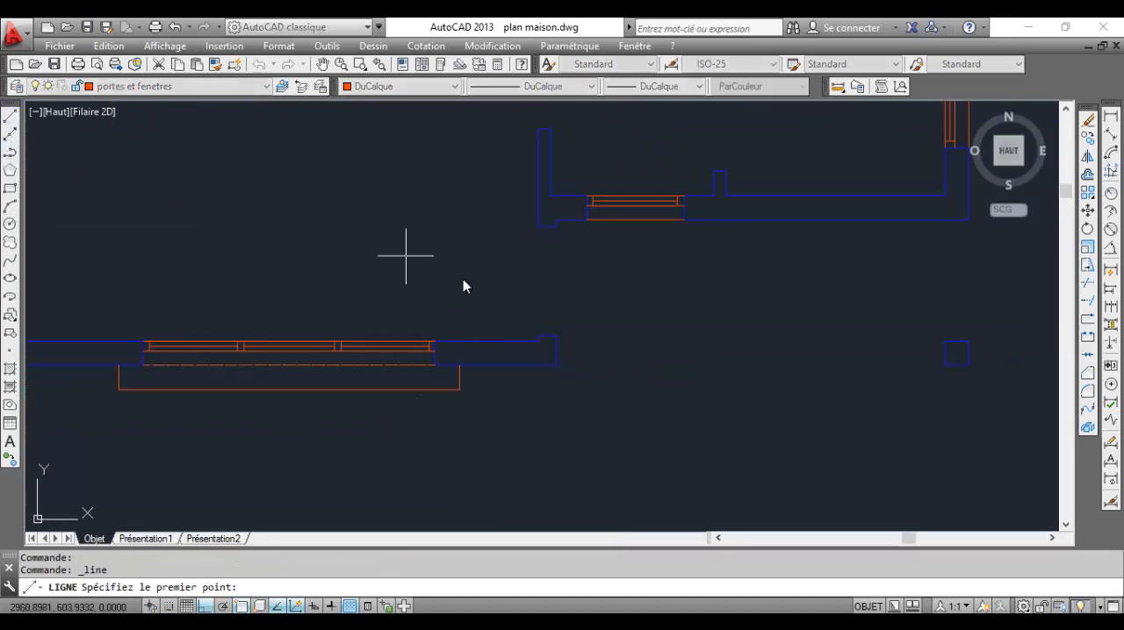
pyautogui.scroll(6, 533, 324)
pyautogui.click(551, 381)
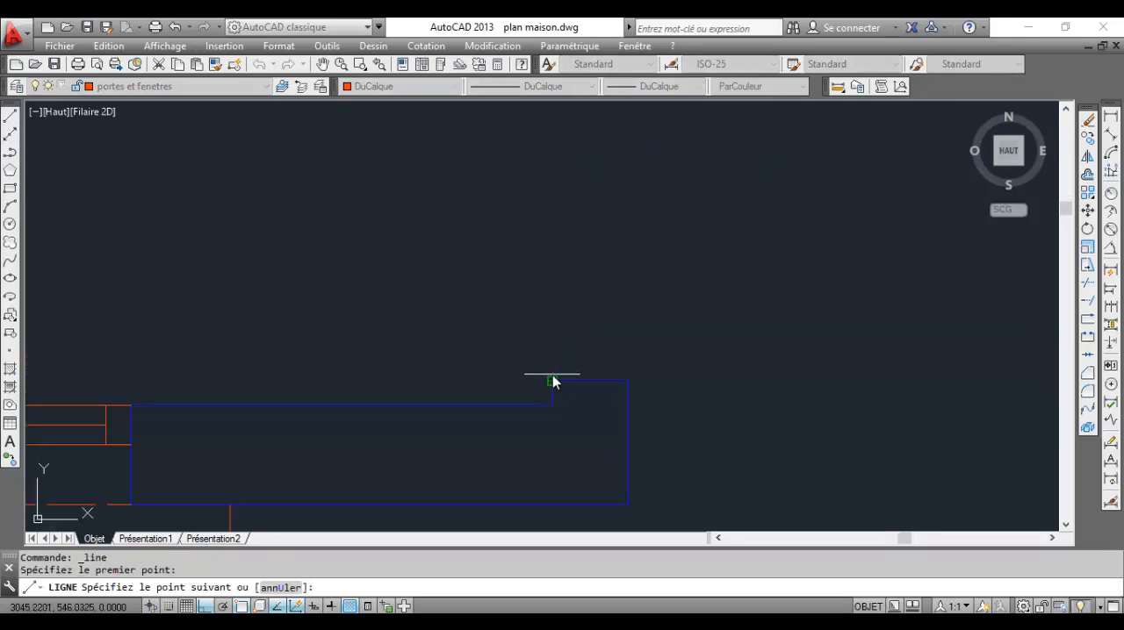
pyautogui.scroll(-4, 549, 333)
pyautogui.scroll(3, 553, 305)
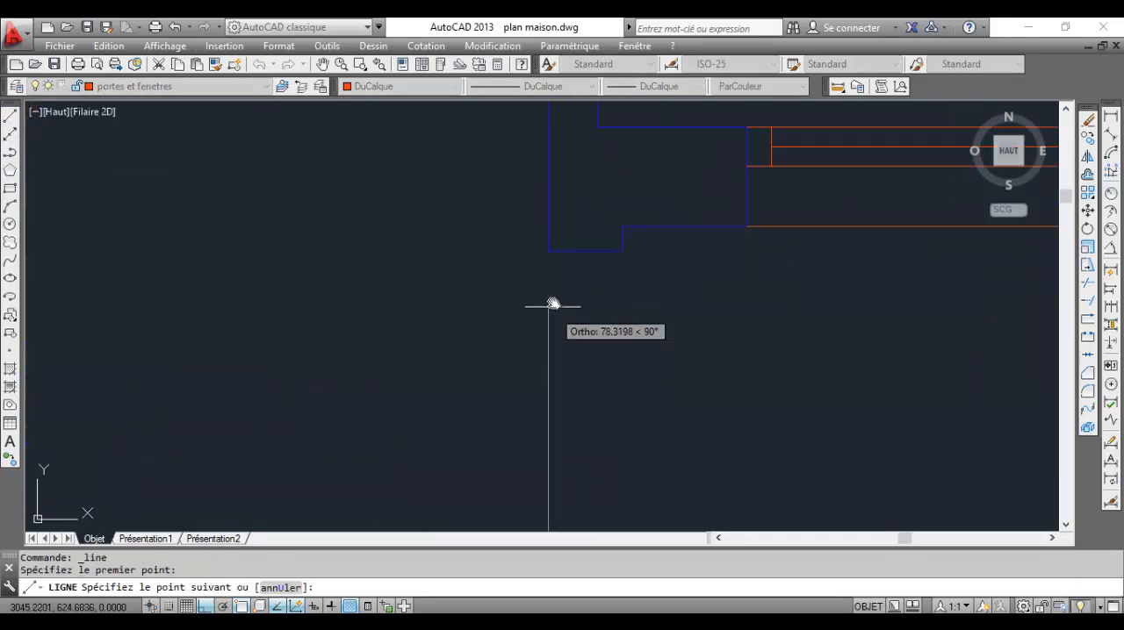
pyautogui.click(549, 251)
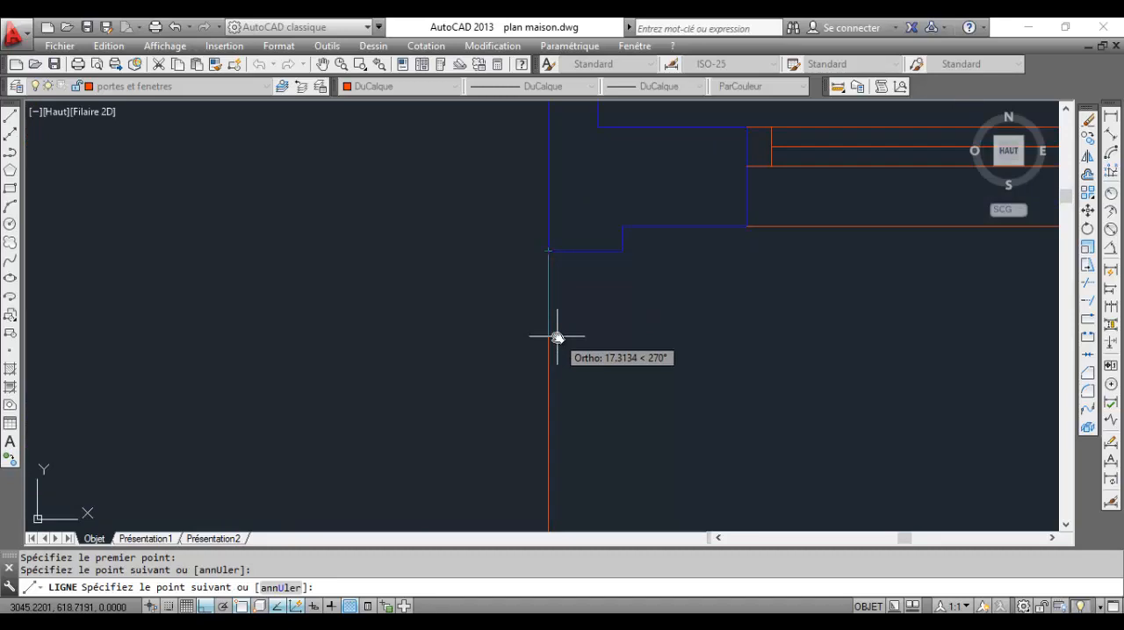
pyautogui.press('Escape')
# Rotate the entrance door line 90 degrees counterclockwise about its lower endpoint so it extends into the studio
pyautogui.click(572, 371)
pyautogui.click(459, 298)
pyautogui.scroll(-3, 547, 304)
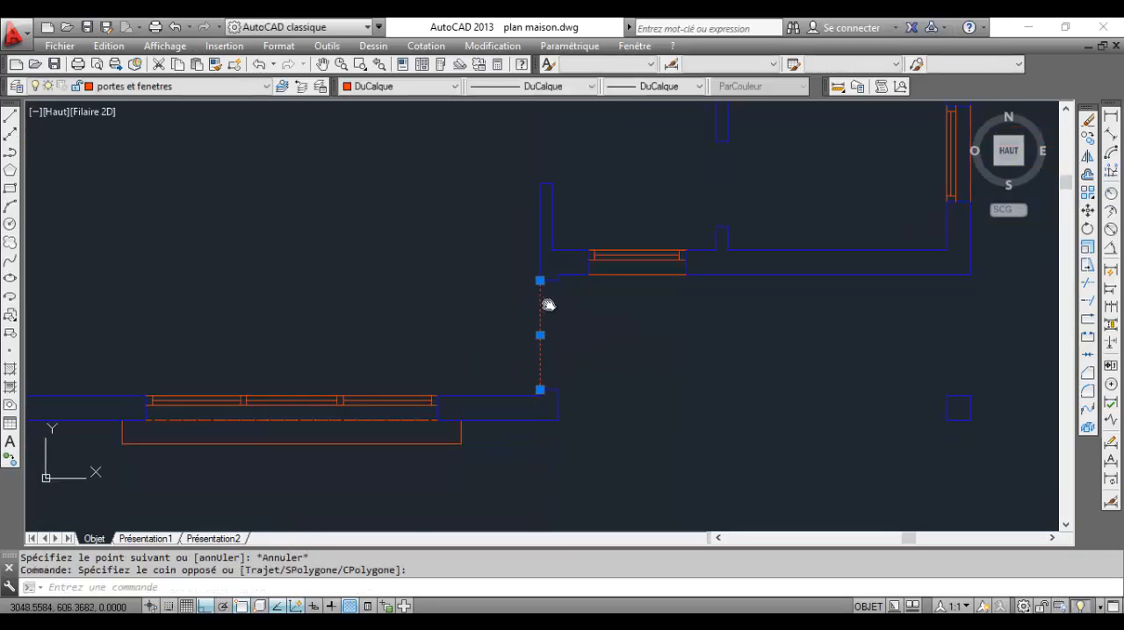
pyautogui.click(1086, 229)
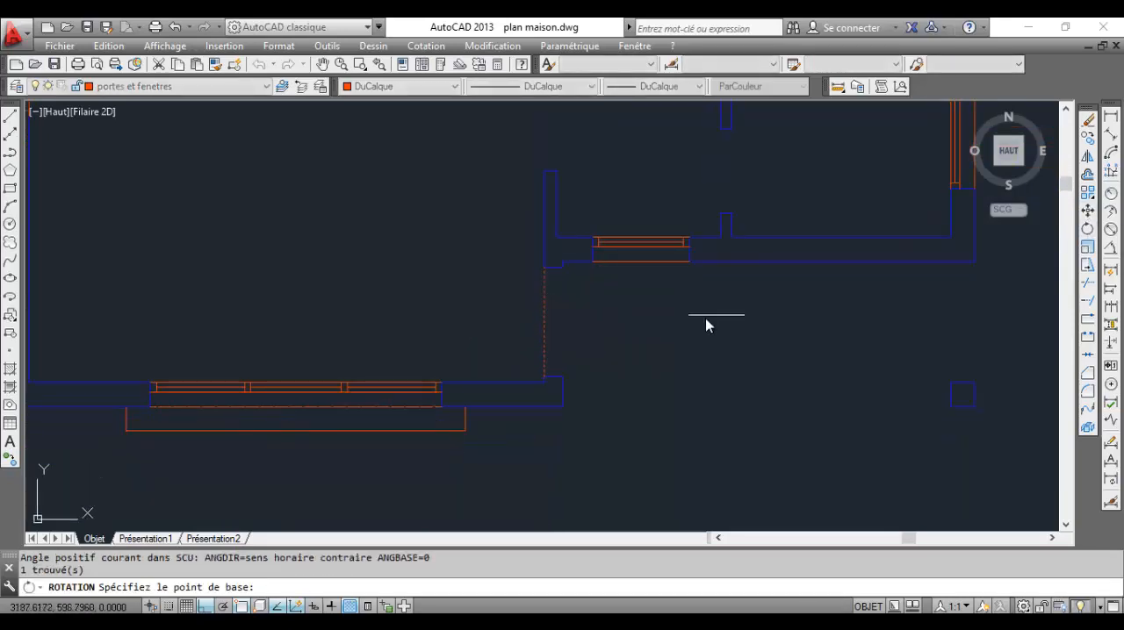
pyautogui.scroll(4, 546, 383)
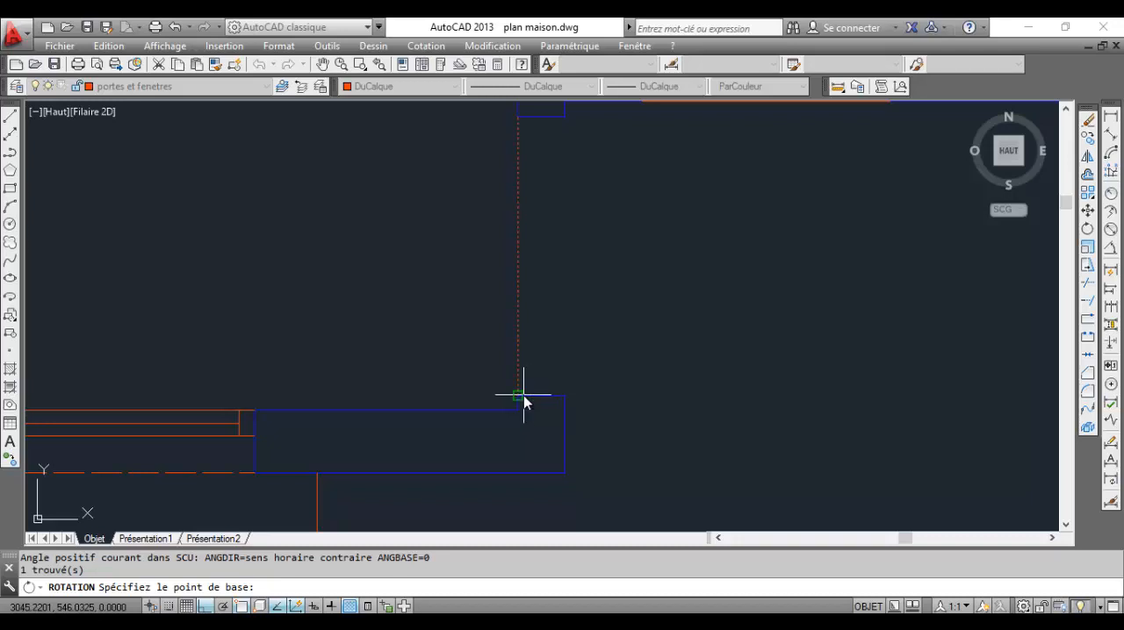
pyautogui.click(524, 395)
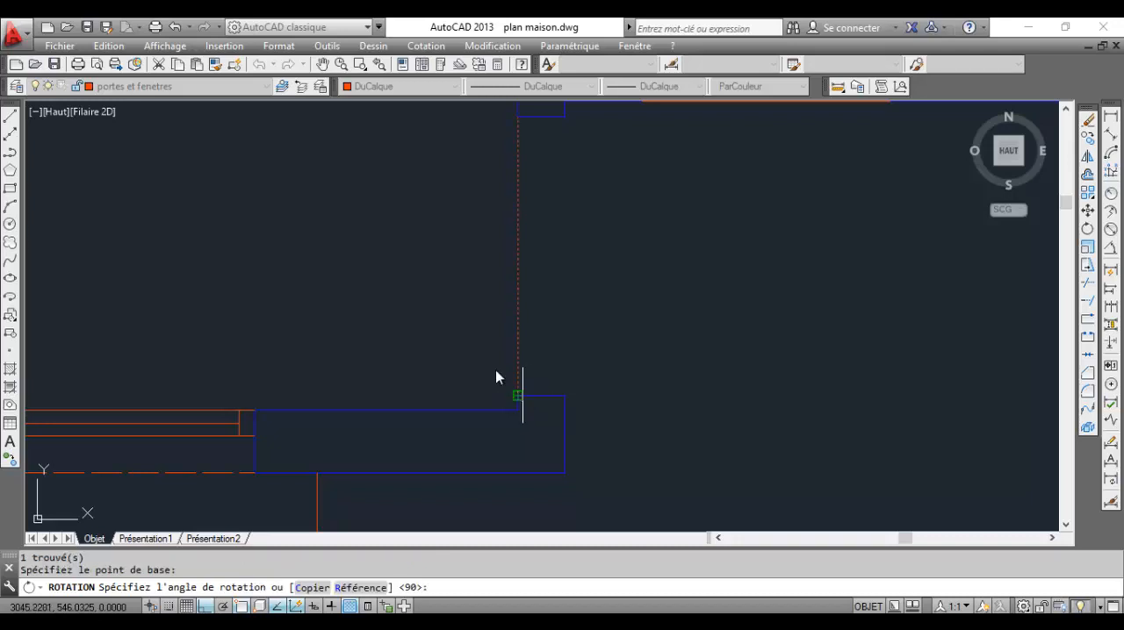
pyautogui.click(389, 193)
# Draw a circle centred on the entrance door's hinge point, with its radius reaching the upper jamb corner
pyautogui.scroll(-3, 431, 293)
pyautogui.scroll(2, 318, 288)
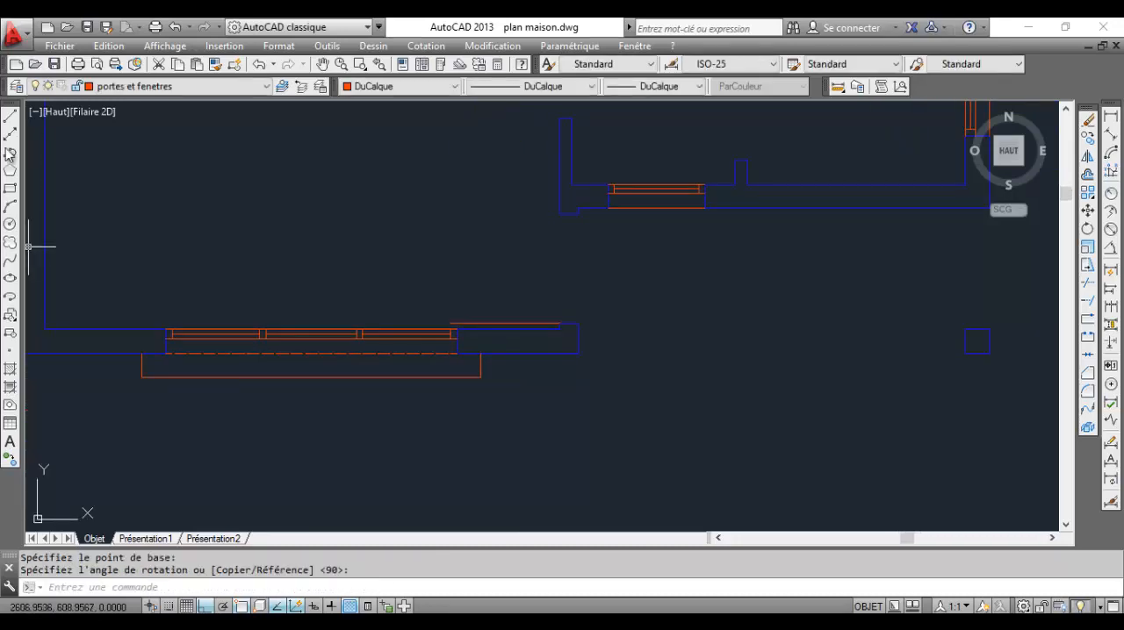
pyautogui.click(11, 225)
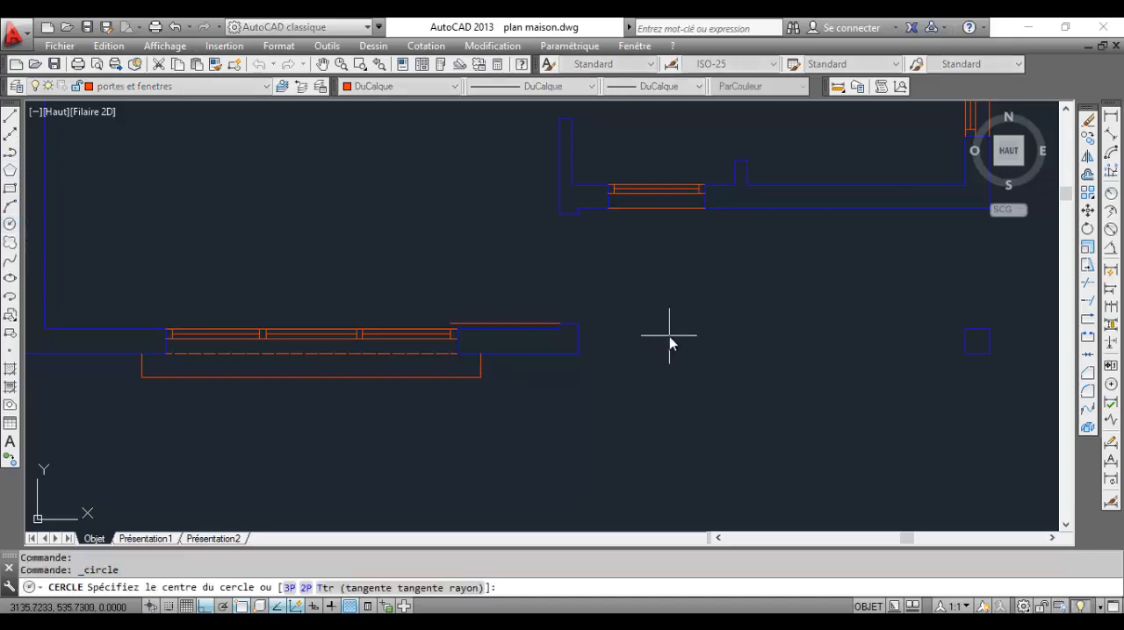
pyautogui.scroll(3, 555, 325)
pyautogui.click(559, 339)
pyautogui.scroll(-3, 553, 238)
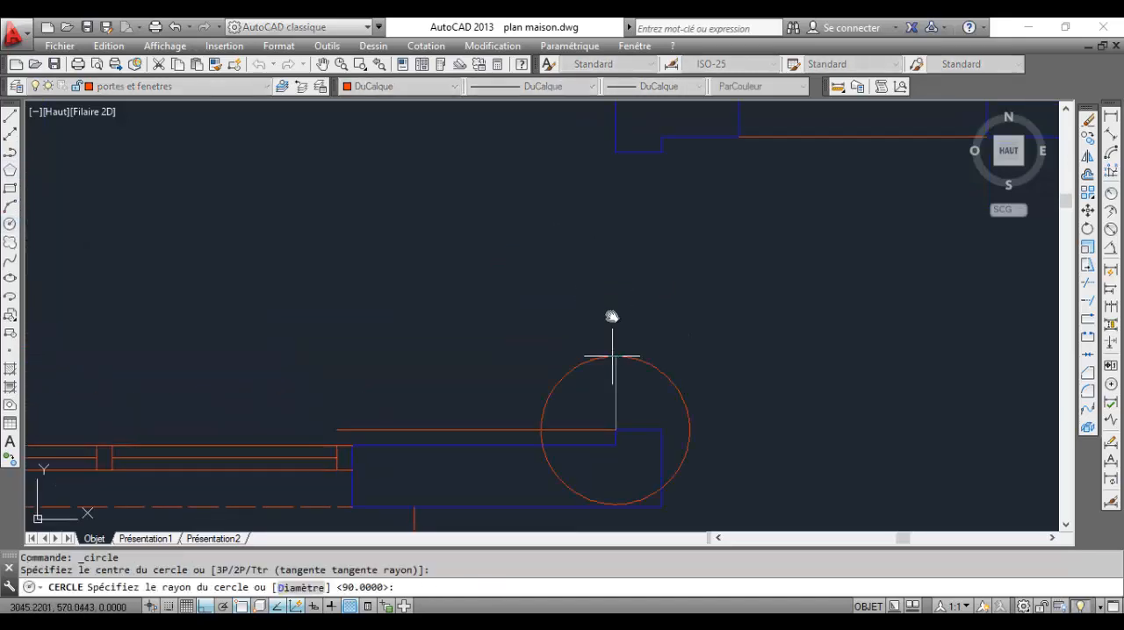
pyautogui.click(615, 151)
pyautogui.scroll(-2, 654, 278)
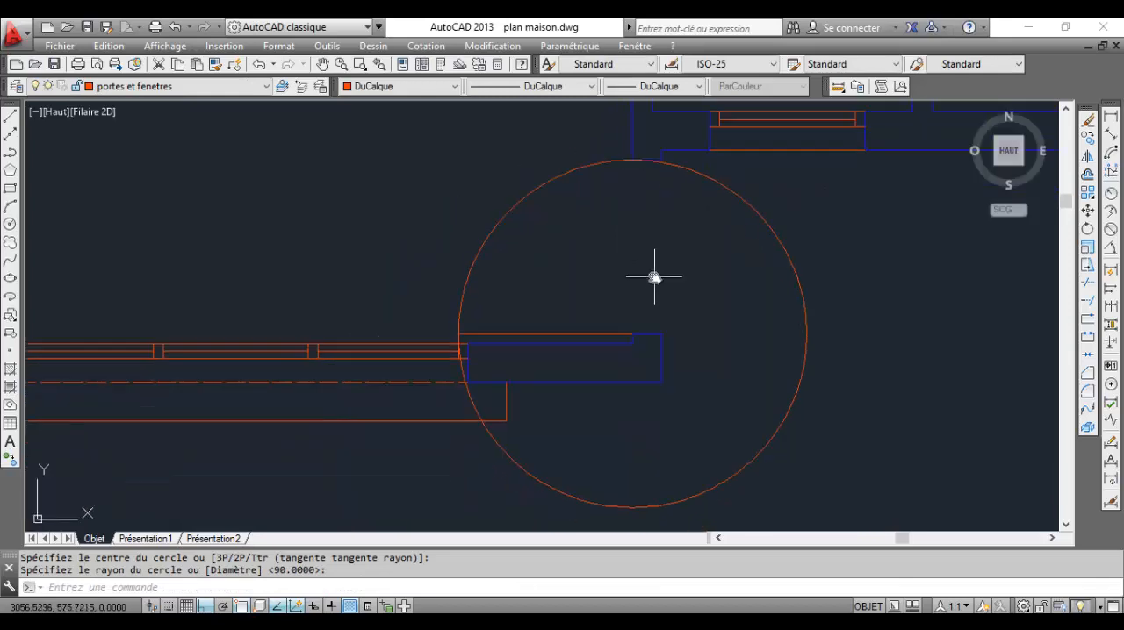
# Trim the entrance door circle down to the quarter swing arc between the door leaf and the upper jamb
pyautogui.click(1084, 285)
pyautogui.scroll(5, 448, 327)
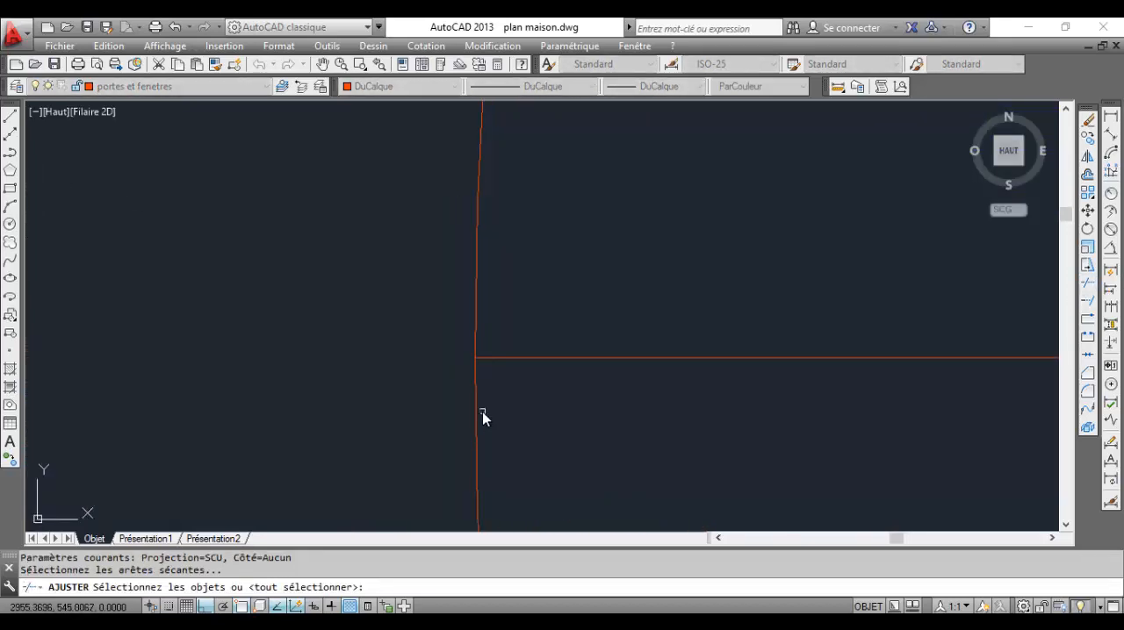
pyautogui.press('Return')
pyautogui.click(477, 409)
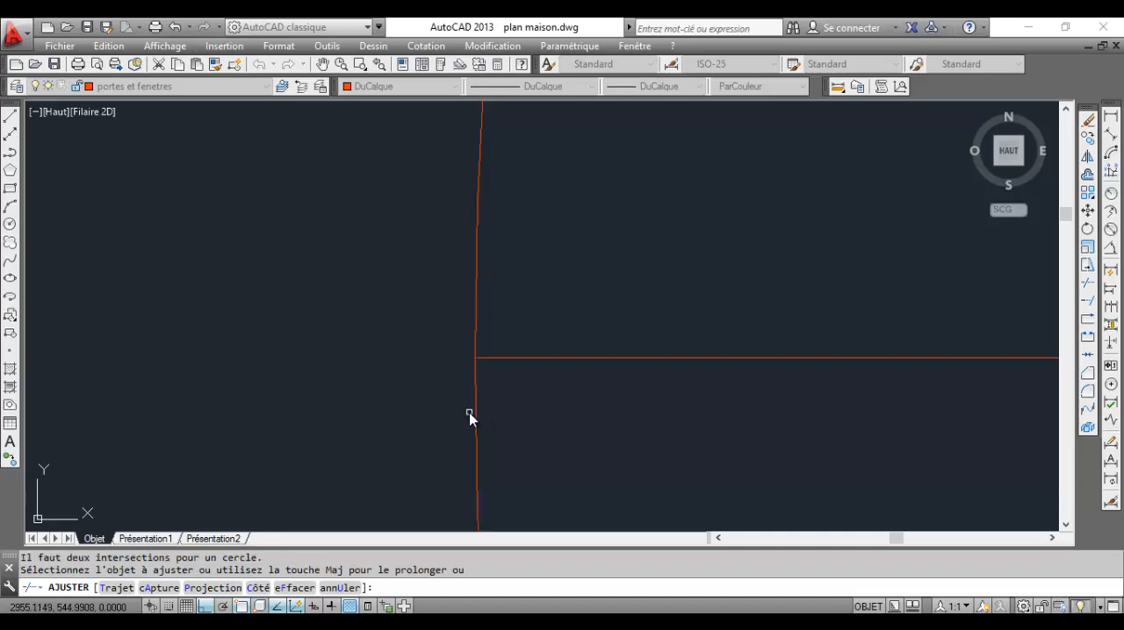
pyautogui.scroll(-3, 469, 412)
pyautogui.click(474, 413)
pyautogui.scroll(-4, 562, 420)
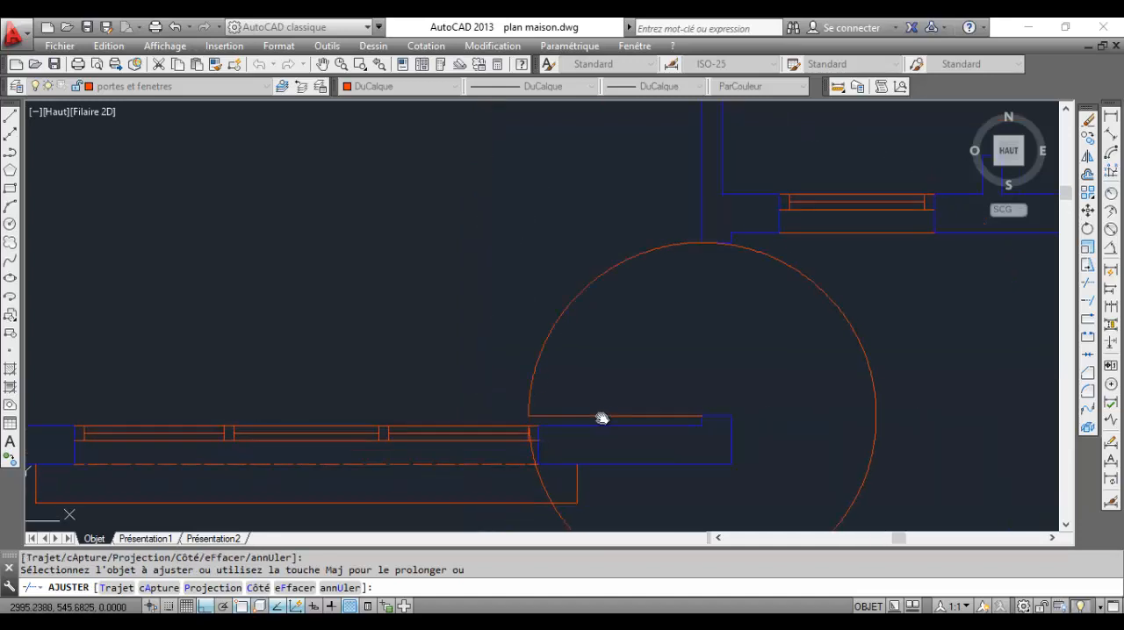
pyautogui.scroll(-2, 741, 255)
pyautogui.click(741, 253)
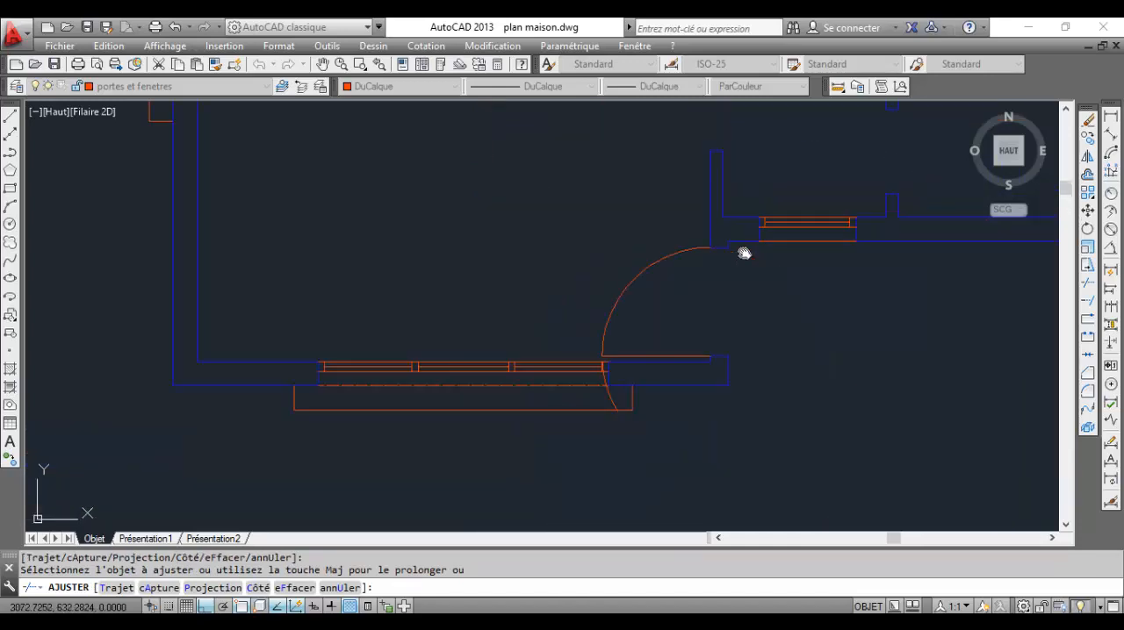
pyautogui.press('Escape')
# Delete the leftover piece of the trimmed circle crossing the studio's lower window
pyautogui.scroll(10, 614, 414)
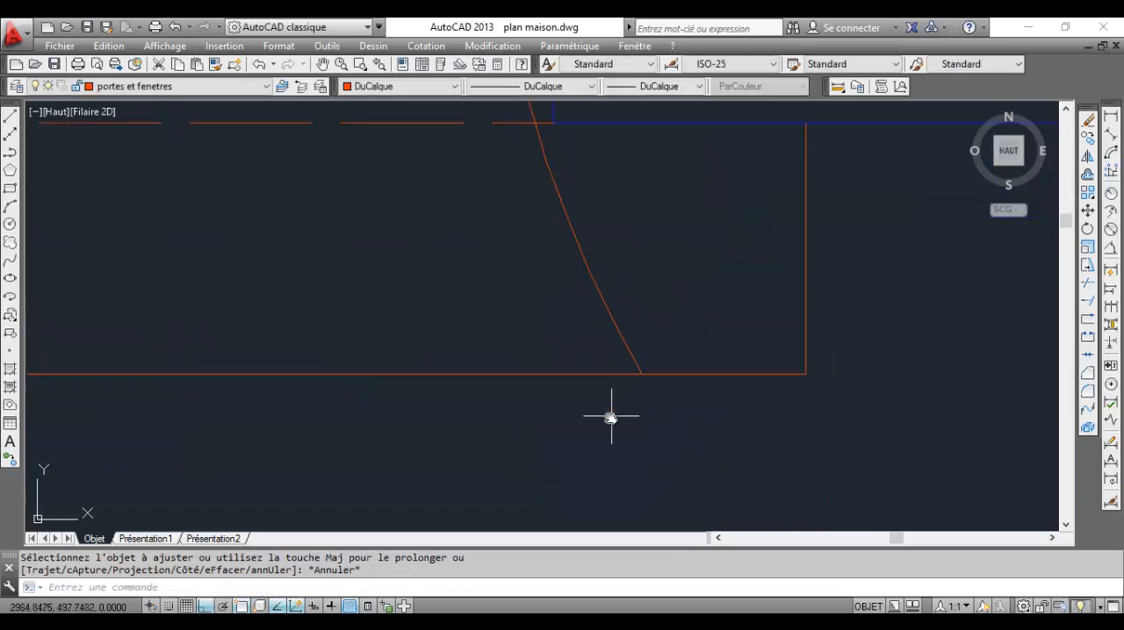
pyautogui.click(622, 350)
pyautogui.click(589, 312)
pyautogui.scroll(-4, 592, 270)
pyautogui.scroll(-2, 591, 268)
pyautogui.press('Delete')
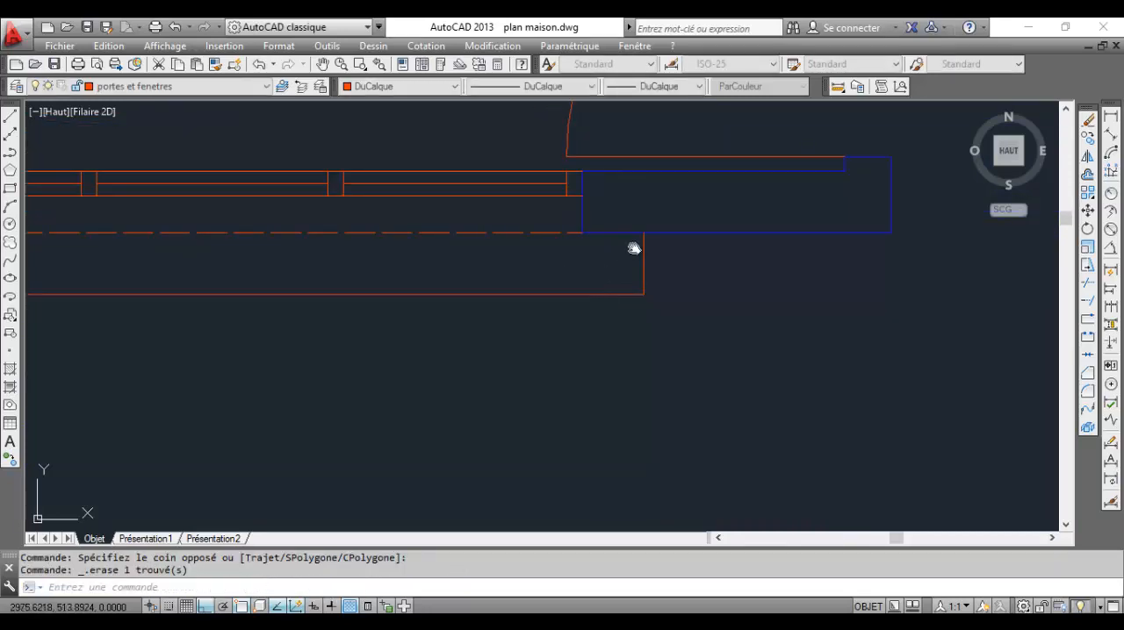
pyautogui.scroll(-4, 635, 248)
pyautogui.moveTo(622, 287); pyautogui.dragTo(566, 405, button='middle')
pyautogui.scroll(4, 674, 235)
pyautogui.scroll(-5, 674, 234)
pyautogui.moveTo(658, 264); pyautogui.dragTo(517, 311, button='middle')
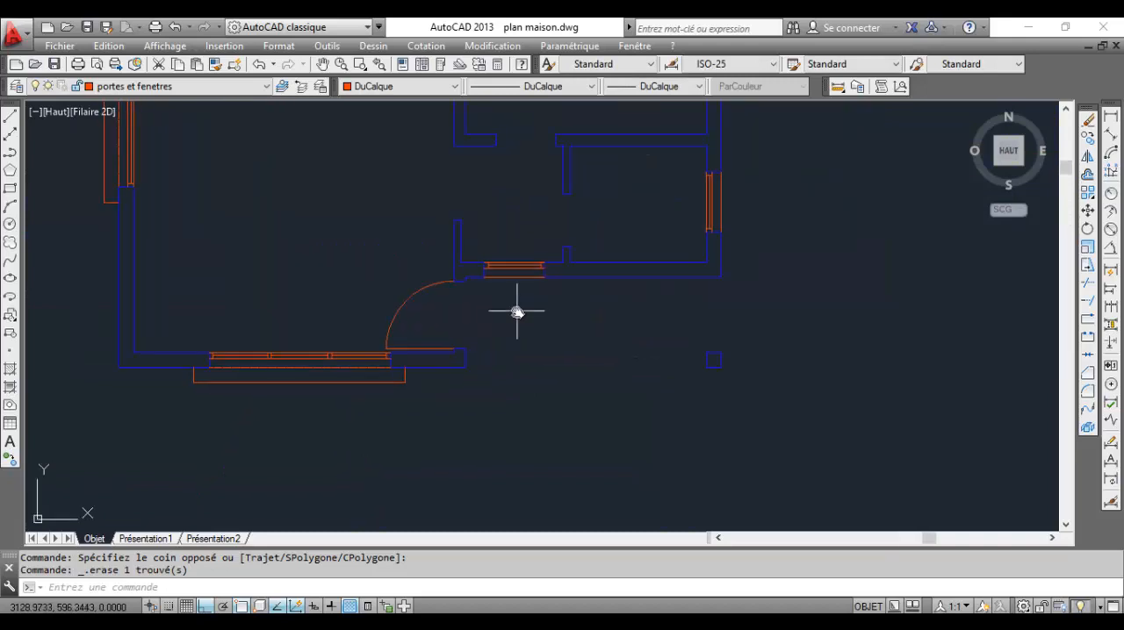
pyautogui.moveTo(622, 259); pyautogui.dragTo(577, 316, button='middle')
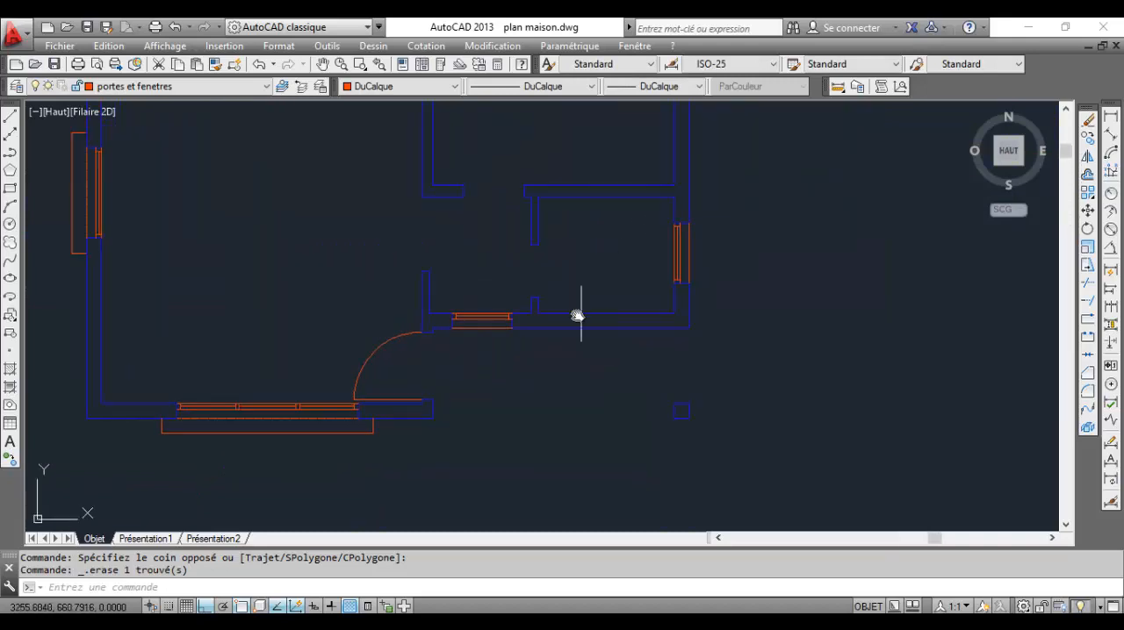
# Check the bathroom door on the PDF plan, and draw a vertical line across its opening between the right-hand jamb corners
pyautogui.click(9, 116)
pyautogui.scroll(3, 547, 301)
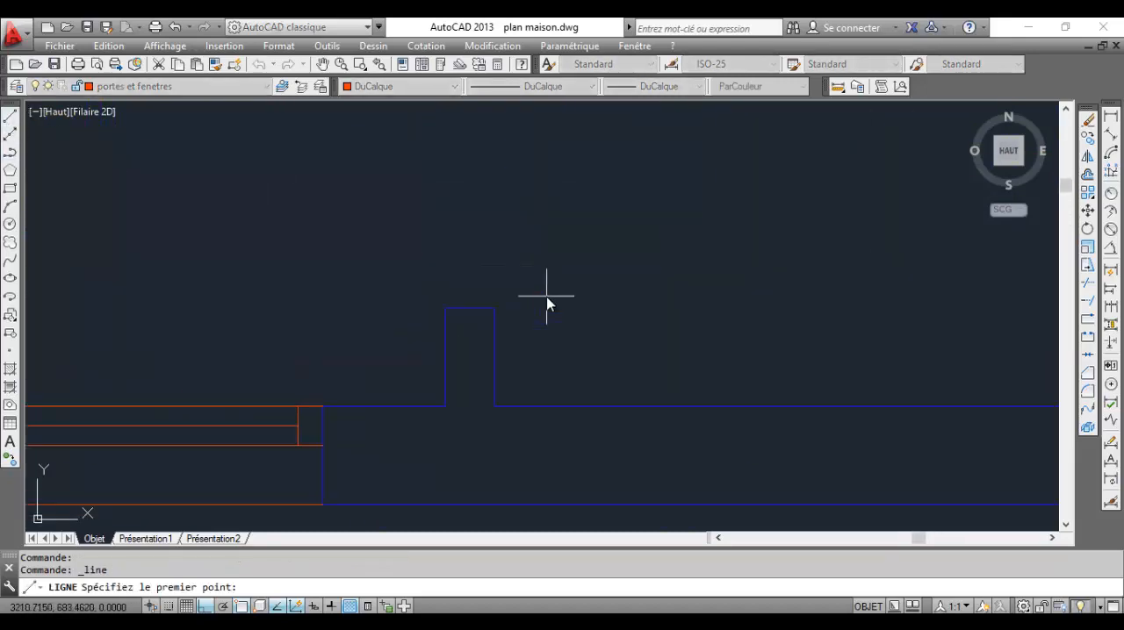
pyautogui.scroll(-2, 524, 284)
pyautogui.moveTo(524, 284); pyautogui.dragTo(520, 364, button='middle')
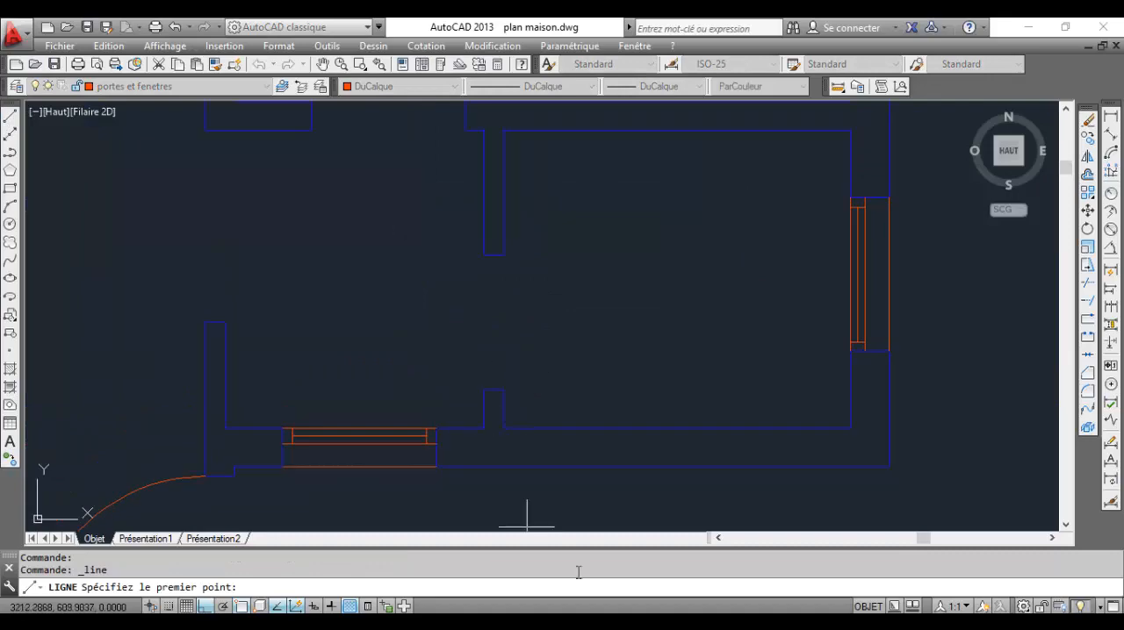
pyautogui.click(762, 627)
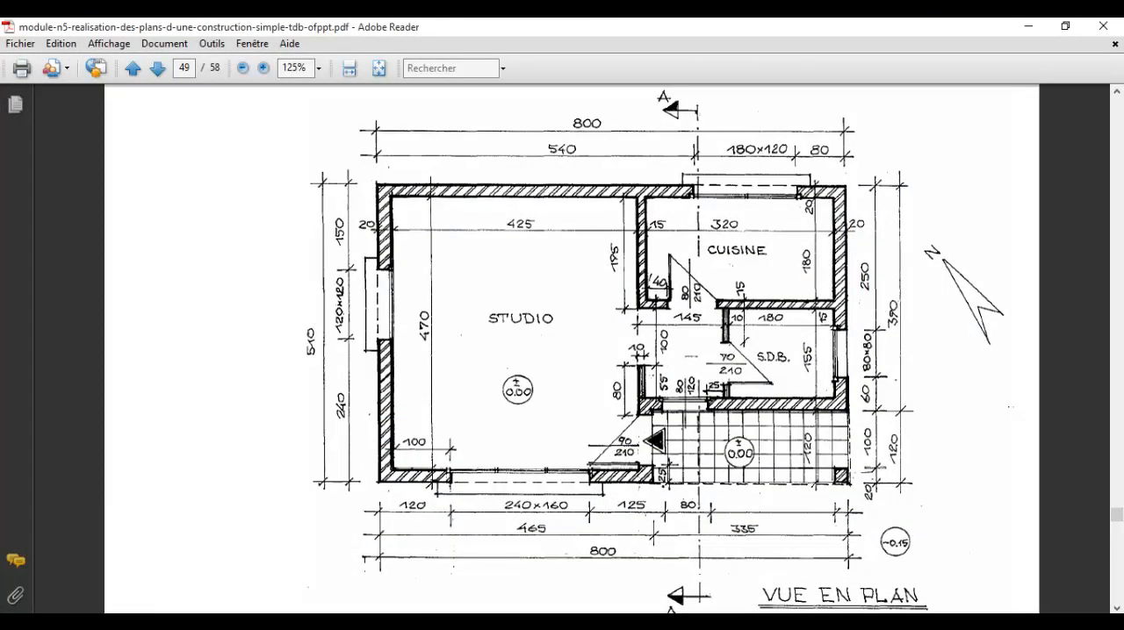
pyautogui.click(762, 628)
pyautogui.scroll(3, 504, 389)
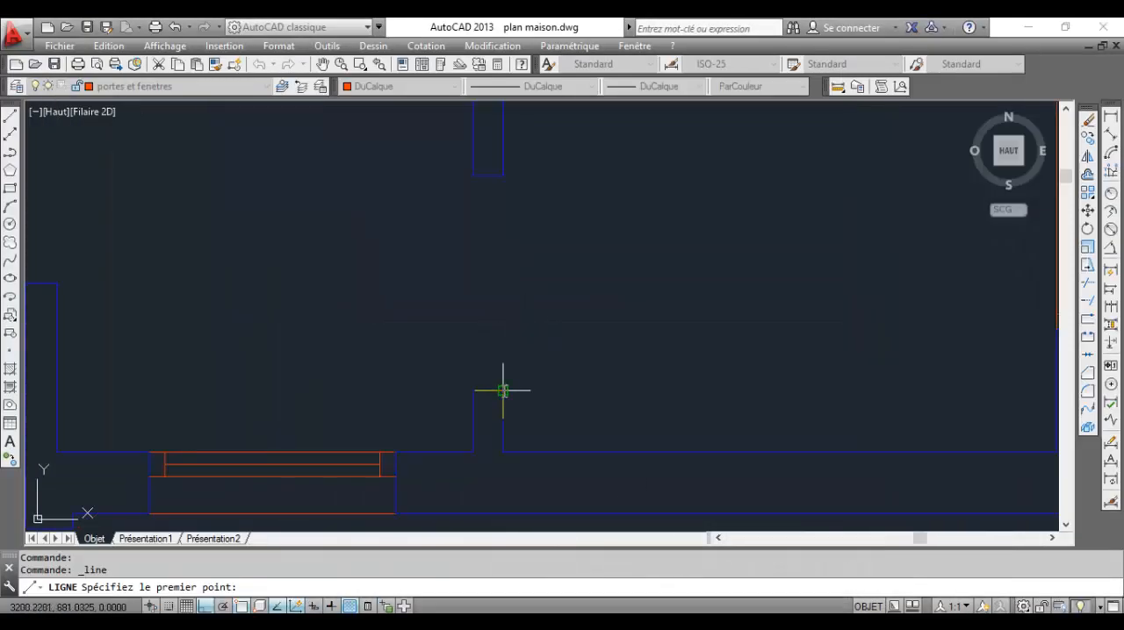
pyautogui.click(502, 390)
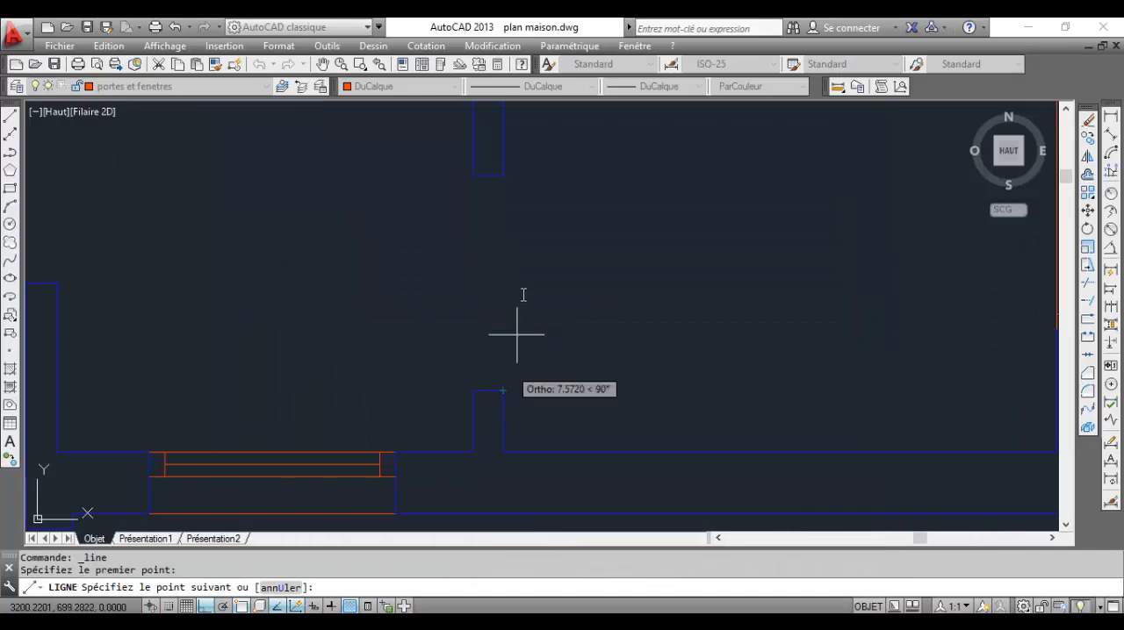
pyautogui.click(503, 175)
pyautogui.press('Escape')
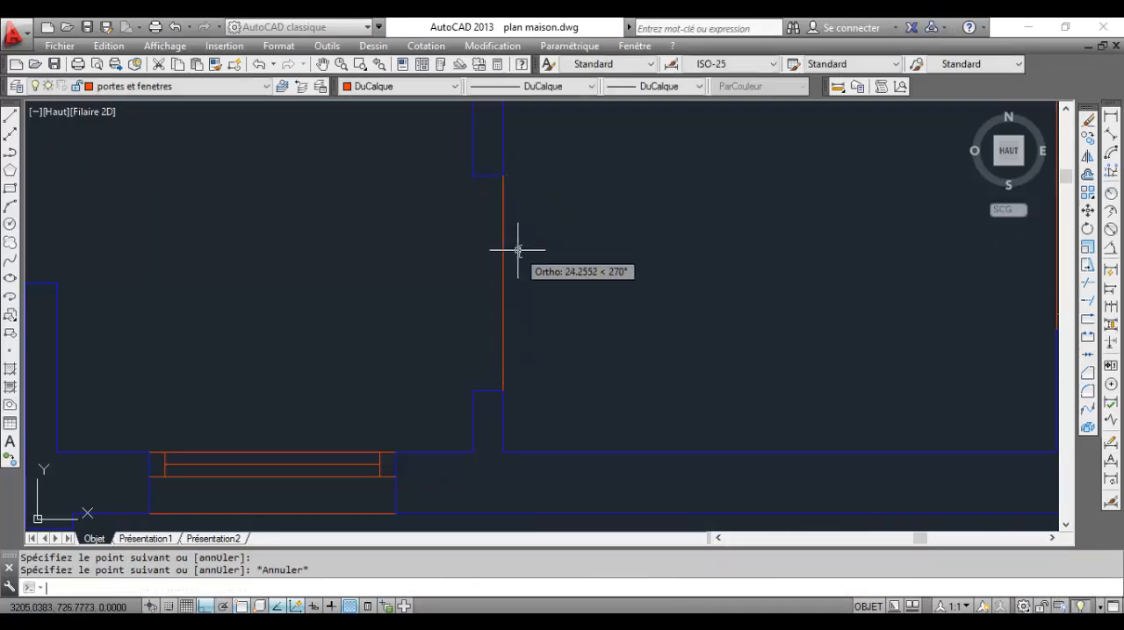
# Rotate the bathroom door line 90 degrees clockwise about its lower endpoint so it extends into the bathroom
pyautogui.moveTo(529, 257); pyautogui.dragTo(451, 213)
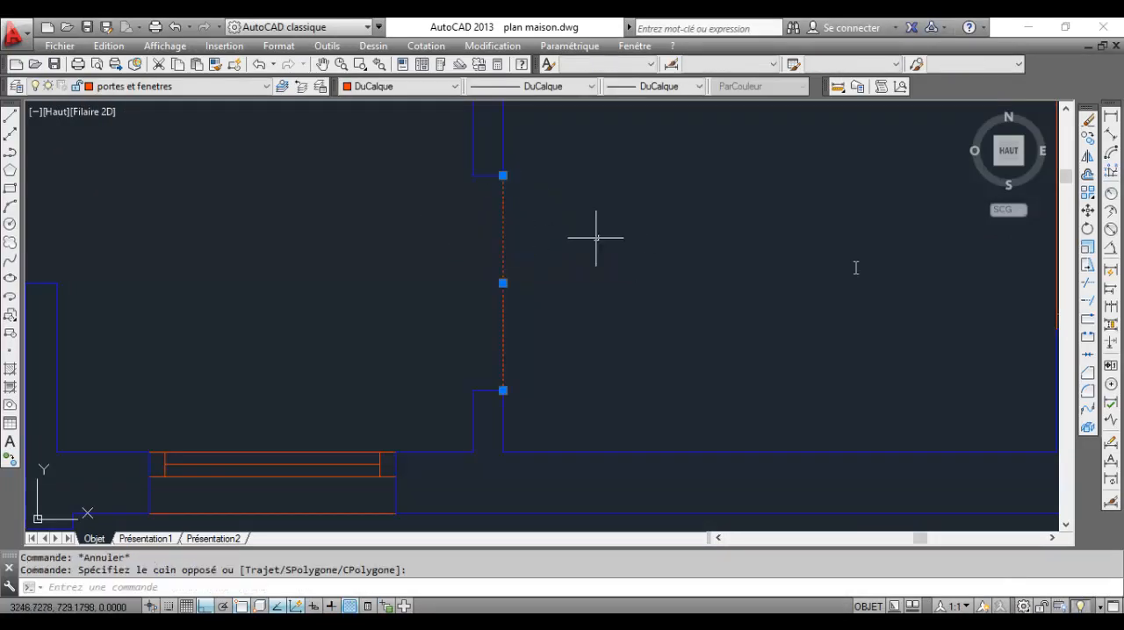
pyautogui.click(1087, 229)
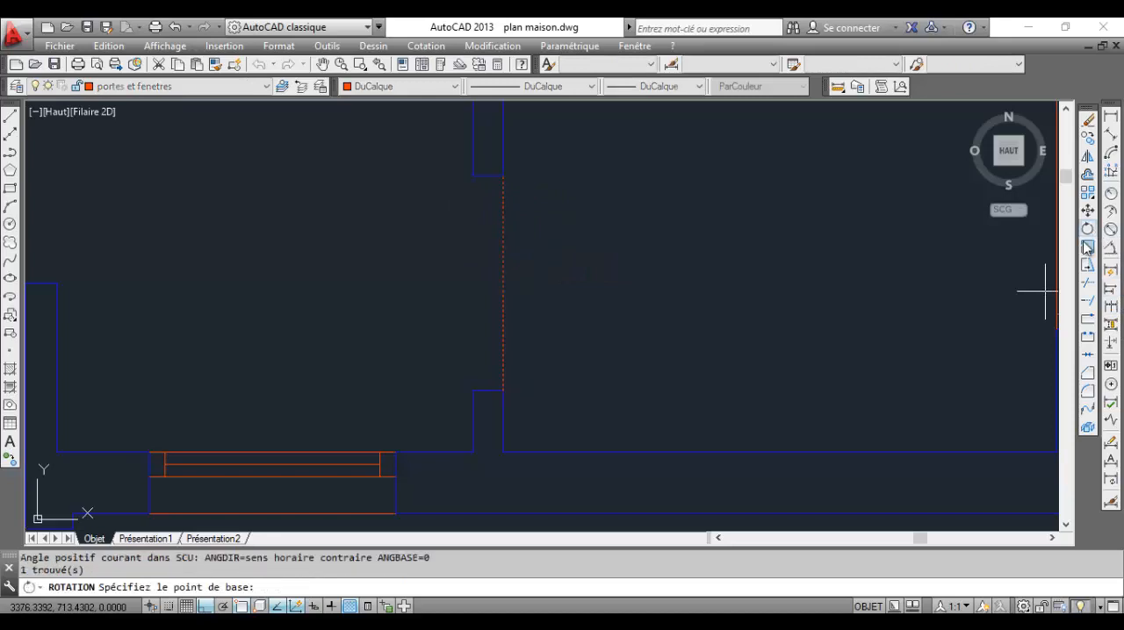
pyautogui.click(503, 390)
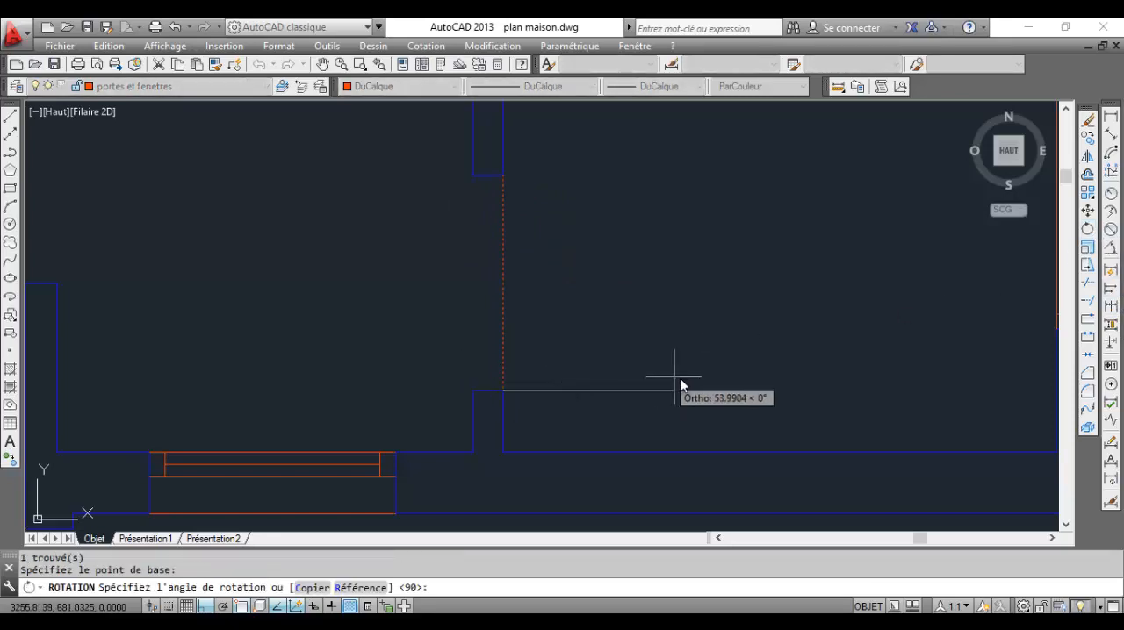
pyautogui.click(515, 449)
# Draw a circle centred on the bathroom door's hinge point, with its radius reaching the upper jamb corner
pyautogui.scroll(-4, 615, 386)
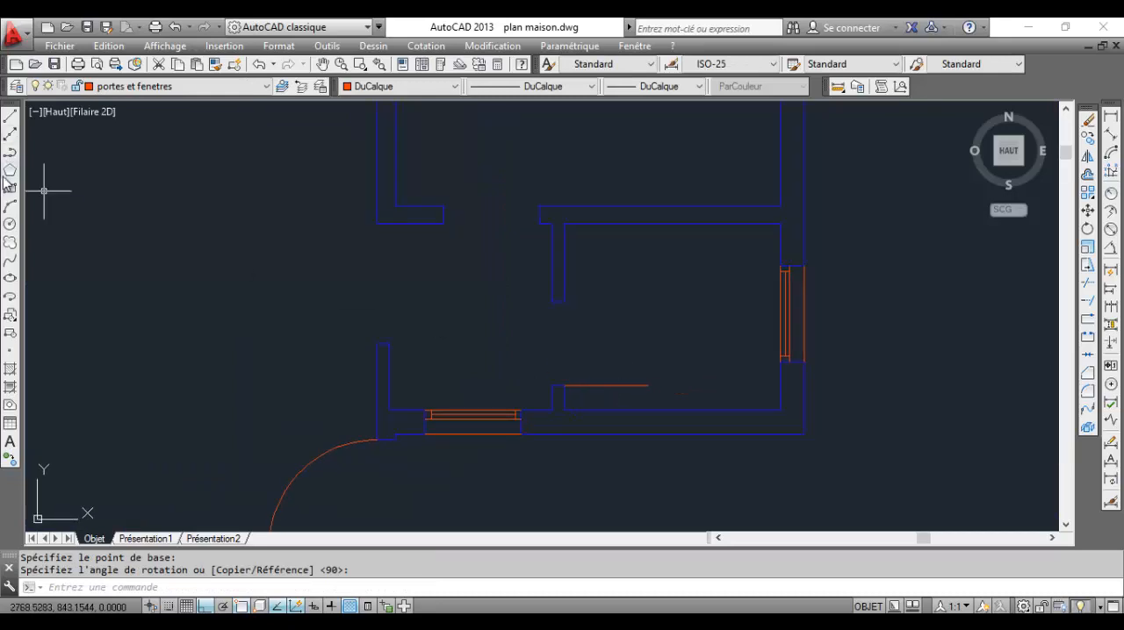
pyautogui.click(562, 384)
pyautogui.click(563, 301)
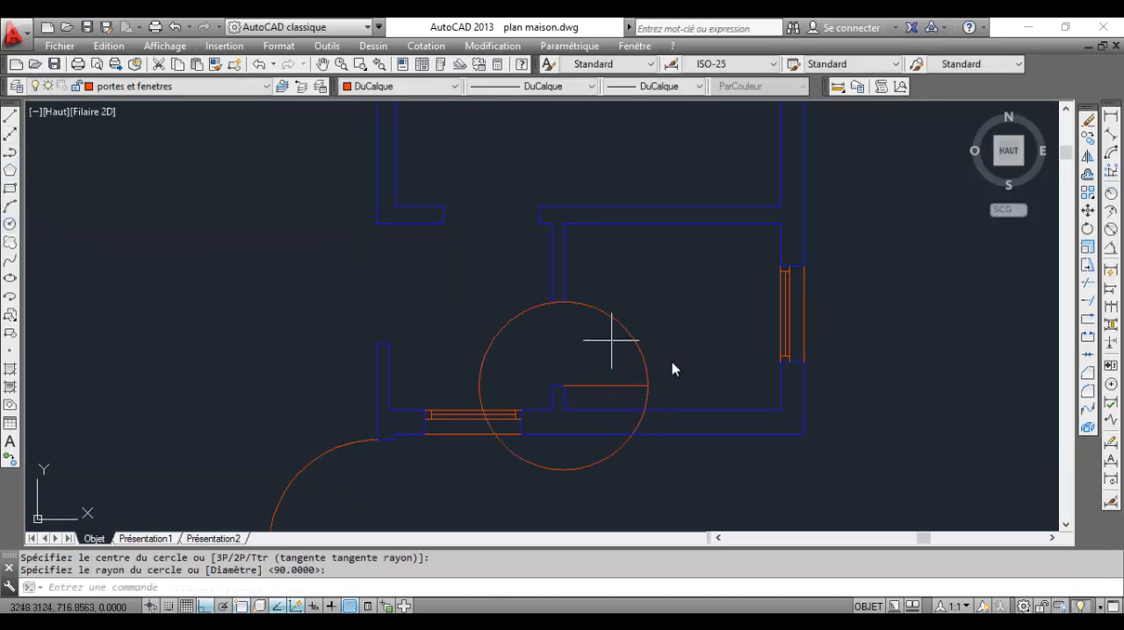
# Trim the bathroom door circle so a quarter arc remains between the door line's end and the upper jamb corner
pyautogui.click(1087, 282)
pyautogui.click(647, 389)
pyautogui.press('Return')
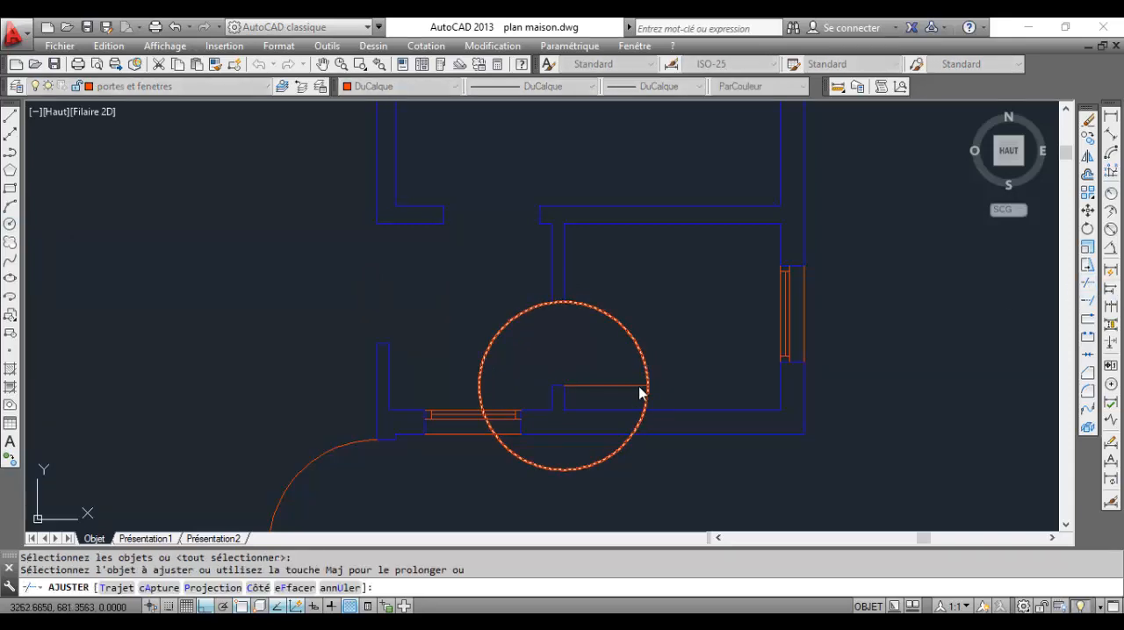
pyautogui.click(649, 395)
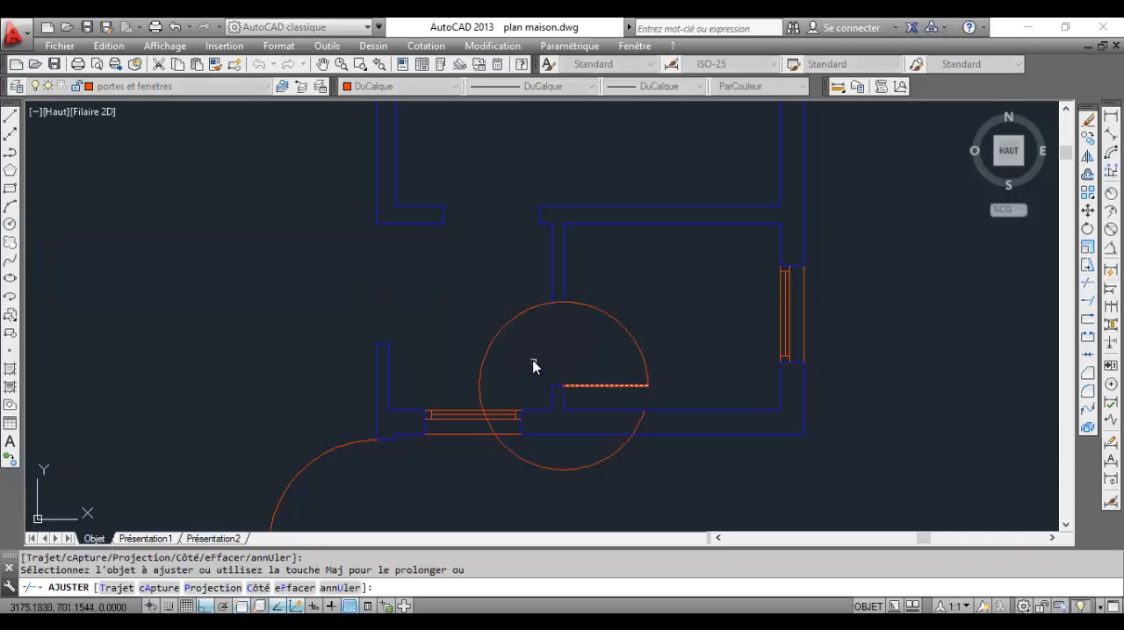
pyautogui.click(536, 308)
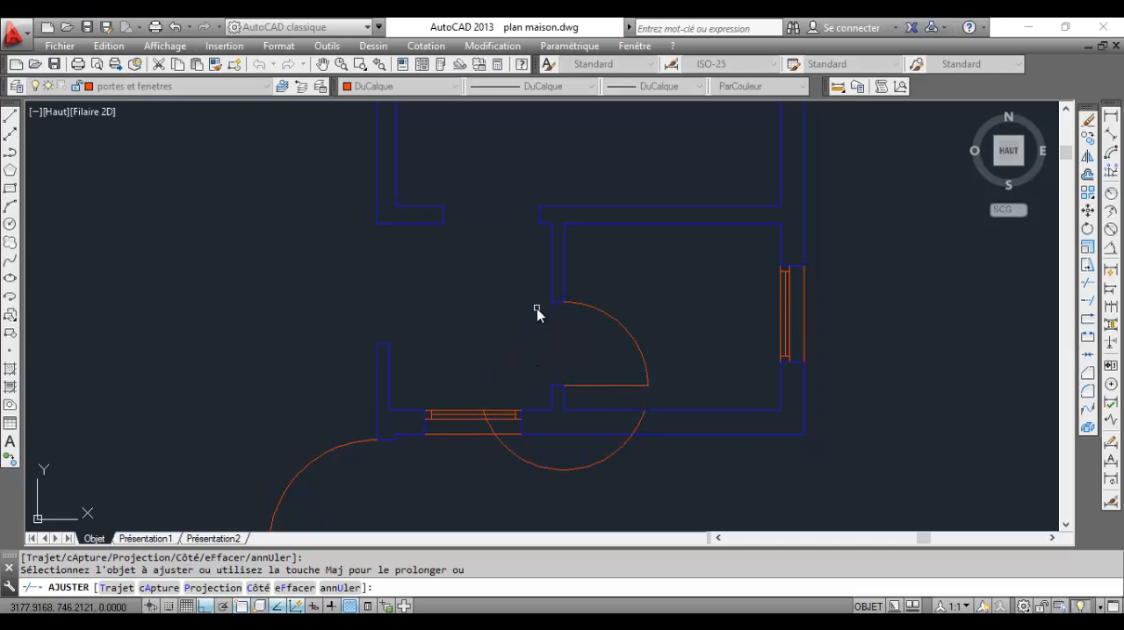
pyautogui.press('Escape')
# Delete the leftover piece of the trimmed circle below the bathroom door
pyautogui.click(603, 496)
pyautogui.click(582, 466)
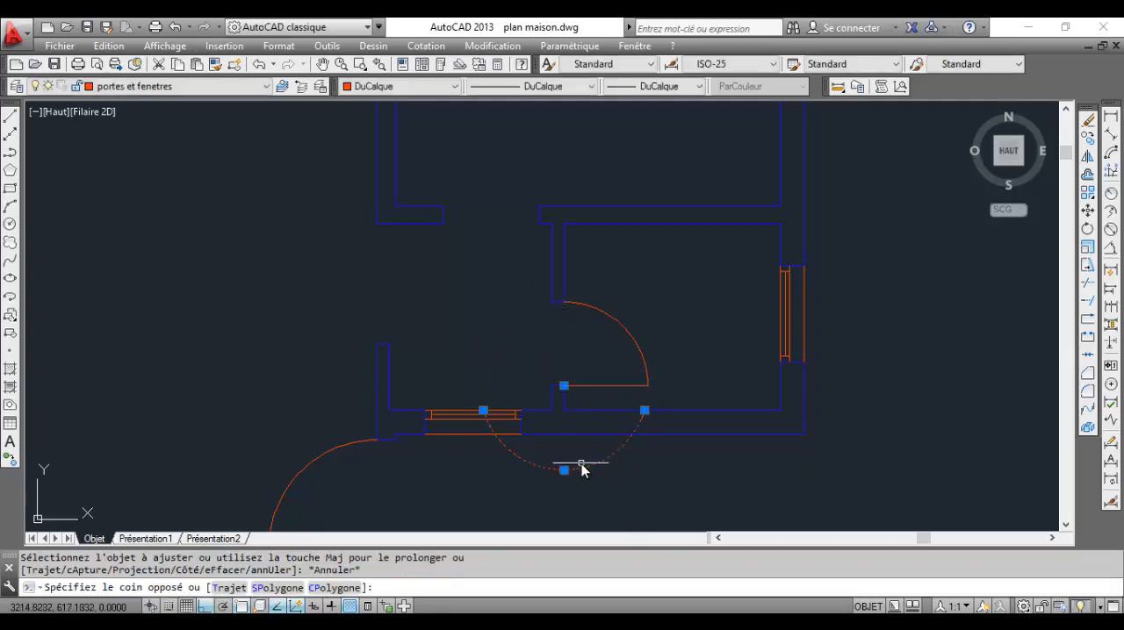
pyautogui.press('Delete')
# Draw a vertical door line up into the kitchen from the upper corner of the kitchen opening's left jamb
pyautogui.moveTo(501, 251); pyautogui.dragTo(517, 383, button='middle')
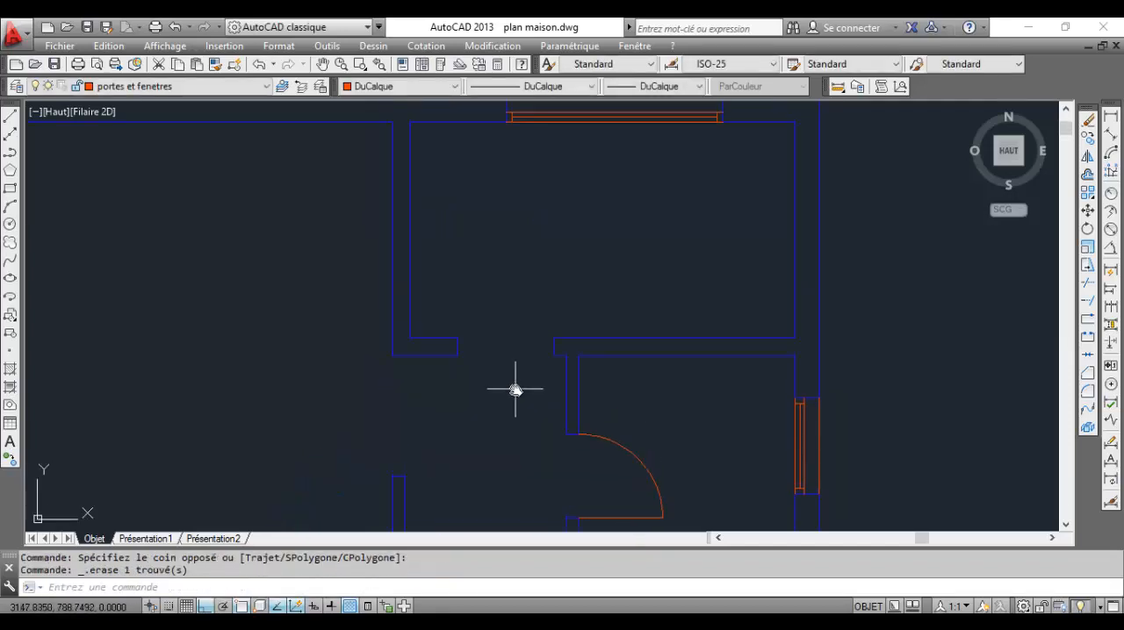
pyautogui.click(10, 115)
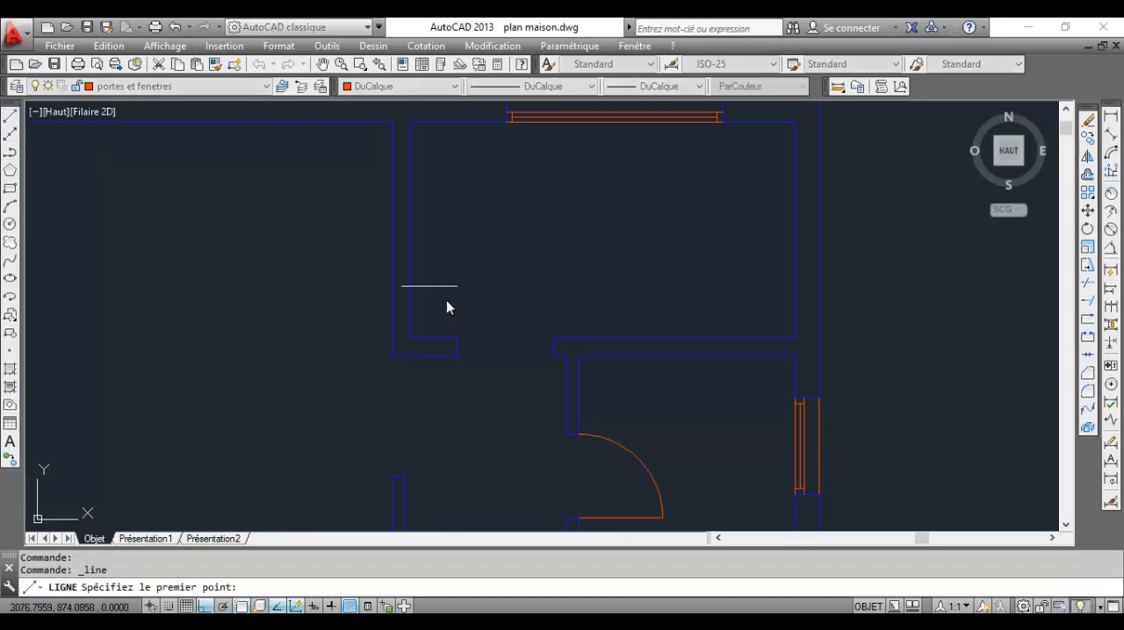
pyautogui.click(465, 339)
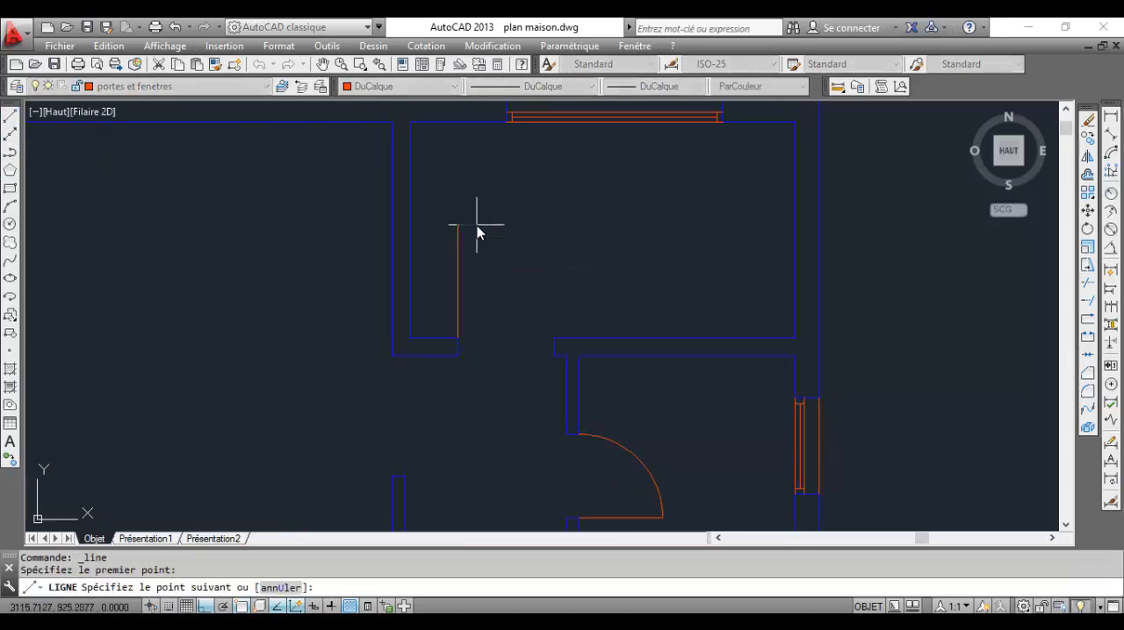
pyautogui.click(476, 226)
pyautogui.press('Escape')
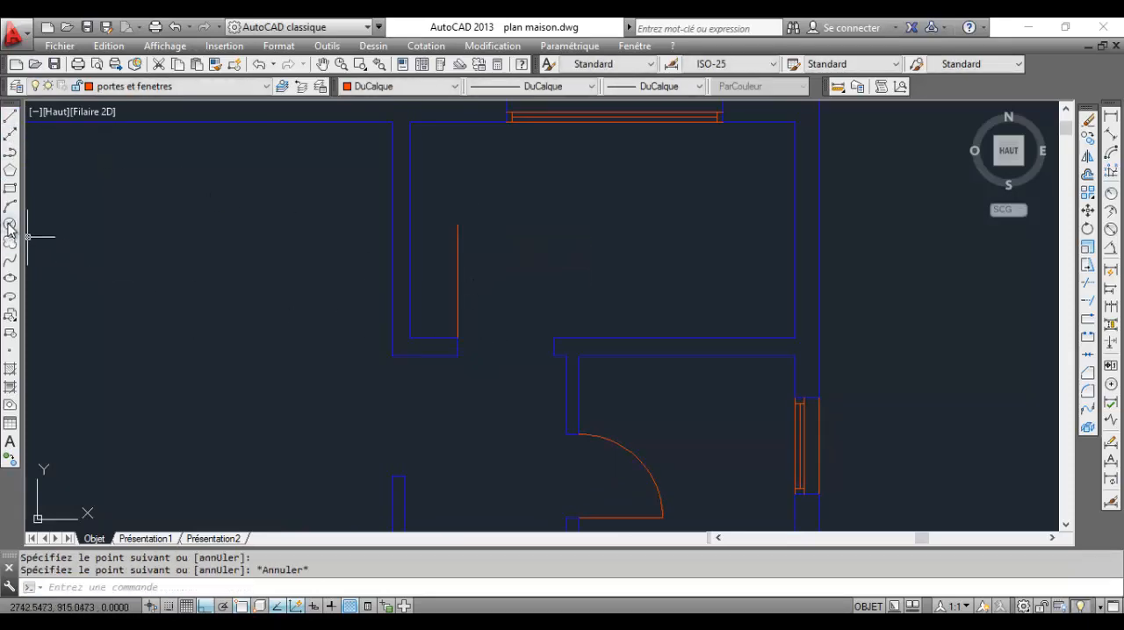
# Draw a circle centred on the kitchen door's hinge corner, with its radius reaching the right jamb's upper corner
pyautogui.click(11, 223)
pyautogui.click(478, 341)
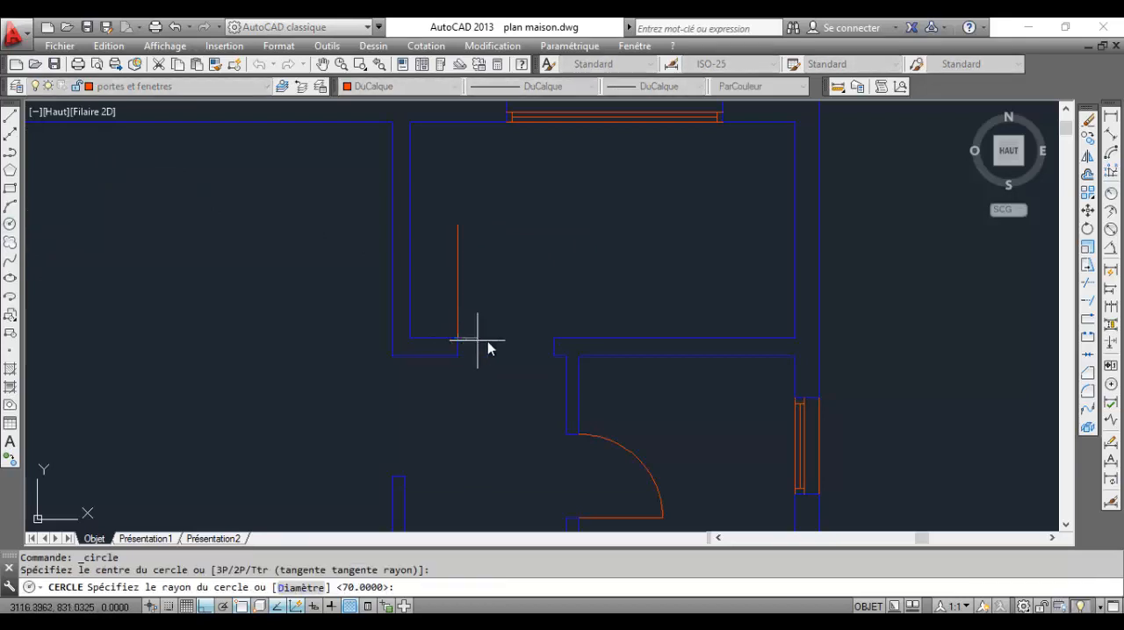
pyautogui.click(554, 339)
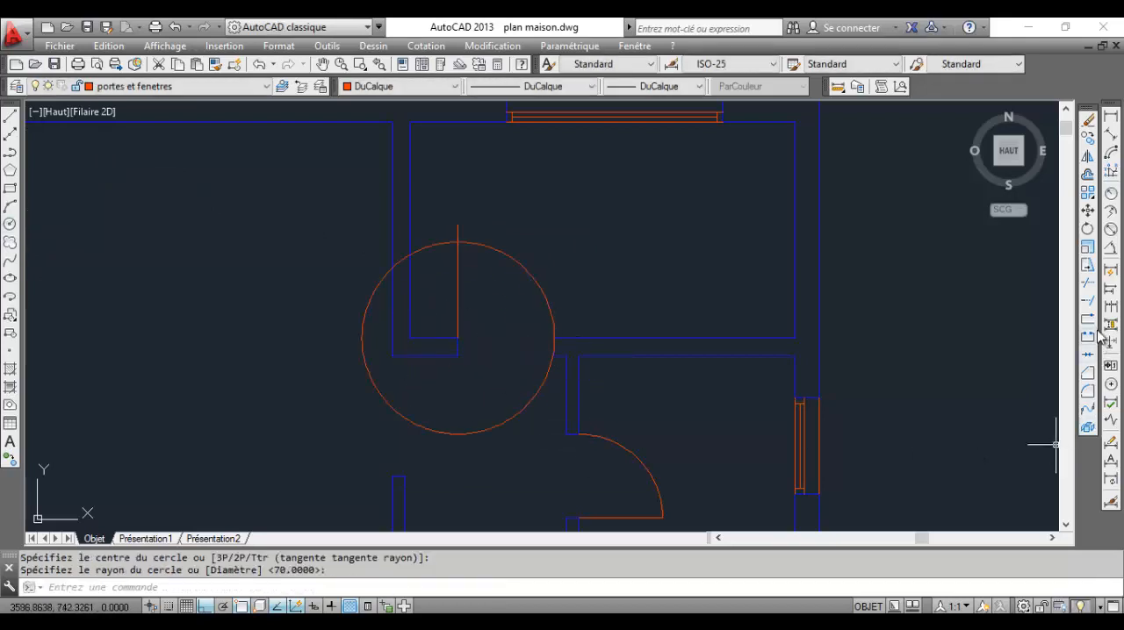
# Trim the kitchen door circle to the quarter arc between the door line and the right jamb
pyautogui.click(1088, 283)
pyautogui.press('Return')
pyautogui.click(548, 434)
pyautogui.click(494, 389)
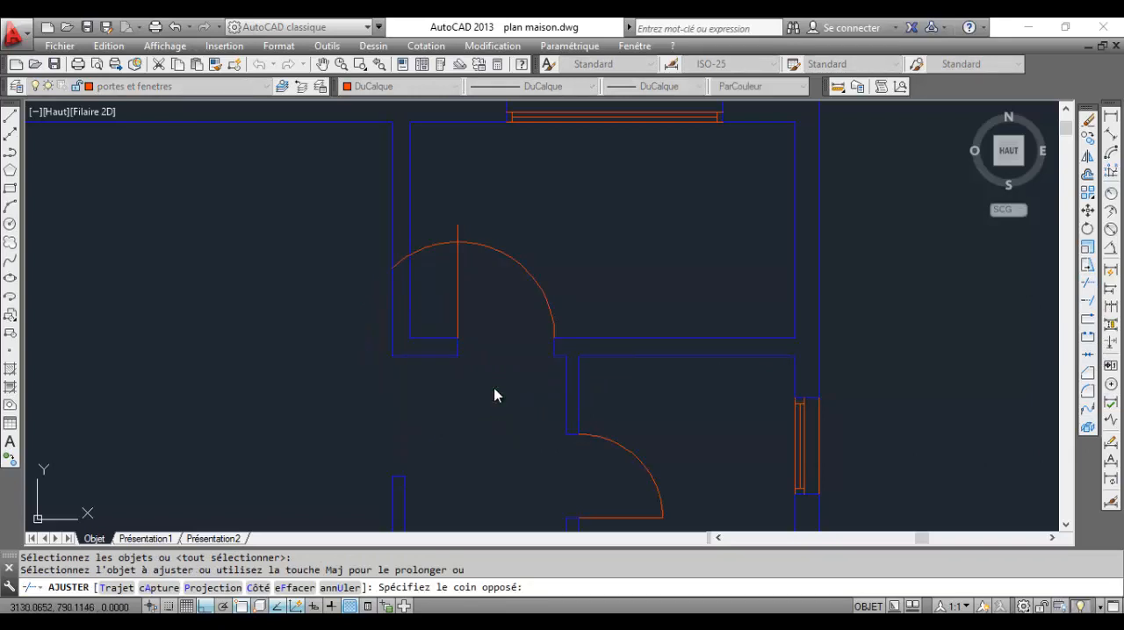
pyautogui.scroll(5, 401, 256)
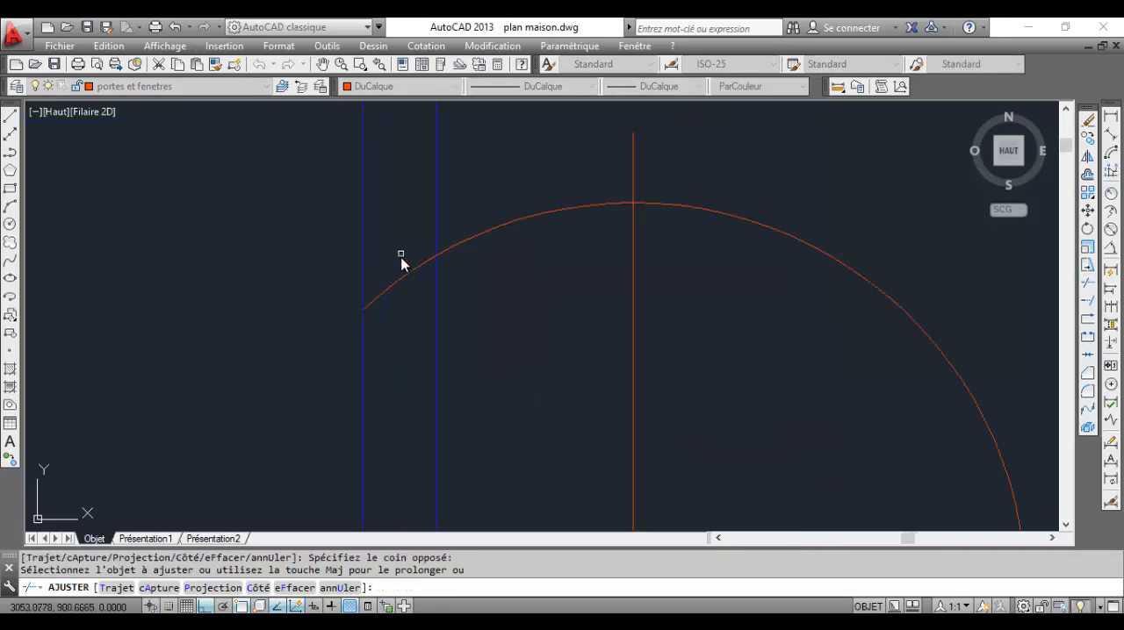
pyautogui.click(398, 266)
pyautogui.click(508, 259)
pyautogui.click(550, 249)
pyautogui.click(514, 181)
# Trim off the excess of the kitchen door line above the swing arc
pyautogui.scroll(-4, 562, 200)
pyautogui.moveTo(569, 202); pyautogui.dragTo(575, 220, button='middle')
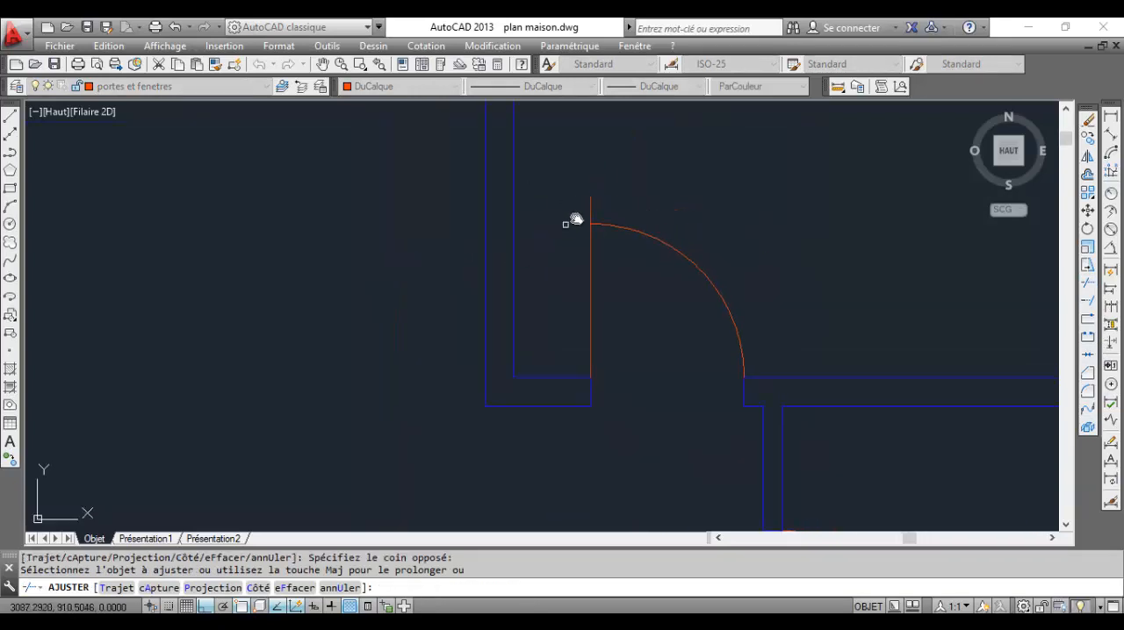
pyautogui.scroll(4, 576, 216)
pyautogui.click(641, 214)
pyautogui.click(581, 203)
pyautogui.scroll(-10, 612, 235)
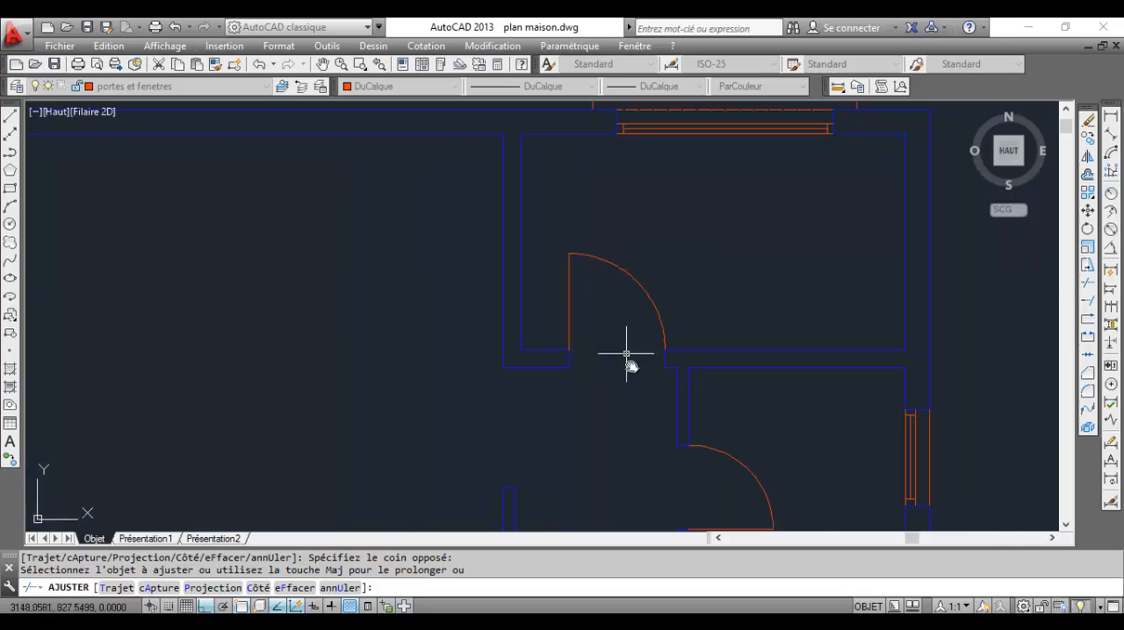
pyautogui.press('Escape')
# Compare the drawn doors and windows of the whole house with the PDF plan
pyautogui.scroll(5, 610, 322)
pyautogui.scroll(-3, 577, 388)
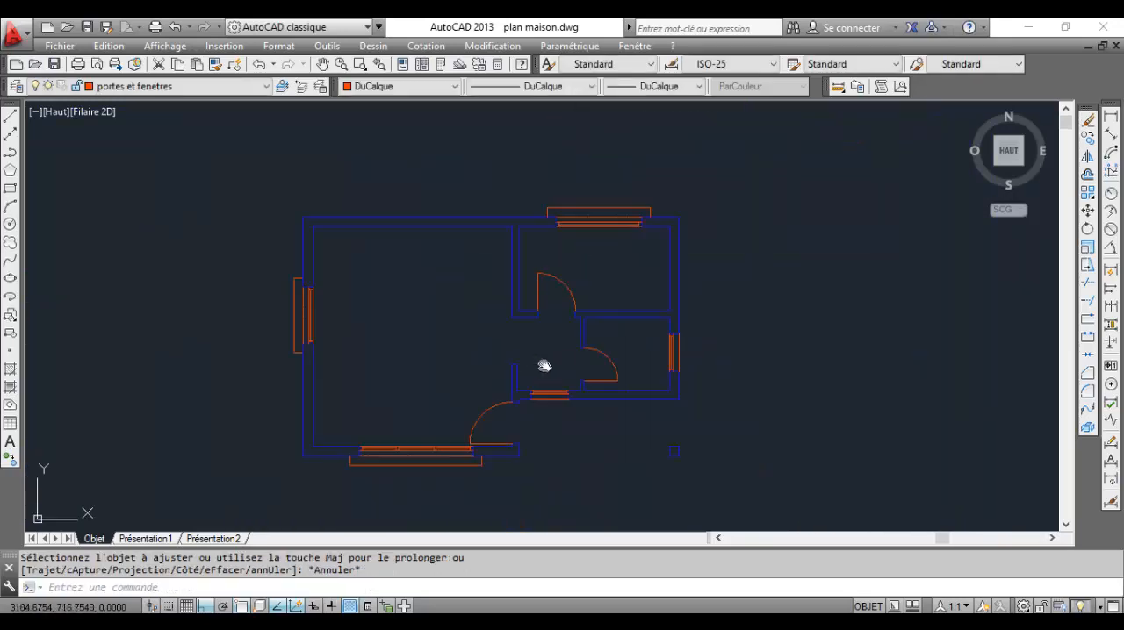
pyautogui.moveTo(539, 369); pyautogui.dragTo(629, 301, button='middle')
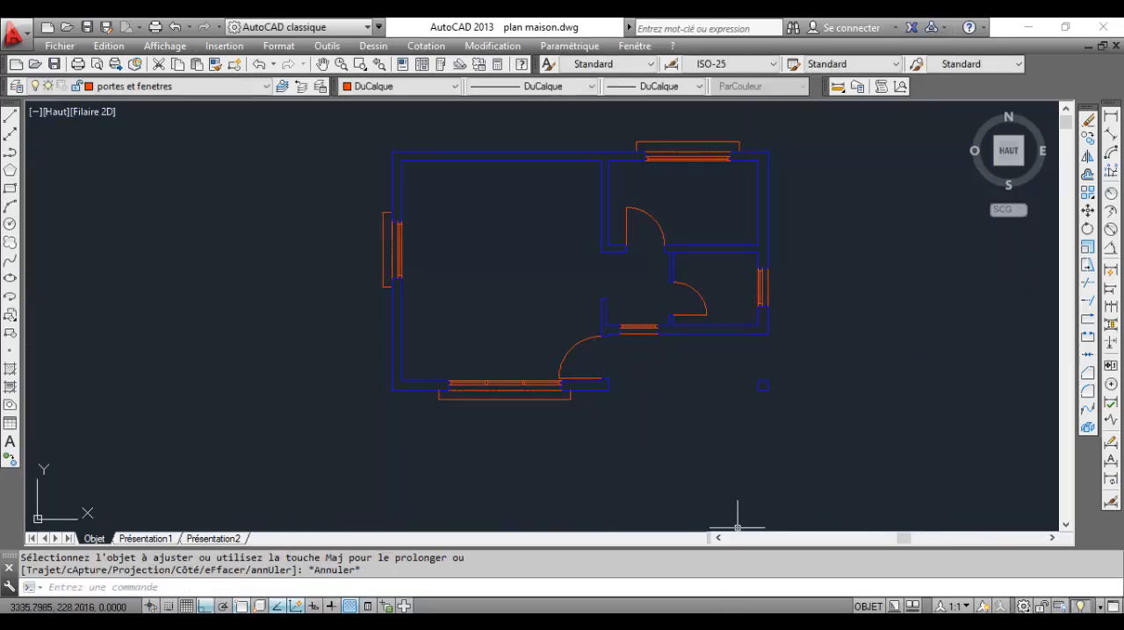
pyautogui.hotkey('alt', 'Tab')
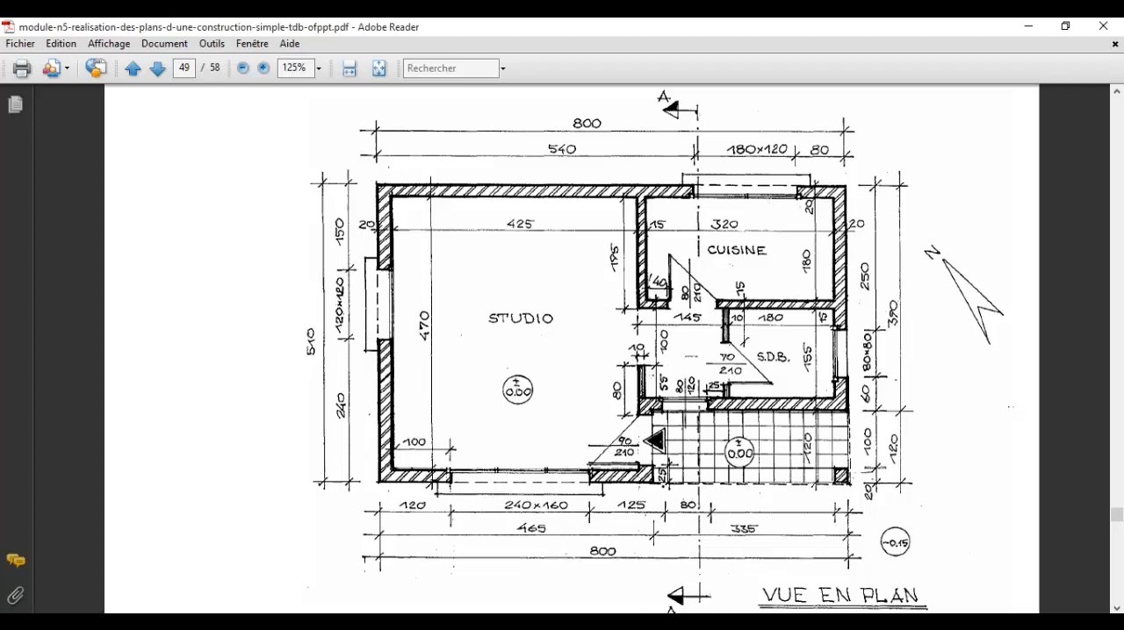
pyautogui.hotkey('alt', 'Tab')
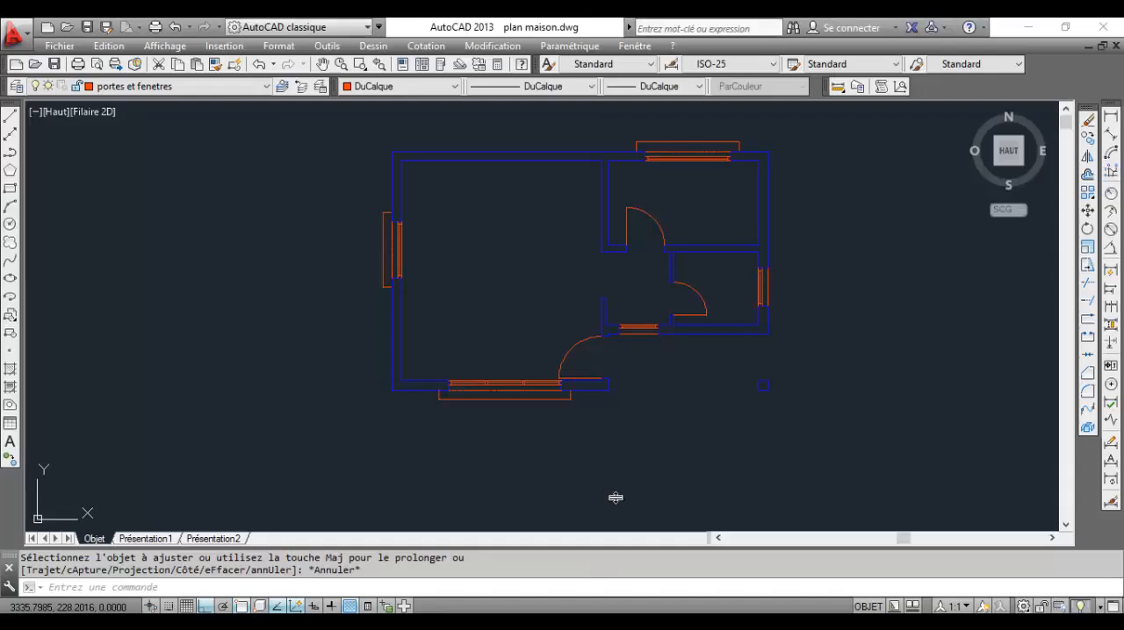
pyautogui.scroll(4, 685, 126)
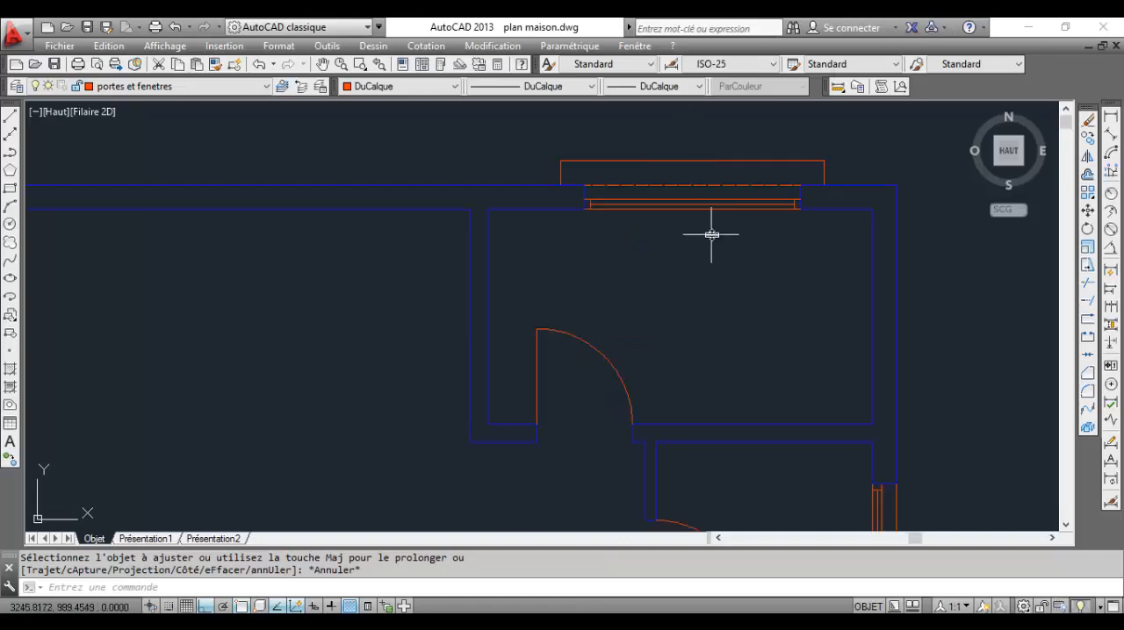
pyautogui.scroll(-4, 711, 234)
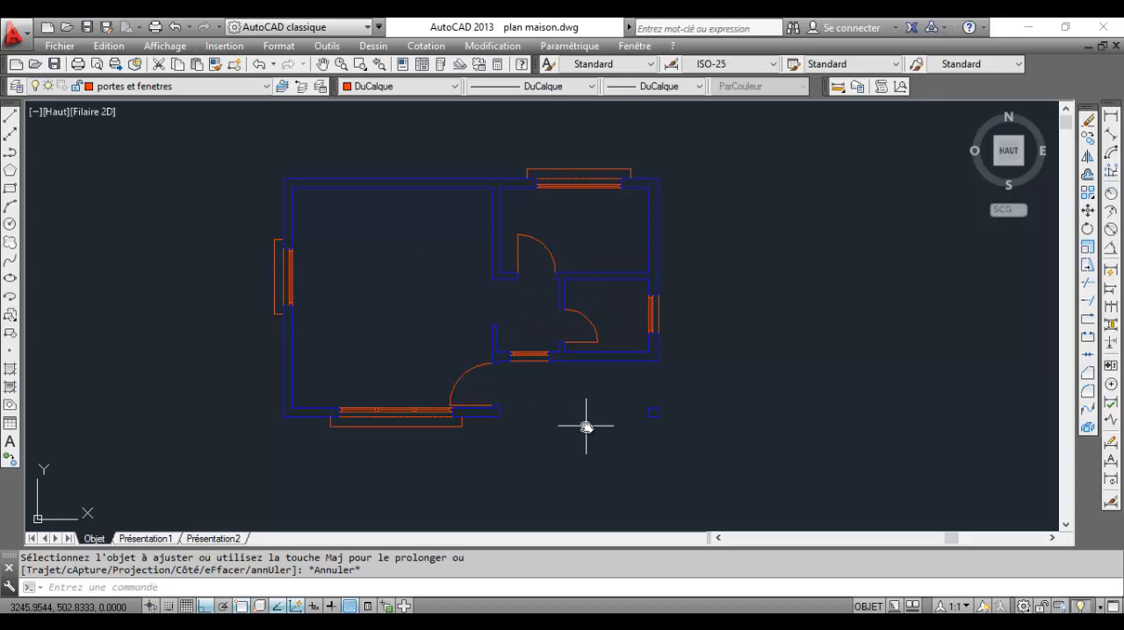
pyautogui.scroll(2, 586, 427)
pyautogui.scroll(-2, 547, 407)
pyautogui.moveTo(560, 396); pyautogui.dragTo(650, 414, button='middle')
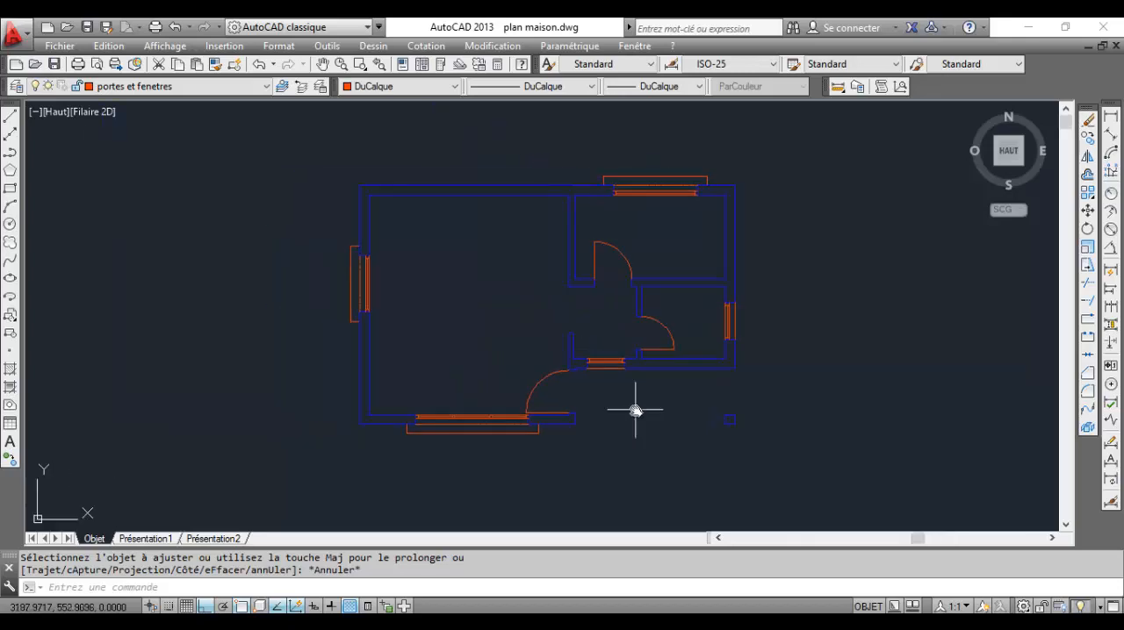
# Create a new layer named "ecriture" and set its colour to blue
pyautogui.click(20, 85)
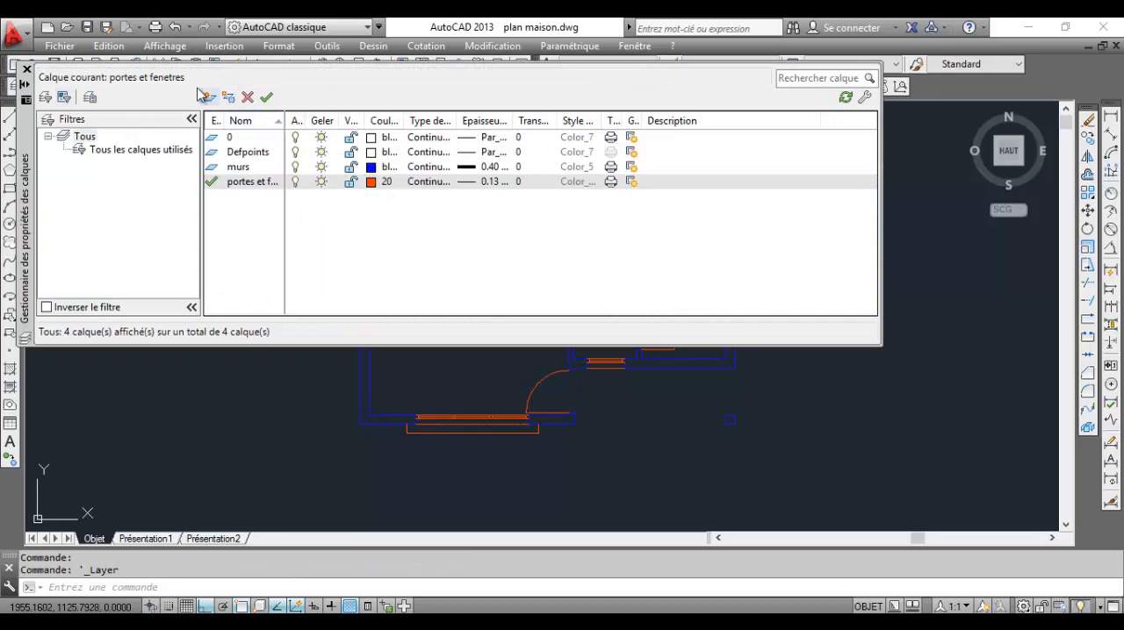
pyautogui.click(208, 98)
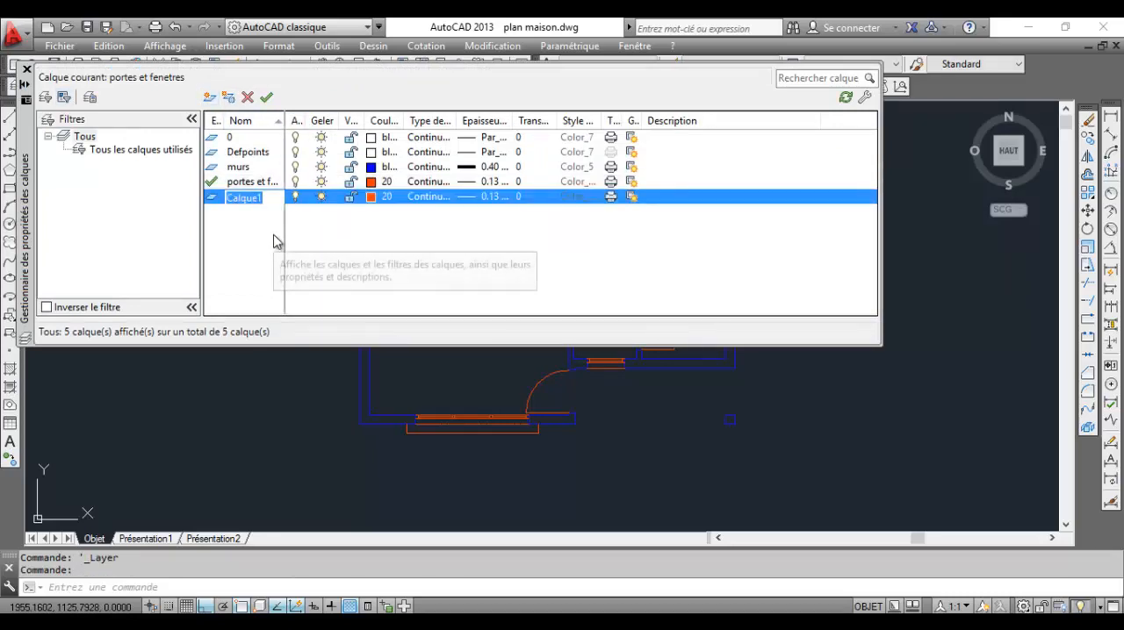
pyautogui.write('ecriture')
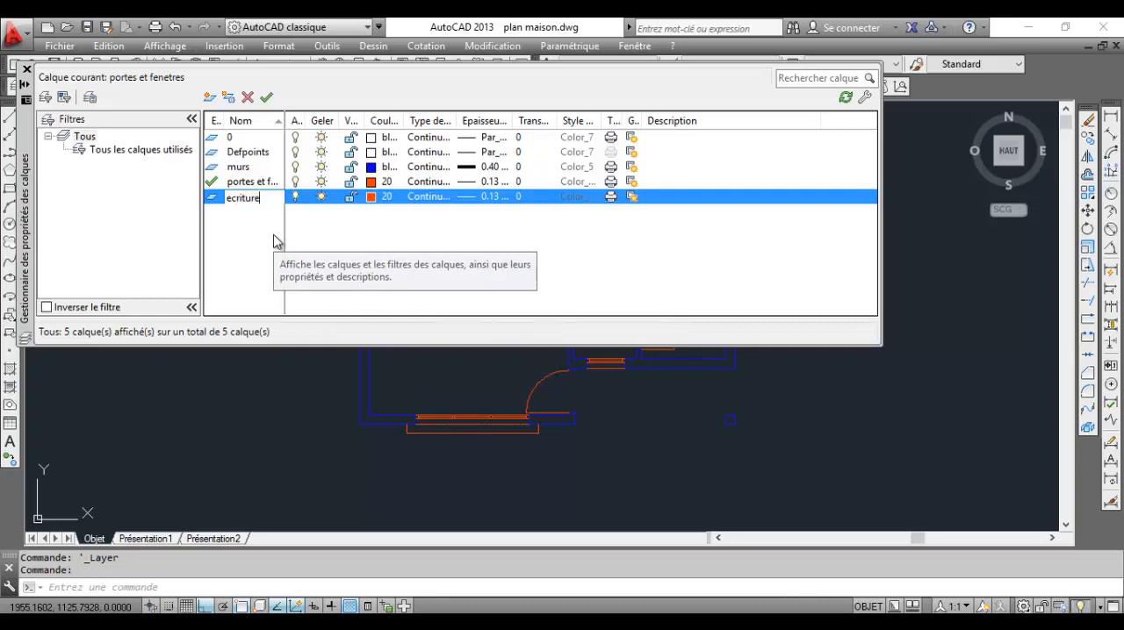
pyautogui.click(370, 197)
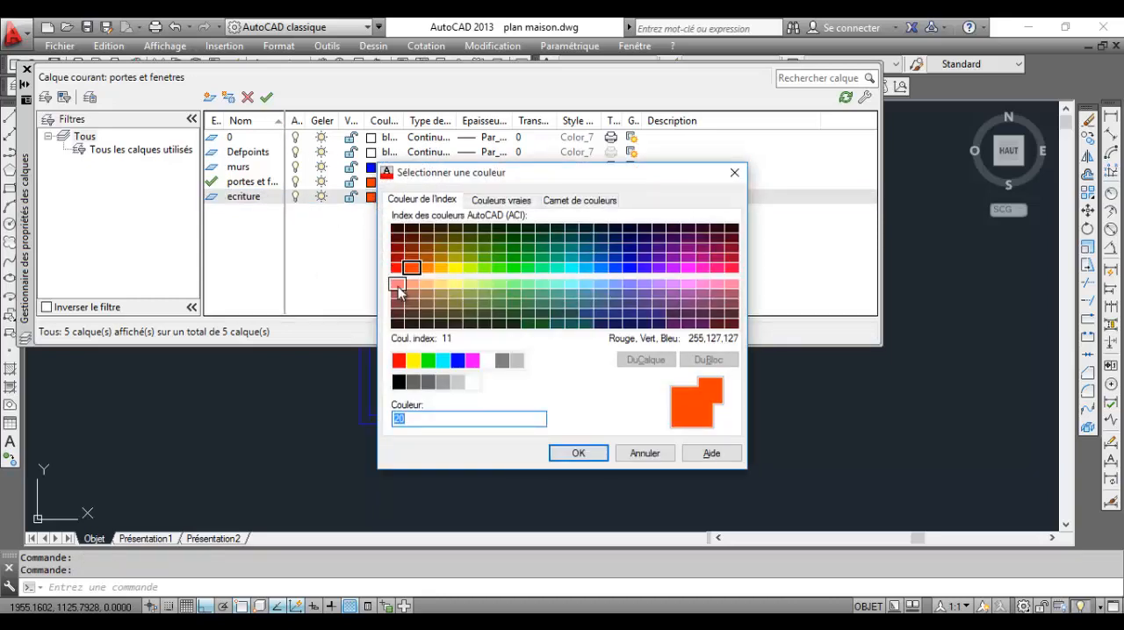
pyautogui.click(457, 359)
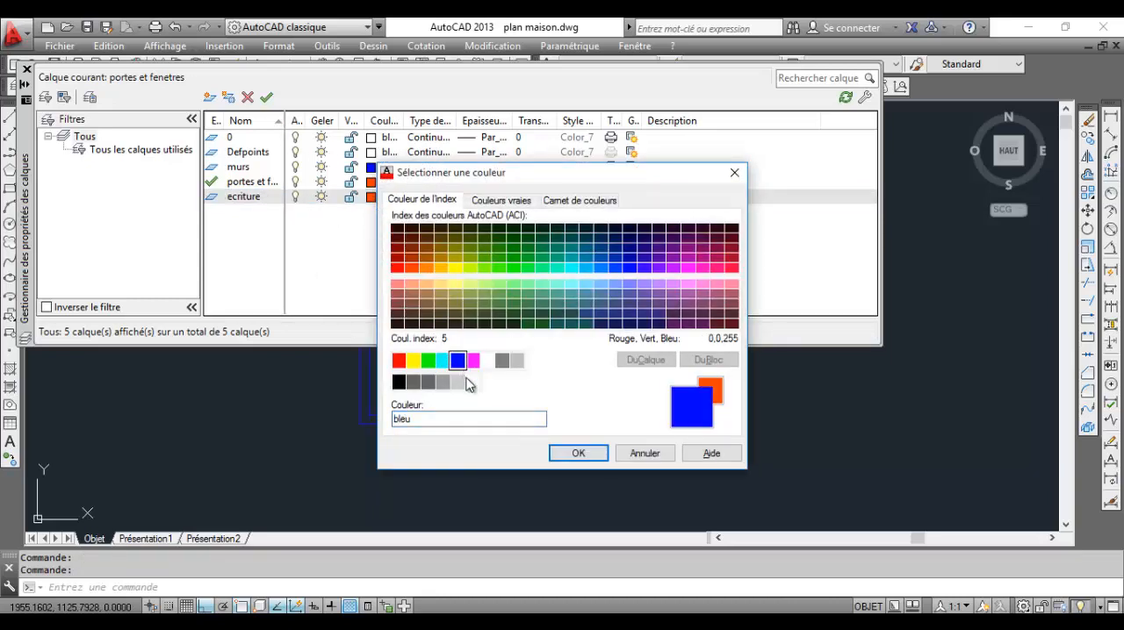
pyautogui.click(578, 453)
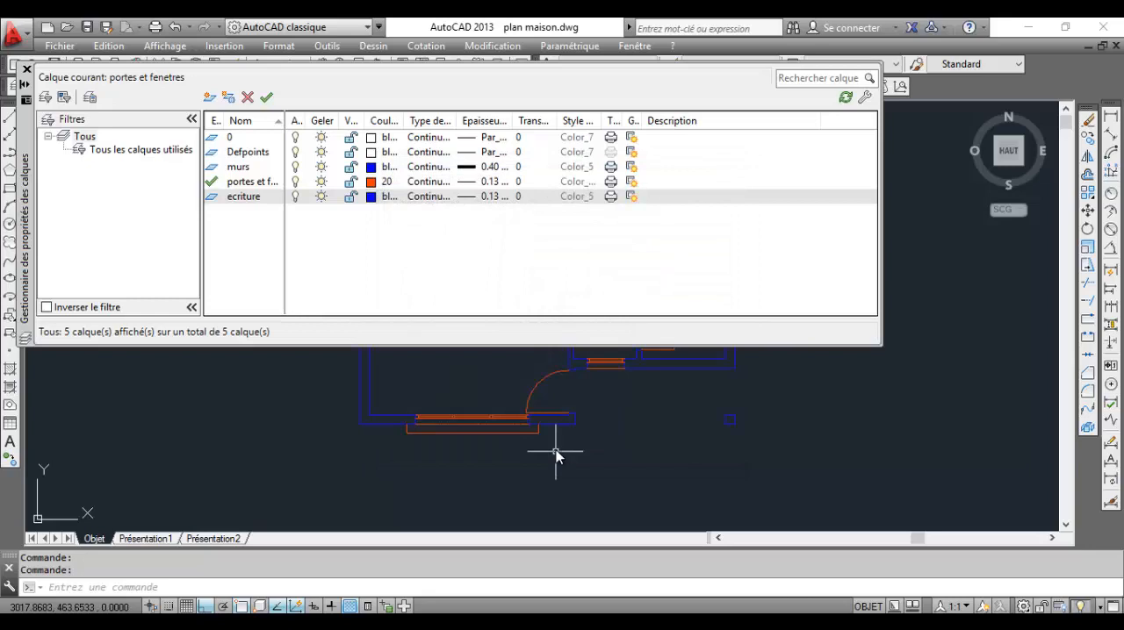
# Set the ecriture layer's lineweight to 0.35 mm and make it the current layer
pyautogui.click(485, 196)
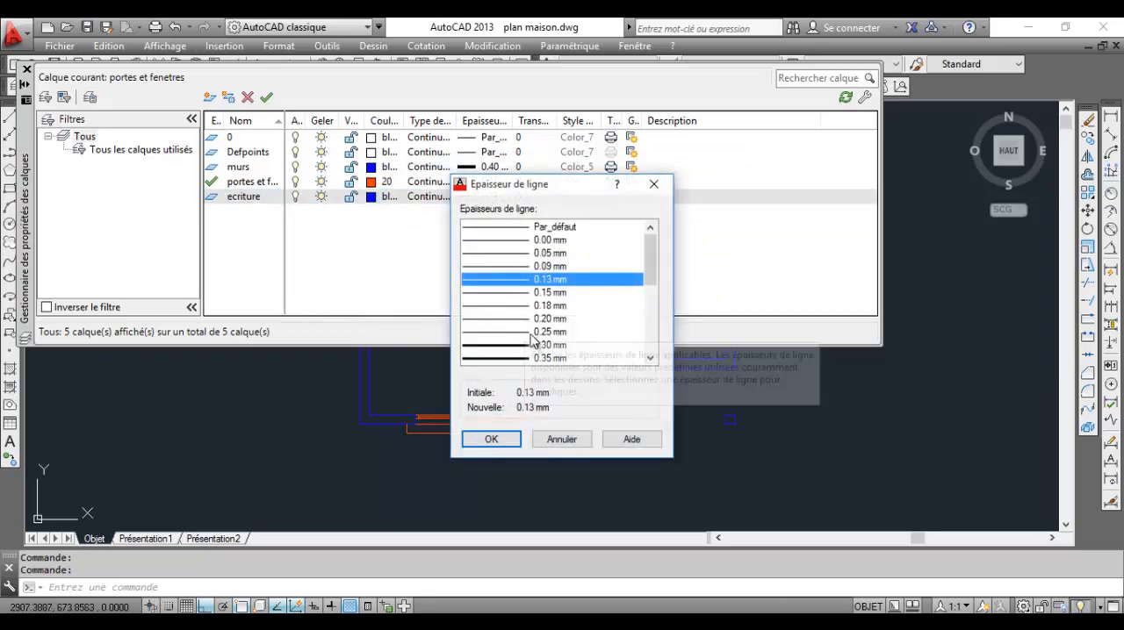
pyautogui.click(531, 345)
pyautogui.click(533, 358)
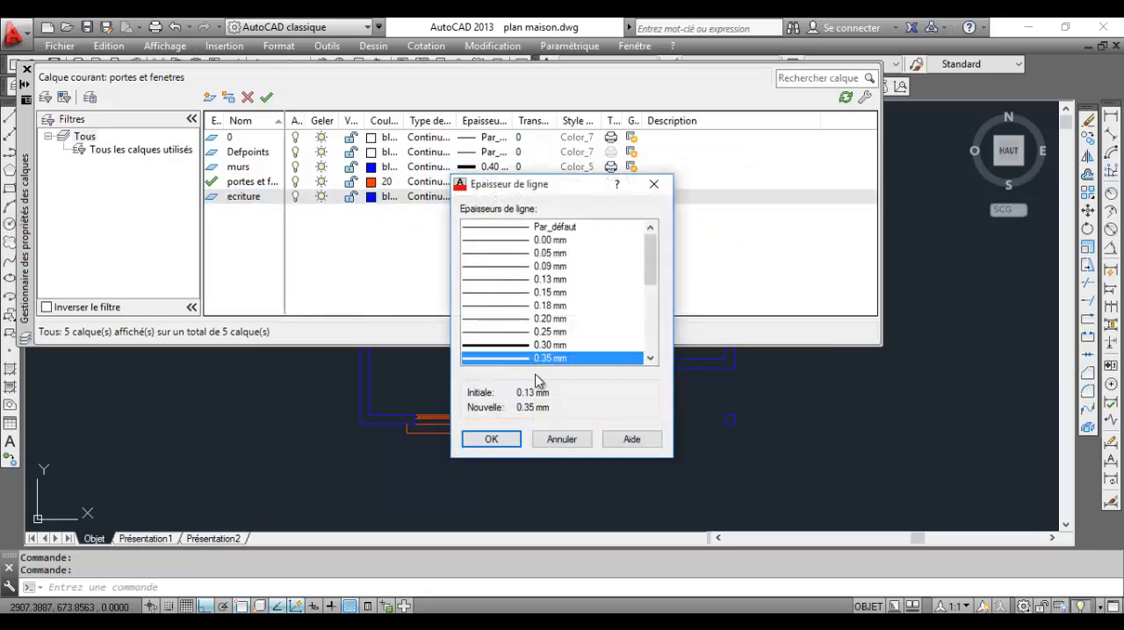
pyautogui.click(491, 439)
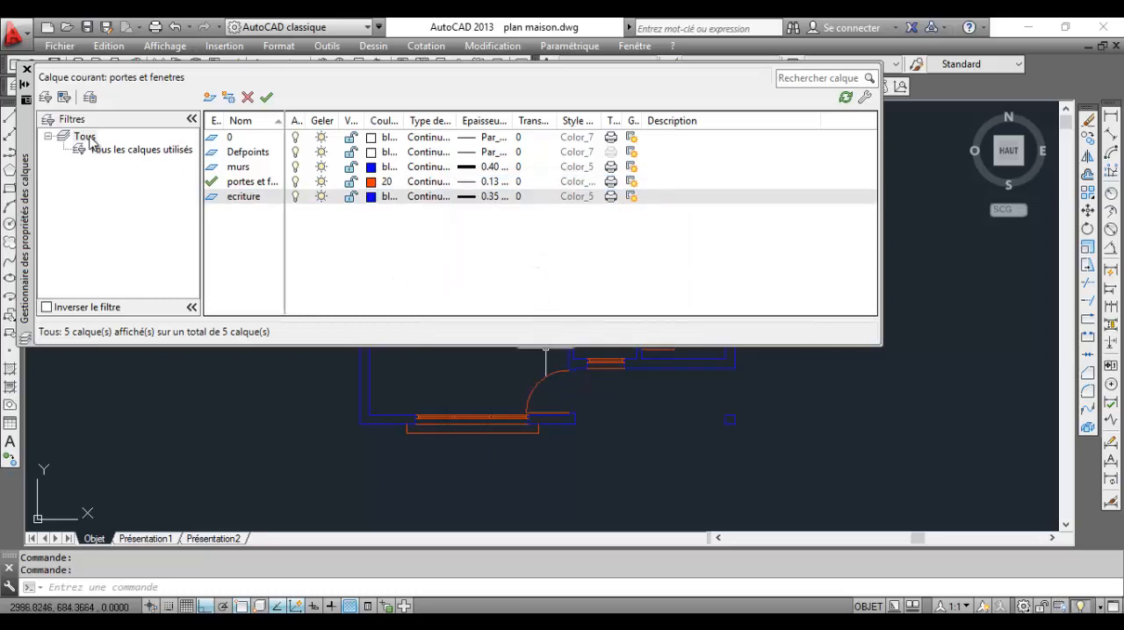
pyautogui.click(266, 98)
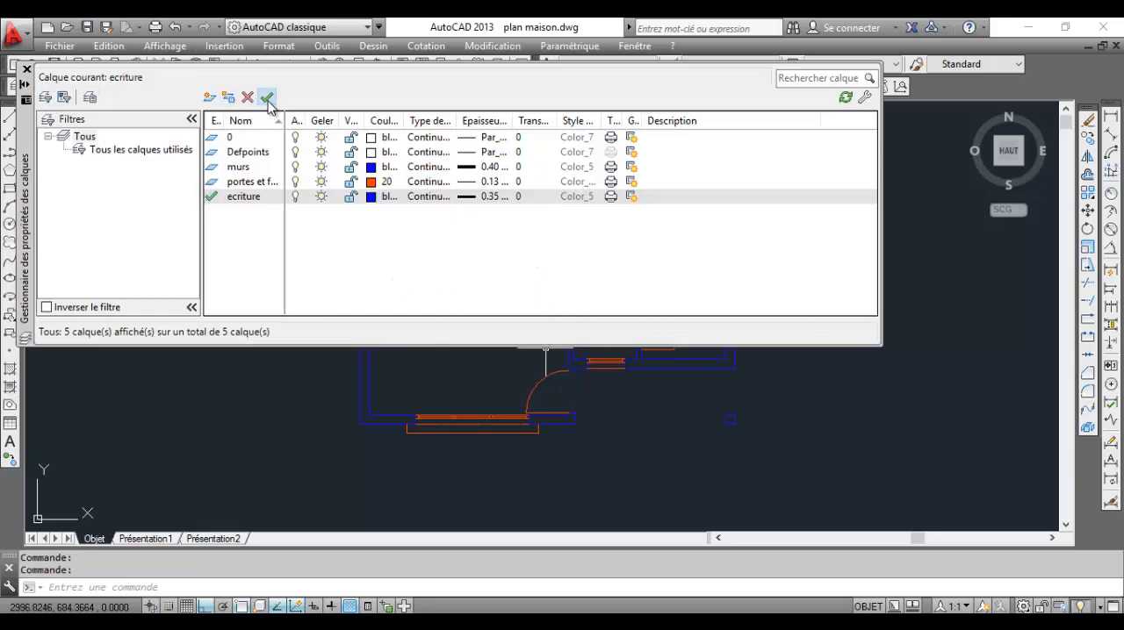
pyautogui.click(27, 70)
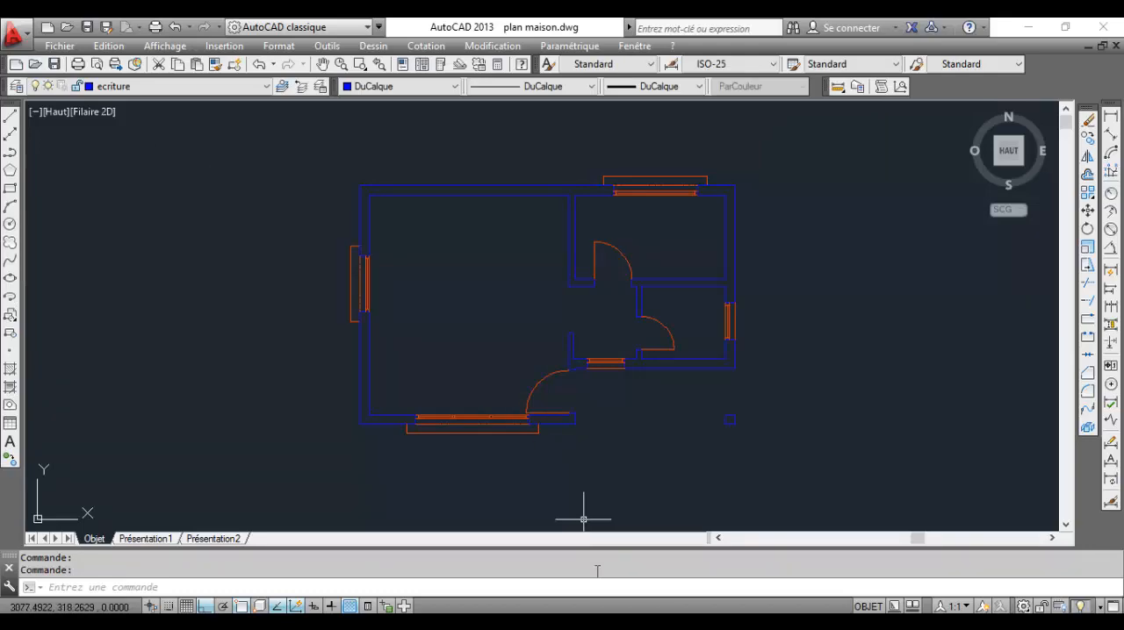
# Start a multiline text in the large room with a text height of 15 and the Cambria font
pyautogui.hotkey('alt', 'Tab')
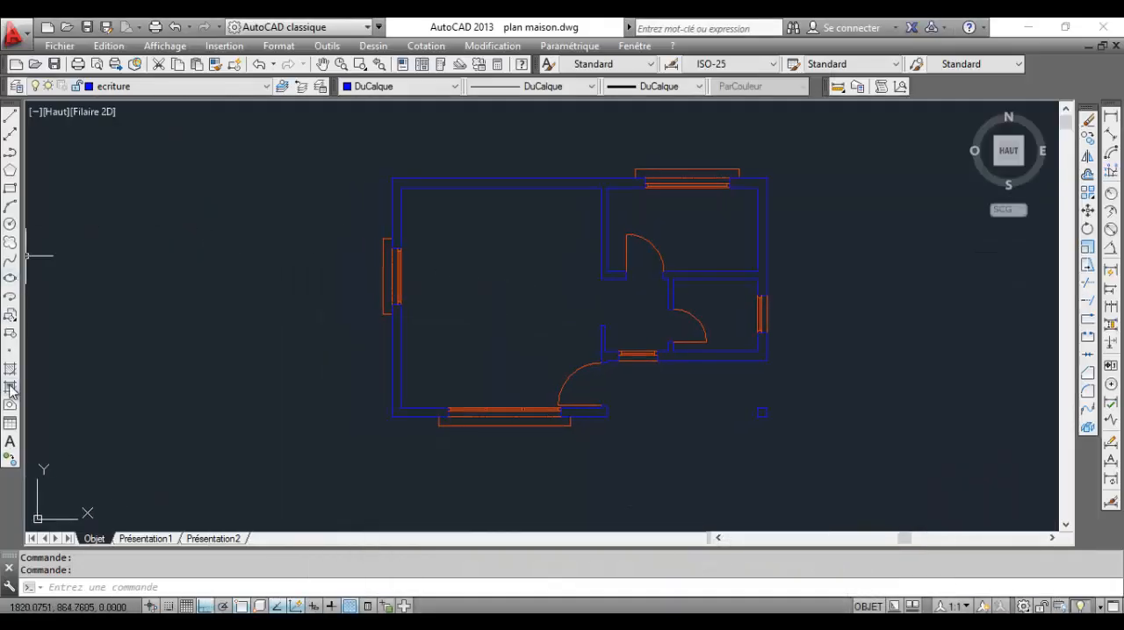
pyautogui.click(10, 444)
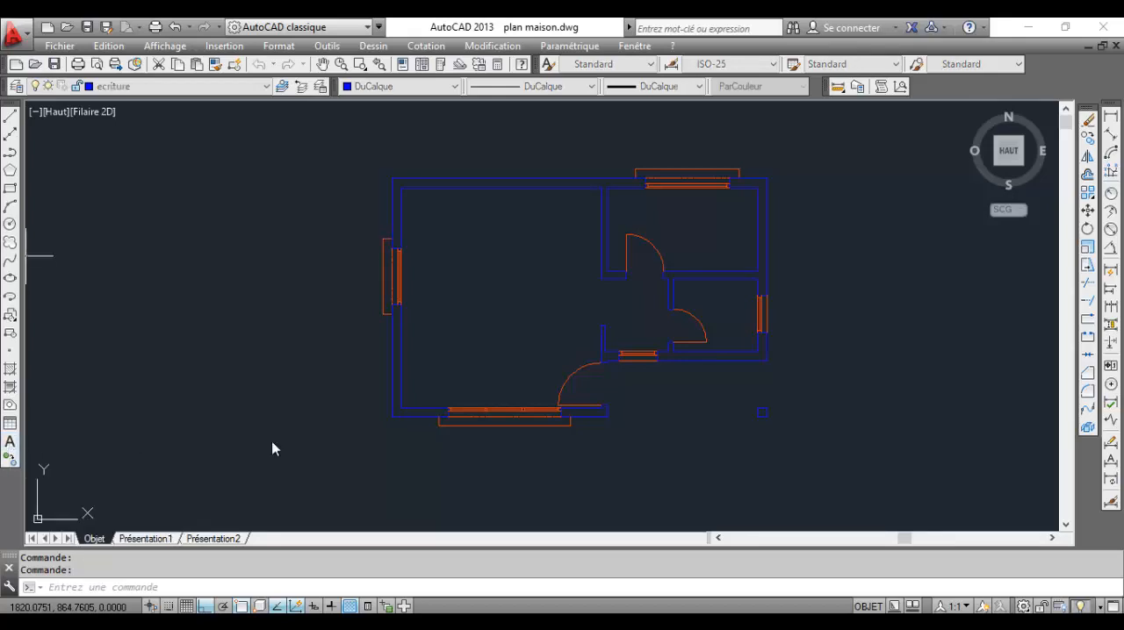
pyautogui.click(430, 244)
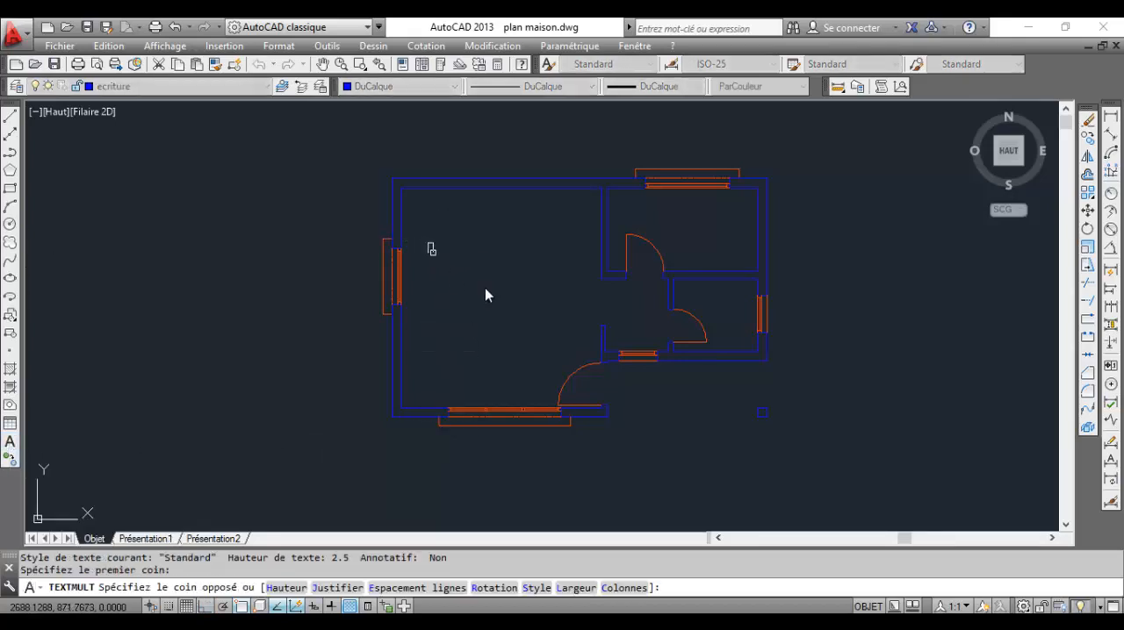
pyautogui.click(552, 299)
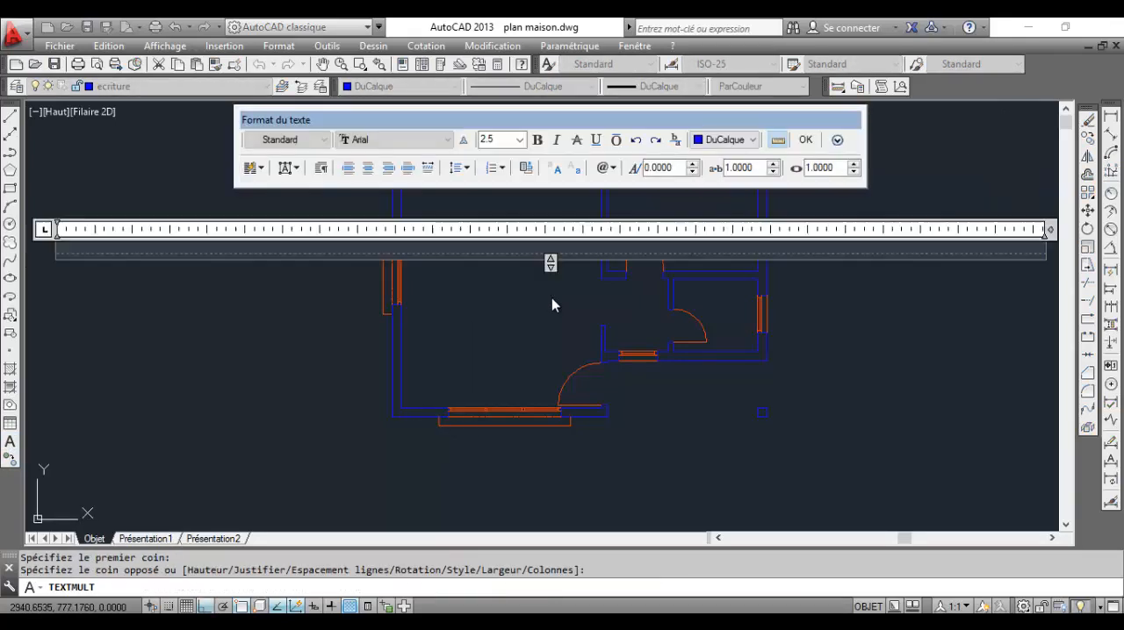
pyautogui.click(479, 139)
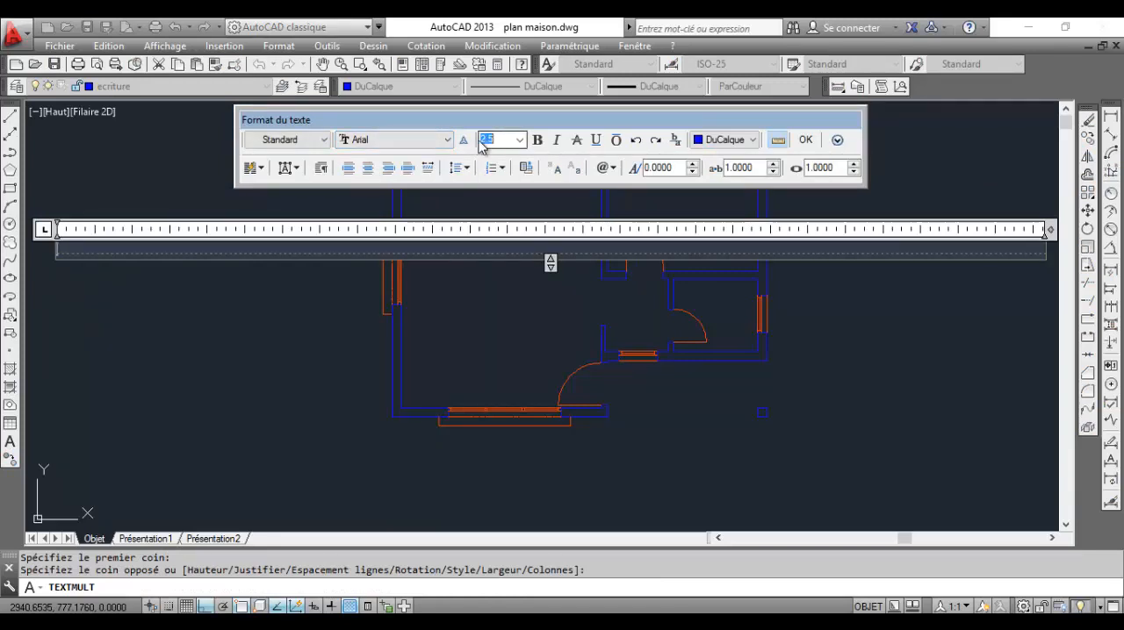
pyautogui.write('15')
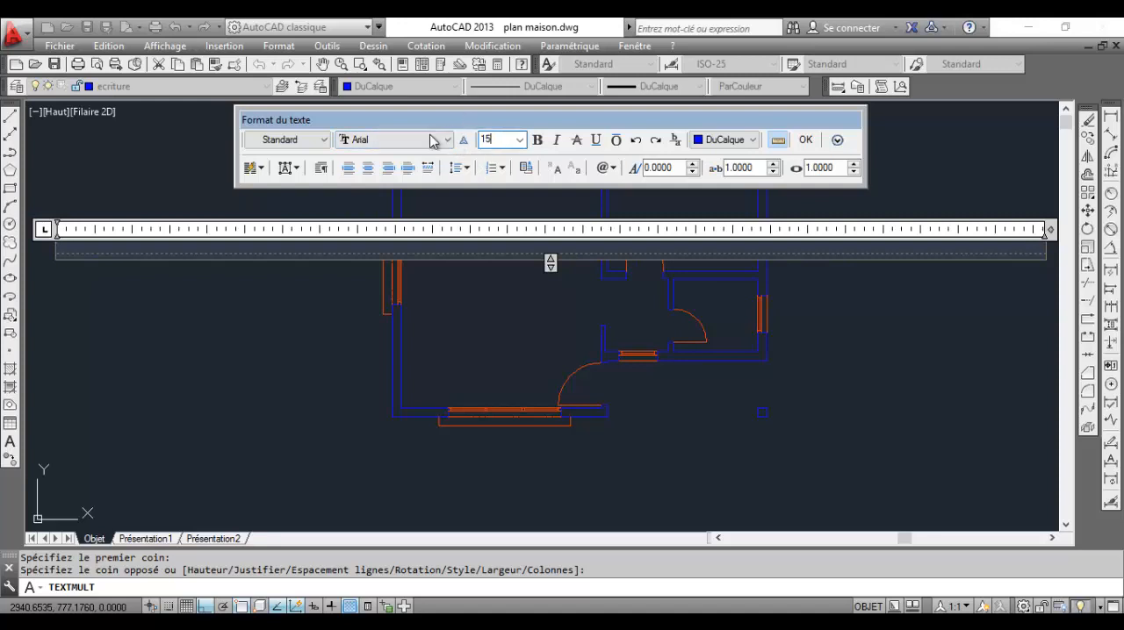
pyautogui.click(431, 140)
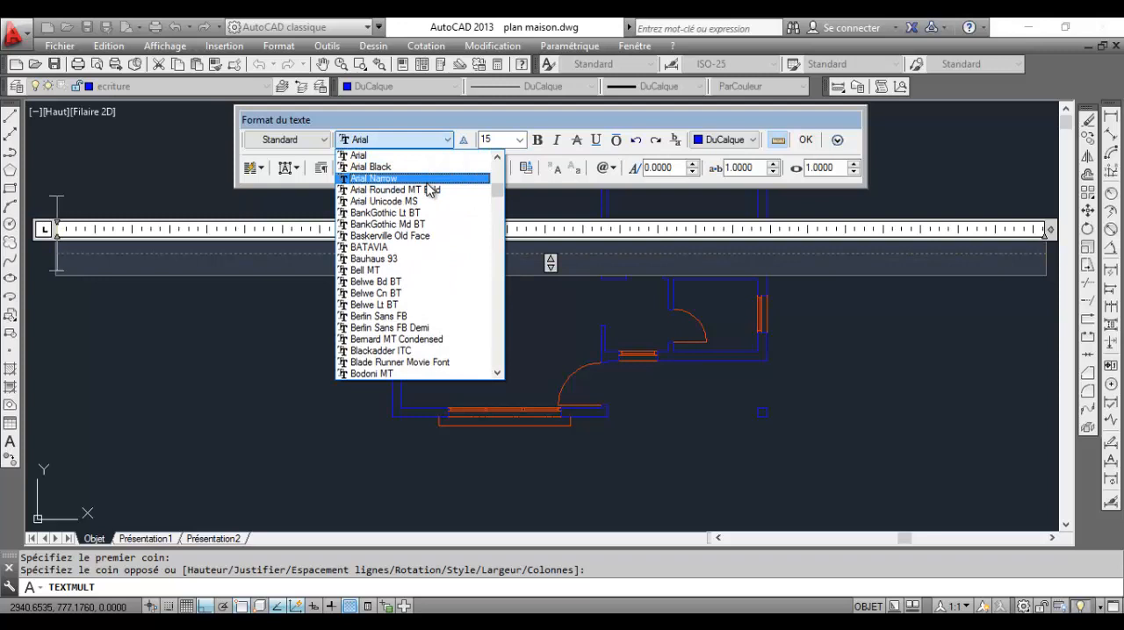
pyautogui.scroll(4, 430, 189)
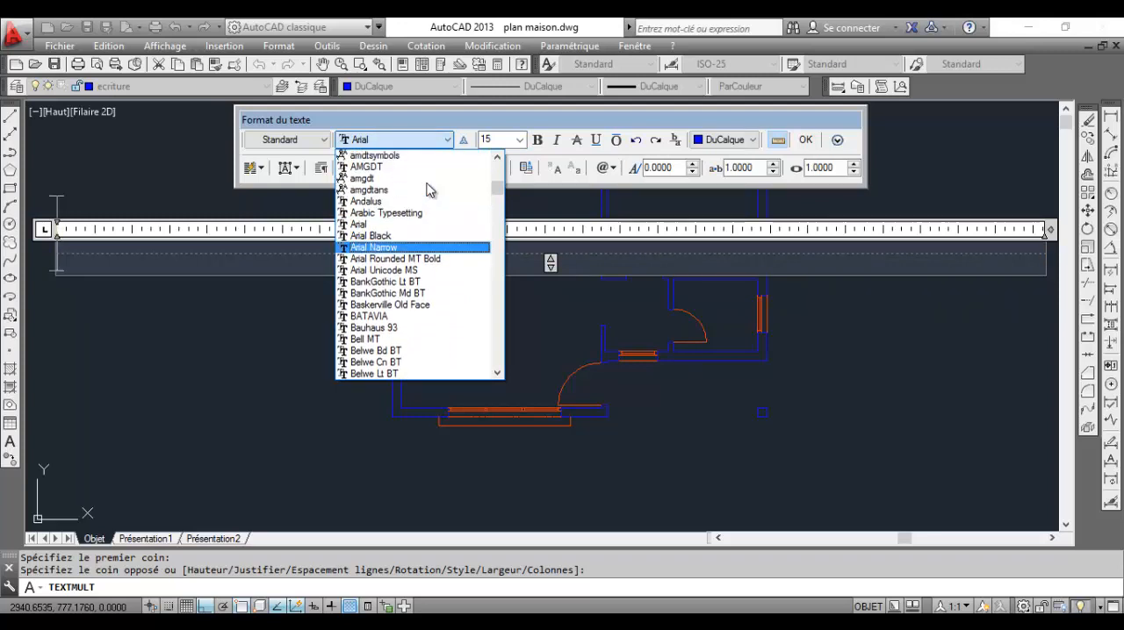
pyautogui.scroll(6, 431, 189)
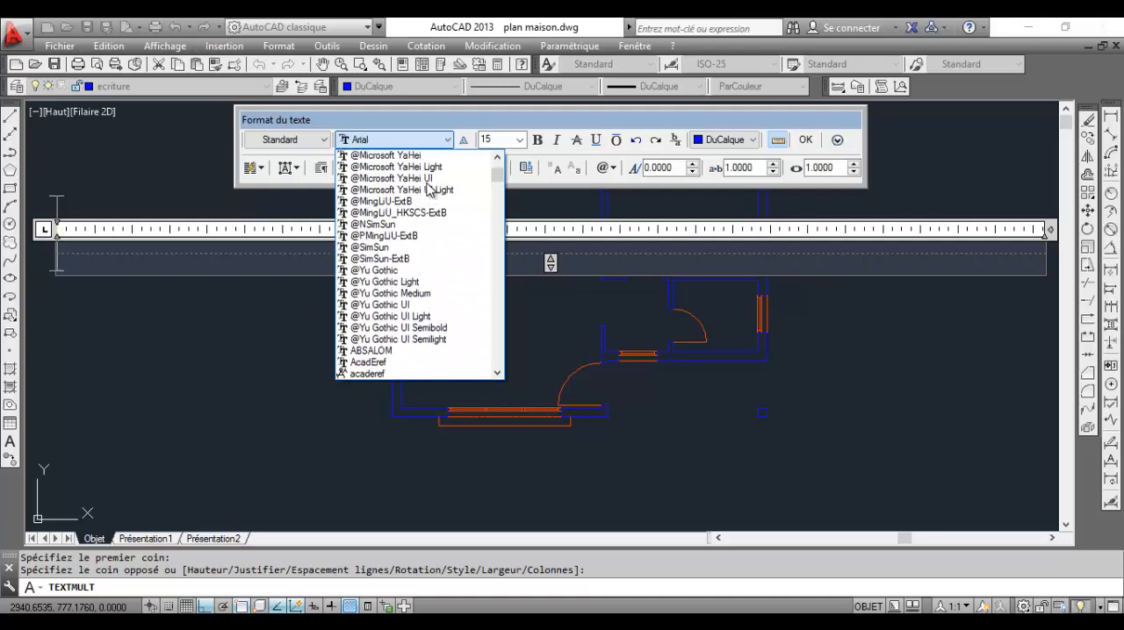
pyautogui.write('cam')
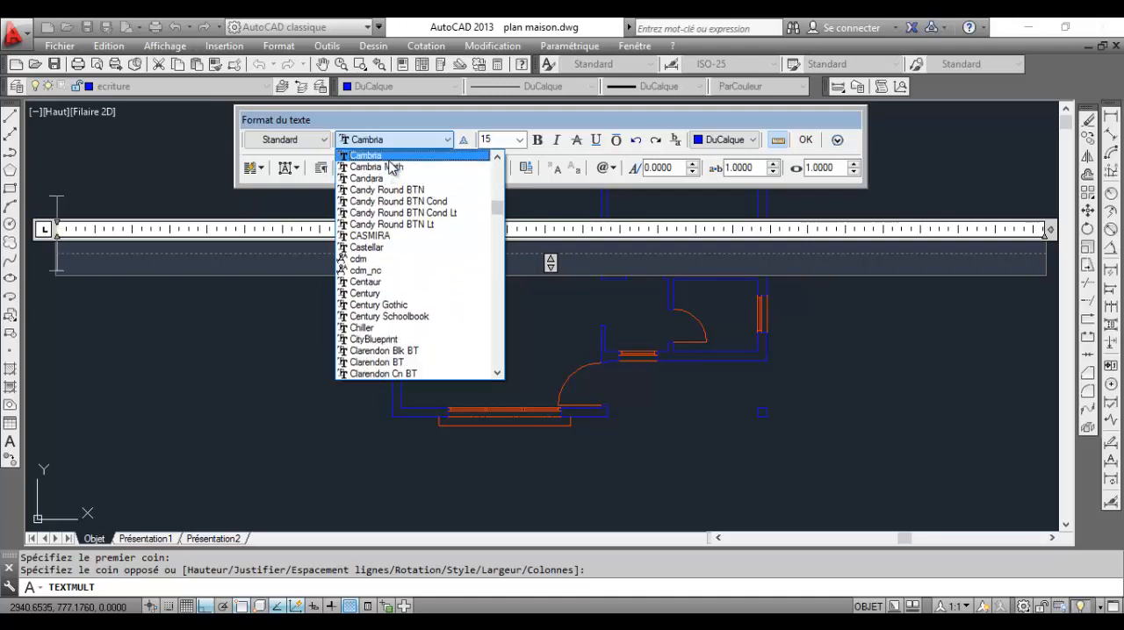
pyautogui.press('Return')
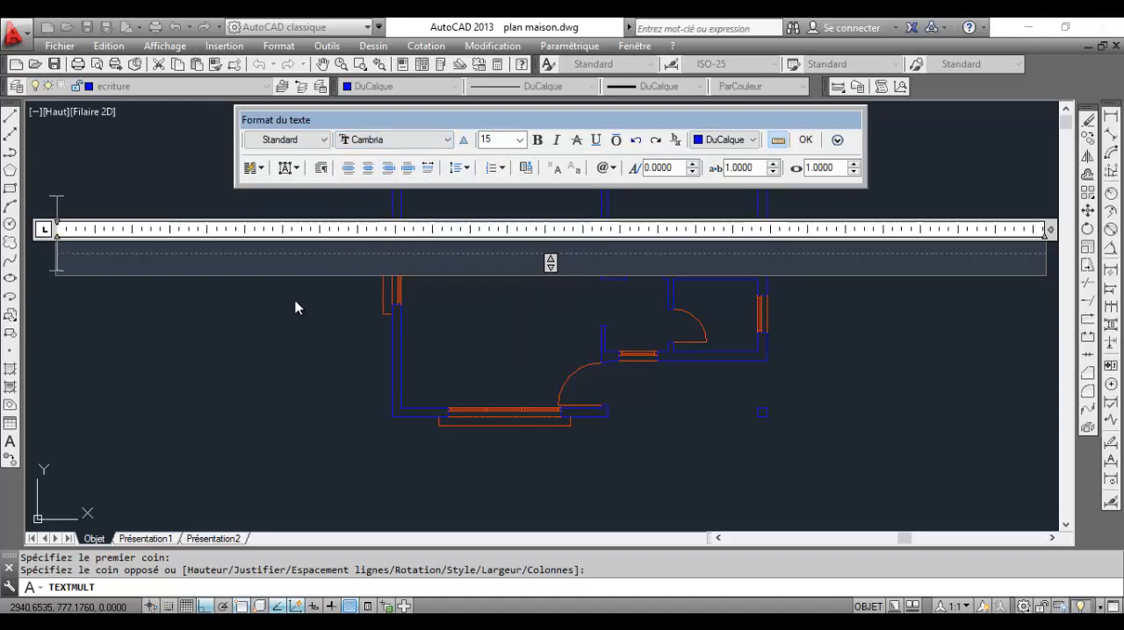
# Write the room label "Studio" with a capital S and finish the text
pyautogui.write('Studio')
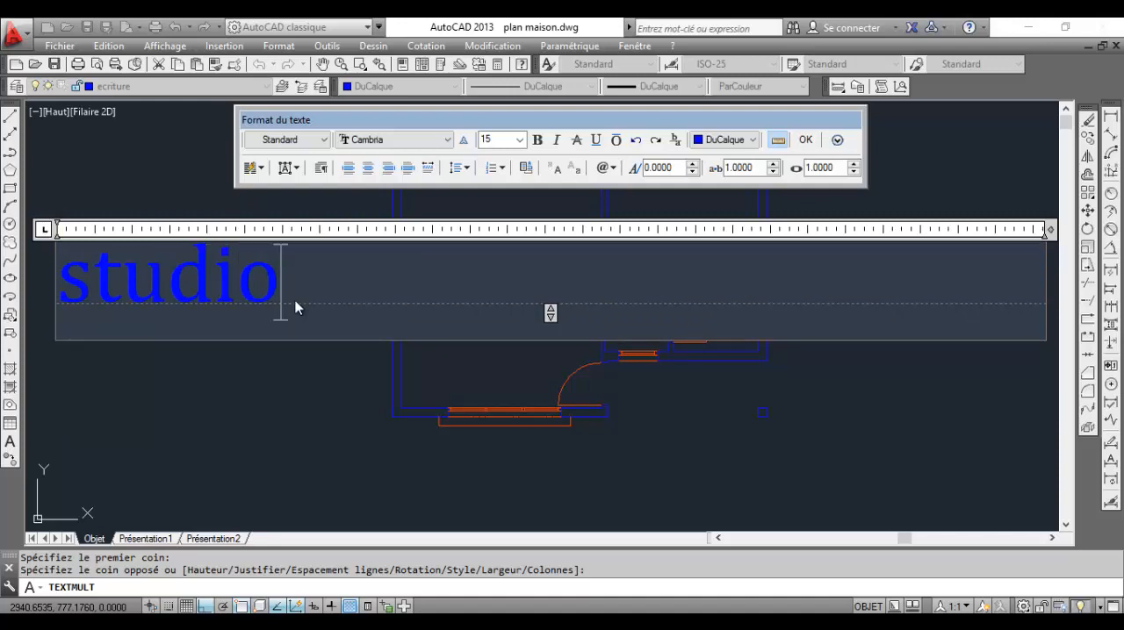
pyautogui.click(92, 283)
pyautogui.press('BackSpace')
pyautogui.write('S')
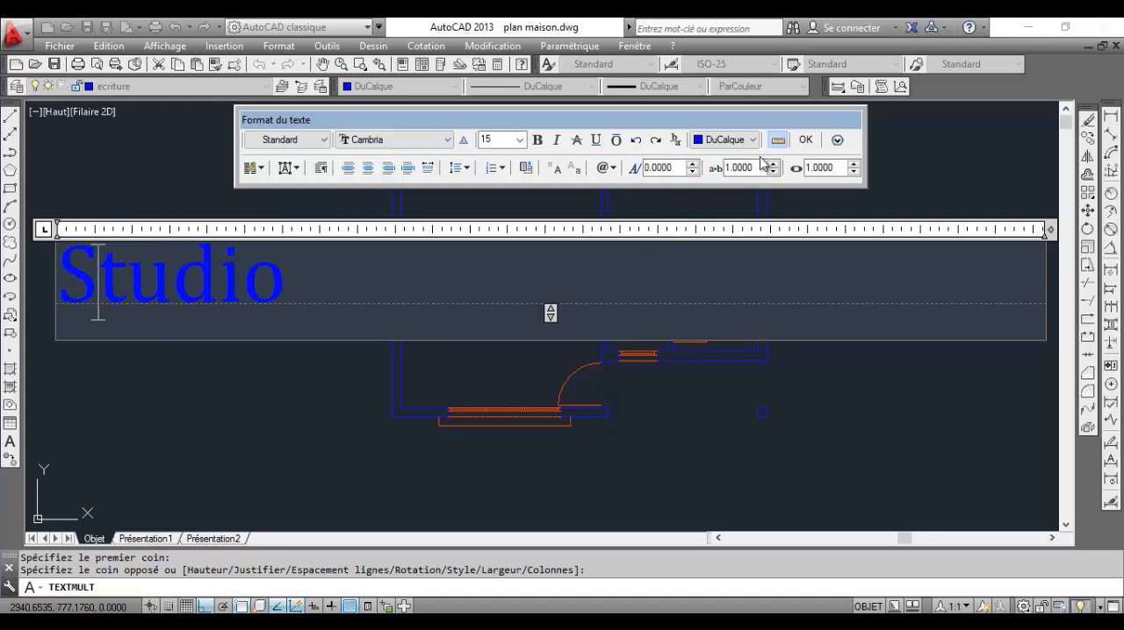
pyautogui.click(805, 140)
# Move the Studio label horizontally to the right, closer to the middle of the large room
pyautogui.scroll(6, 458, 262)
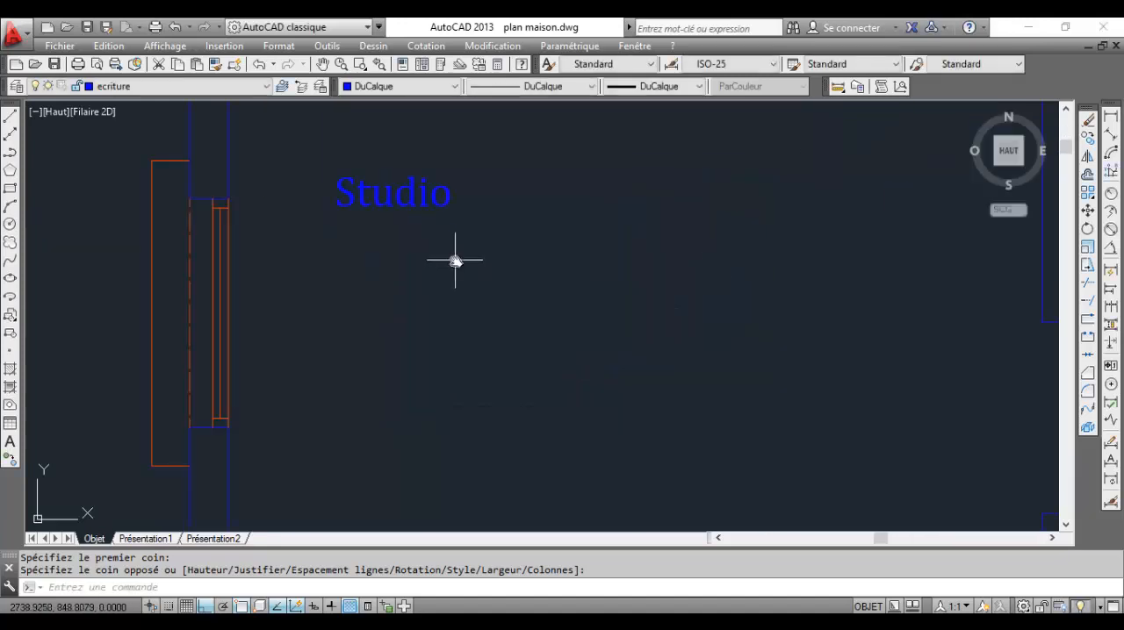
pyautogui.moveTo(454, 258); pyautogui.dragTo(545, 341, button='middle')
pyautogui.click(593, 356)
pyautogui.click(487, 234)
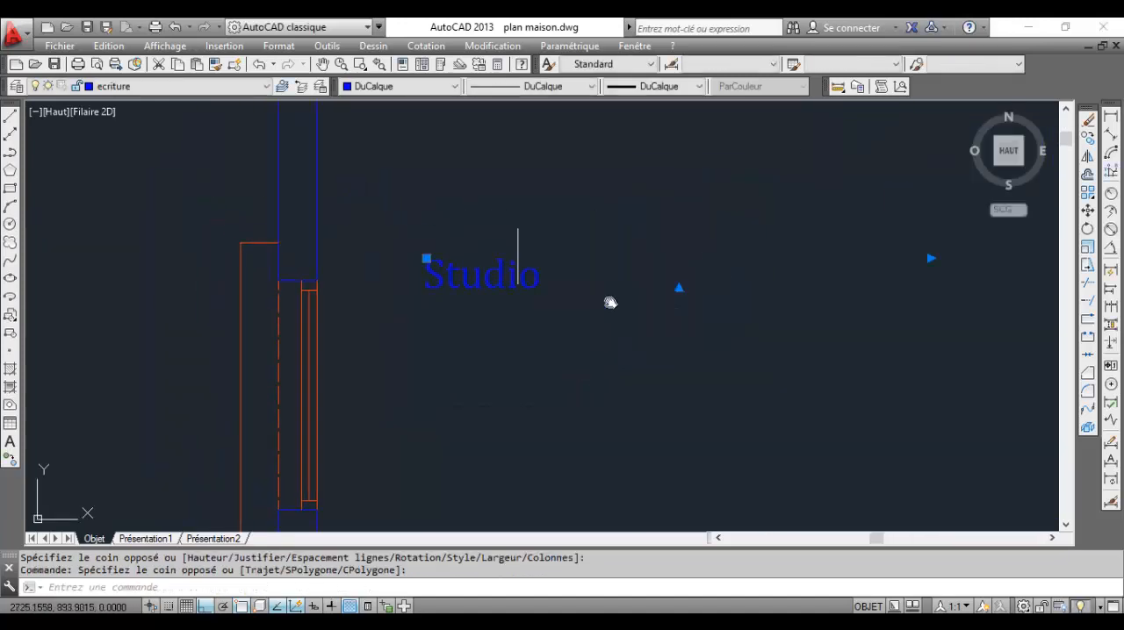
pyautogui.click(1088, 210)
pyautogui.click(686, 372)
pyautogui.click(866, 377)
pyautogui.scroll(-5, 837, 348)
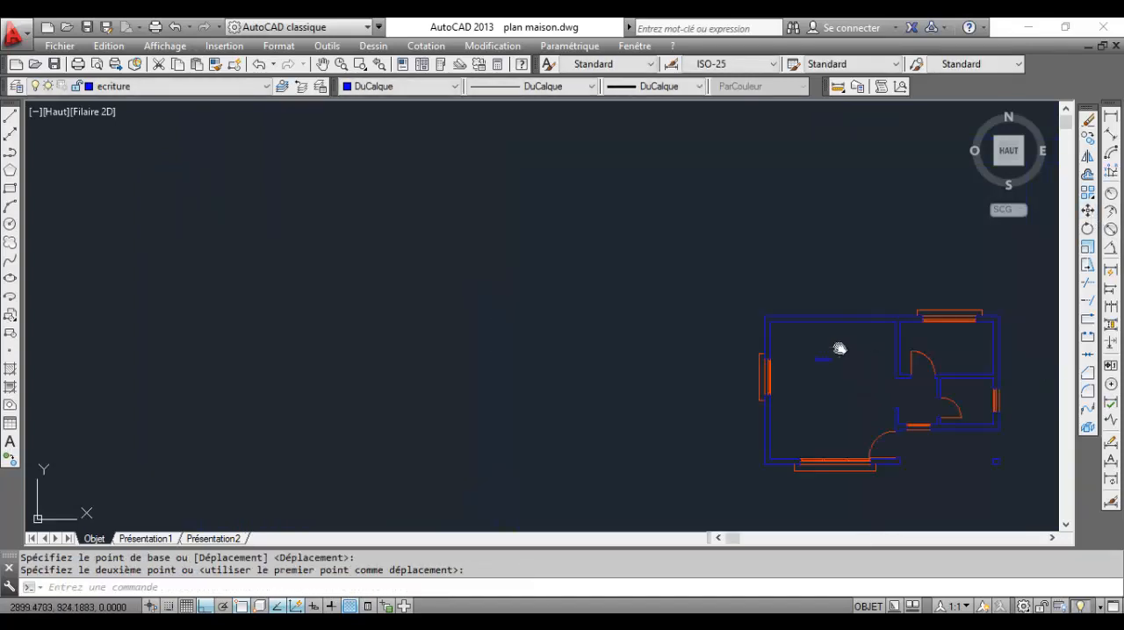
# Set the Studio label's text height to 25
pyautogui.scroll(5, 632, 322)
pyautogui.doubleClick(671, 349)
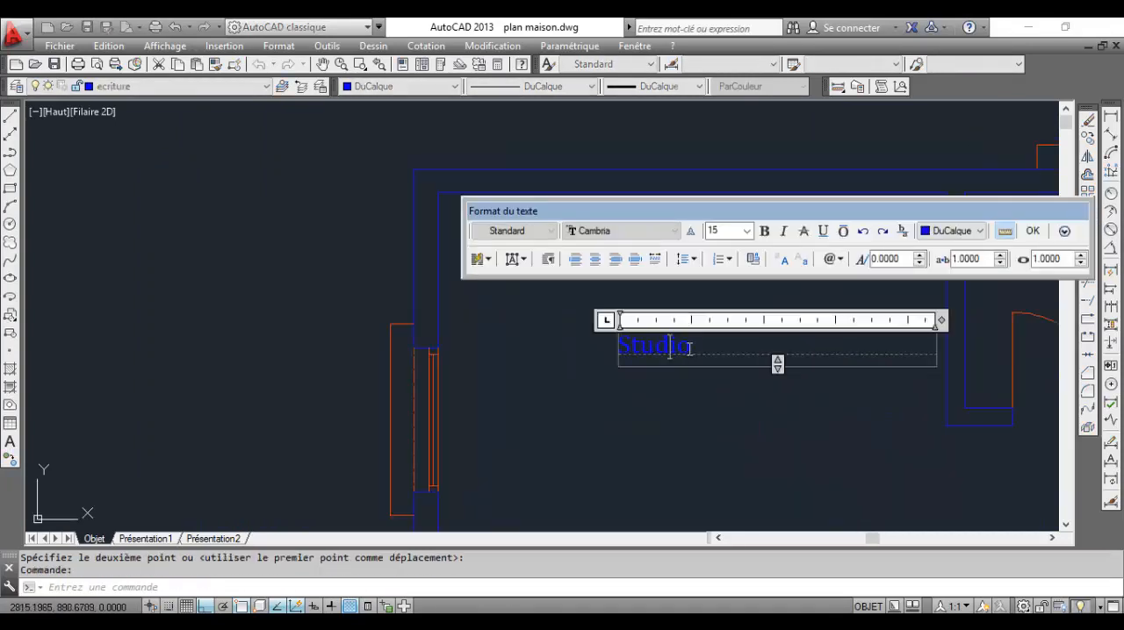
pyautogui.click(723, 230)
pyautogui.write('25')
pyautogui.press('Return')
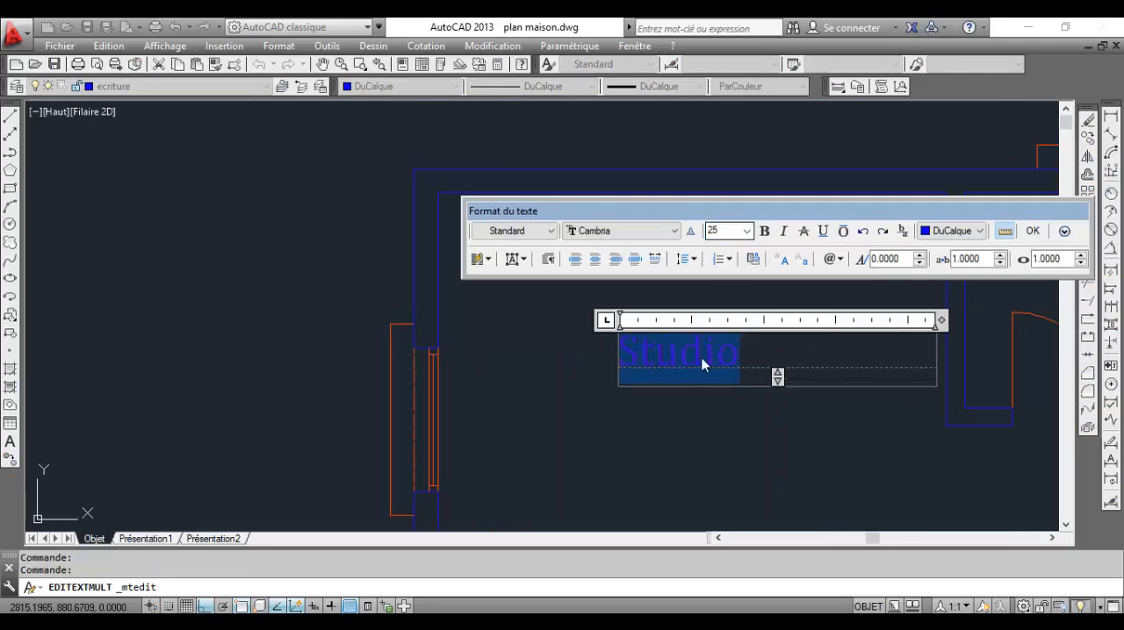
pyautogui.click(703, 452)
# Change the colour of the ecriture layer to cyan
pyautogui.scroll(-3, 714, 409)
pyautogui.moveTo(715, 409); pyautogui.dragTo(537, 244, button='middle')
pyautogui.scroll(4, 556, 240)
pyautogui.scroll(-4, 557, 240)
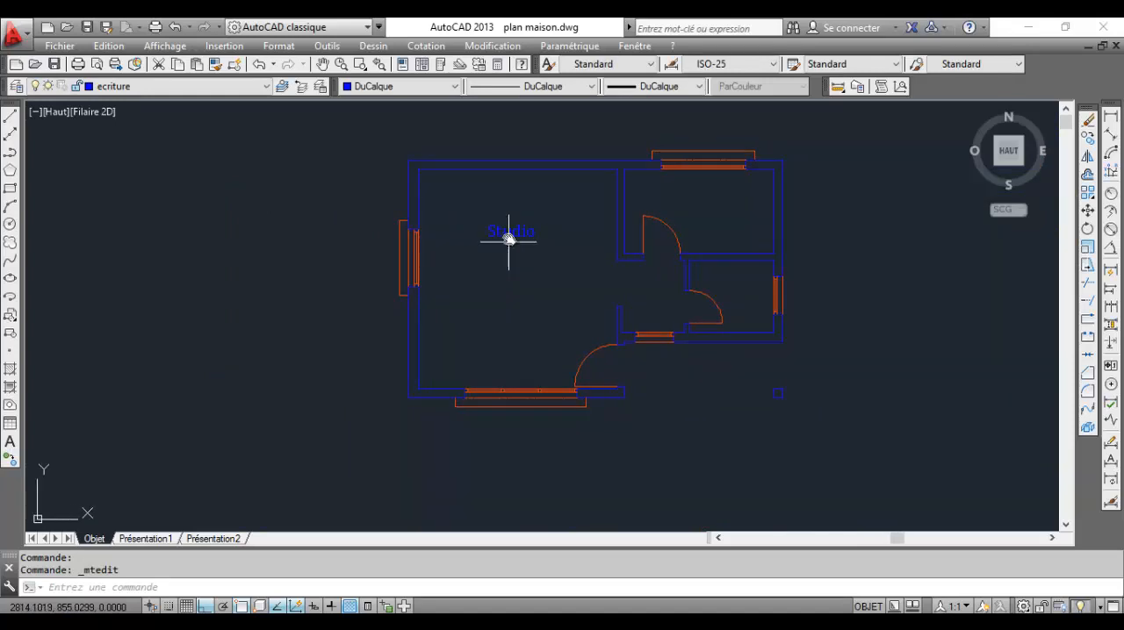
pyautogui.scroll(2, 532, 248)
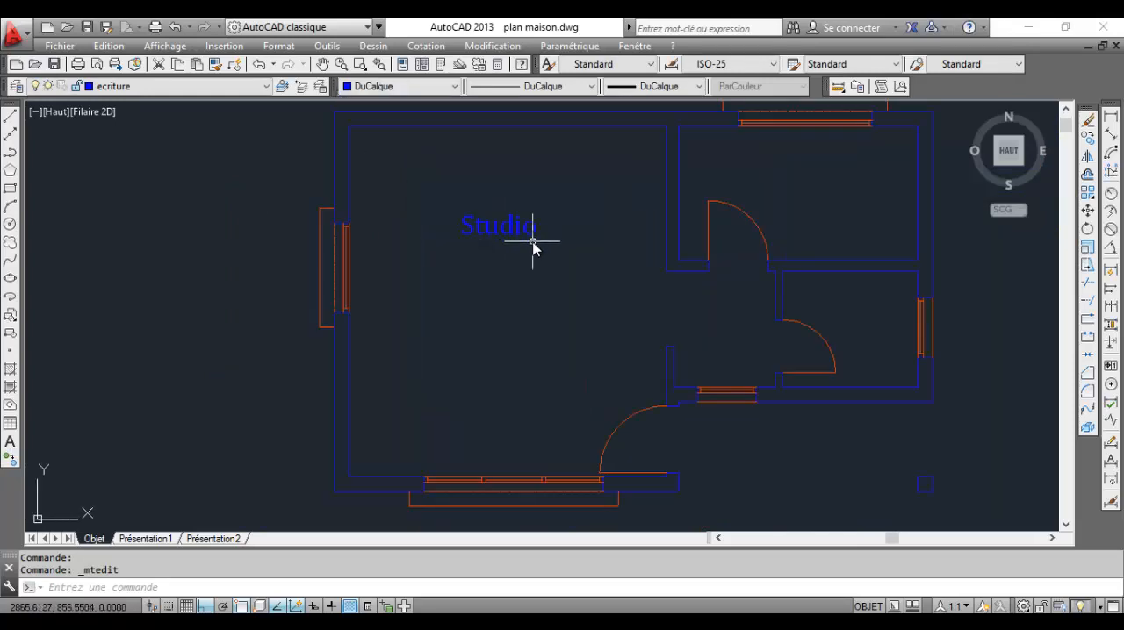
pyautogui.click(216, 86)
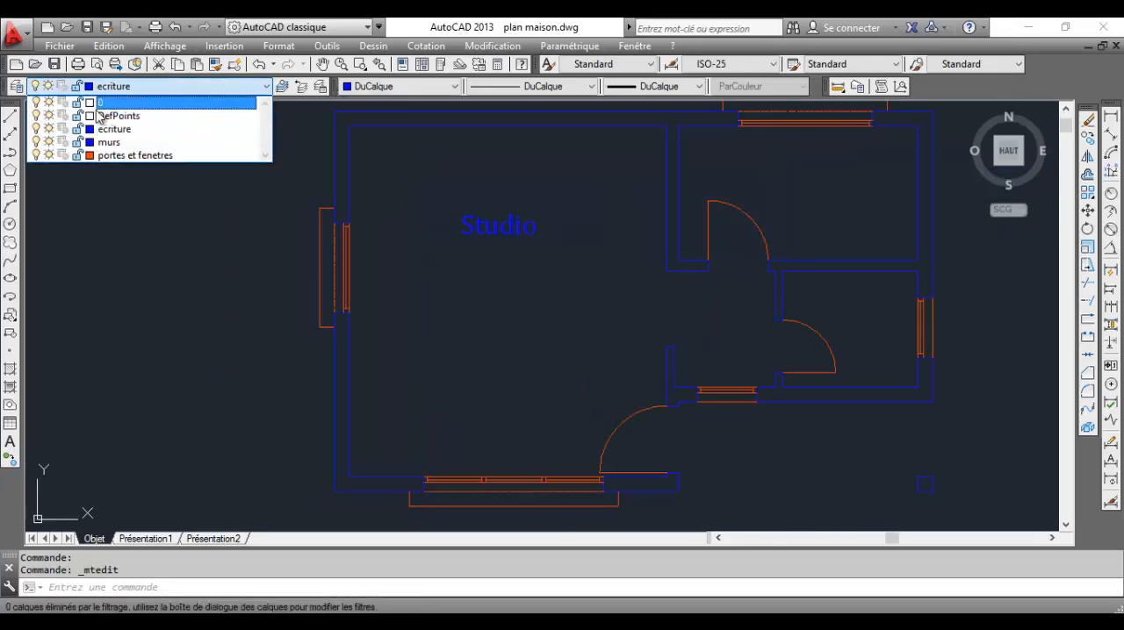
pyautogui.click(17, 86)
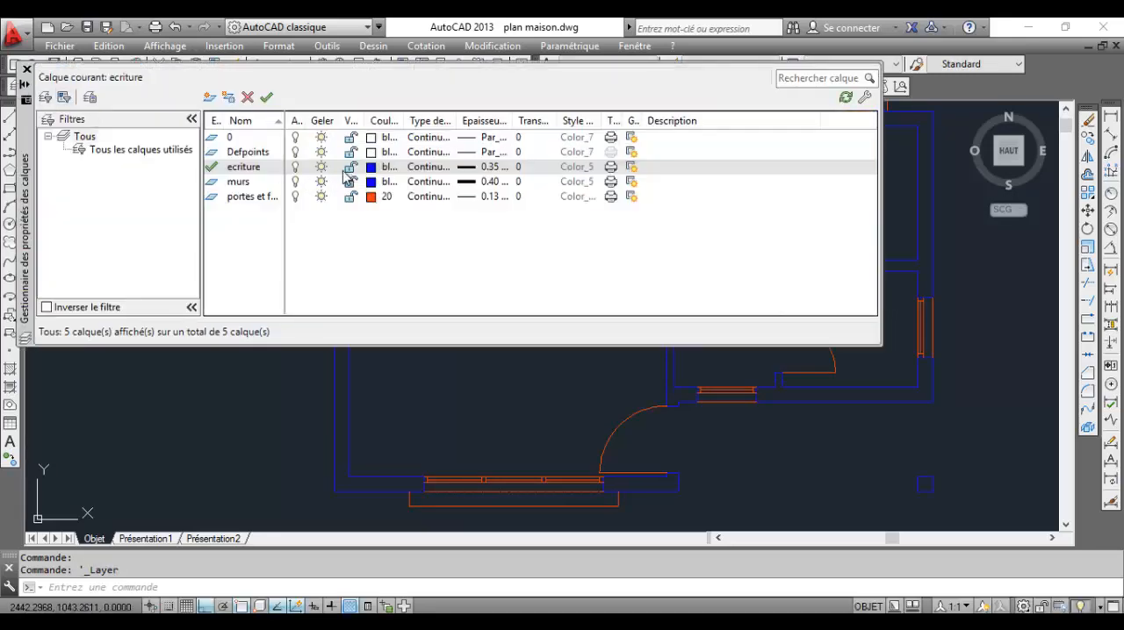
pyautogui.click(370, 168)
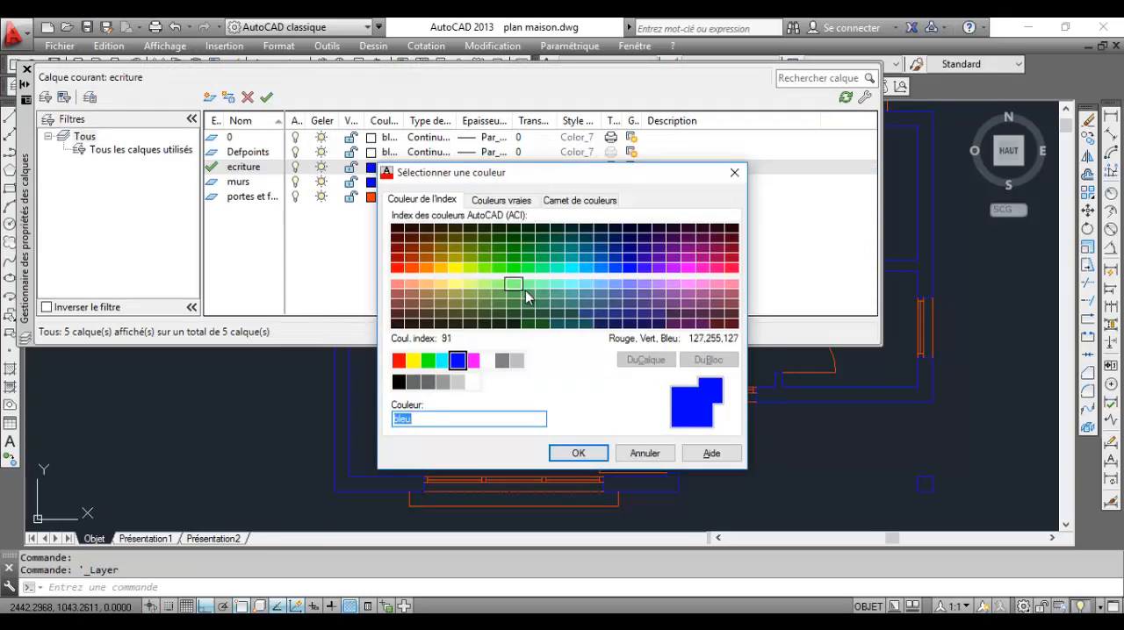
pyautogui.click(442, 360)
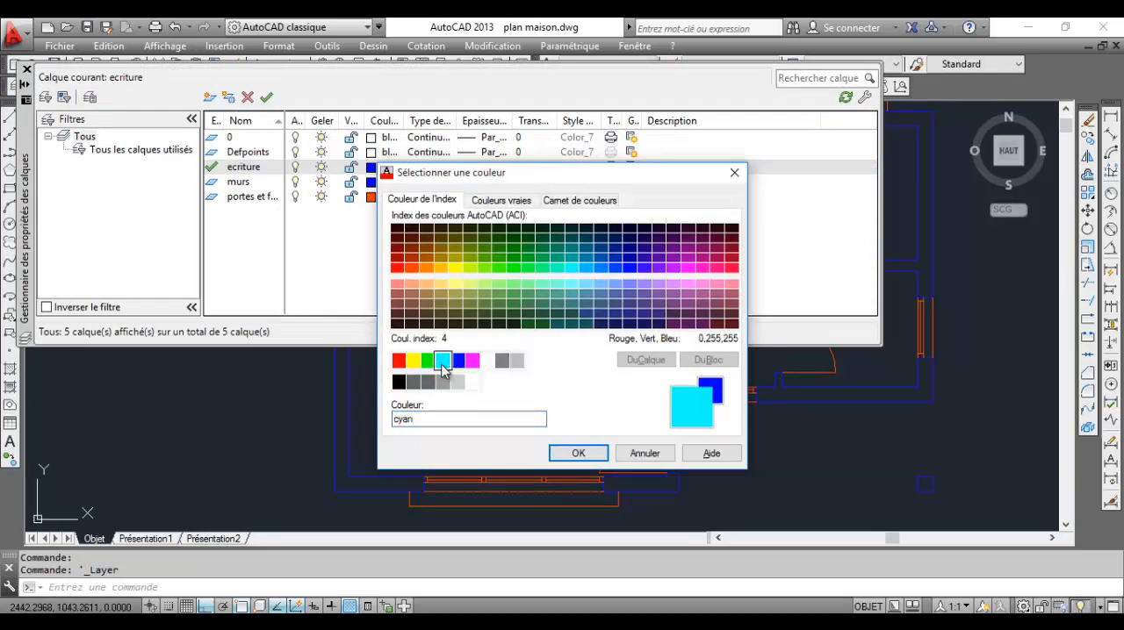
pyautogui.click(576, 454)
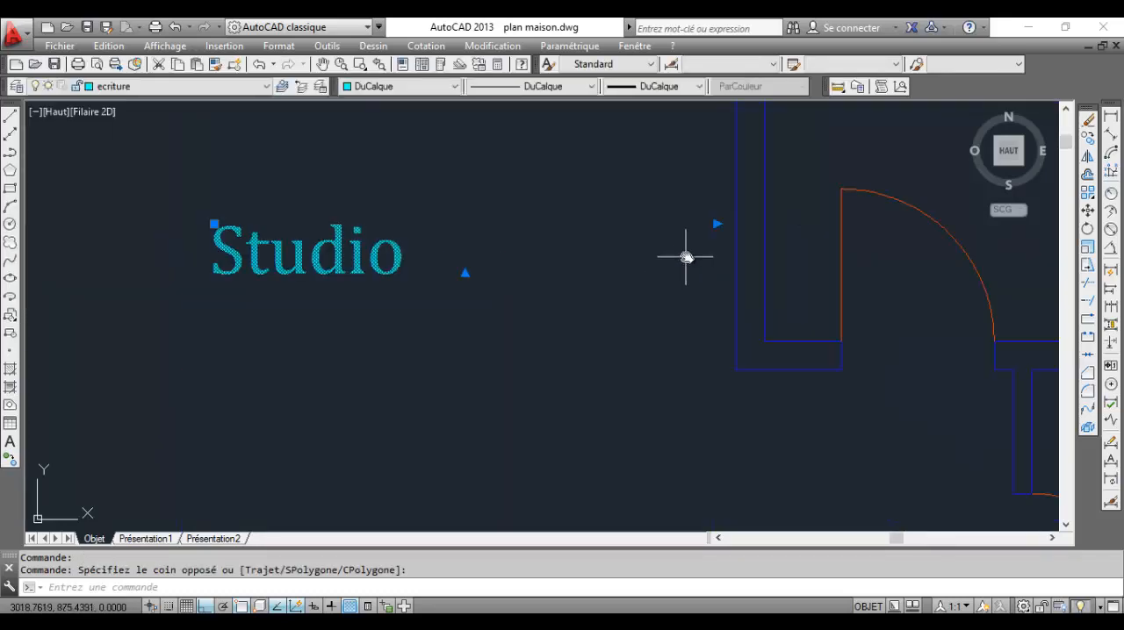
# Narrow the Studio label's text box so it ends just past the word
pyautogui.click(704, 222)
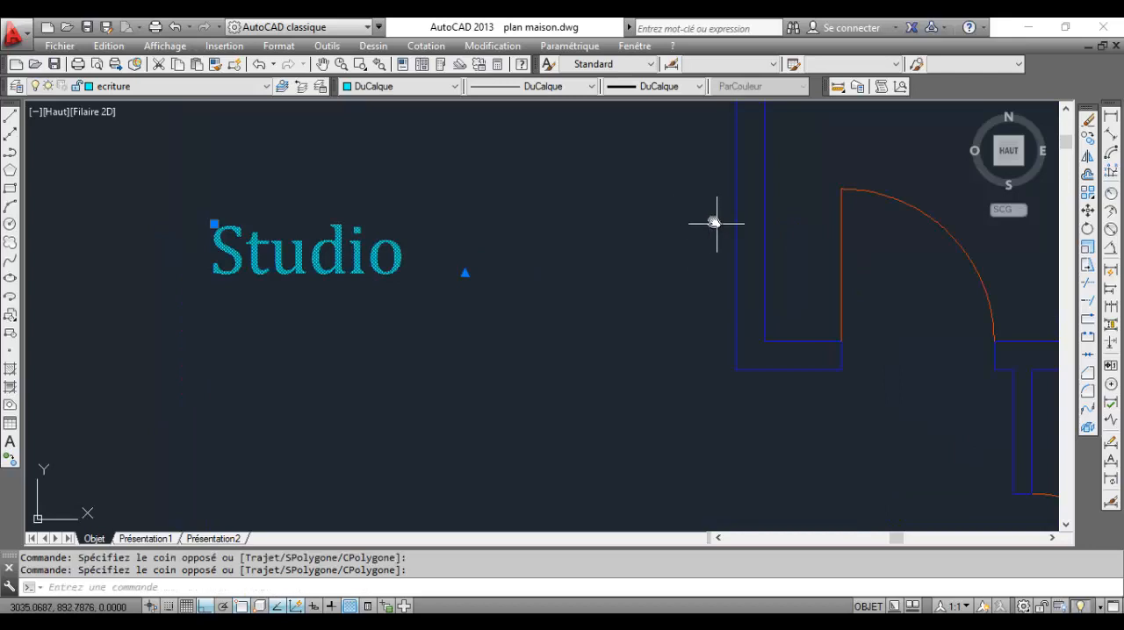
pyautogui.click(717, 224)
pyautogui.scroll(-2, 451, 273)
pyautogui.scroll(-3, 453, 291)
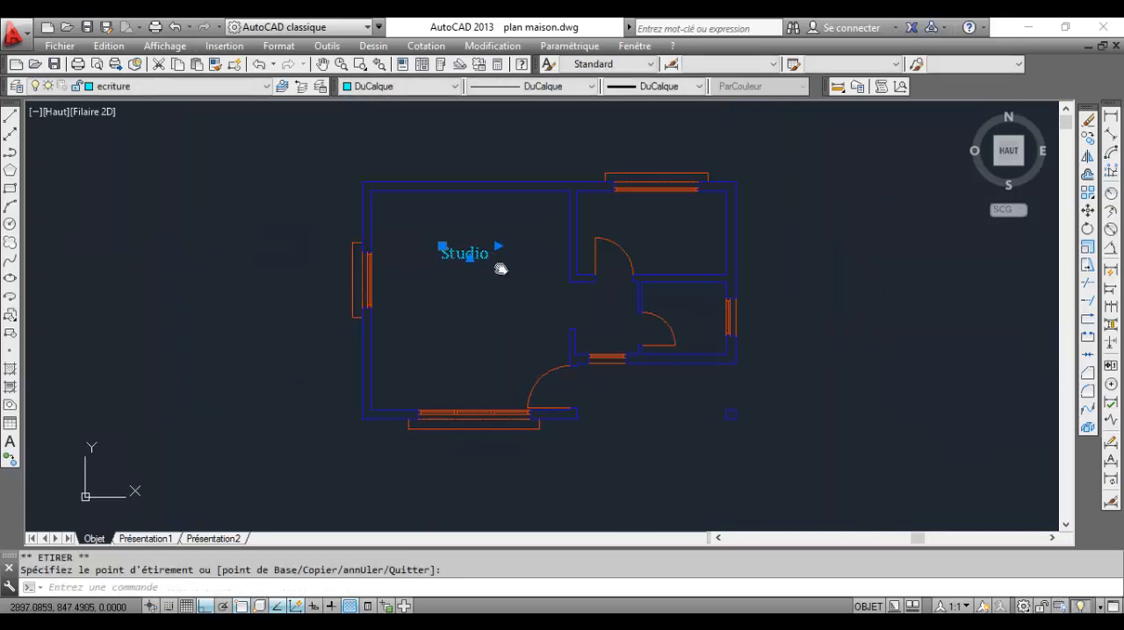
# Copy the Studio label, with ortho mode off, into the upper-right room and the small room below it
pyautogui.scroll(5, 499, 266)
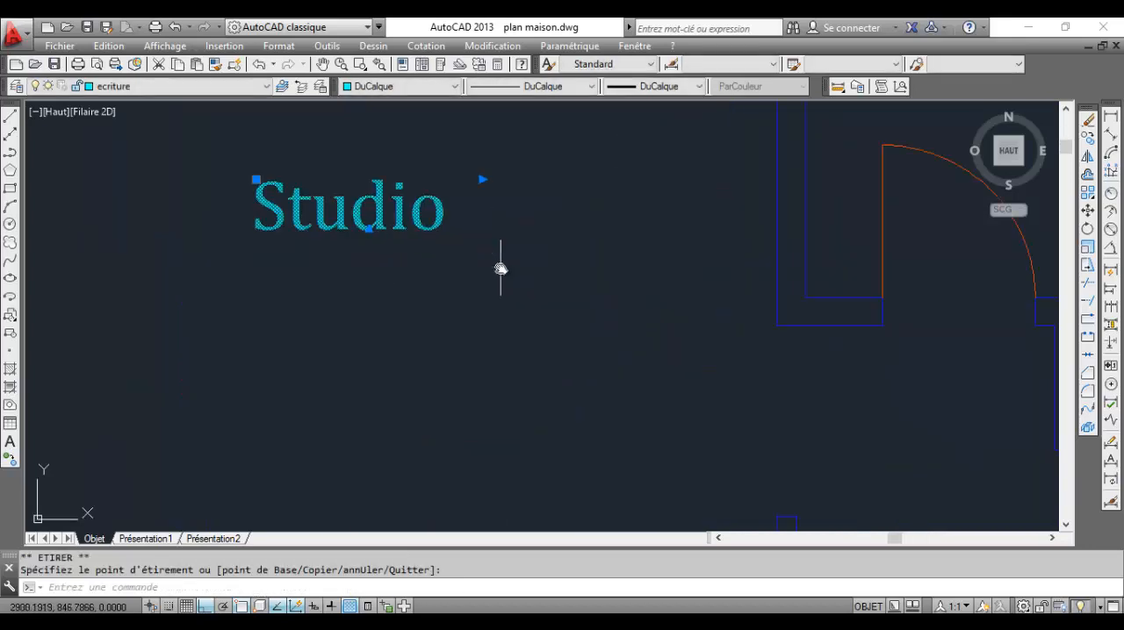
pyautogui.click(1094, 145)
pyautogui.click(383, 219)
pyautogui.scroll(-5, 431, 223)
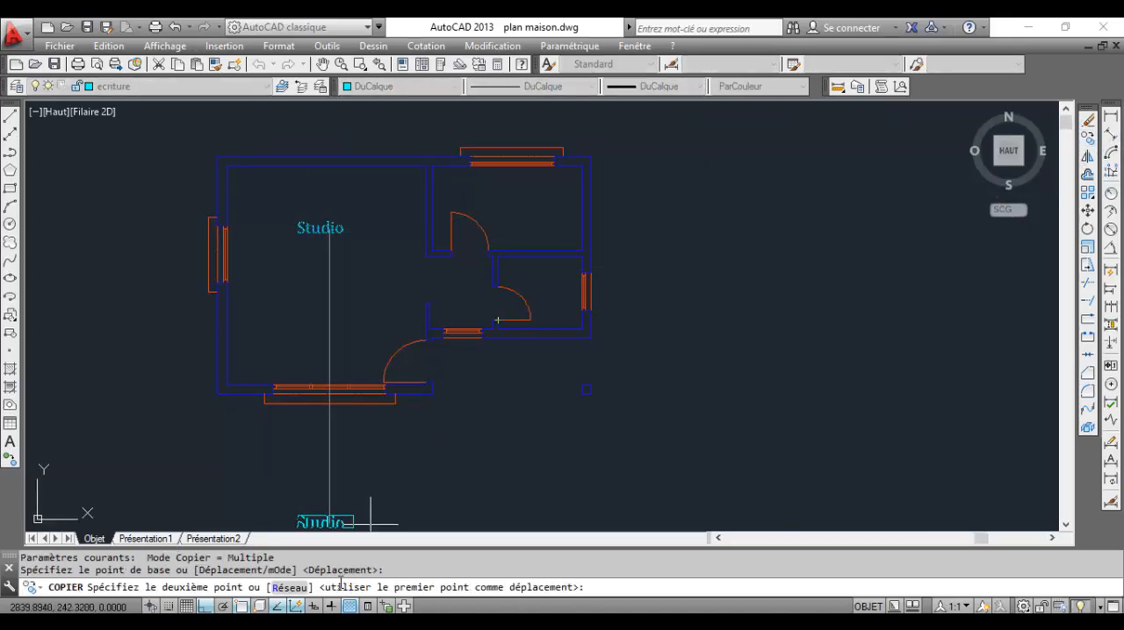
pyautogui.click(204, 606)
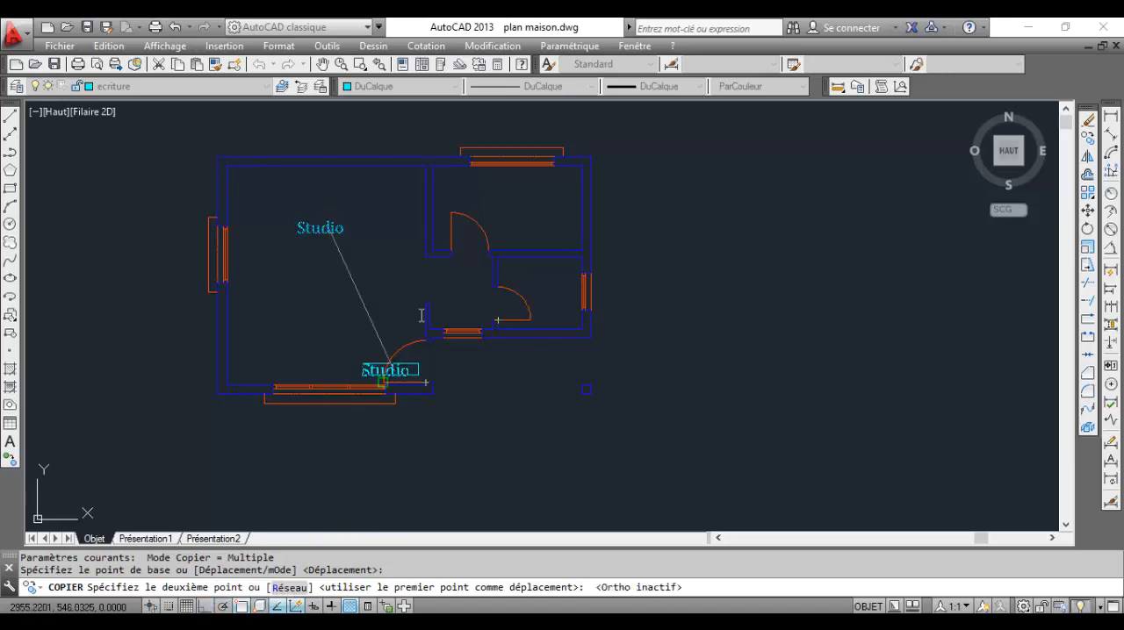
pyautogui.scroll(4, 534, 198)
pyautogui.click(523, 198)
pyautogui.scroll(-5, 526, 197)
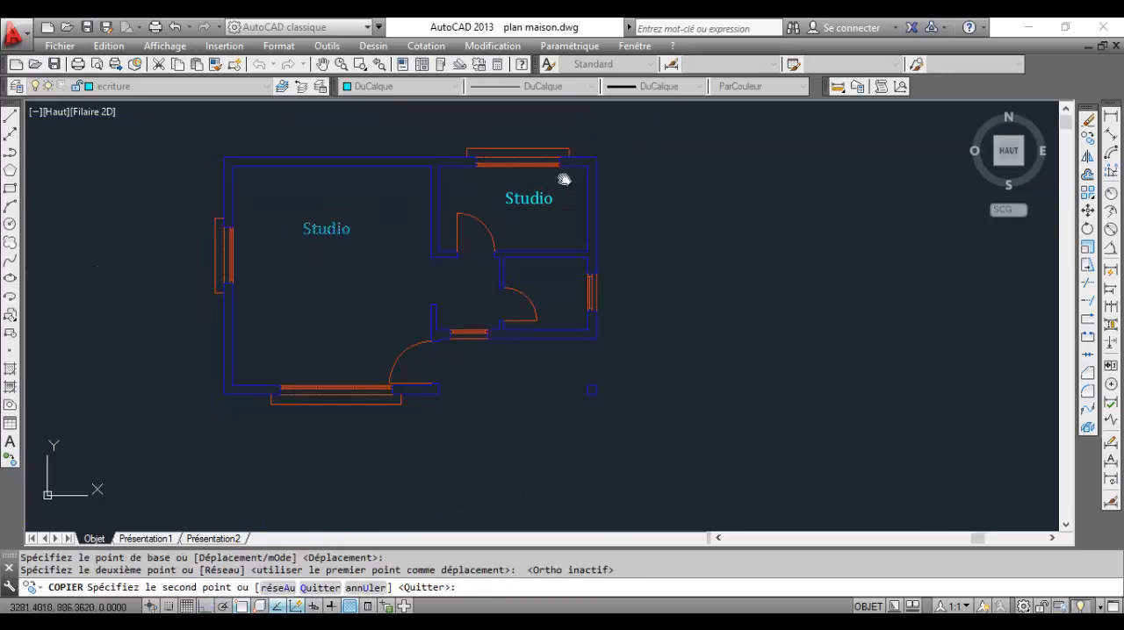
pyautogui.scroll(4, 571, 186)
pyautogui.click(594, 268)
pyautogui.scroll(-6, 593, 268)
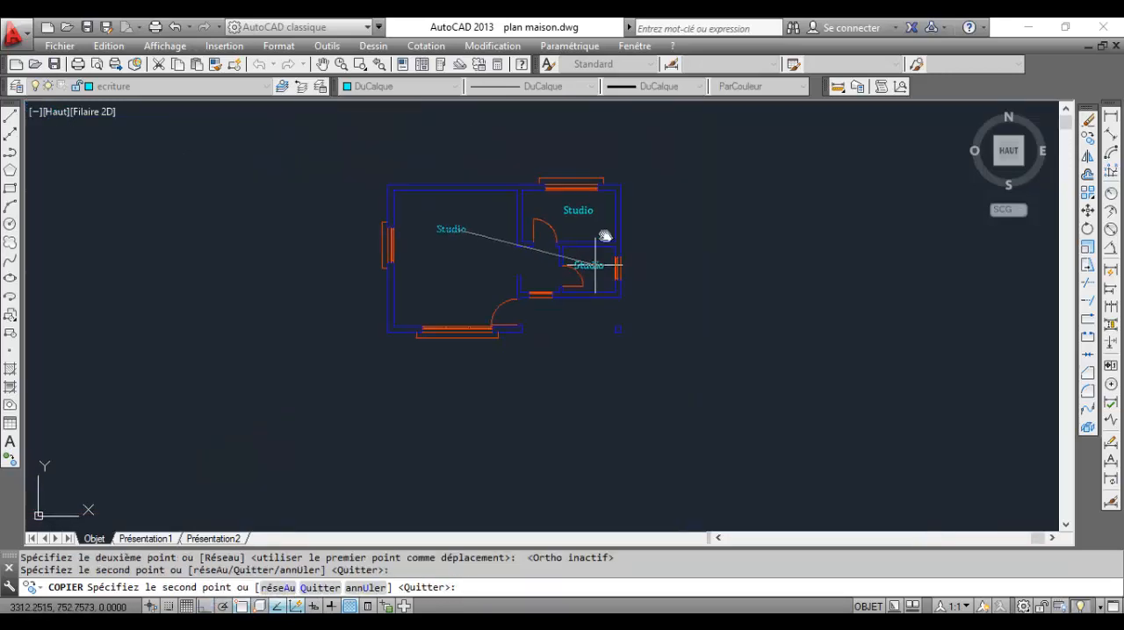
pyautogui.moveTo(602, 251); pyautogui.dragTo(614, 314, button='middle')
pyautogui.scroll(5, 612, 330)
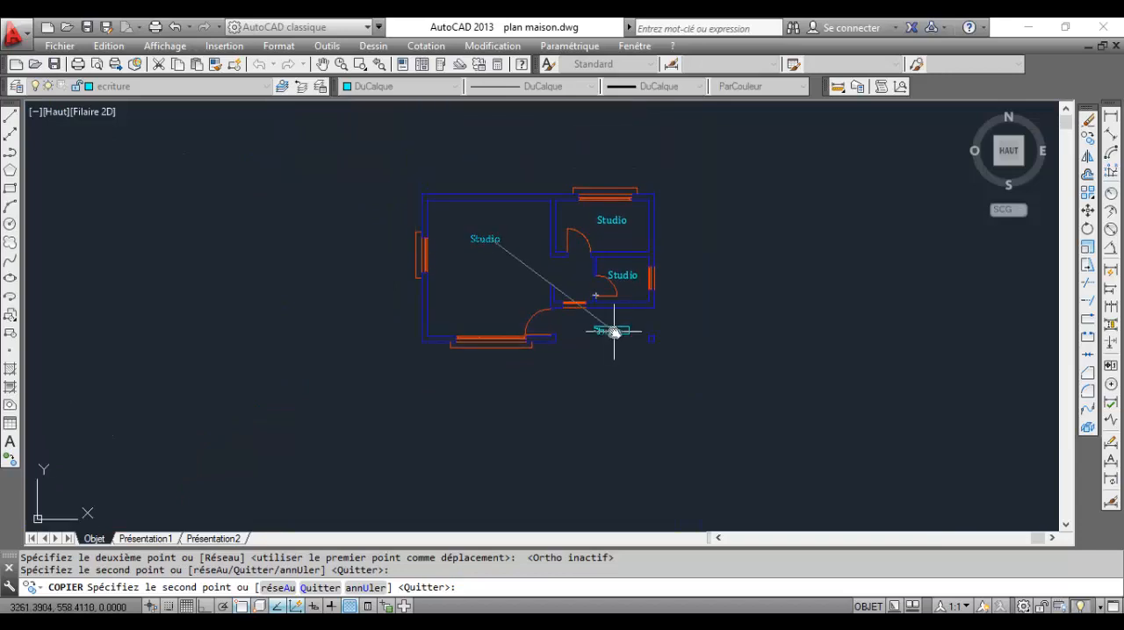
pyautogui.press('Escape')
# End the copying and change the upper-right room's Studio label to Cuisine
pyautogui.moveTo(660, 221); pyautogui.dragTo(652, 427, button='middle')
pyautogui.scroll(4, 605, 293)
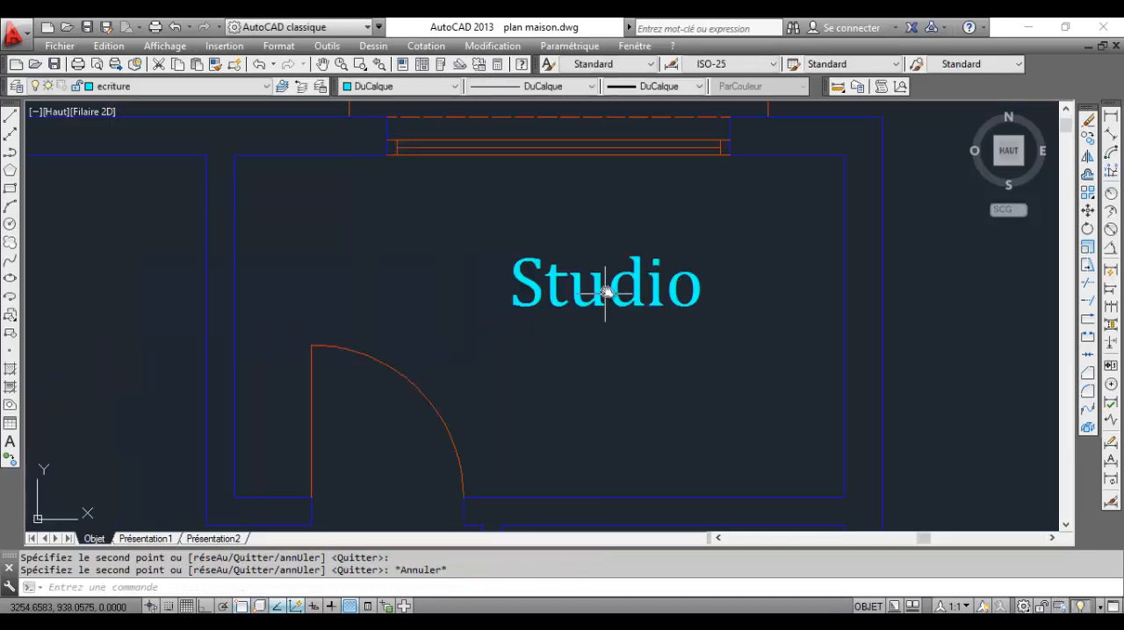
pyautogui.doubleClick(617, 290)
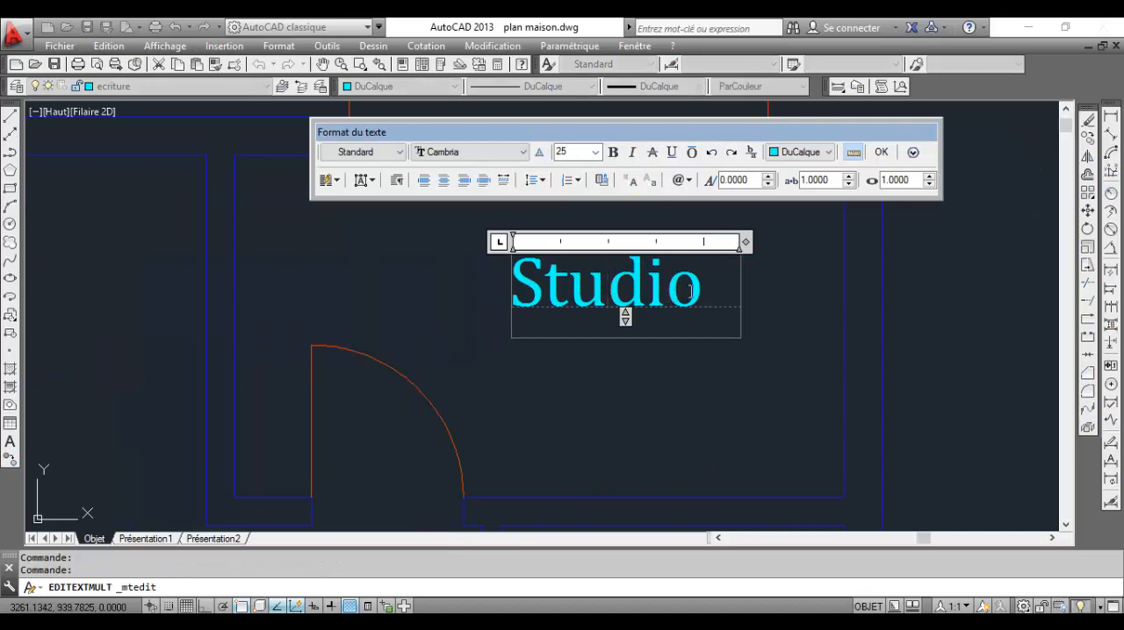
pyautogui.moveTo(702, 293); pyautogui.dragTo(506, 292)
pyautogui.write('C')
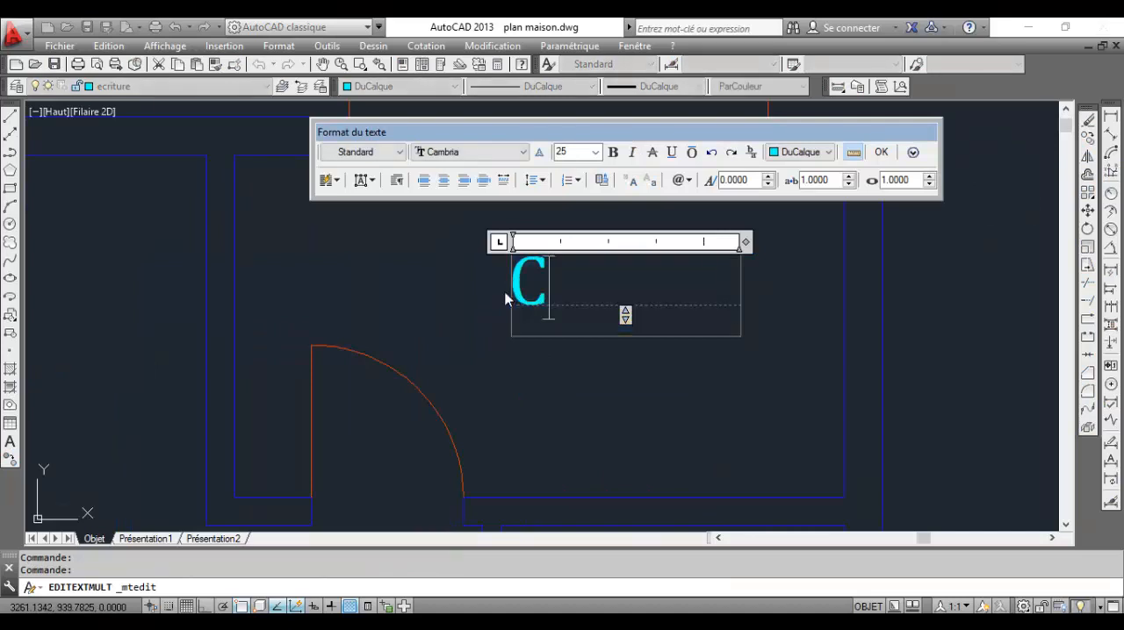
pyautogui.write('uisine')
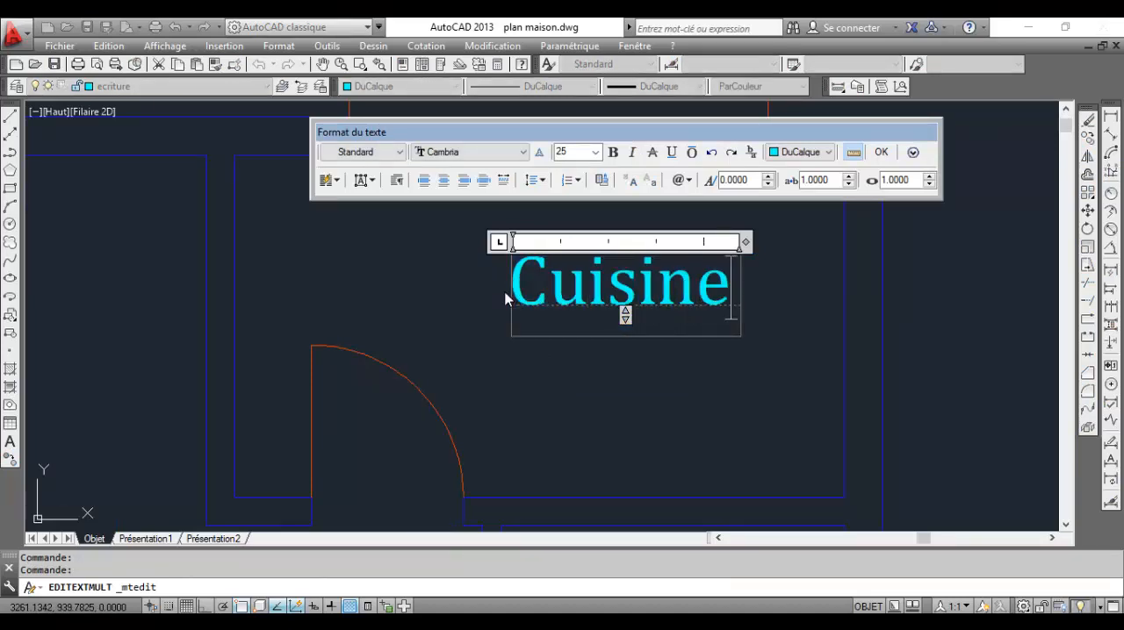
pyautogui.click(665, 383)
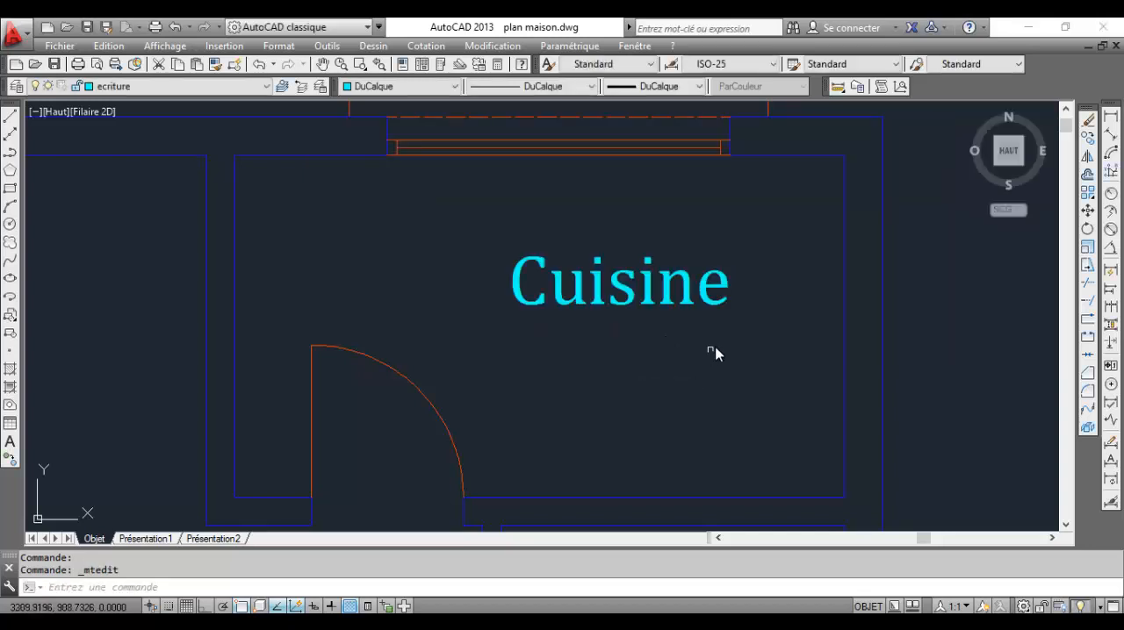
# Change the Studio label in the small room below Cuisine to S.D.B
pyautogui.scroll(-5, 707, 342)
pyautogui.scroll(4, 681, 325)
pyautogui.scroll(2, 681, 325)
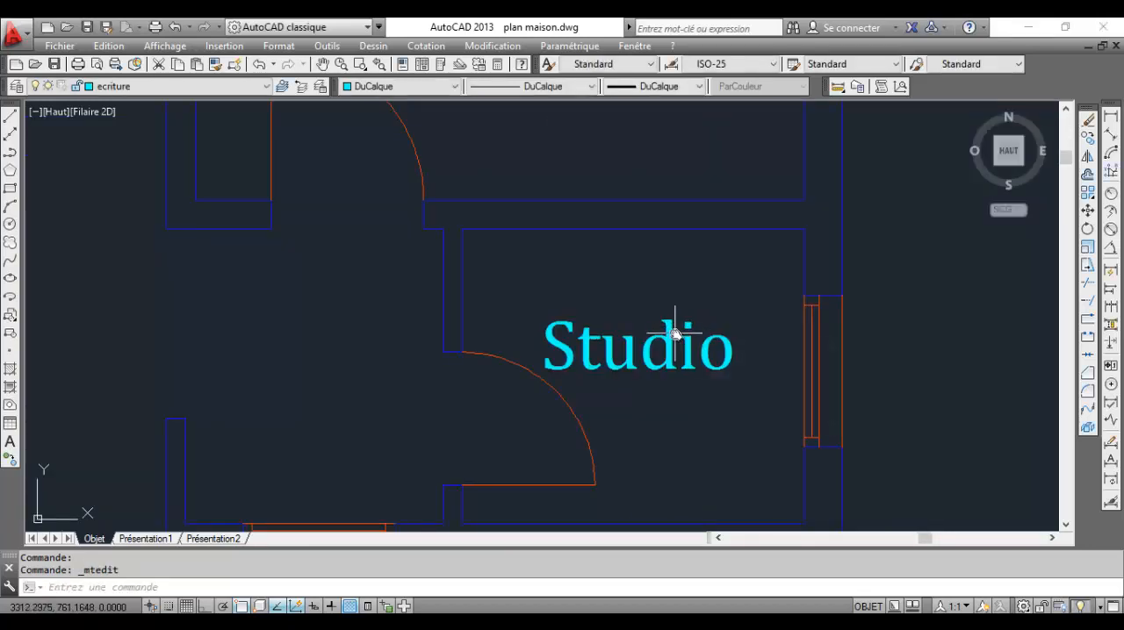
pyautogui.click(673, 335)
pyautogui.doubleClick(674, 335)
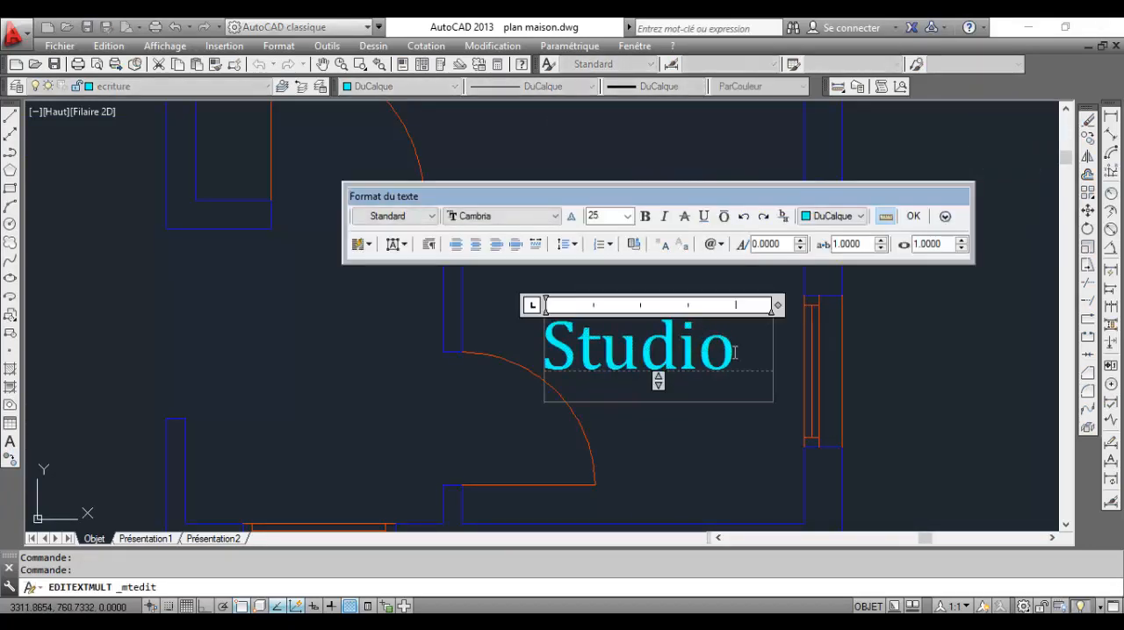
pyautogui.press('BackSpace')
pyautogui.press('BackSpace')
pyautogui.press('BackSpace')
pyautogui.press('BackSpace')
pyautogui.press('BackSpace')
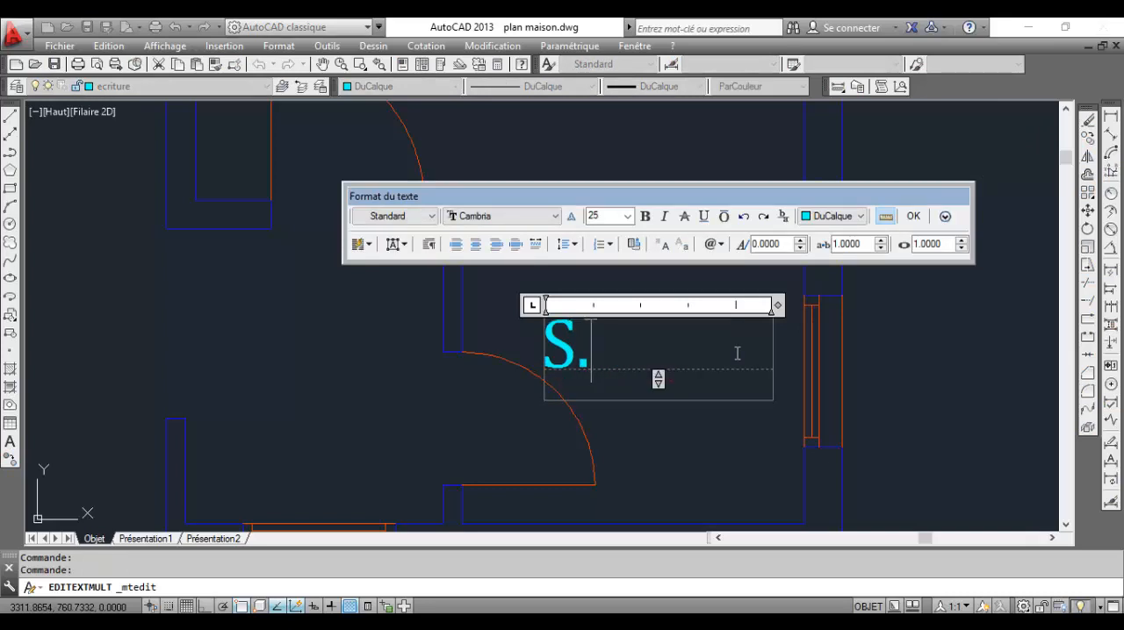
pyautogui.write('.D')
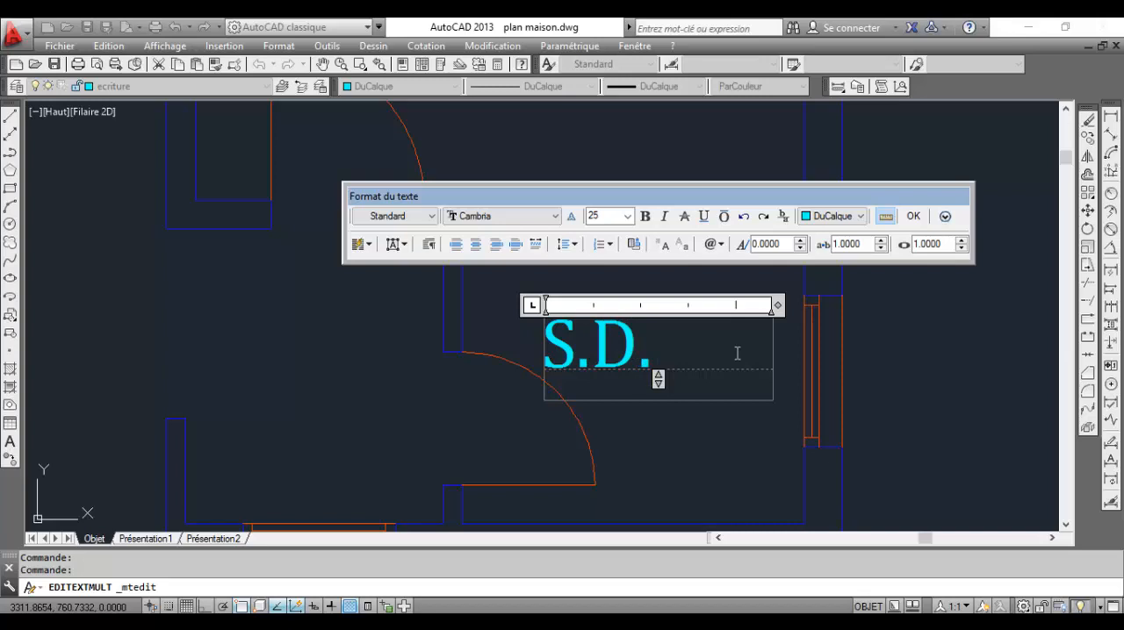
pyautogui.write('.B')
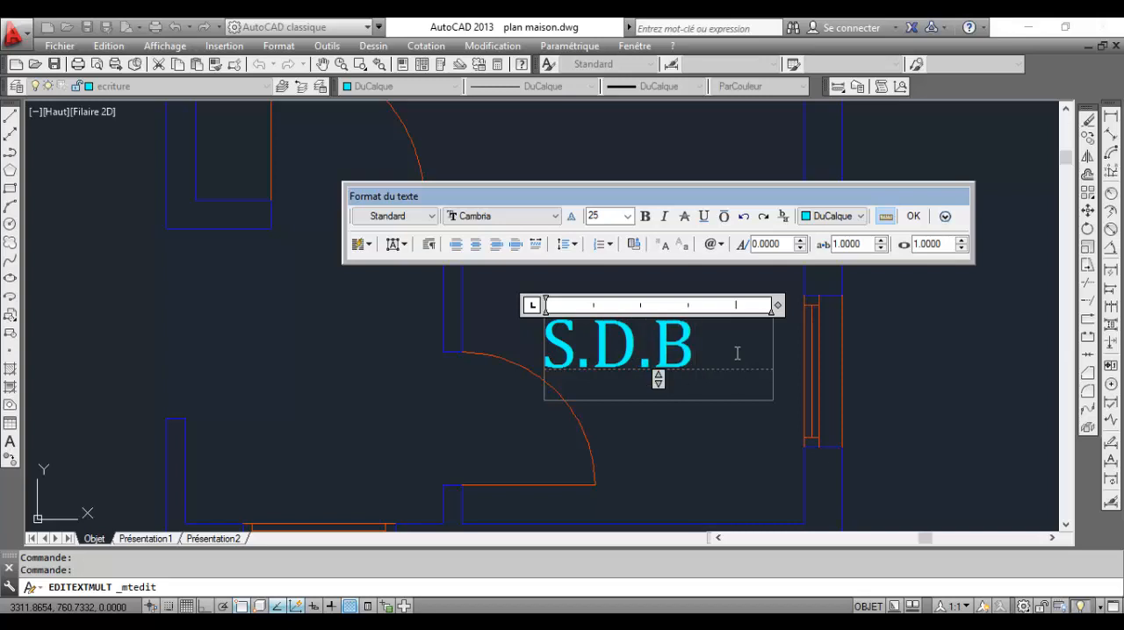
pyautogui.click(735, 436)
# Draw a small circle in the open porch area below the S.D.B room
pyautogui.scroll(-4, 657, 344)
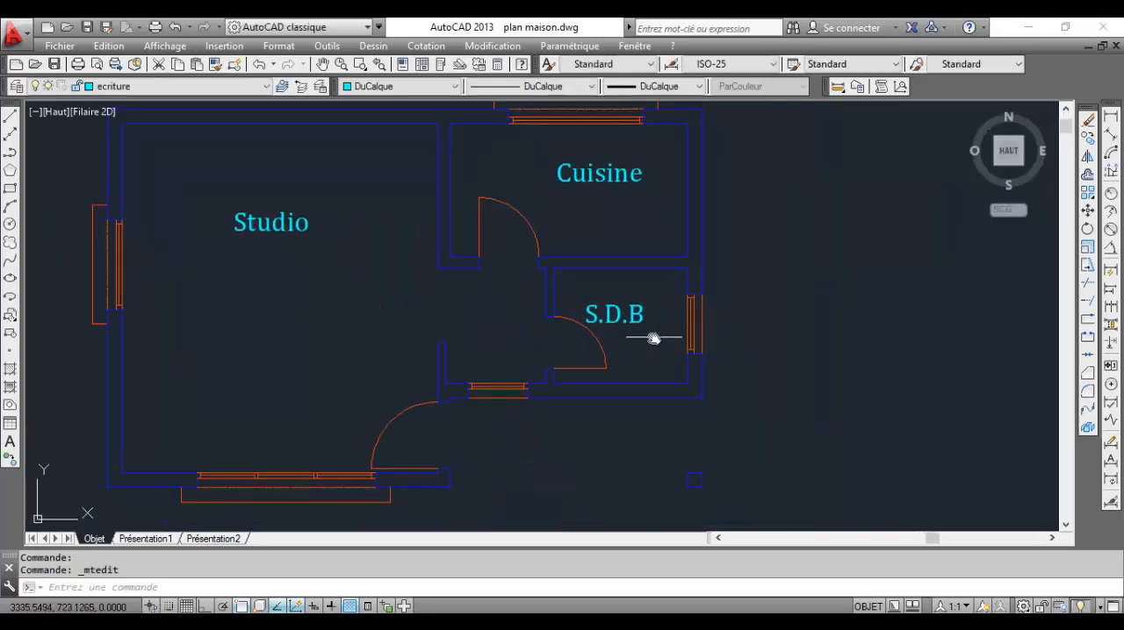
pyautogui.scroll(-3, 654, 327)
pyautogui.scroll(4, 645, 301)
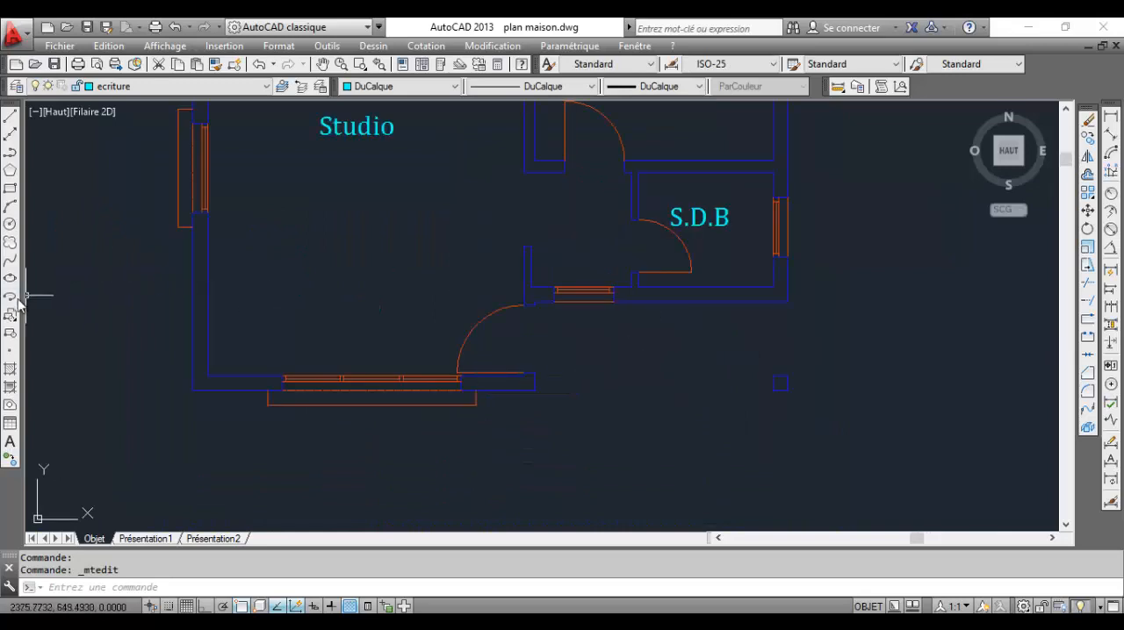
pyautogui.click(10, 225)
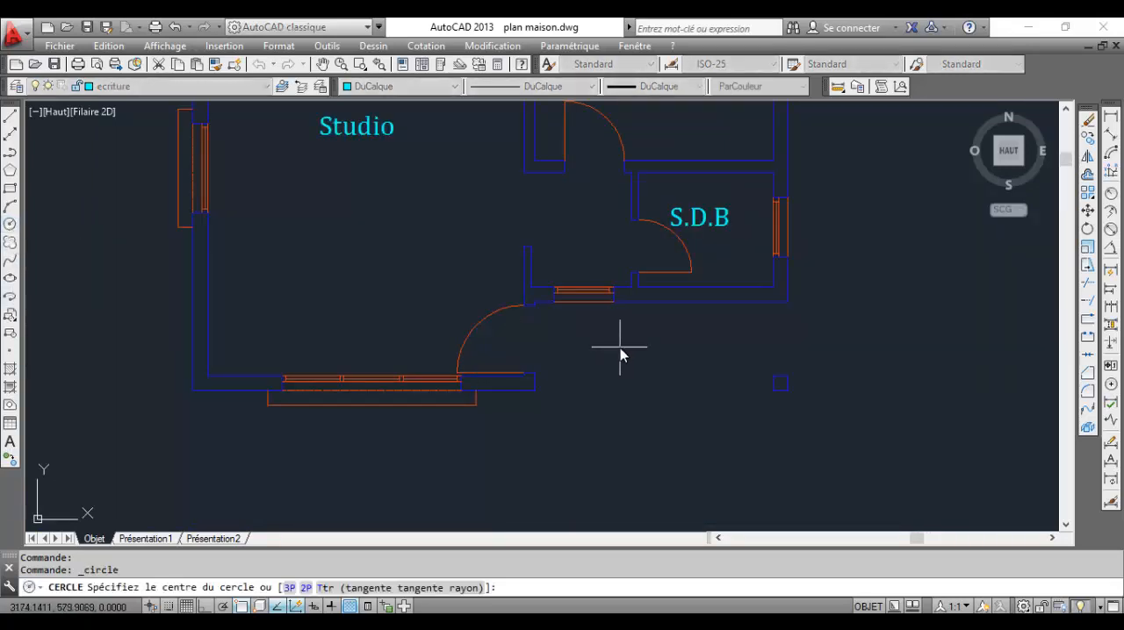
pyautogui.scroll(4, 624, 351)
pyautogui.scroll(-4, 702, 348)
pyautogui.scroll(4, 709, 352)
pyautogui.click(710, 360)
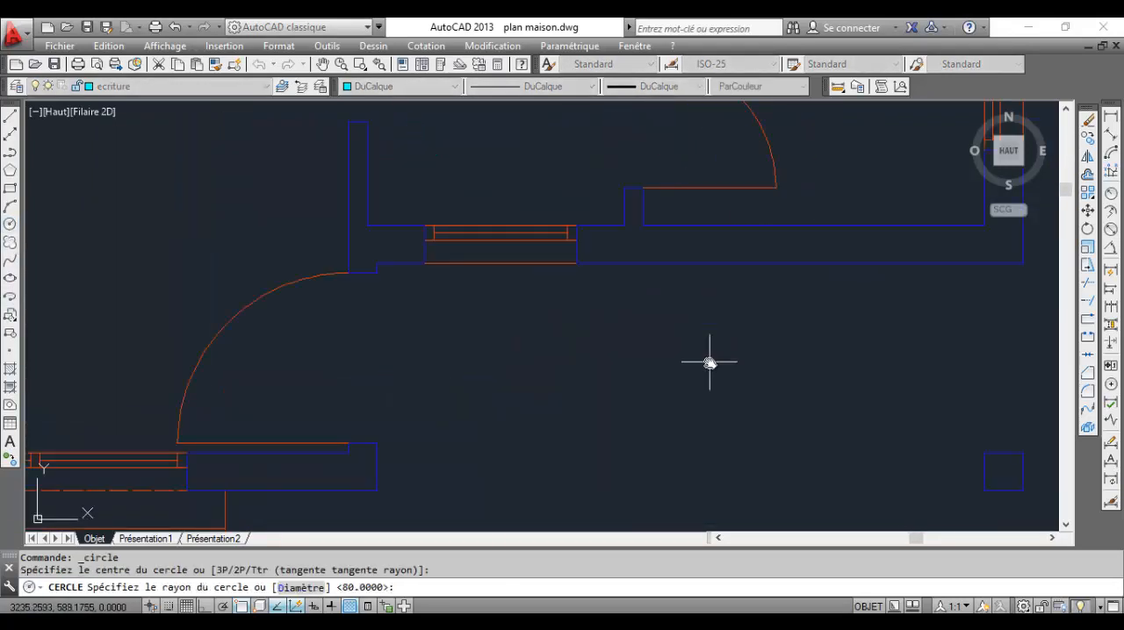
pyautogui.click(721, 321)
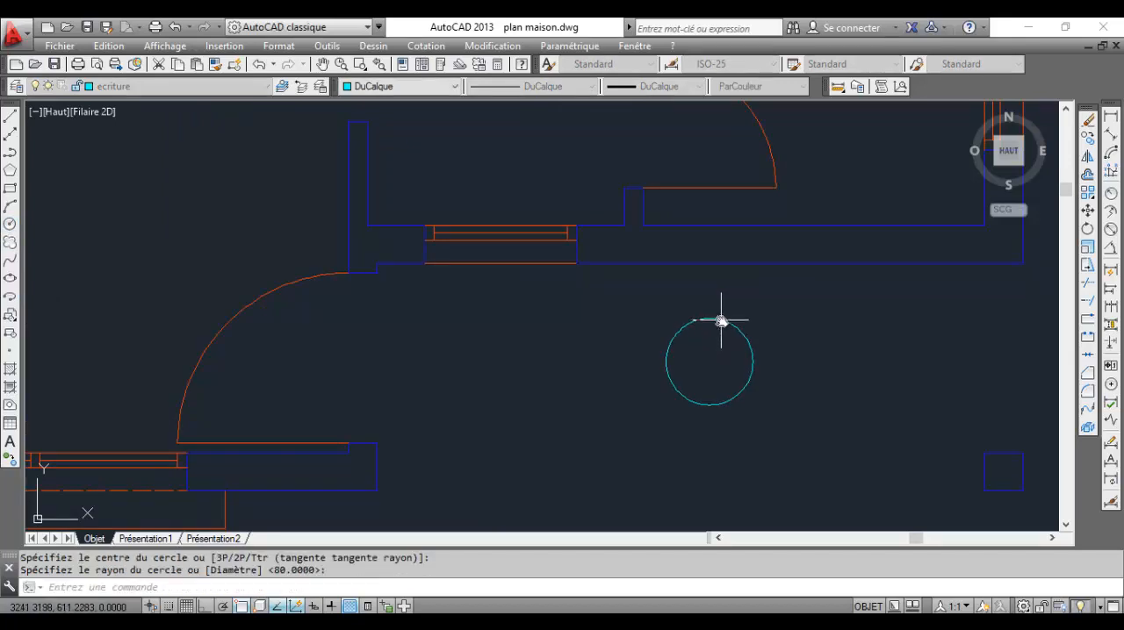
# Copy the S.D.B label, with ortho mode off, onto the circle in the porch area
pyautogui.scroll(-4, 515, 328)
pyautogui.moveTo(634, 290); pyautogui.dragTo(626, 343, button='middle')
pyautogui.scroll(2, 627, 274)
pyautogui.click(627, 269)
pyautogui.click(609, 244)
pyautogui.click(648, 314)
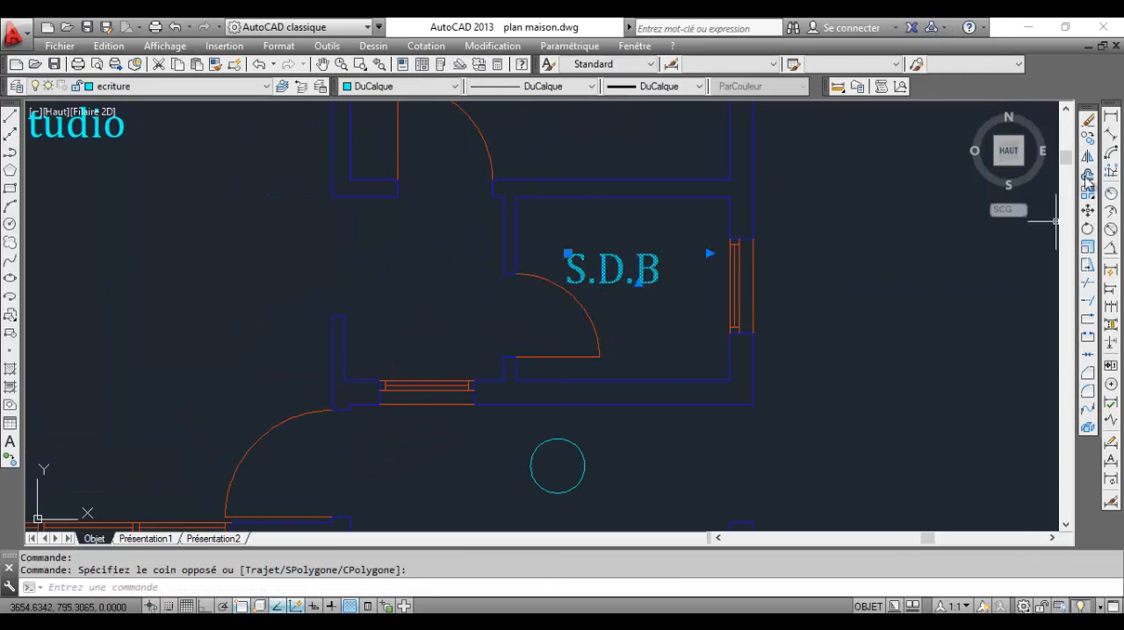
pyautogui.click(1087, 139)
pyautogui.click(633, 273)
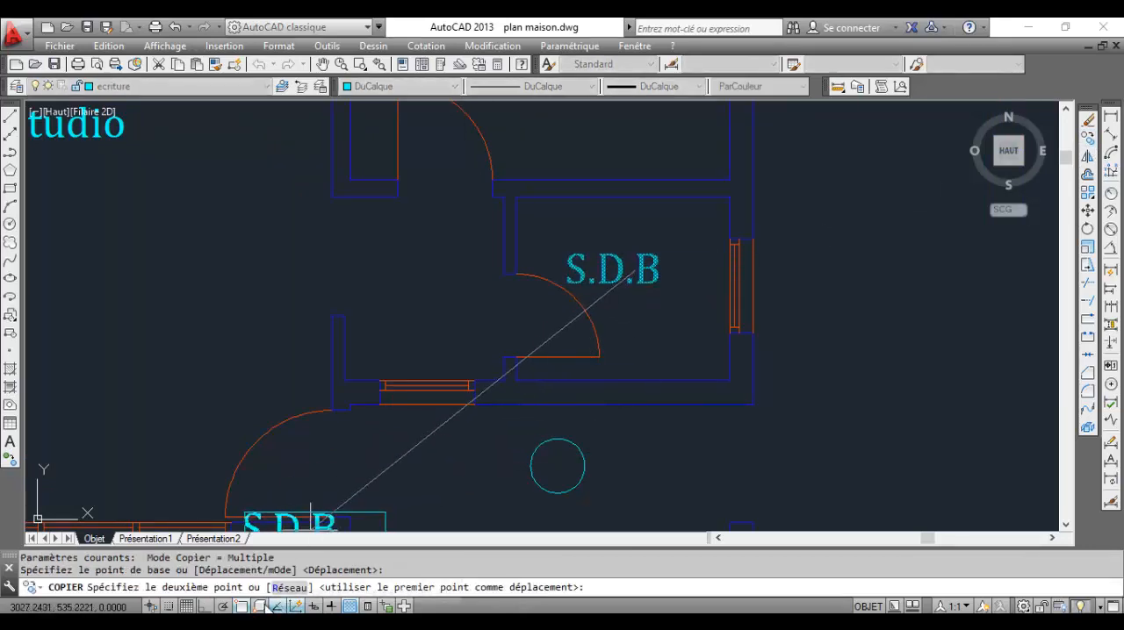
pyautogui.click(204, 606)
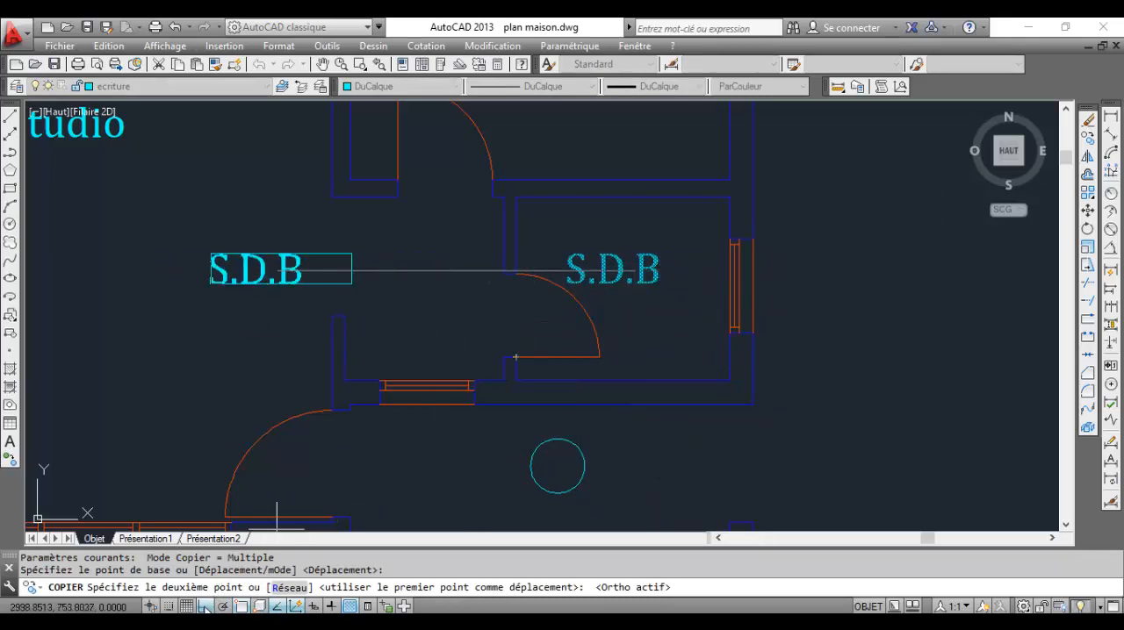
pyautogui.click(205, 605)
pyautogui.scroll(6, 518, 461)
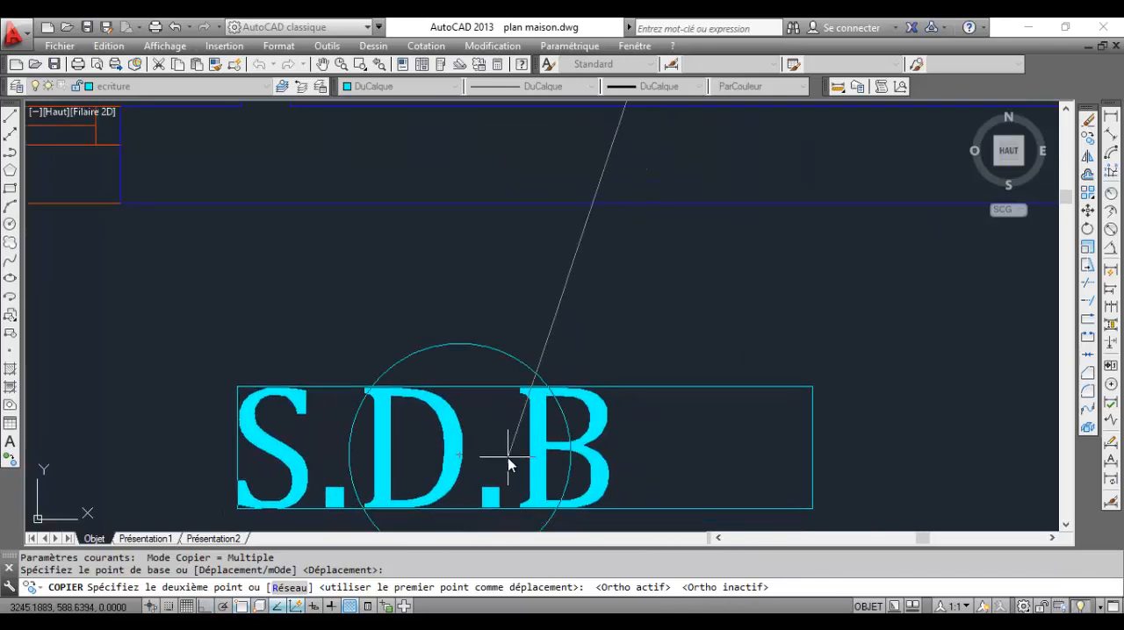
pyautogui.click(504, 458)
pyautogui.scroll(-5, 500, 458)
pyautogui.scroll(3, 624, 320)
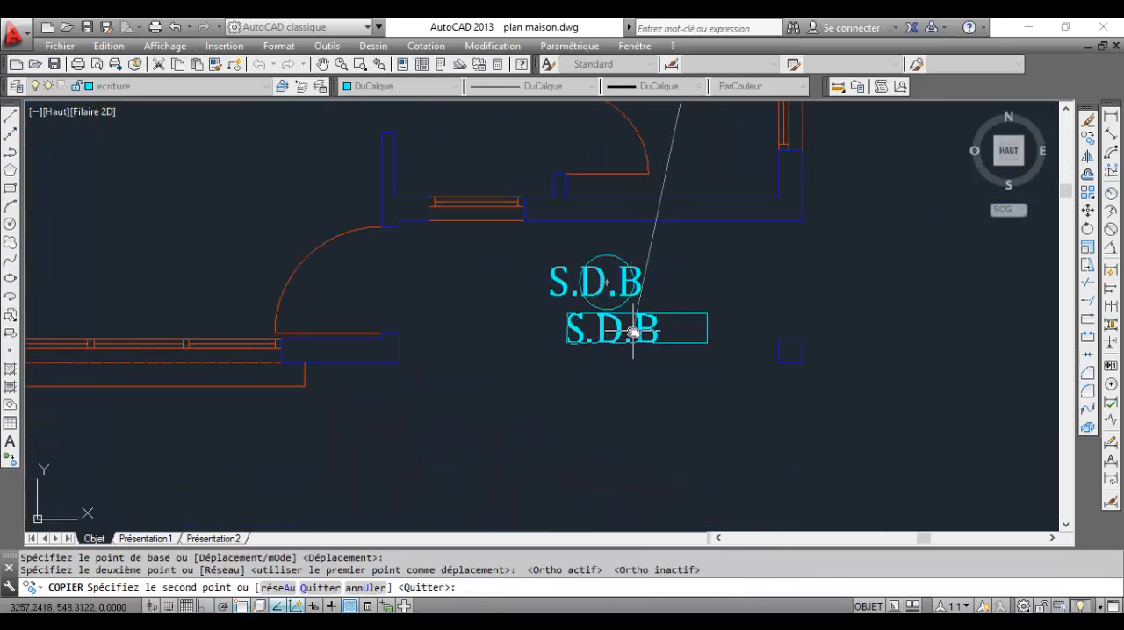
pyautogui.press('Escape')
# Set the text height of the S.D.B copy on the circle to 10
pyautogui.click(604, 275)
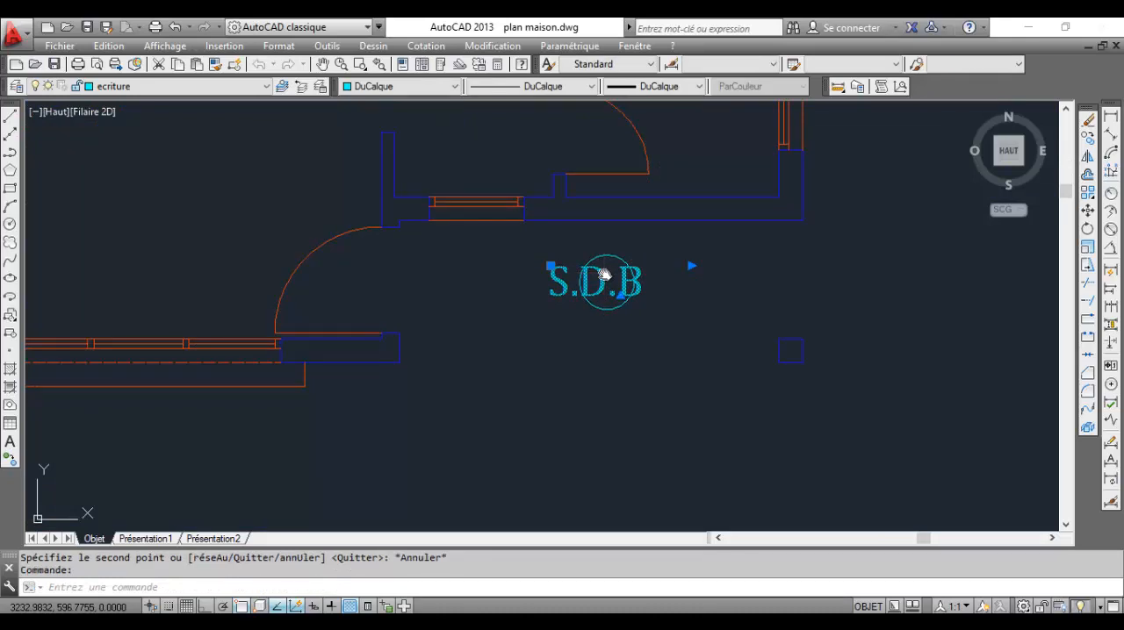
pyautogui.doubleClick(604, 275)
pyautogui.click(483, 279)
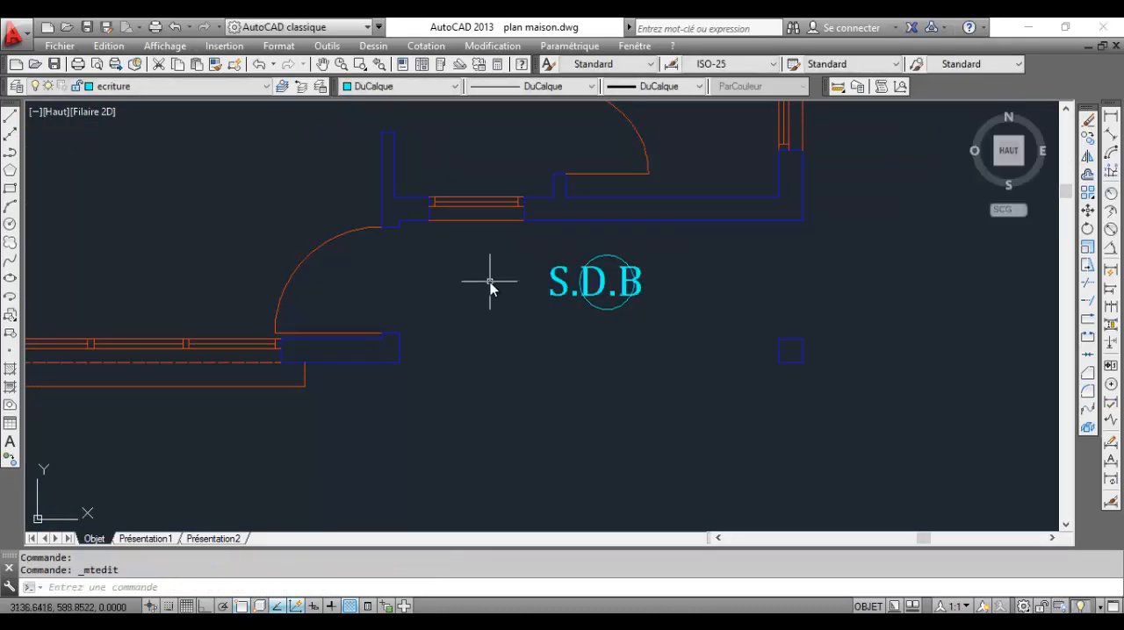
pyautogui.click(633, 297)
pyautogui.doubleClick(633, 297)
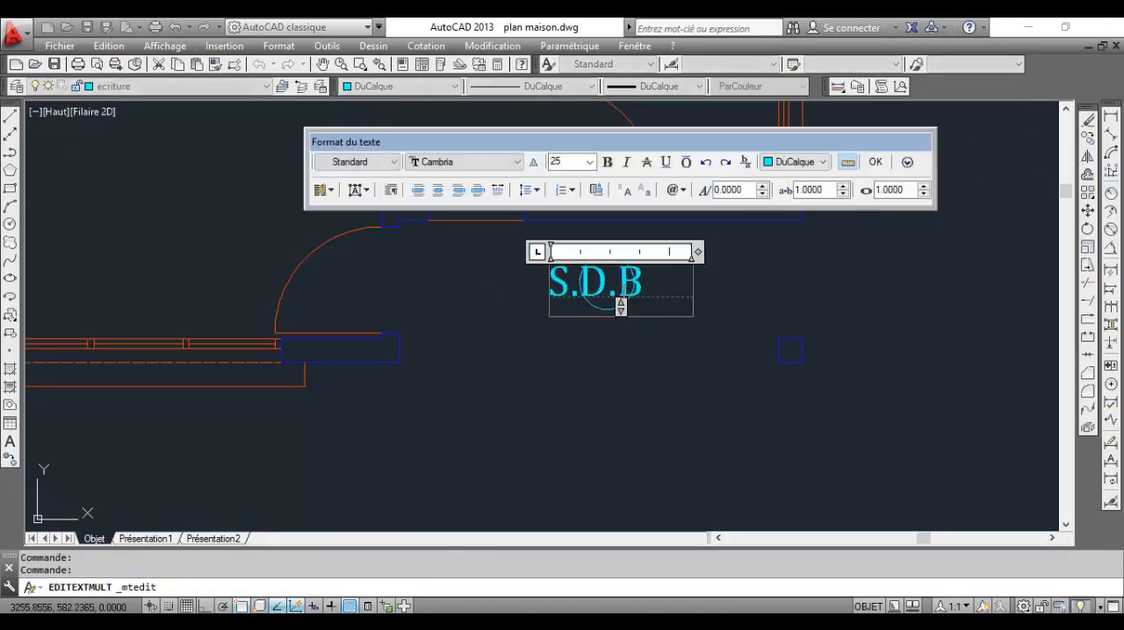
pyautogui.moveTo(650, 290); pyautogui.dragTo(553, 292)
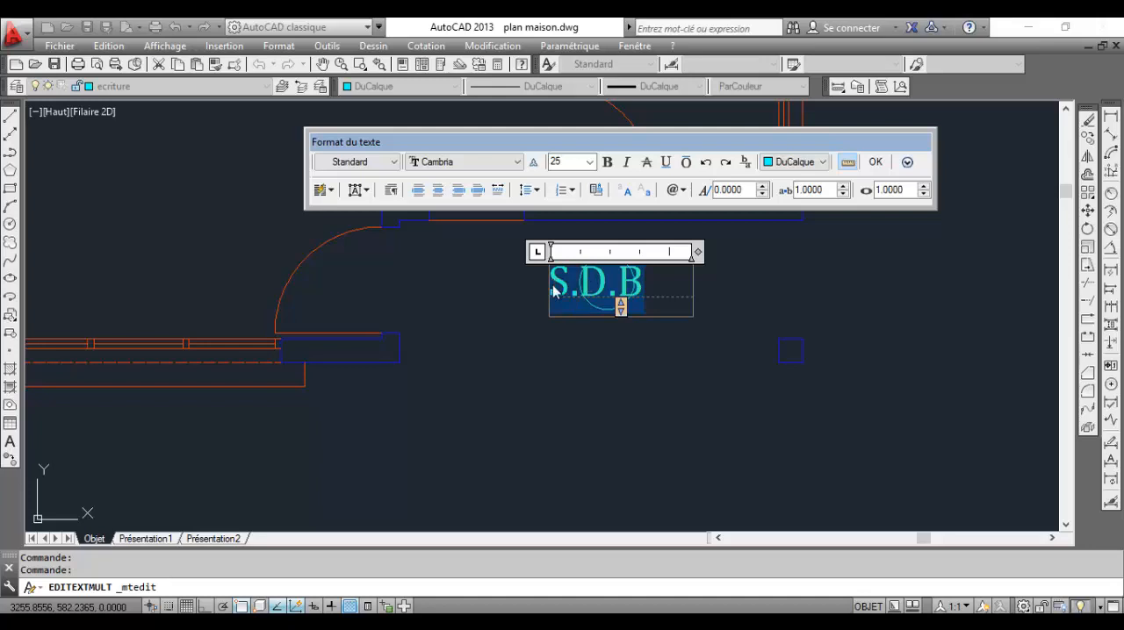
pyautogui.click(570, 163)
pyautogui.press('Return')
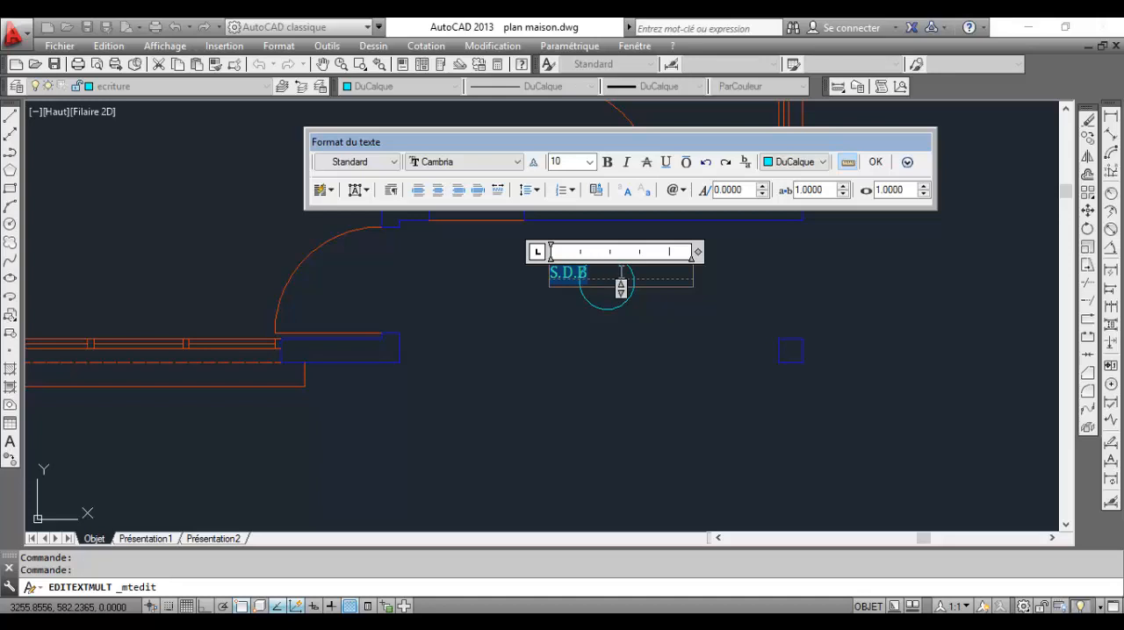
# Replace the copied label's text with the level mark ±0.00, using the Plus/Minus symbol
pyautogui.press('Delete')
pyautogui.rightClick(602, 278)
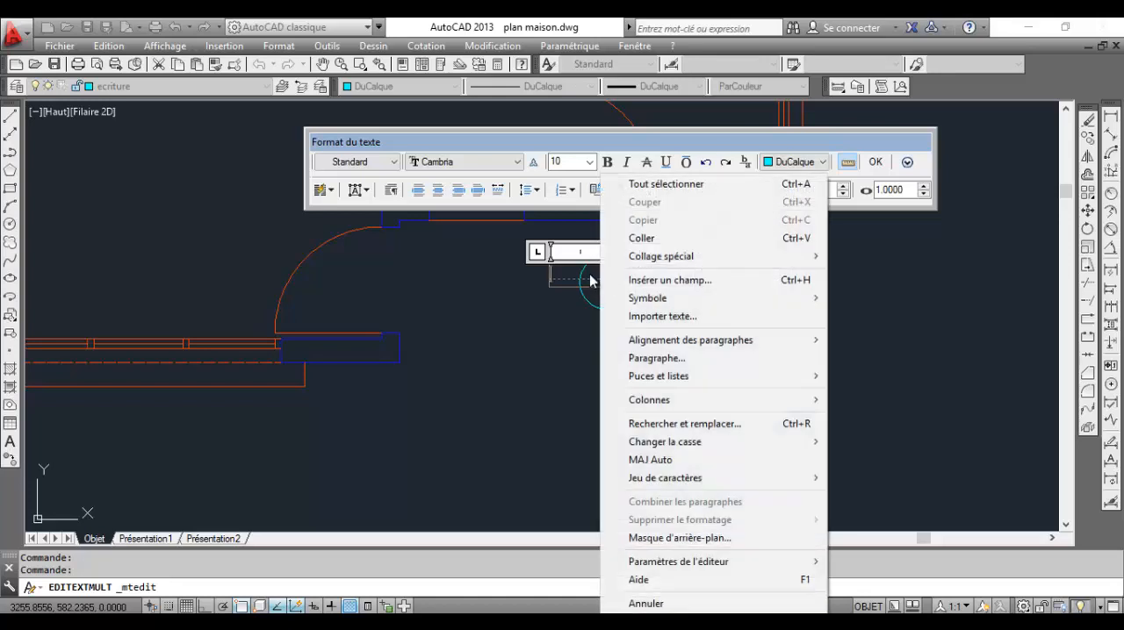
pyautogui.moveTo(673, 305)
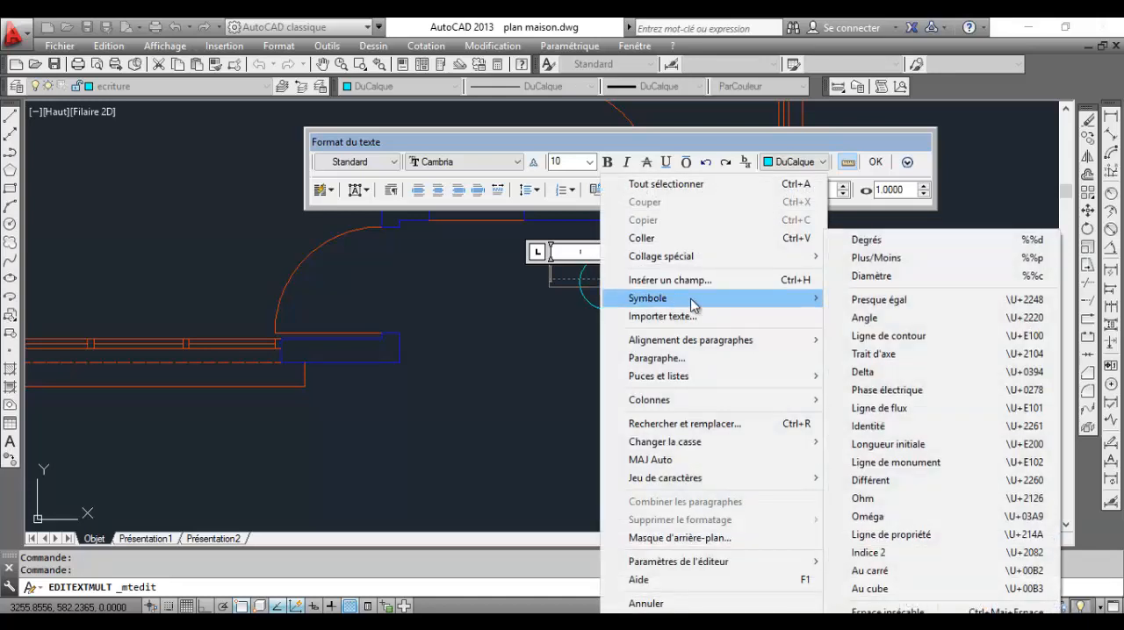
pyautogui.click(925, 257)
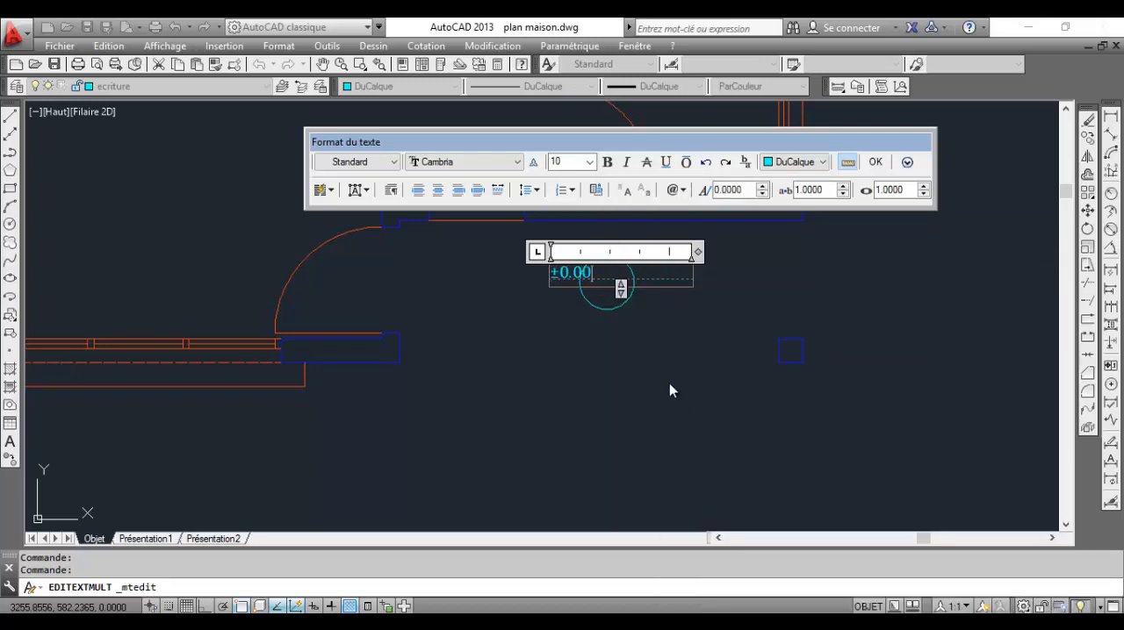
pyautogui.click(875, 161)
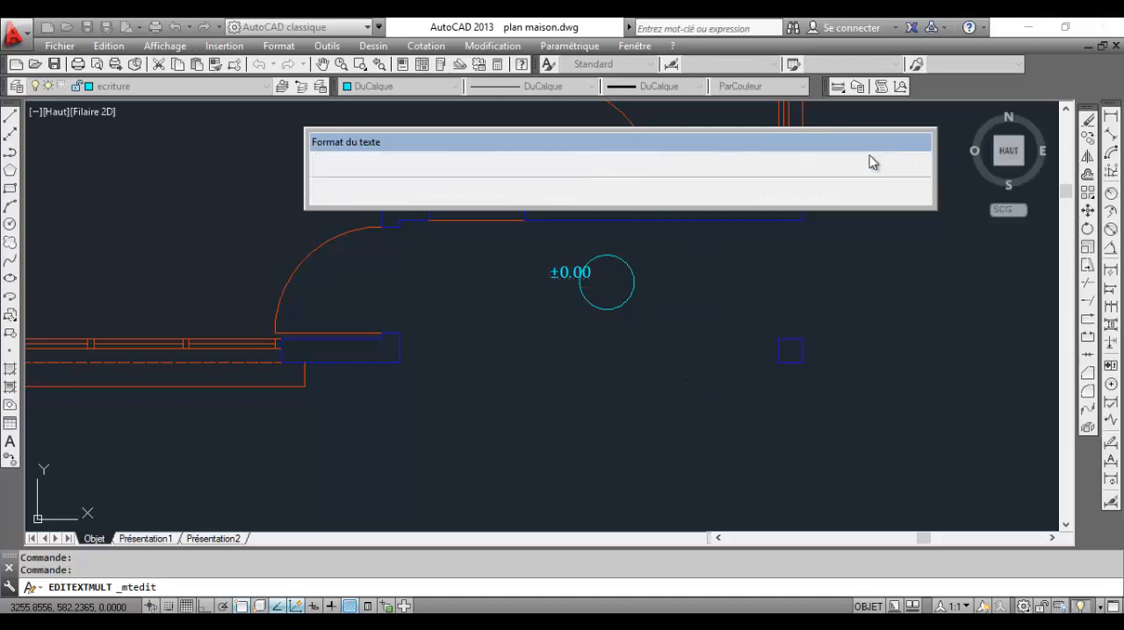
# Narrow the ±0.00 label's text box so it ends just past the last digit
pyautogui.scroll(4, 587, 282)
pyautogui.click(585, 257)
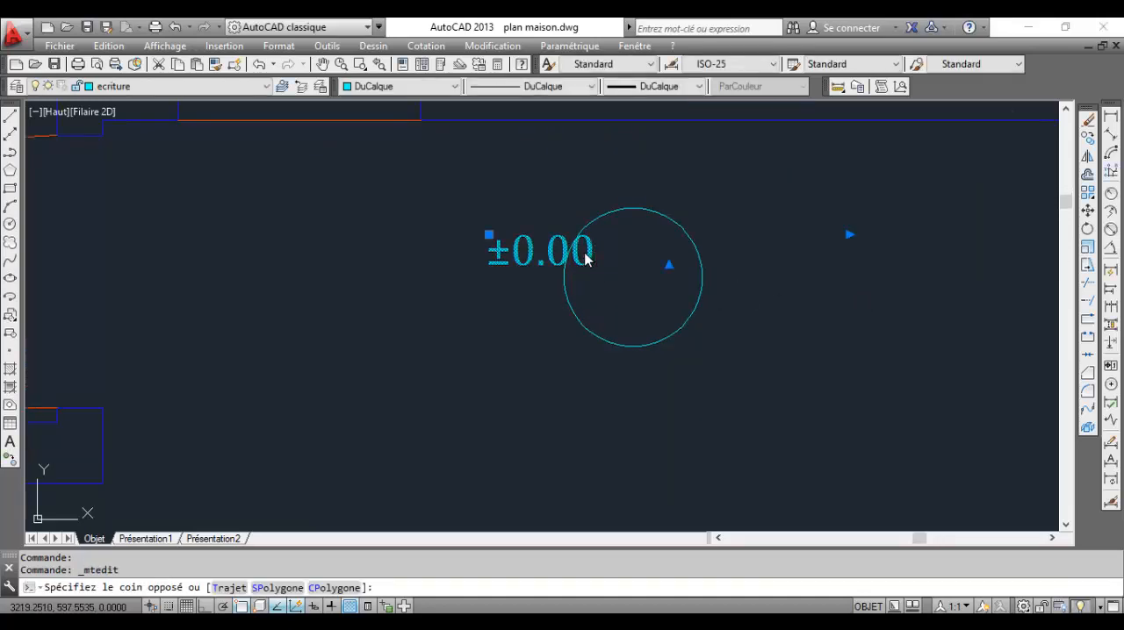
pyautogui.click(850, 235)
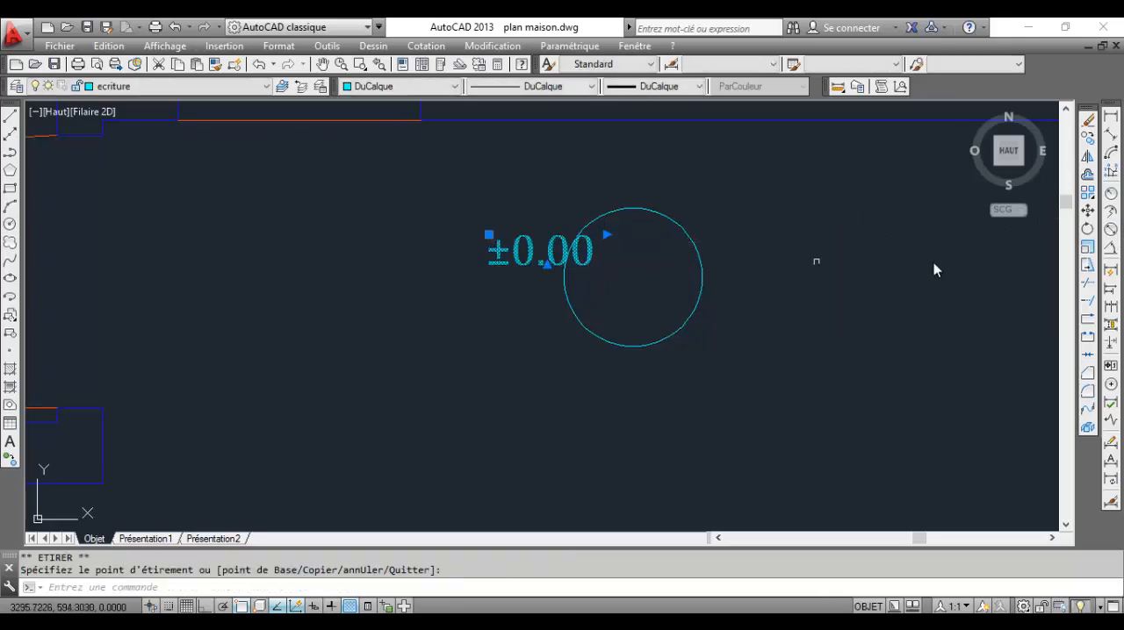
# Move the ±0.00 label horizontally and vertically until it is centred inside the circle
pyautogui.click(1087, 211)
pyautogui.click(689, 434)
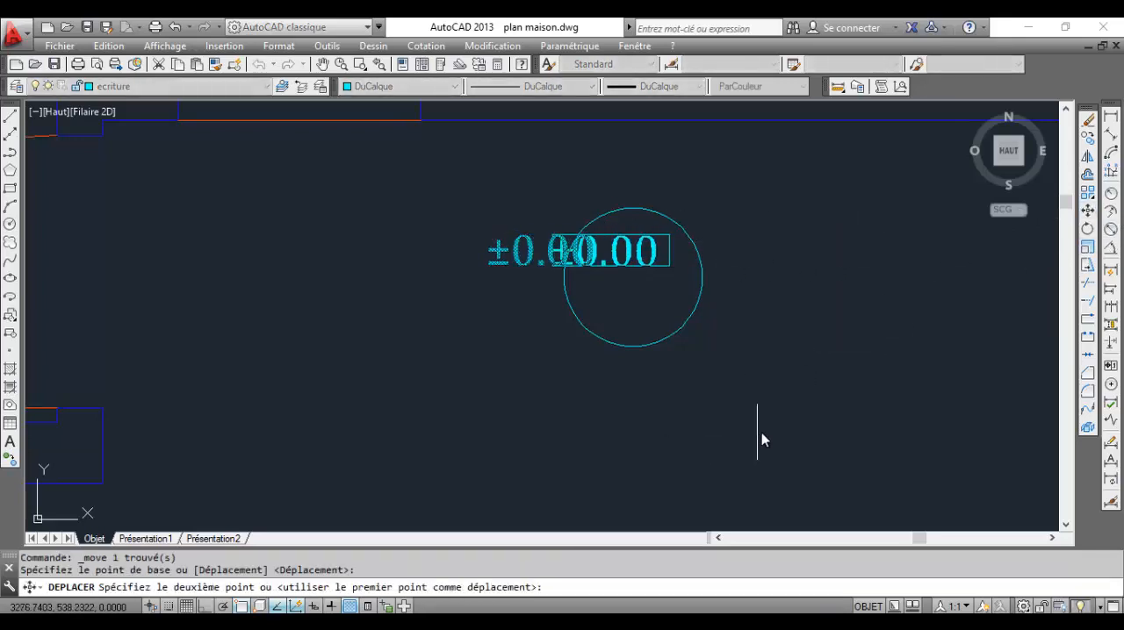
pyautogui.click(780, 435)
pyautogui.click(597, 237)
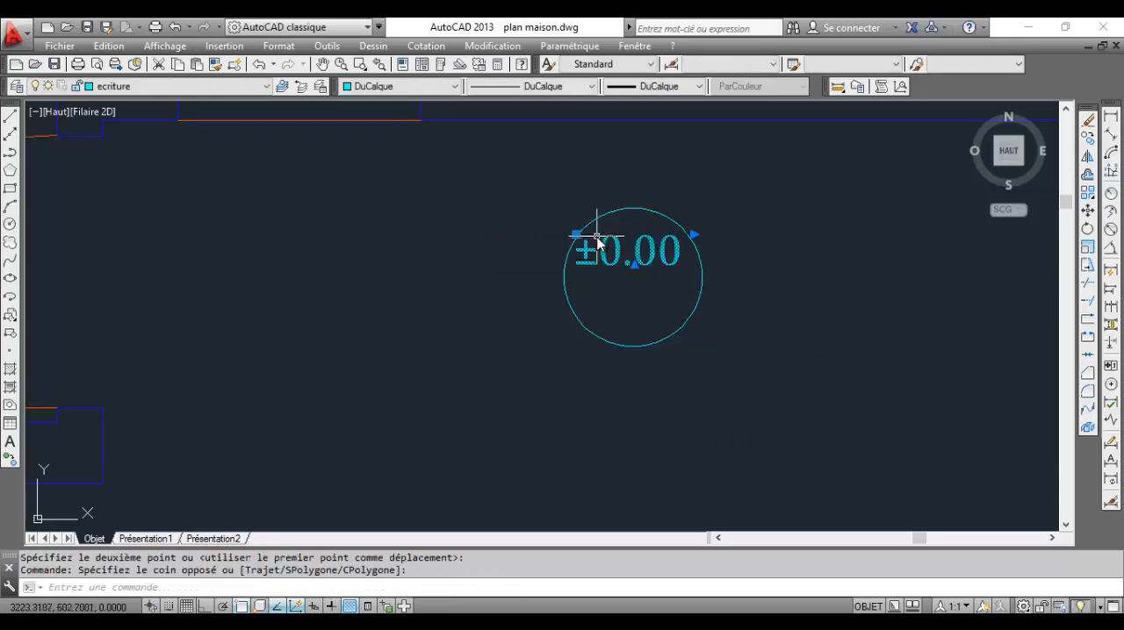
pyautogui.click(1086, 213)
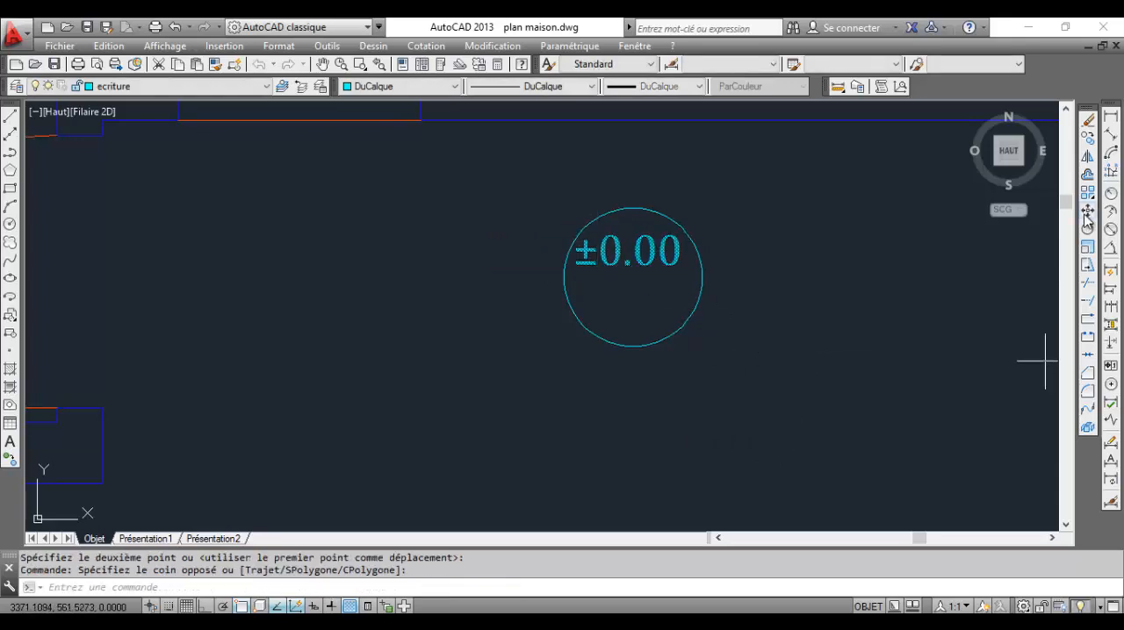
pyautogui.click(906, 256)
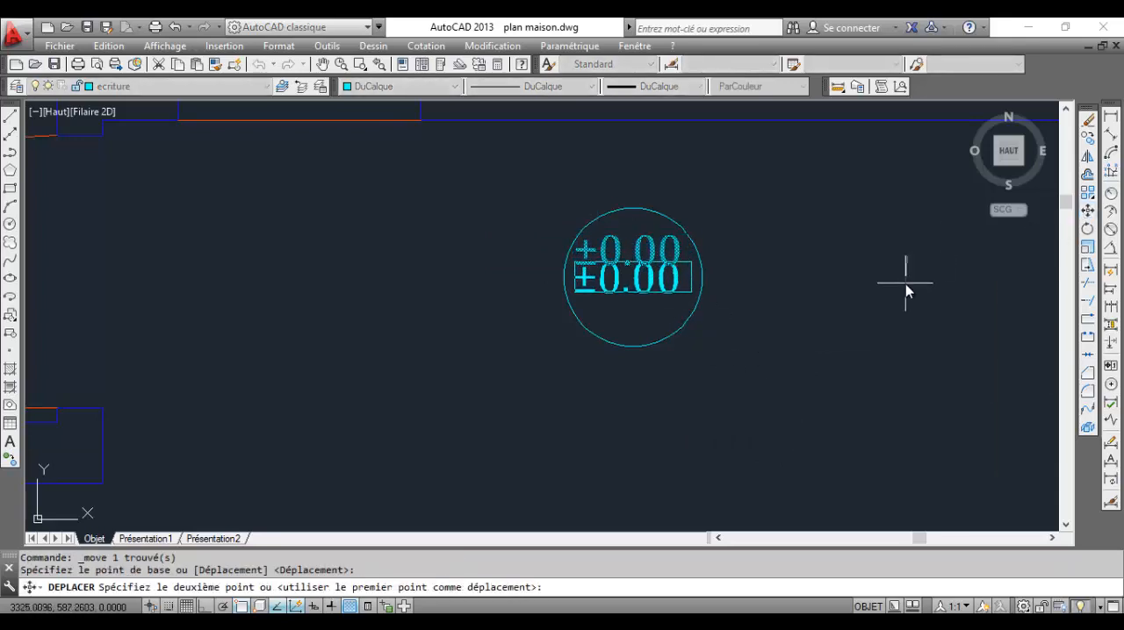
pyautogui.click(905, 283)
pyautogui.moveTo(708, 297); pyautogui.dragTo(782, 331, button='middle')
# Copy the circle with its ±0.00 label below the Studio label and to a spot outside the house below the porch
pyautogui.scroll(-5, 782, 331)
pyautogui.scroll(-5, 693, 316)
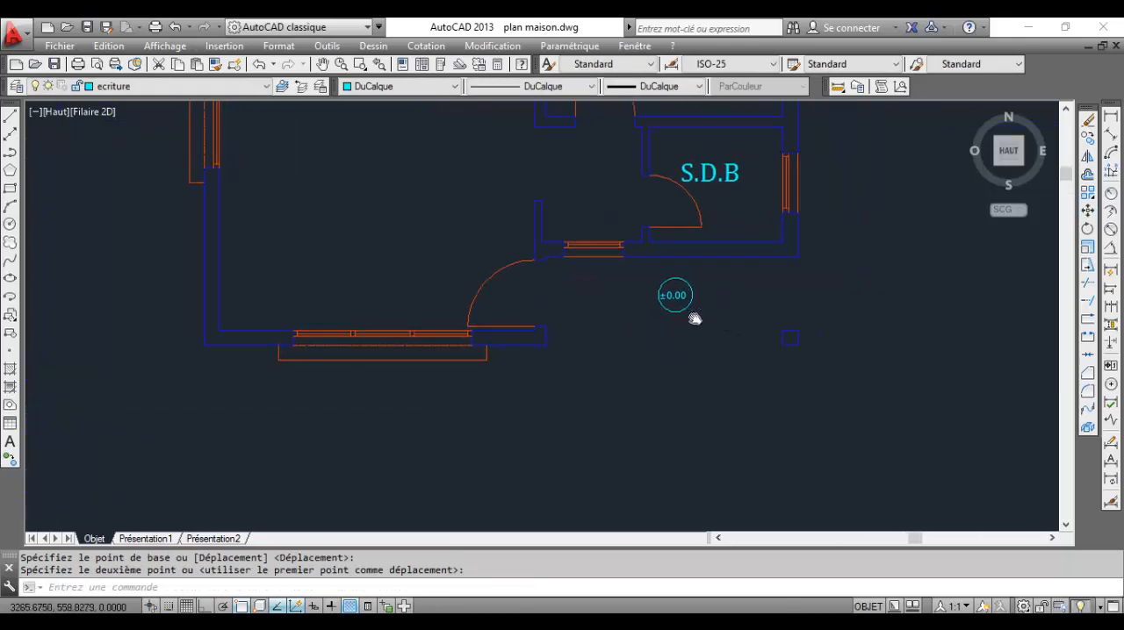
pyautogui.scroll(8, 710, 313)
pyautogui.click(704, 320)
pyautogui.click(597, 260)
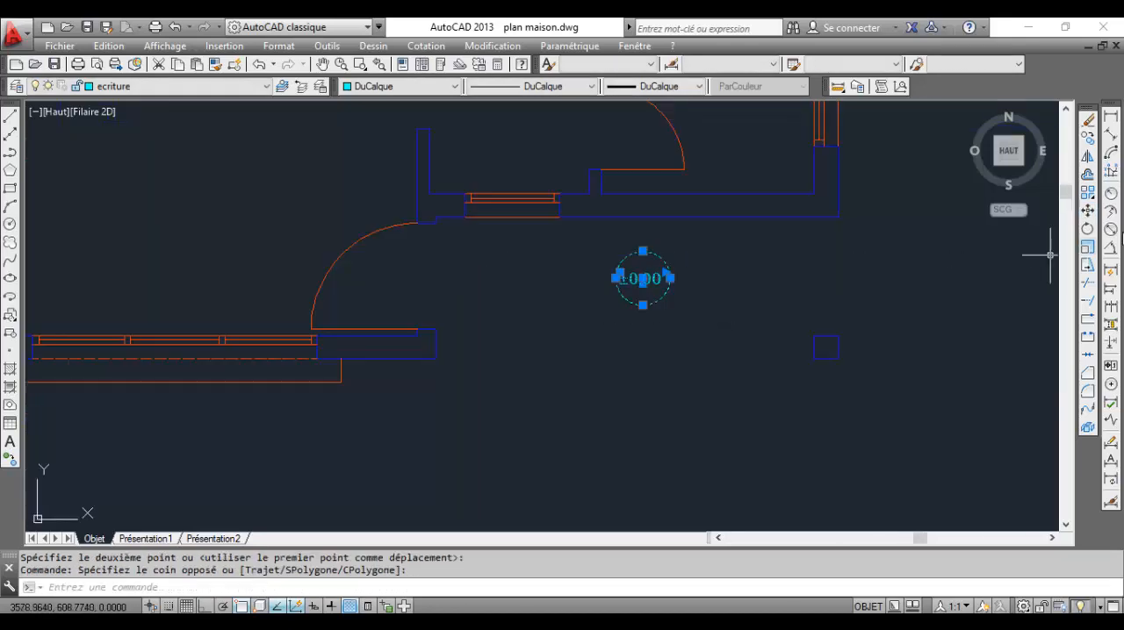
pyautogui.click(1088, 138)
pyautogui.click(645, 283)
pyautogui.scroll(-4, 614, 303)
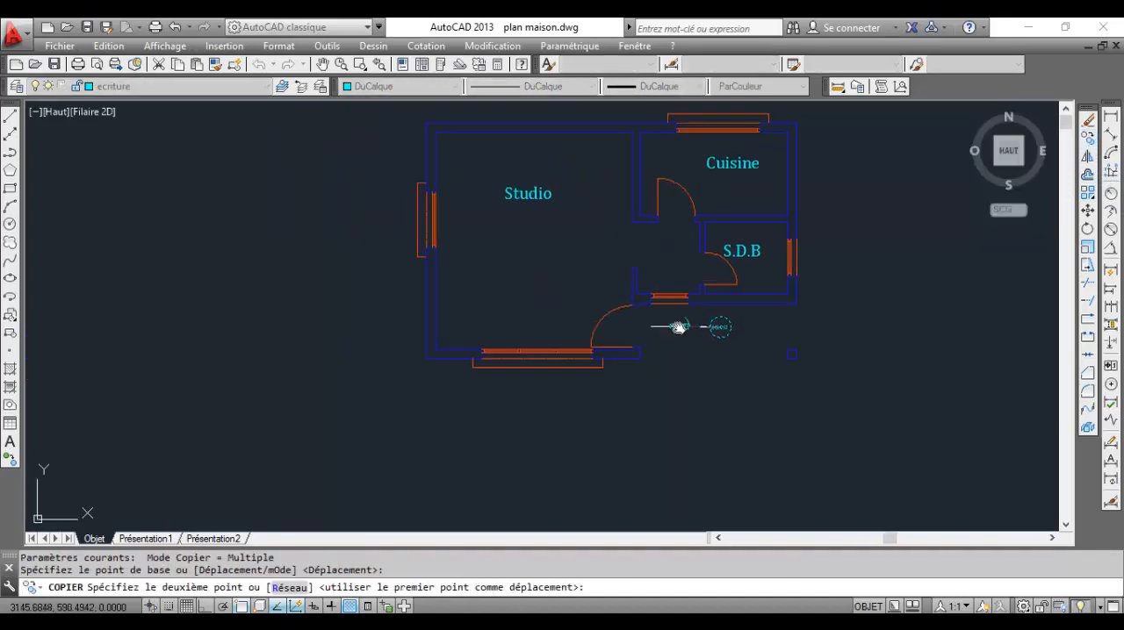
pyautogui.click(529, 249)
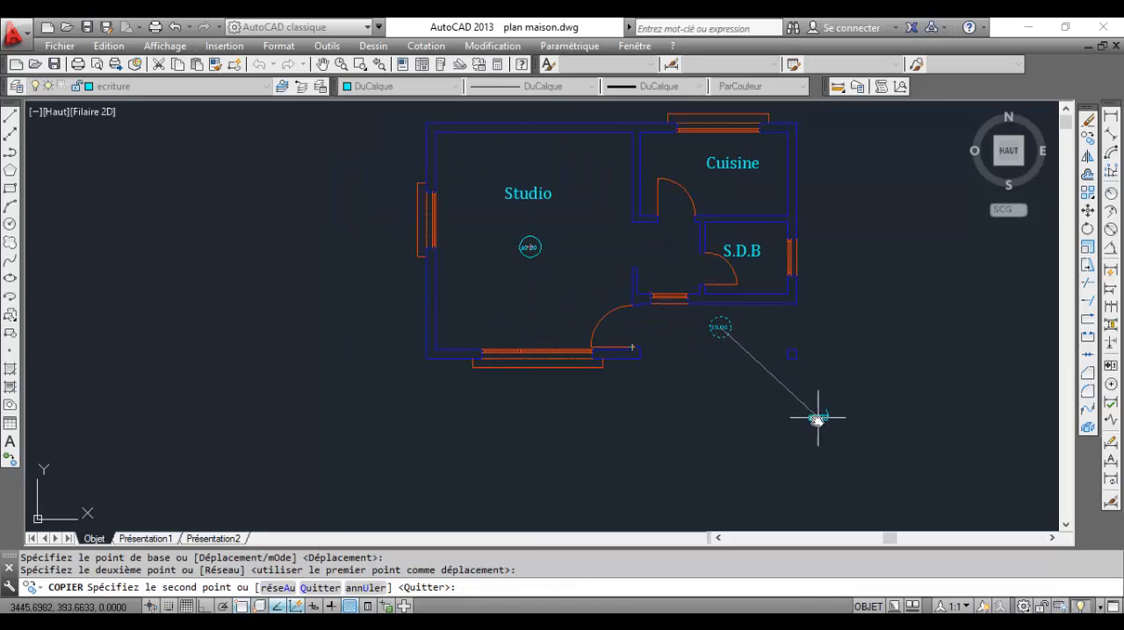
pyautogui.click(760, 414)
pyautogui.press('Escape')
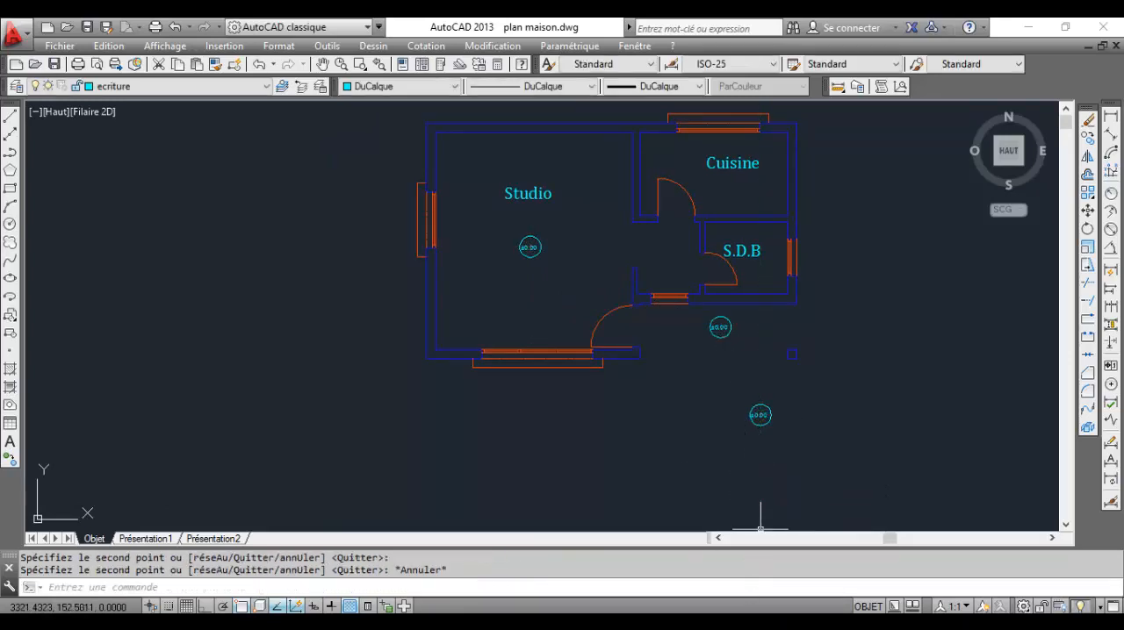
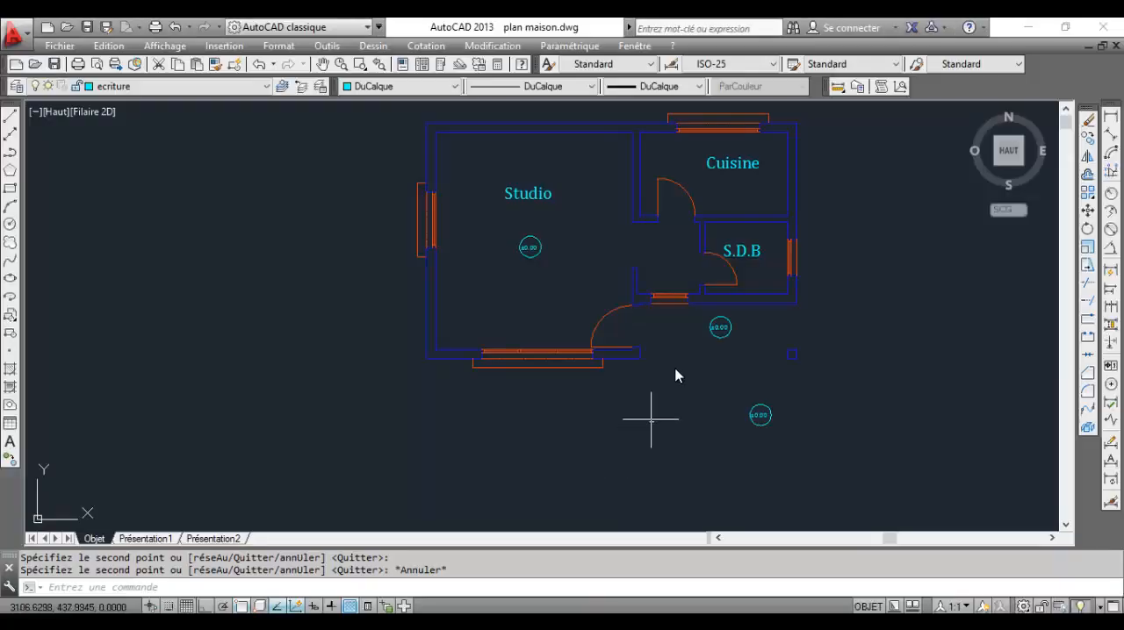
# On the murs layer, draw a line along the porch's front edge from the entrance wall end to the pillar's near lower corner
pyautogui.scroll(4, 615, 333)
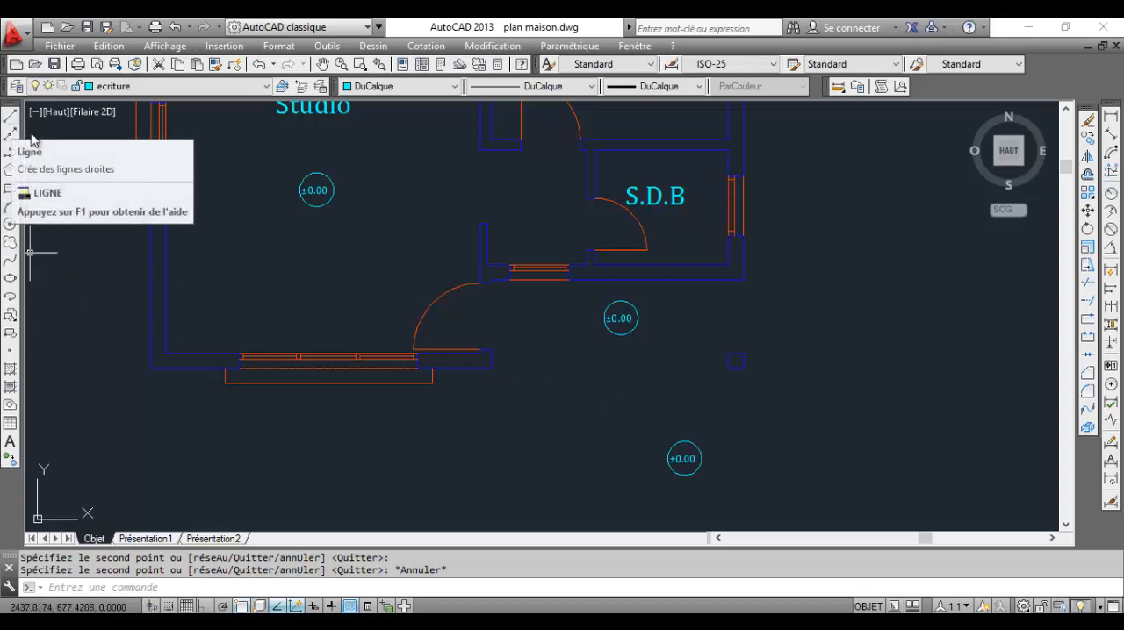
pyautogui.click(215, 88)
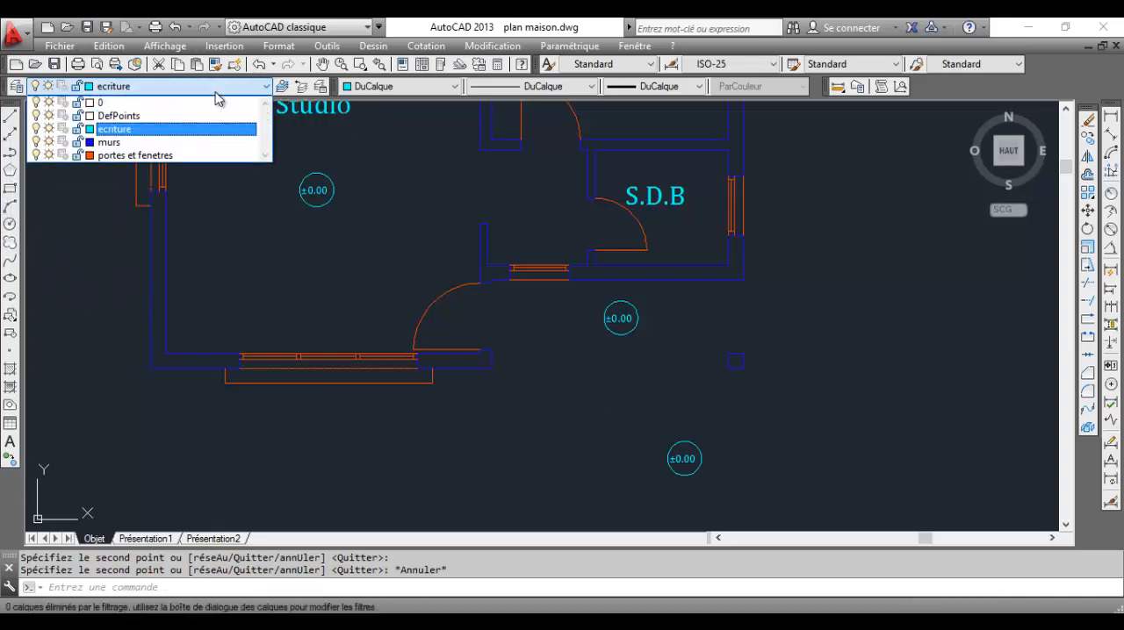
pyautogui.click(181, 145)
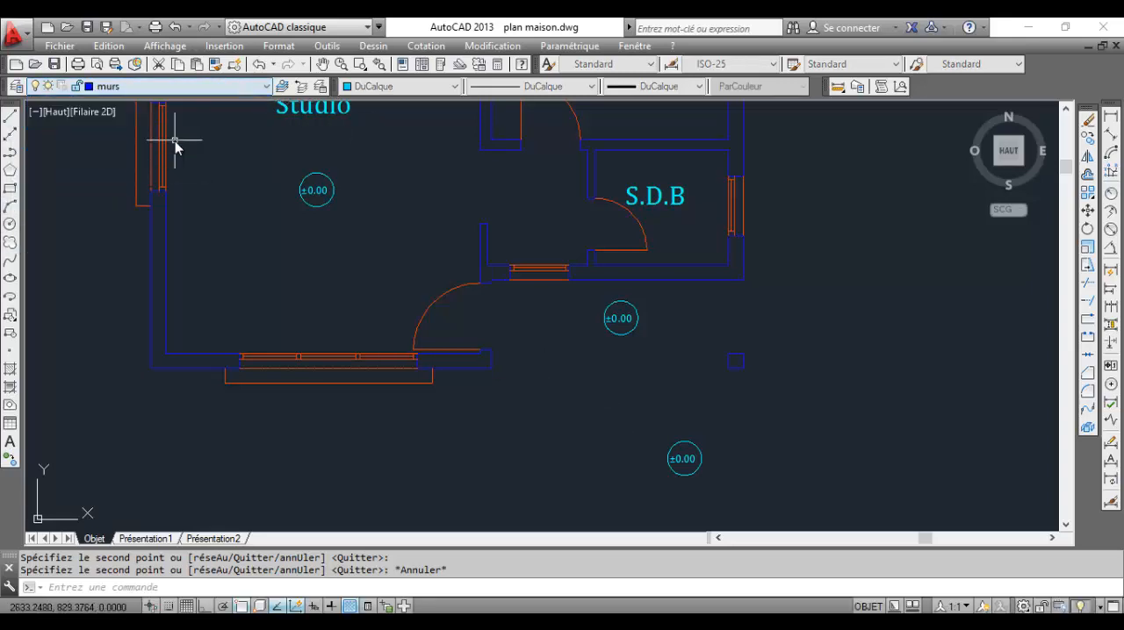
pyautogui.click(9, 116)
pyautogui.scroll(4, 490, 371)
pyautogui.click(502, 372)
pyautogui.moveTo(812, 393)
pyautogui.mouseDown(button='middle')
pyautogui.moveTo(602, 376)
pyautogui.moveTo(509, 390)
pyautogui.mouseUp(button='middle')
pyautogui.click(803, 368)
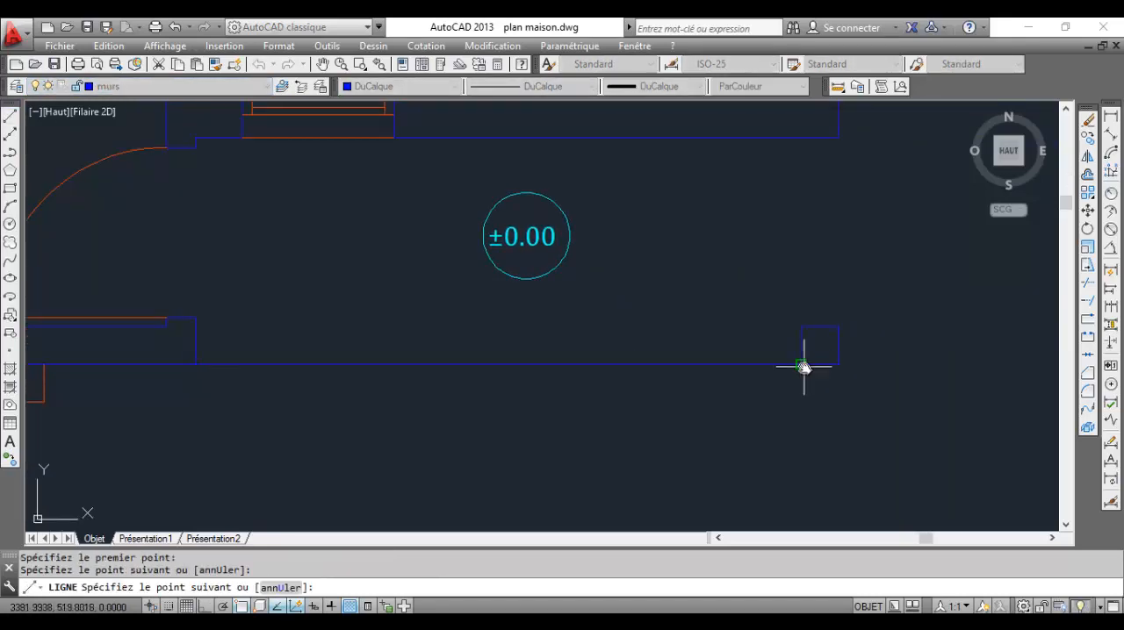
pyautogui.press('Return')
pyautogui.press('Return')
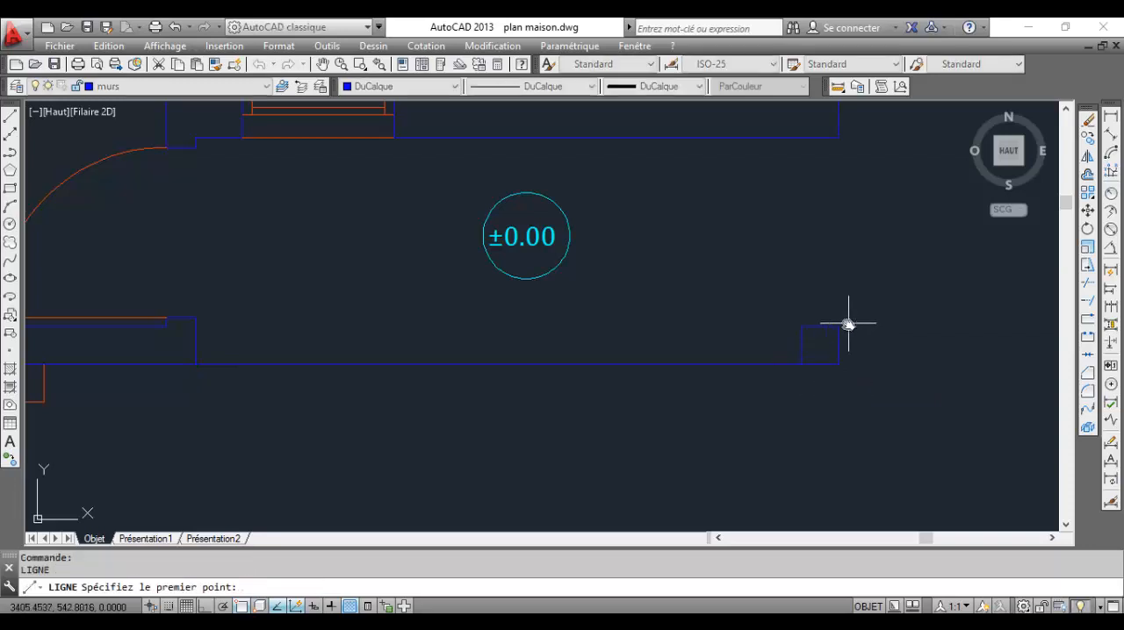
# Draw a line closing the porch's outer side, from the pillar's outer upper corner to the house's wall corner
pyautogui.click(839, 326)
pyautogui.click(839, 139)
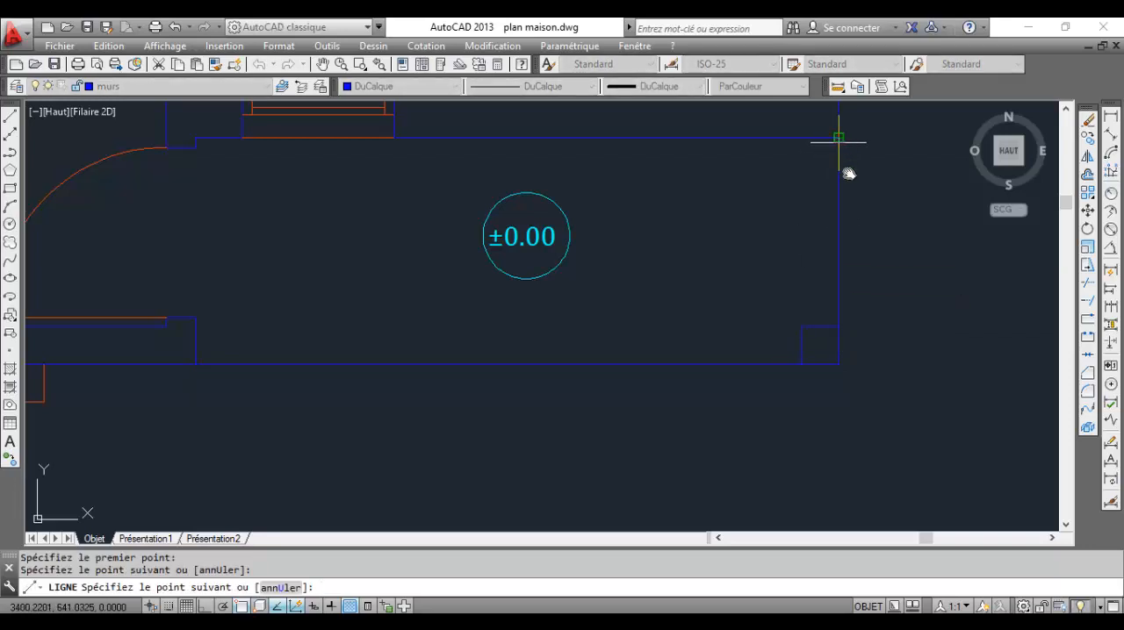
pyautogui.press('Return')
# Set the lineweight of the two porch boundary lines to 0.13 mm
pyautogui.click(854, 209)
pyautogui.click(760, 191)
pyautogui.click(649, 394)
pyautogui.click(623, 325)
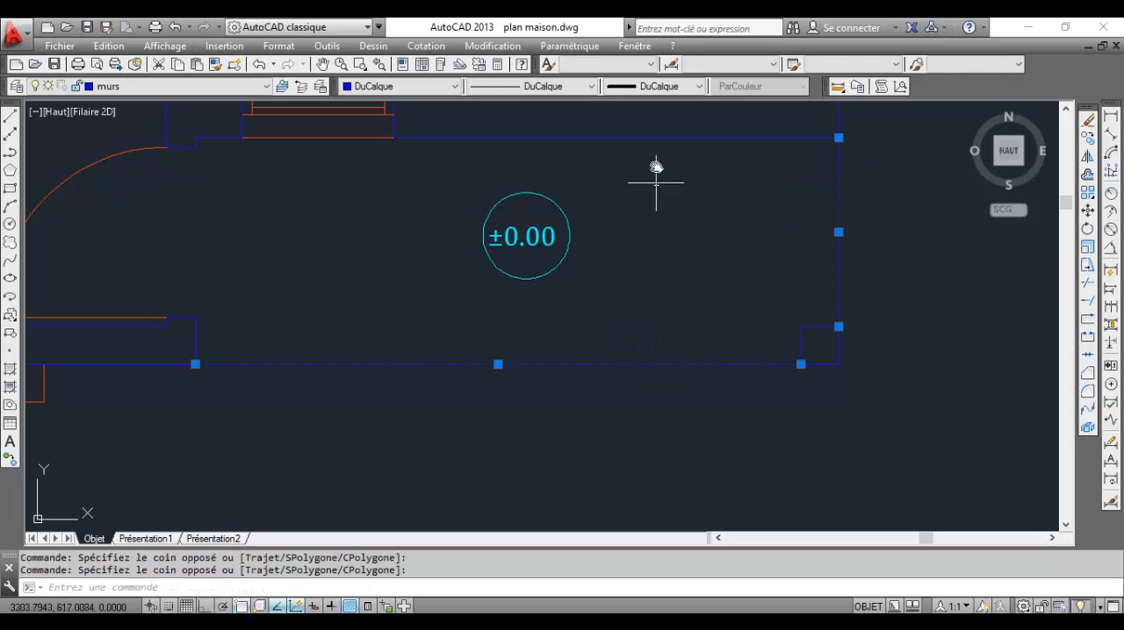
pyautogui.click(654, 86)
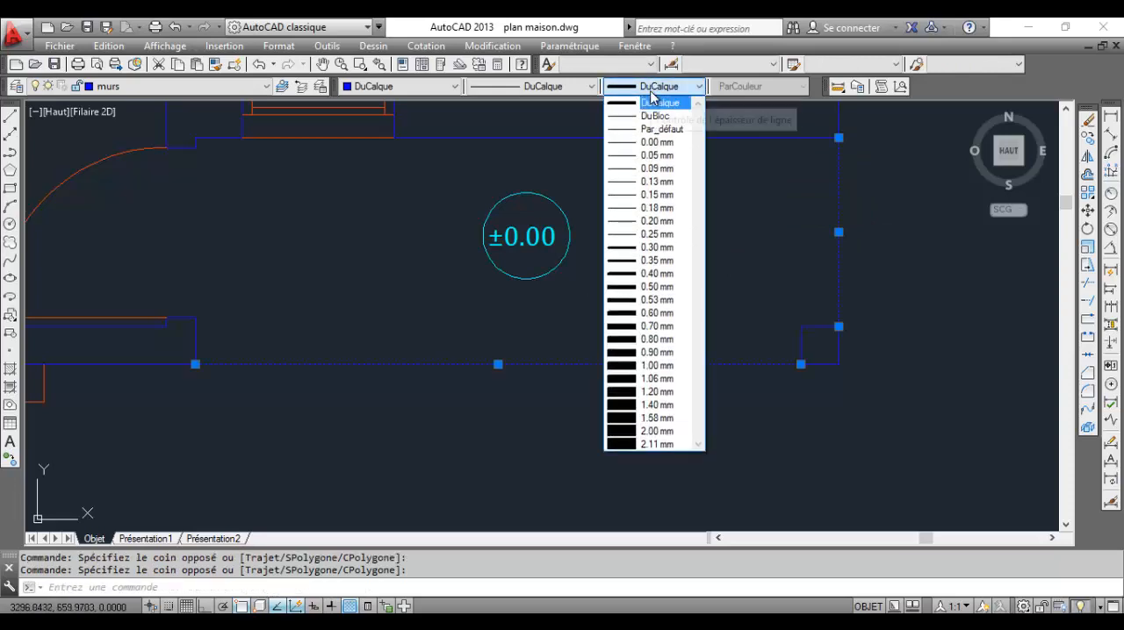
pyautogui.click(663, 181)
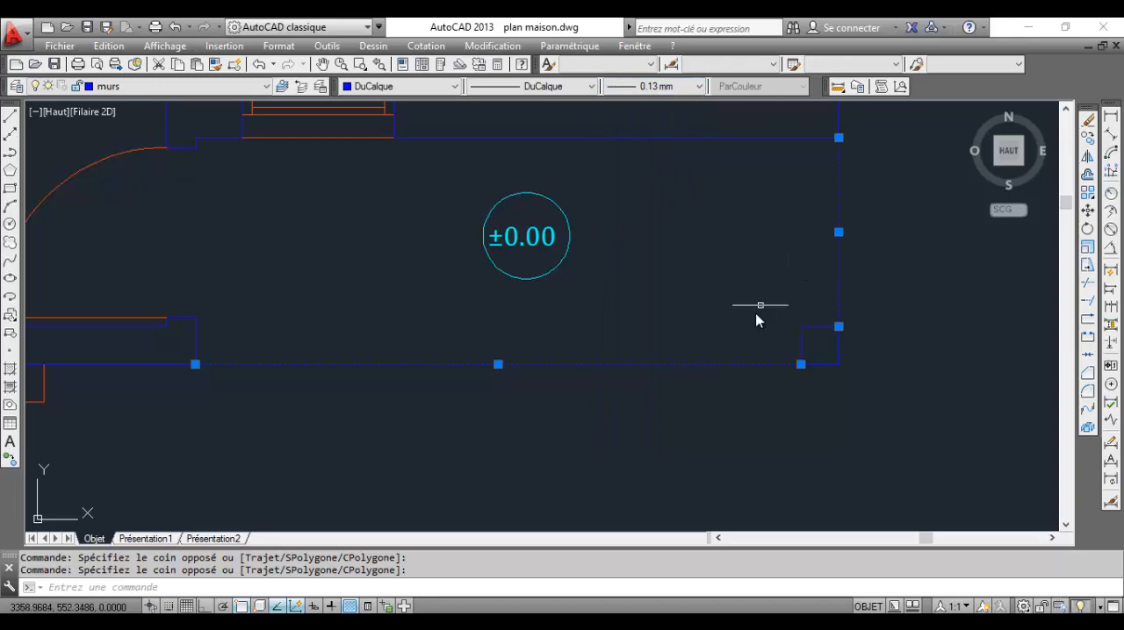
pyautogui.press('Escape')
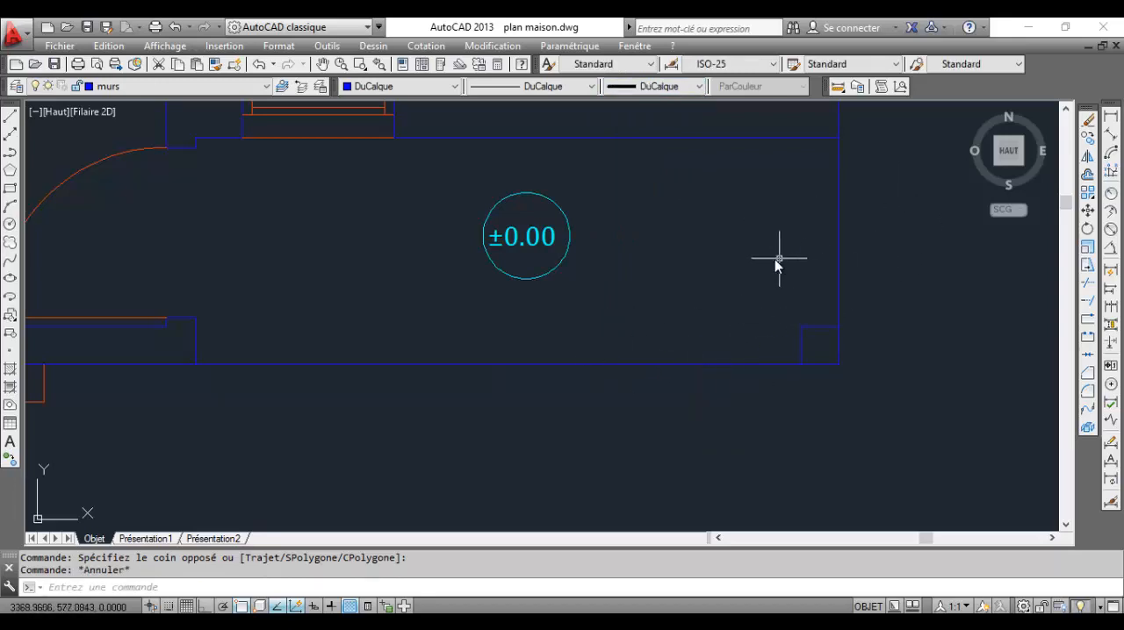
# Turn on the lineweight display and check the thickness of the porch lines, walls and level marks
pyautogui.moveTo(667, 258); pyautogui.dragTo(728, 288, button='middle')
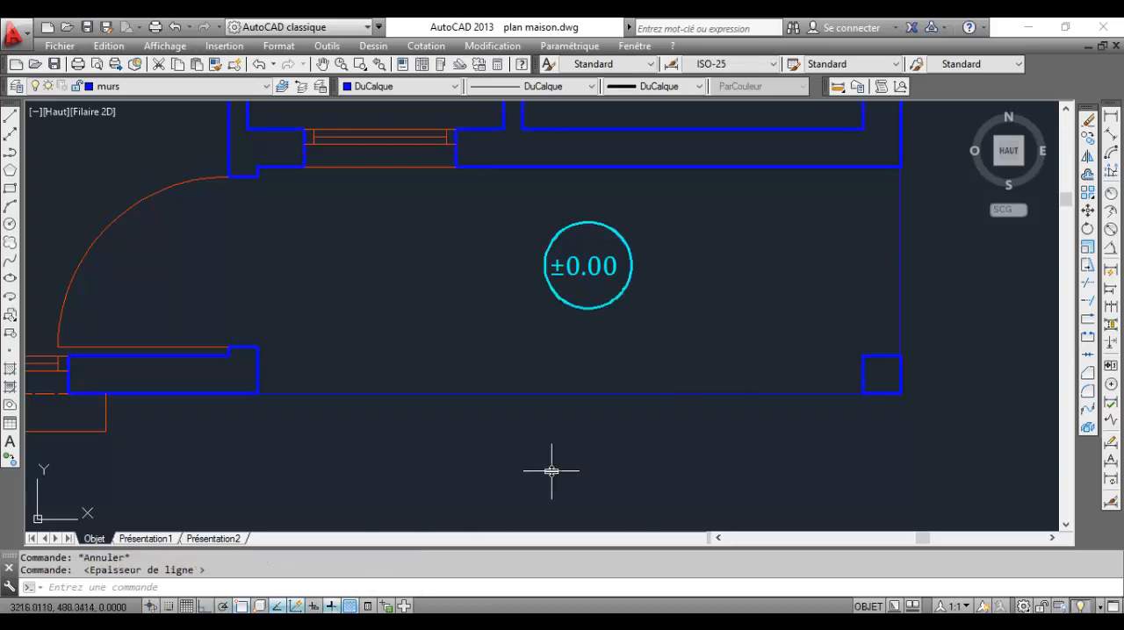
pyautogui.scroll(-3, 692, 399)
pyautogui.scroll(4, 808, 332)
pyautogui.scroll(-1, 588, 371)
pyautogui.scroll(-2, 597, 351)
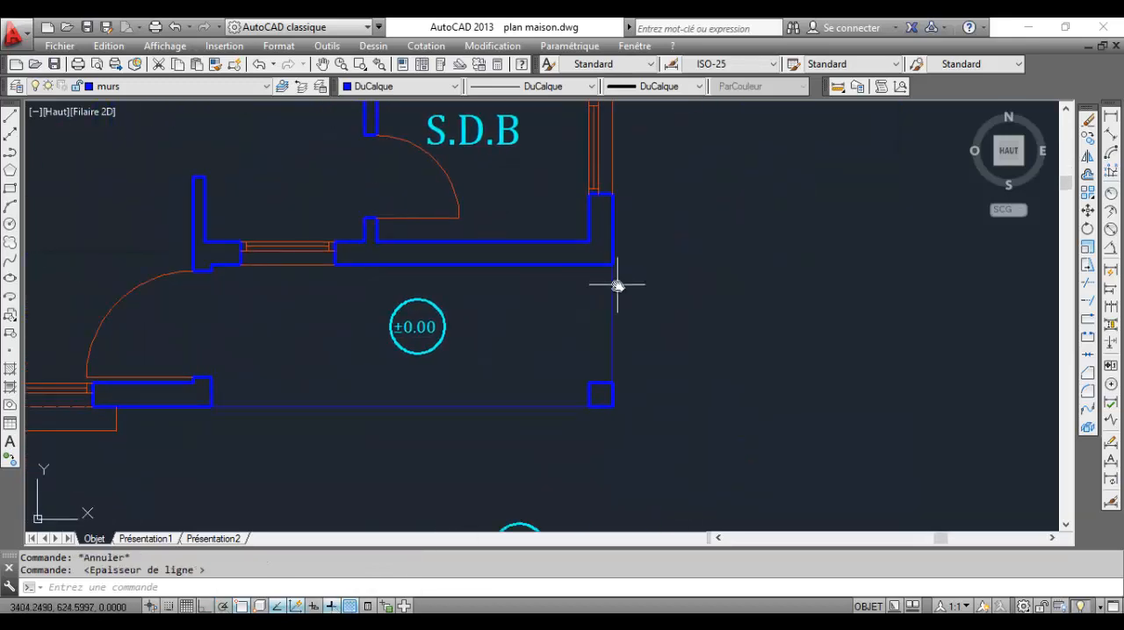
pyautogui.scroll(-3, 477, 381)
pyautogui.scroll(2, 546, 366)
pyautogui.moveTo(553, 350); pyautogui.dragTo(619, 329, button='middle')
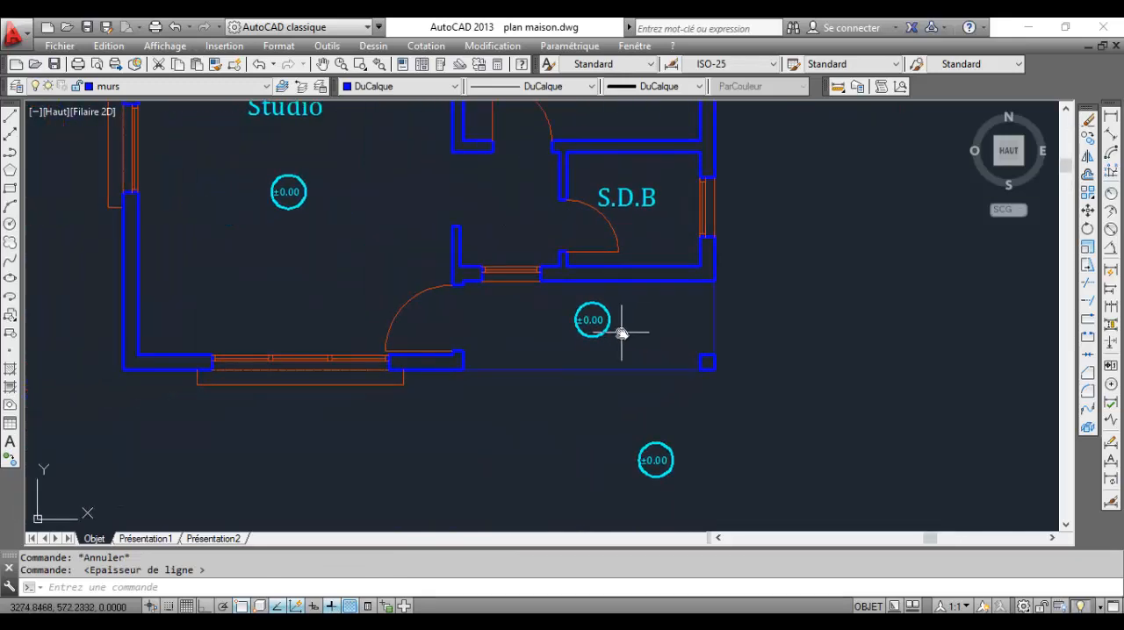
pyautogui.click(619, 339)
pyautogui.click(554, 292)
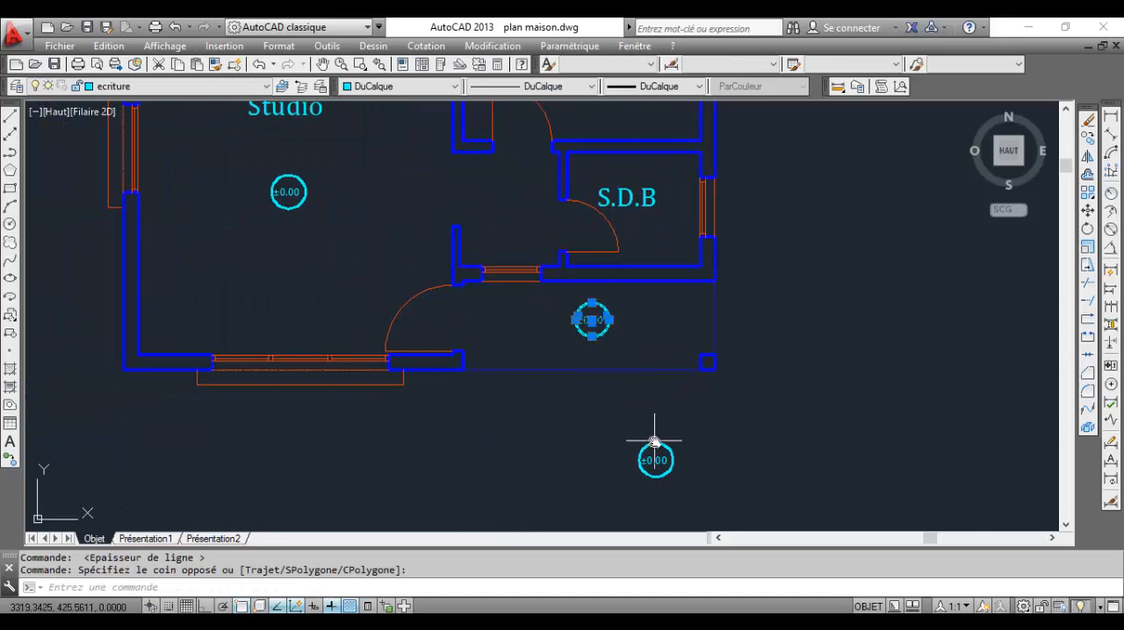
pyautogui.click(674, 471)
pyautogui.click(615, 436)
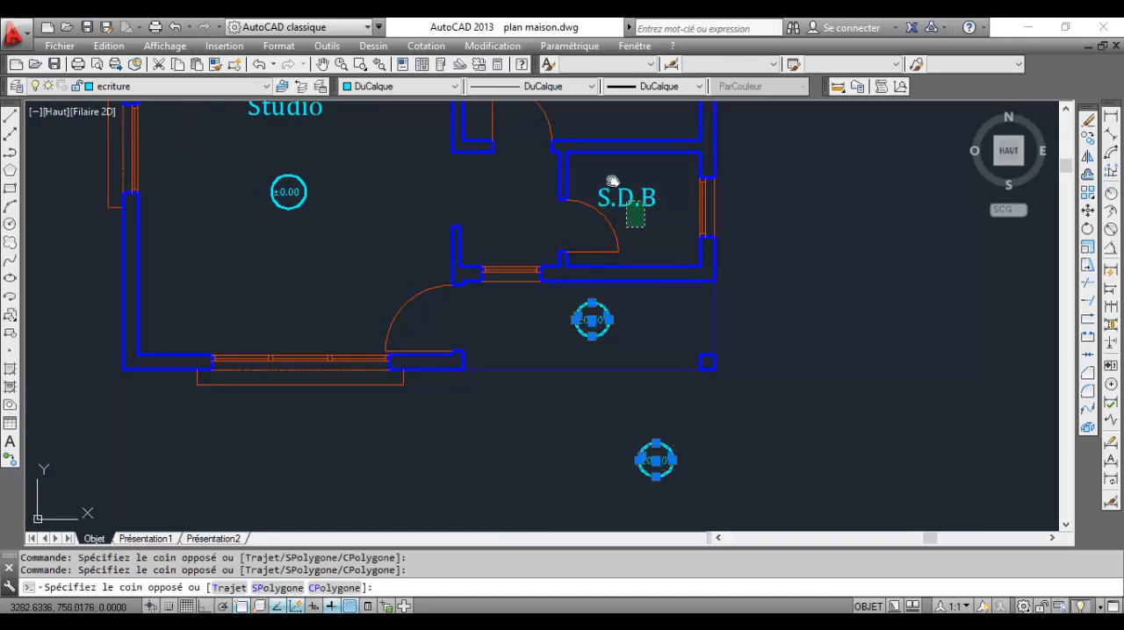
pyautogui.press('Escape')
pyautogui.press('Escape')
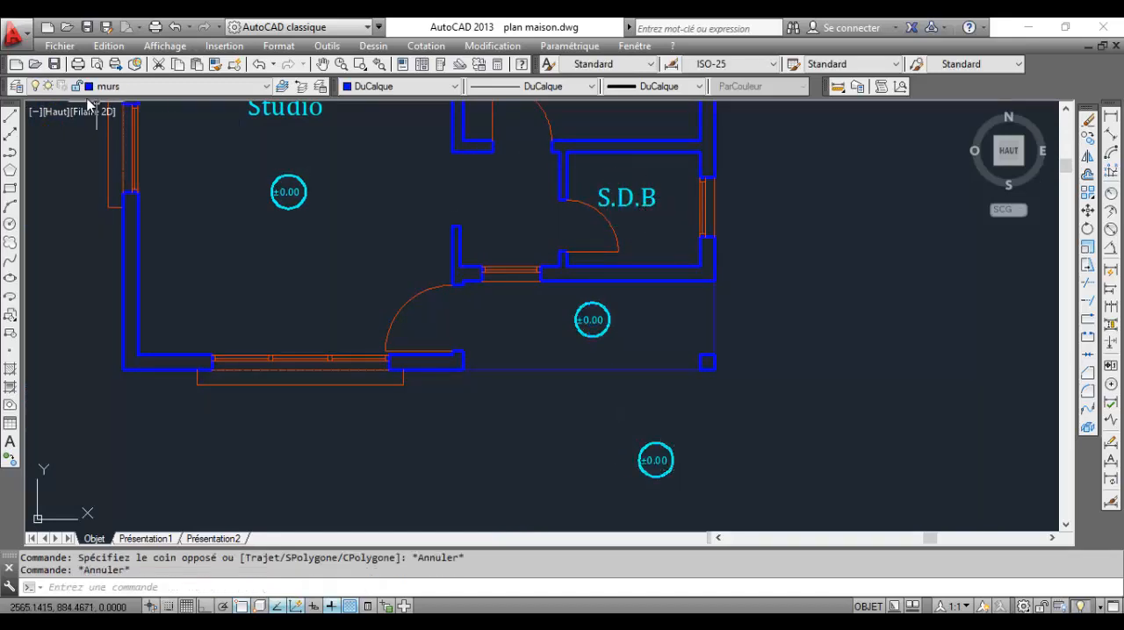
# Set the ecriture layer's lineweight to 0.20 mm in the layer properties manager and close the manager
pyautogui.click(17, 86)
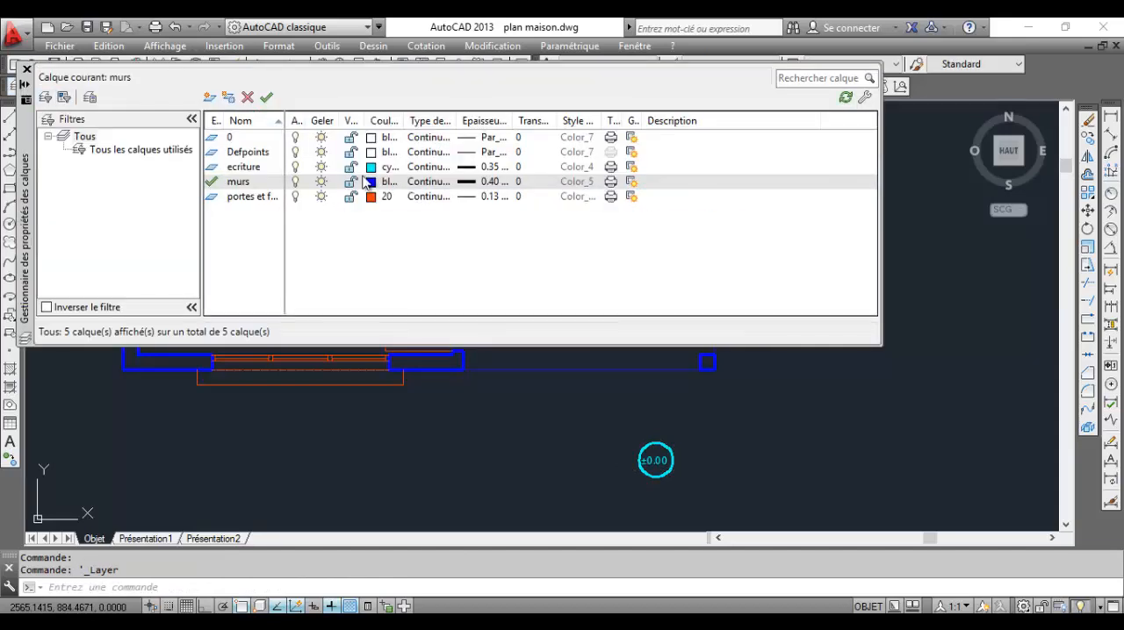
pyautogui.click(468, 169)
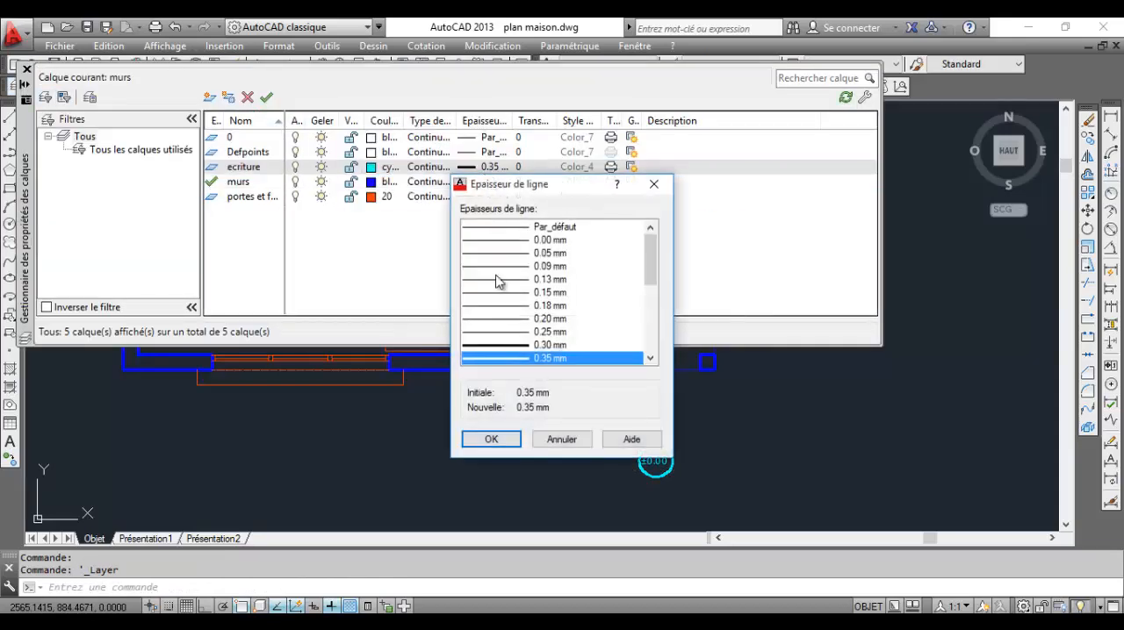
pyautogui.click(522, 332)
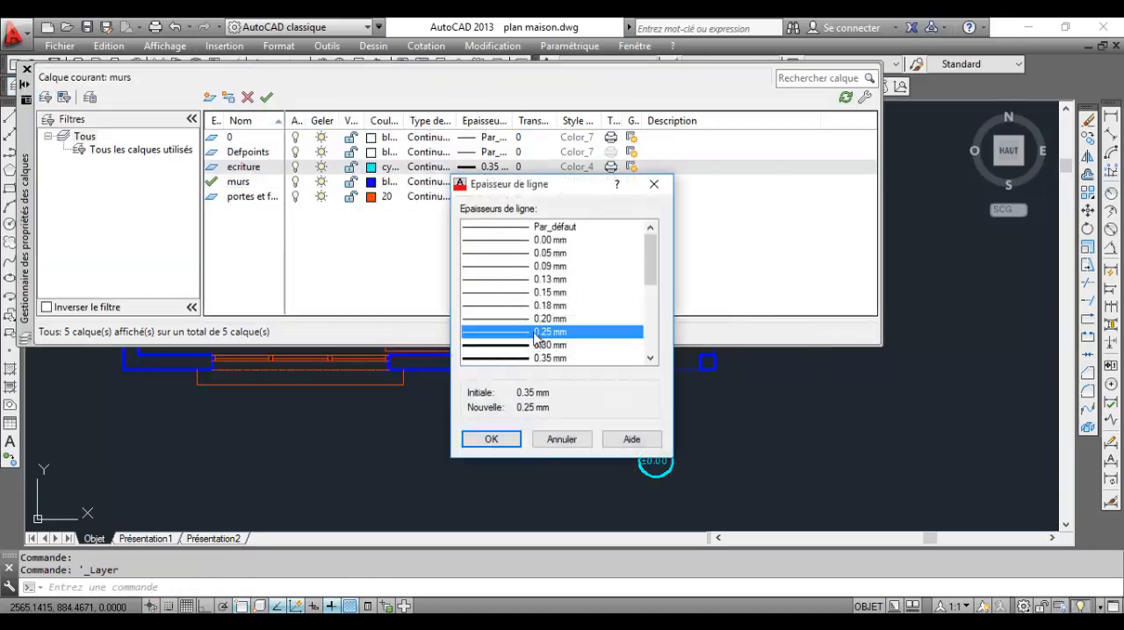
pyautogui.click(540, 320)
pyautogui.click(496, 439)
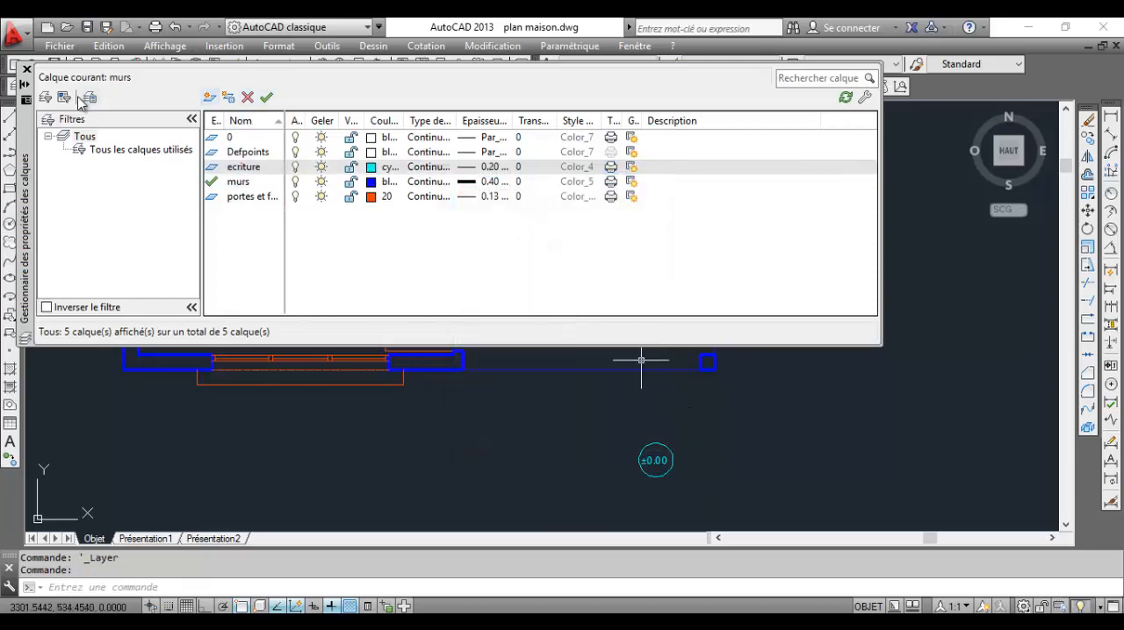
pyautogui.click(26, 68)
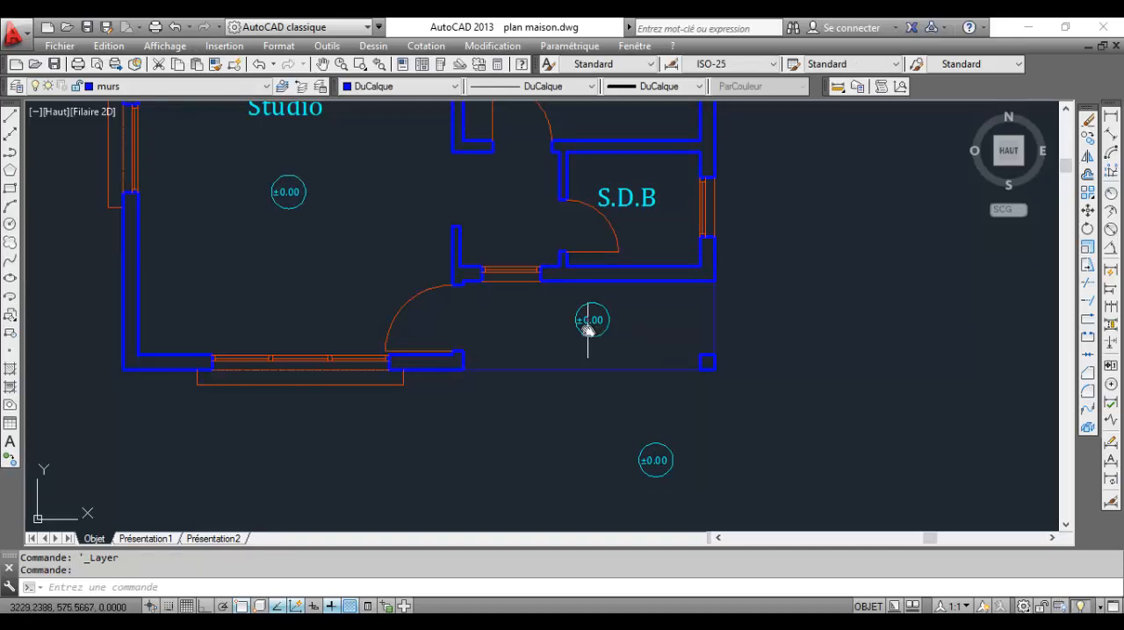
# Turn off the ecriture layer to hide the room labels and level marks
pyautogui.moveTo(331, 179); pyautogui.dragTo(379, 183, button='middle')
pyautogui.click(253, 86)
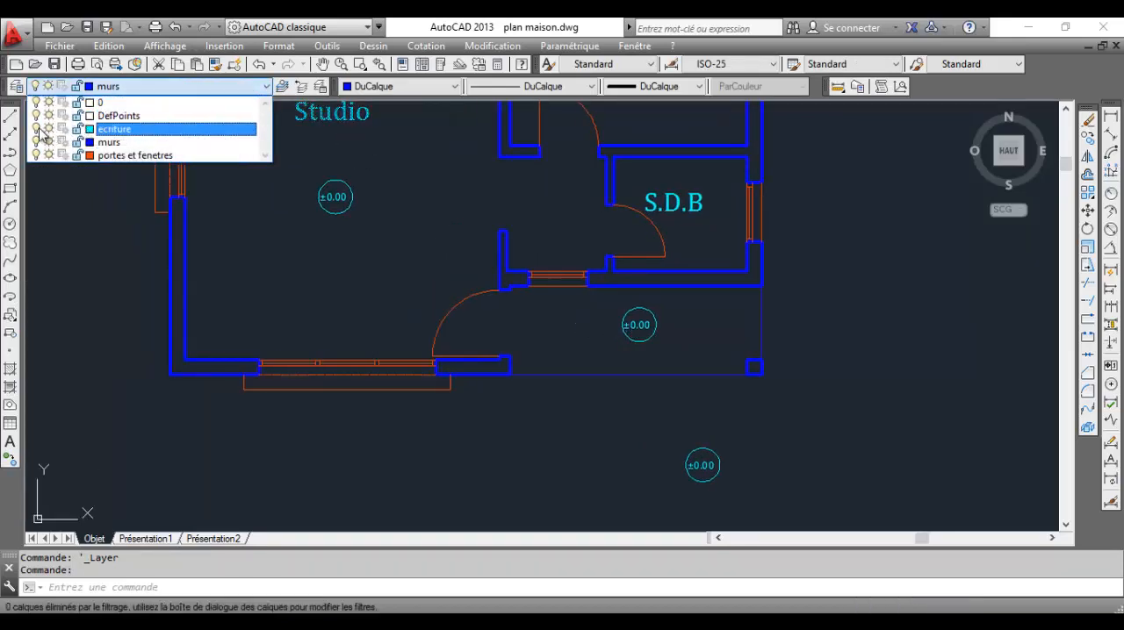
pyautogui.click(318, 232)
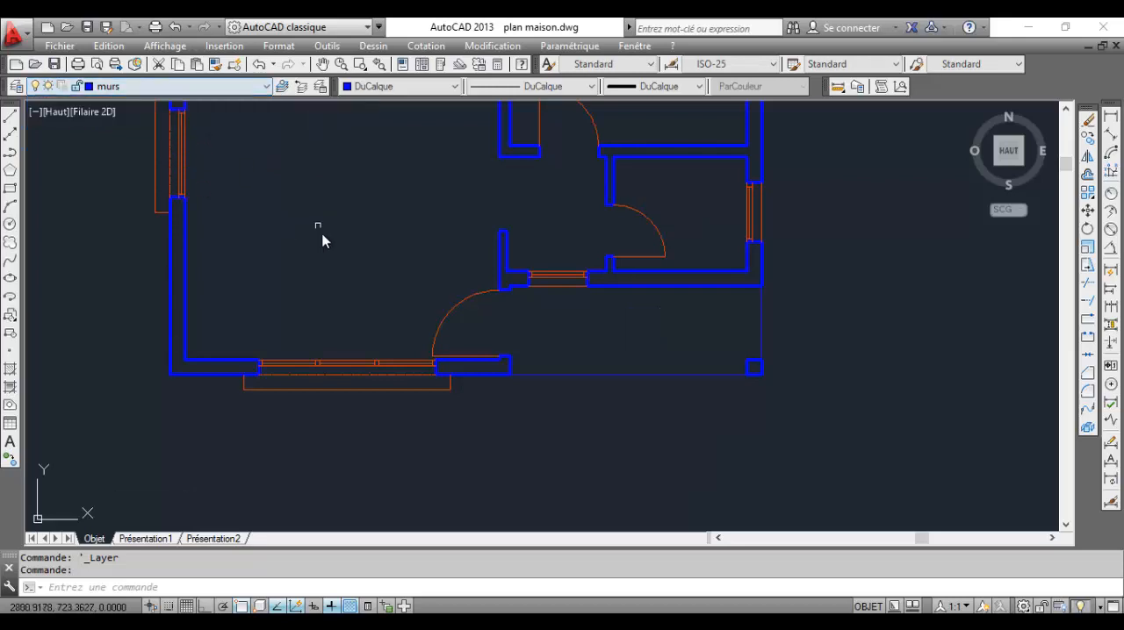
pyautogui.scroll(-4, 514, 268)
pyautogui.scroll(4, 516, 269)
pyautogui.scroll(-3, 516, 269)
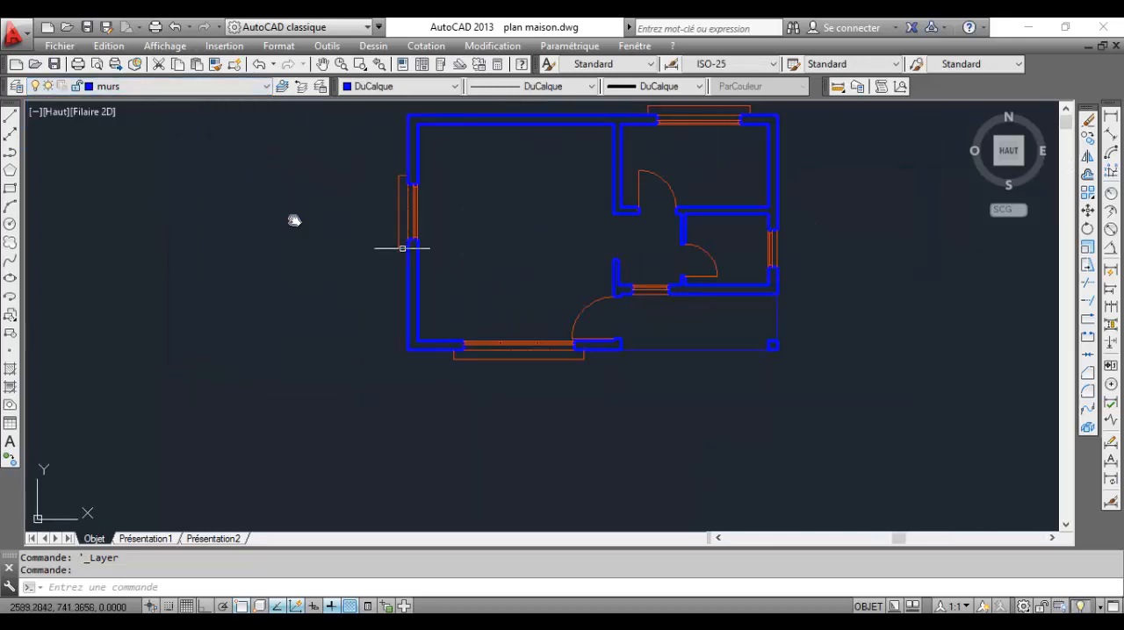
# Turn the ecriture layer back on and turn off the current murs layer to hide the walls
pyautogui.click(114, 86)
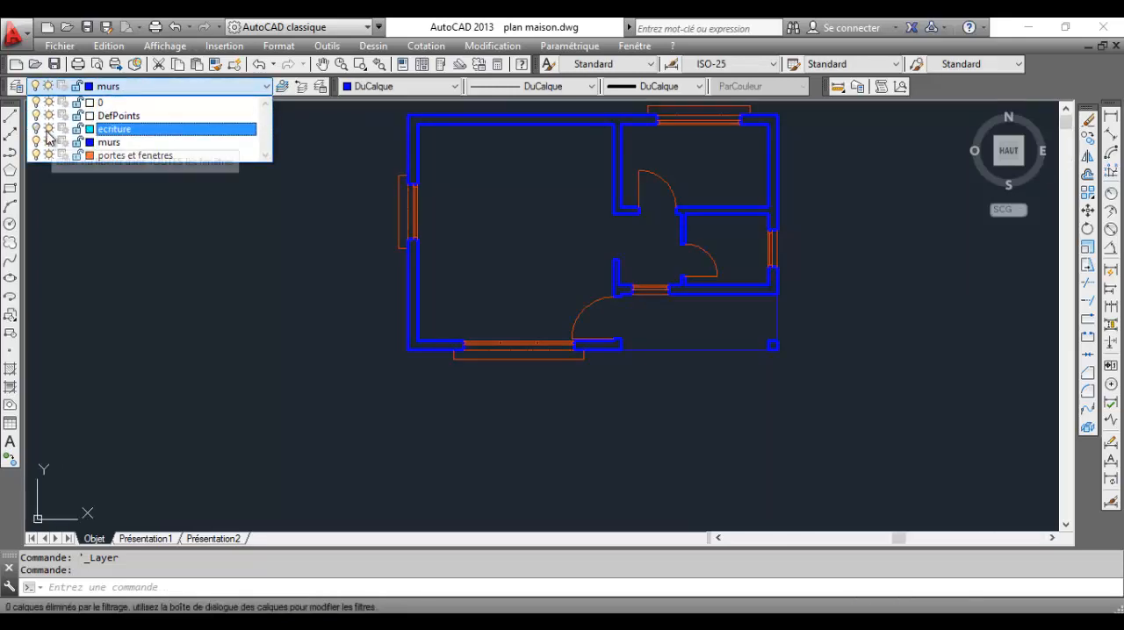
pyautogui.click(36, 129)
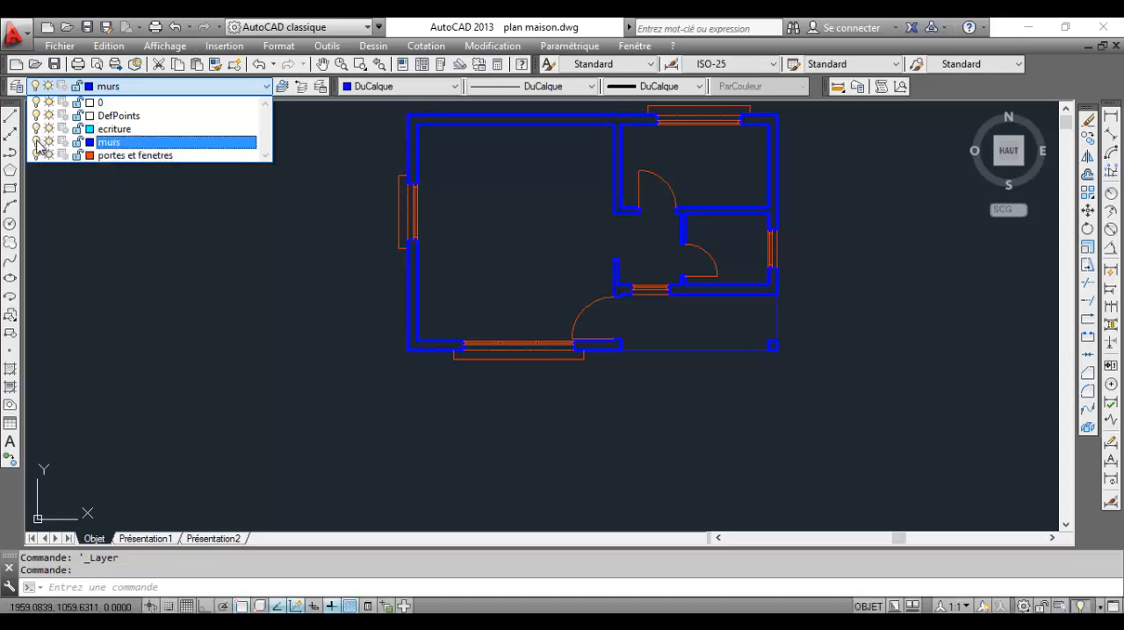
pyautogui.click(36, 141)
pyautogui.click(116, 190)
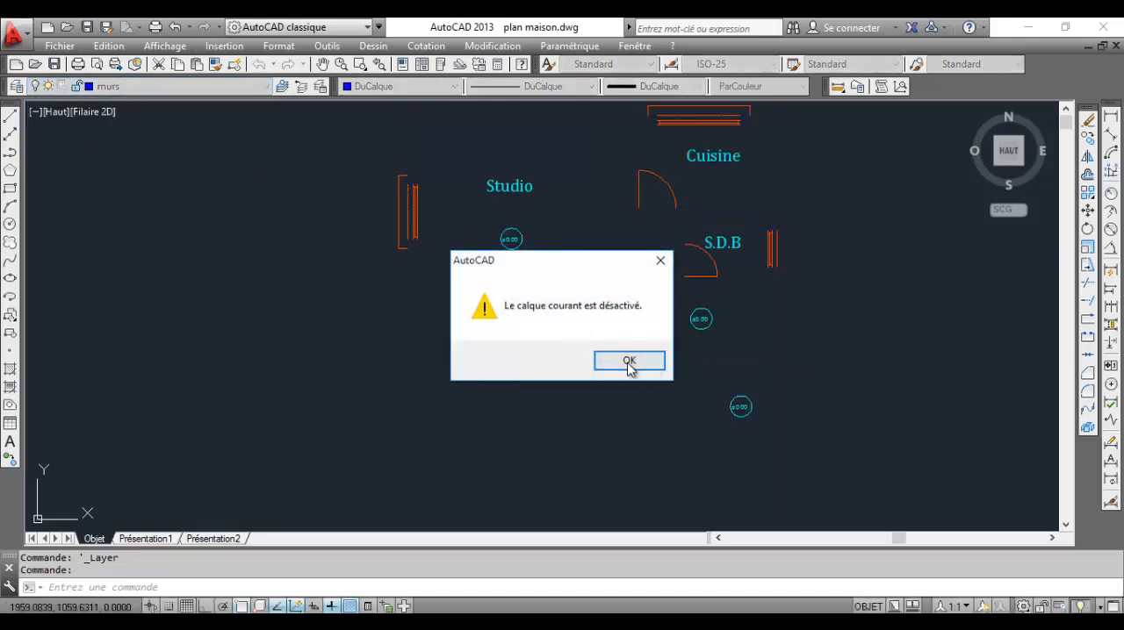
pyautogui.click(628, 360)
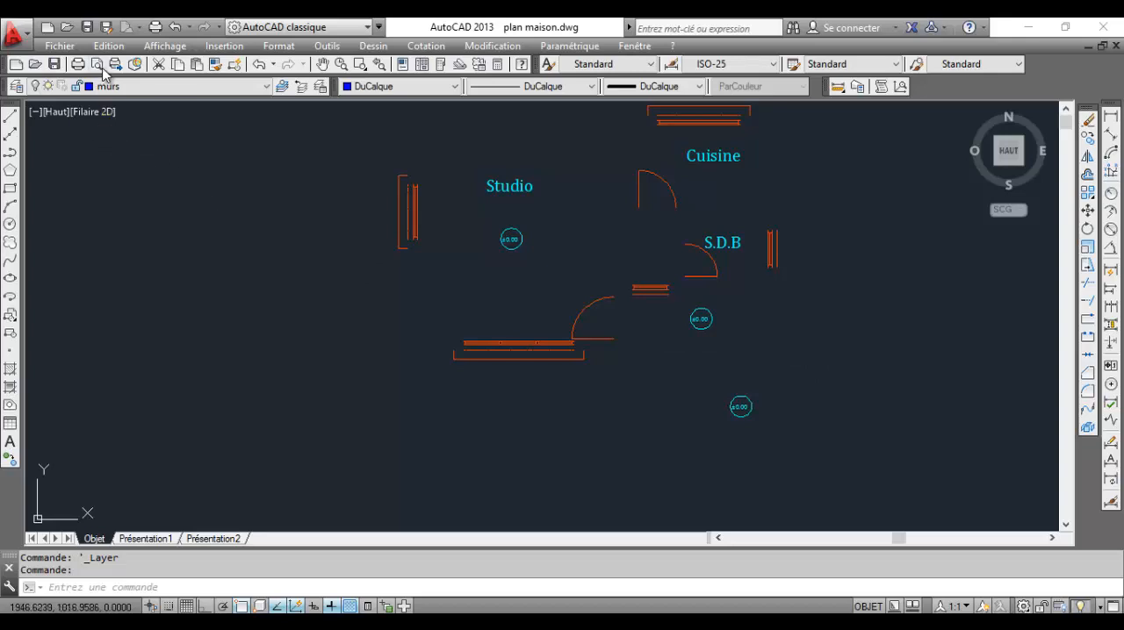
# Turn the murs layer back on to show the walls again
pyautogui.click(37, 88)
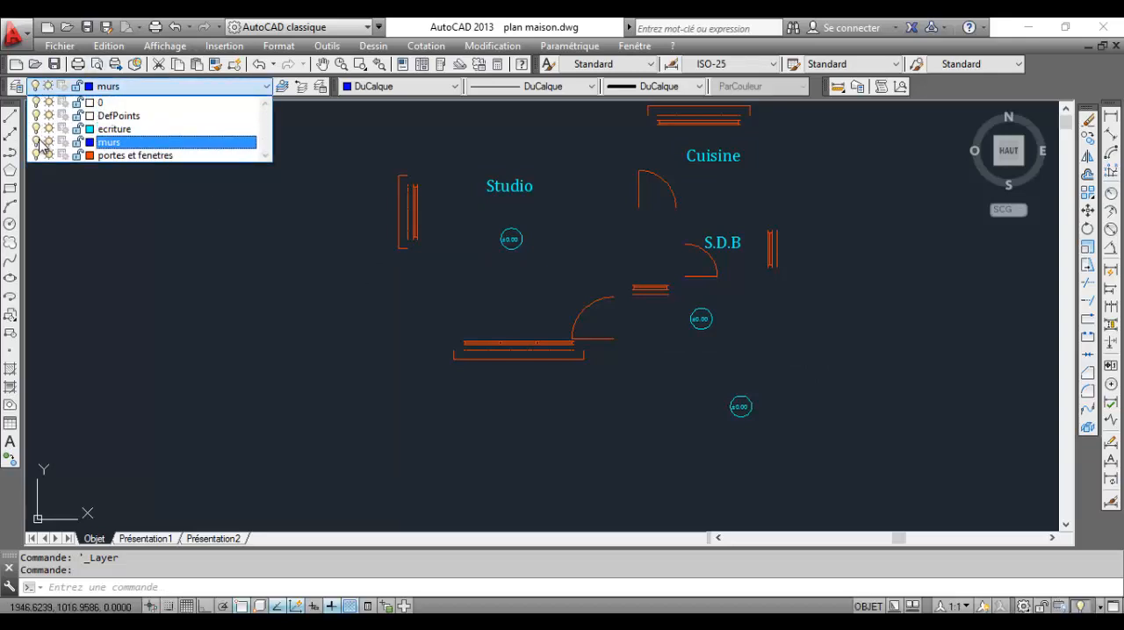
pyautogui.click(36, 141)
pyautogui.click(312, 328)
pyautogui.moveTo(629, 305); pyautogui.dragTo(526, 304, button='middle')
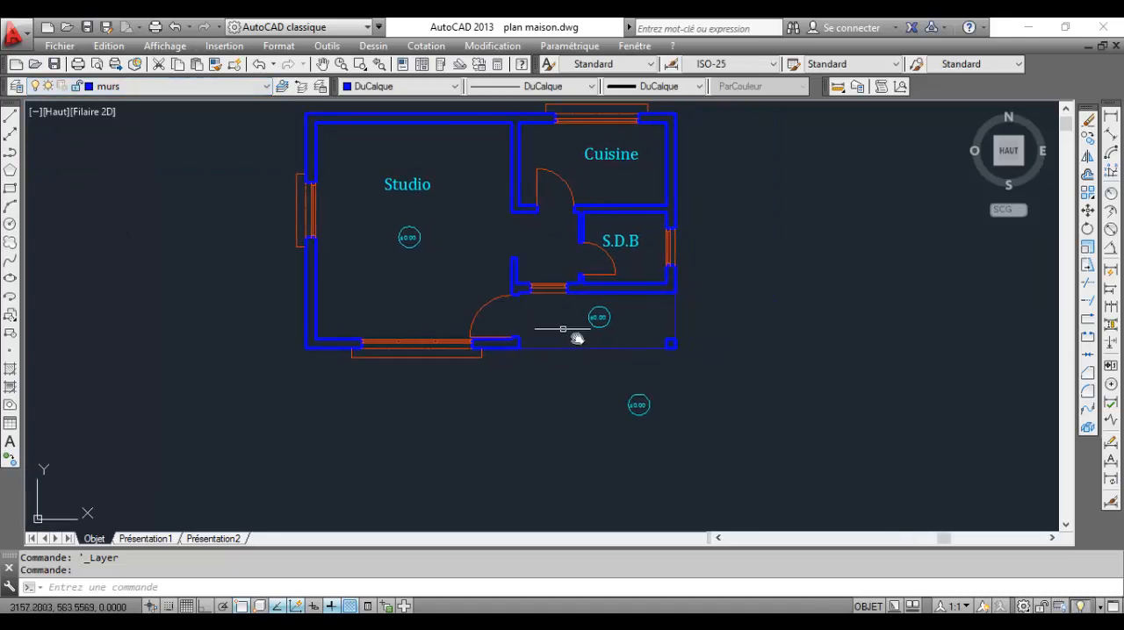
pyautogui.scroll(2, 628, 330)
pyautogui.moveTo(673, 312); pyautogui.dragTo(672, 336, button='middle')
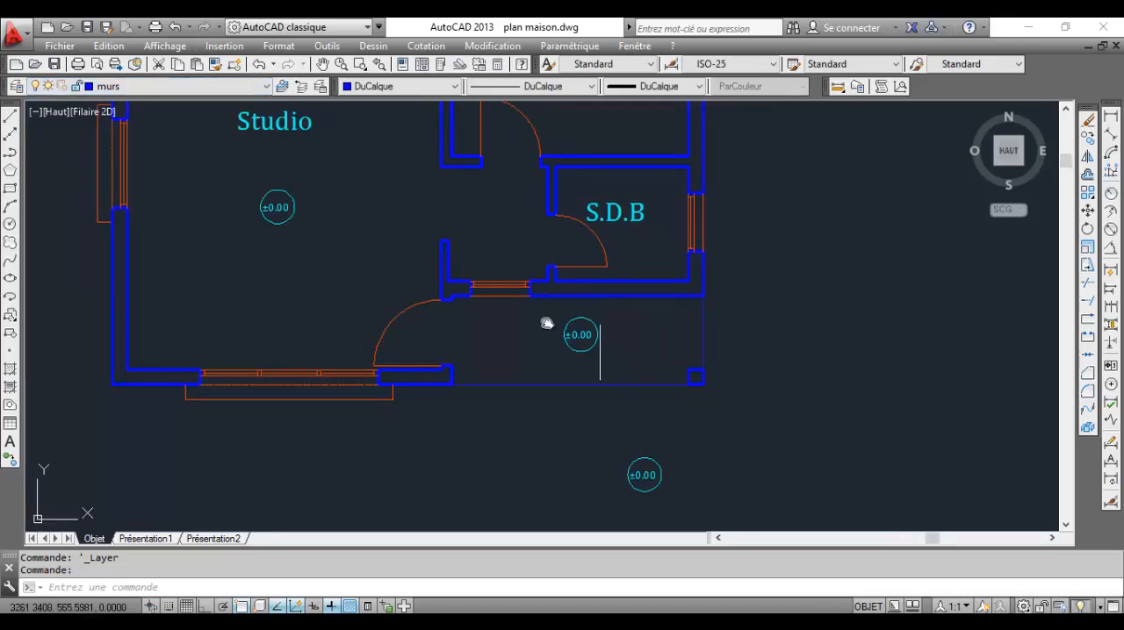
# Create a new layer named hachures and set its colour to index 132
pyautogui.click(15, 88)
pyautogui.click(212, 99)
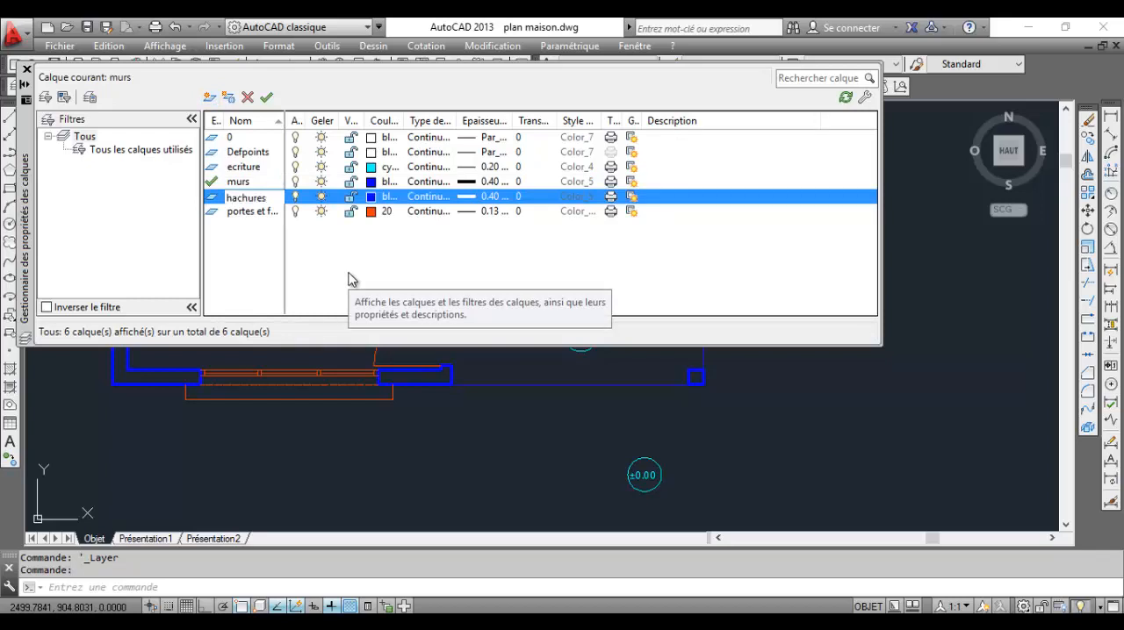
pyautogui.click(372, 201)
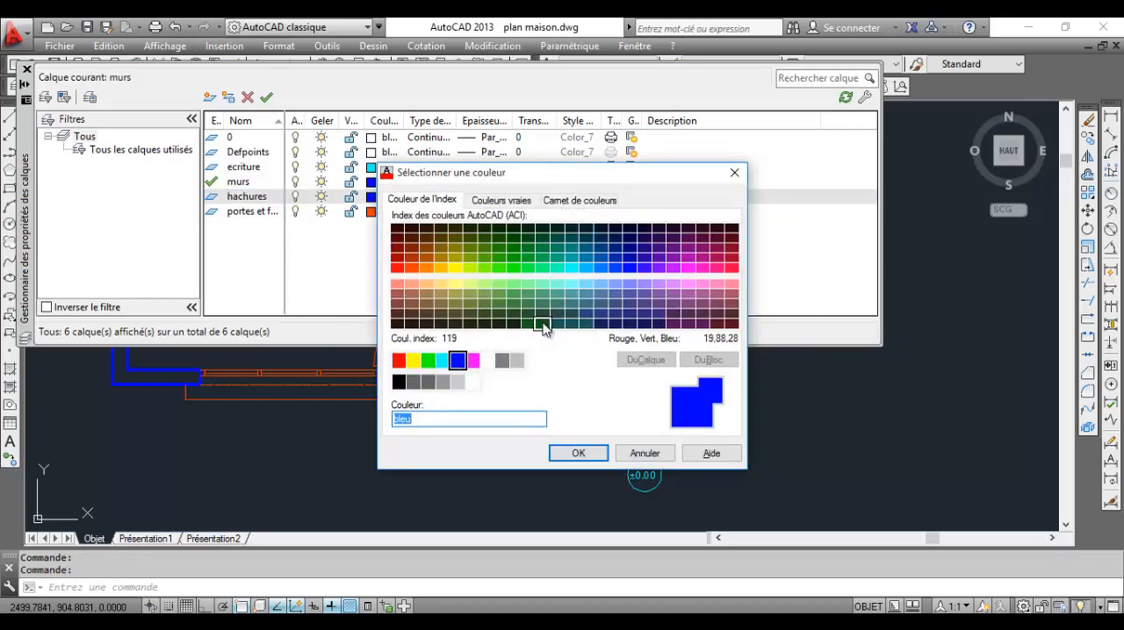
pyautogui.click(573, 258)
pyautogui.click(577, 453)
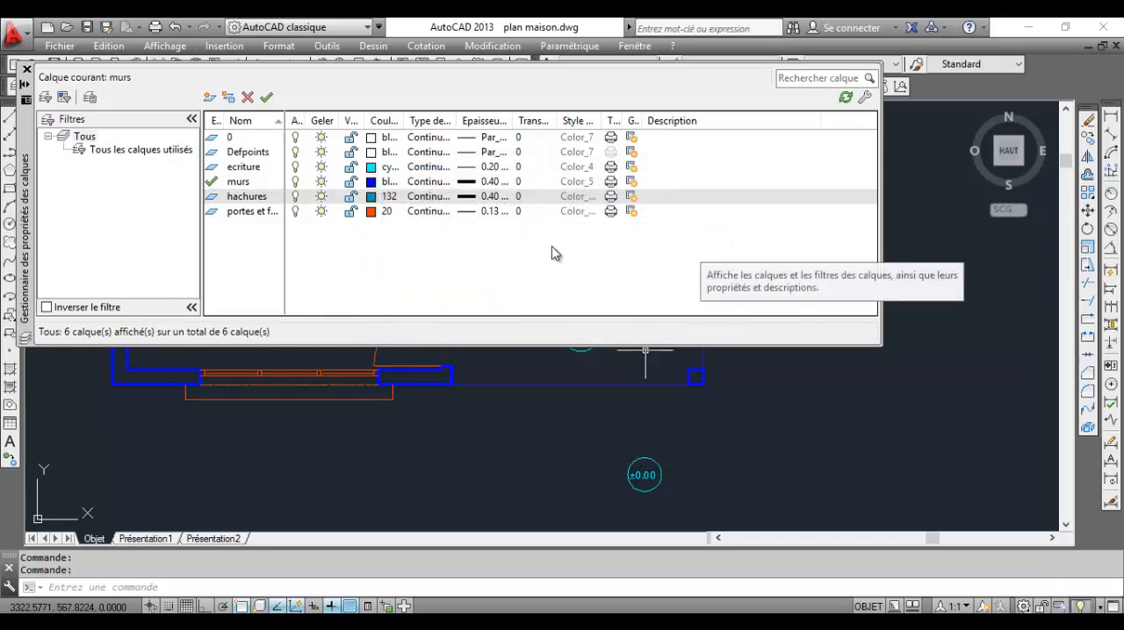
# Set the hachures layer's lineweight to 0.13 mm and make it the current layer
pyautogui.click(487, 197)
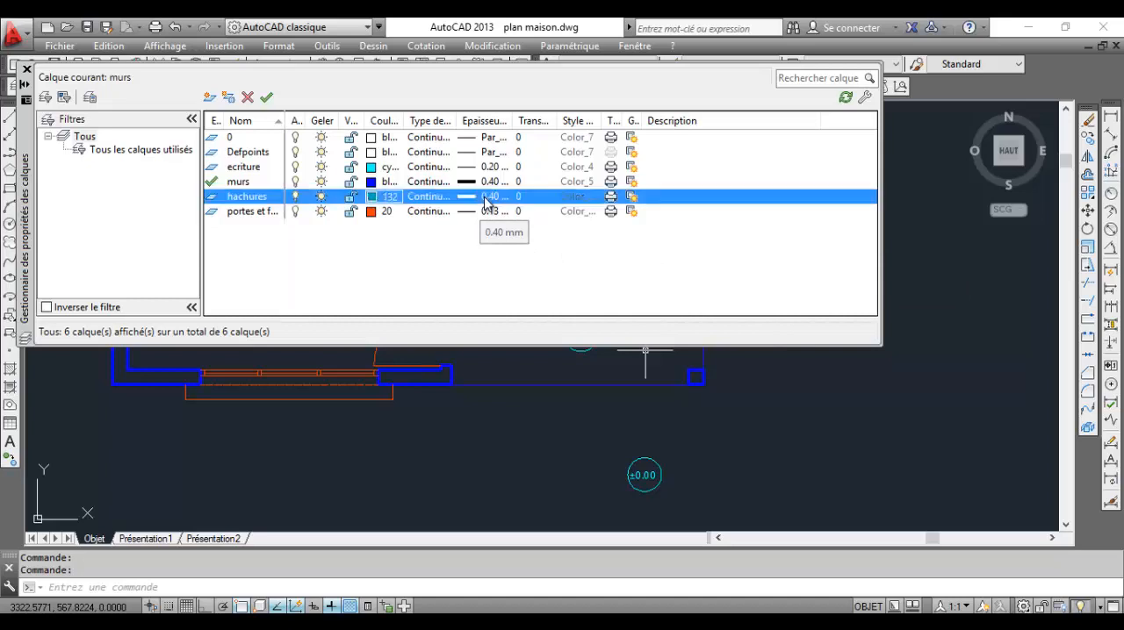
pyautogui.click(509, 266)
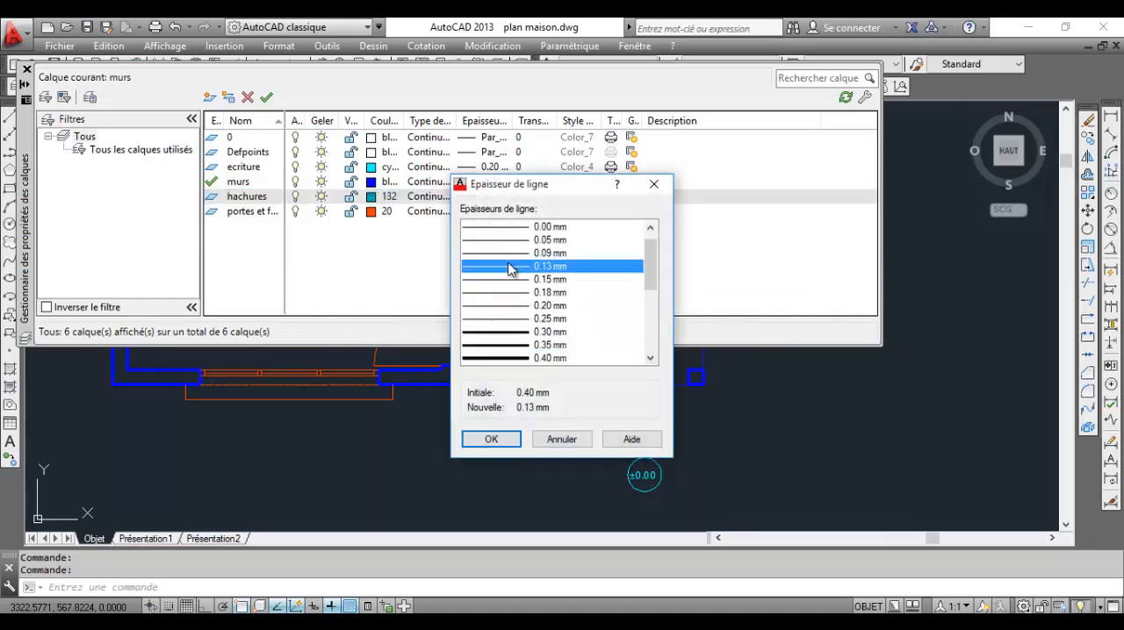
pyautogui.click(490, 438)
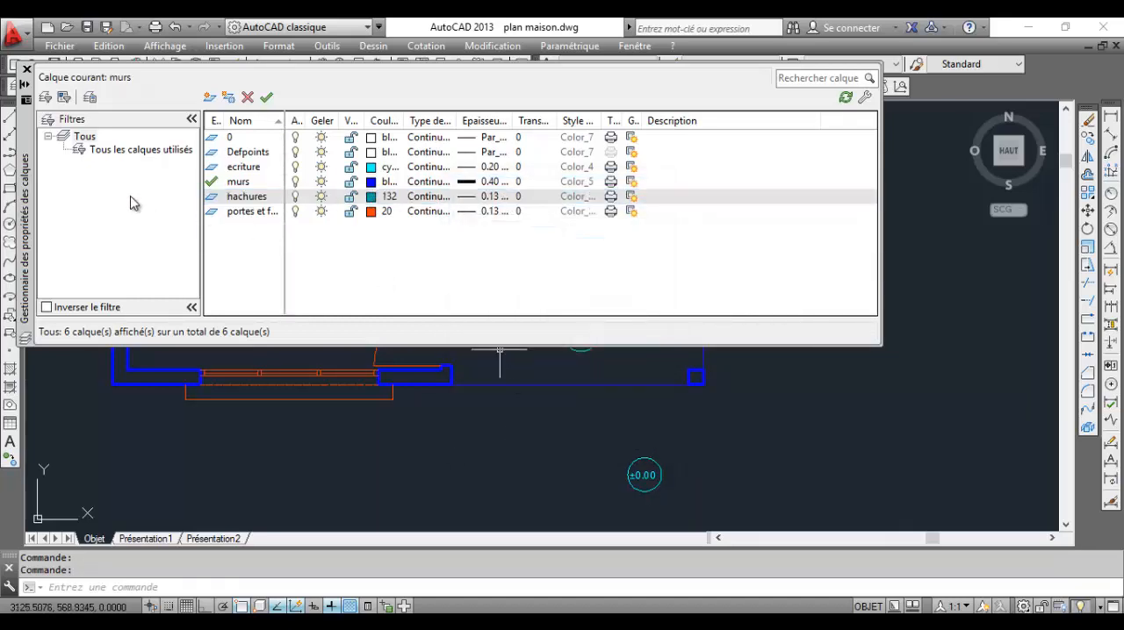
pyautogui.click(266, 98)
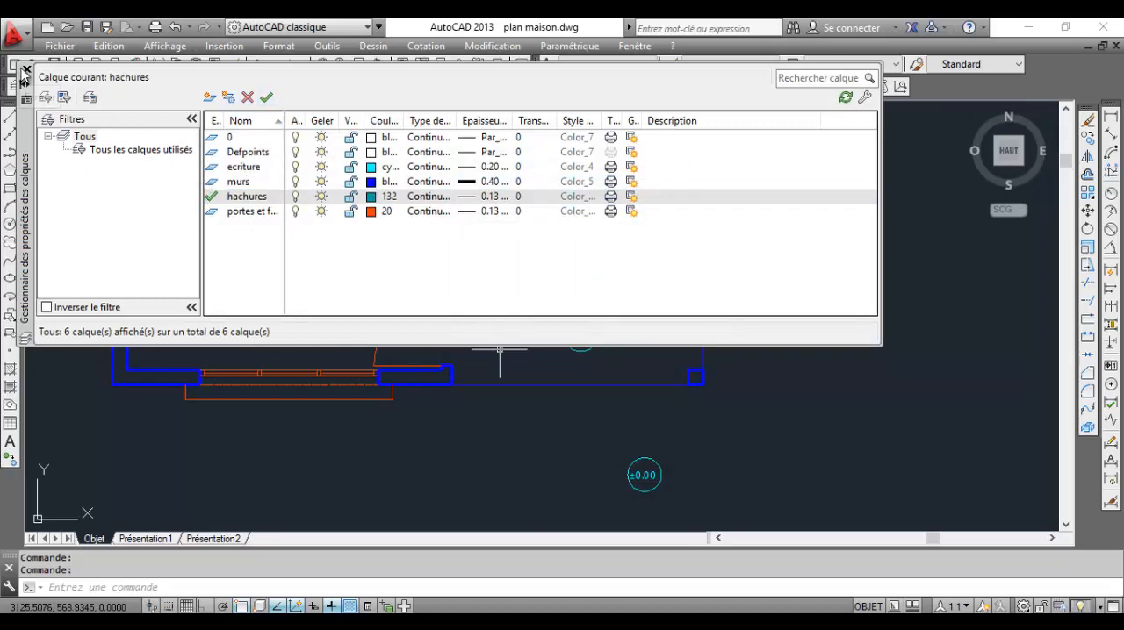
pyautogui.click(26, 68)
pyautogui.scroll(5, 412, 381)
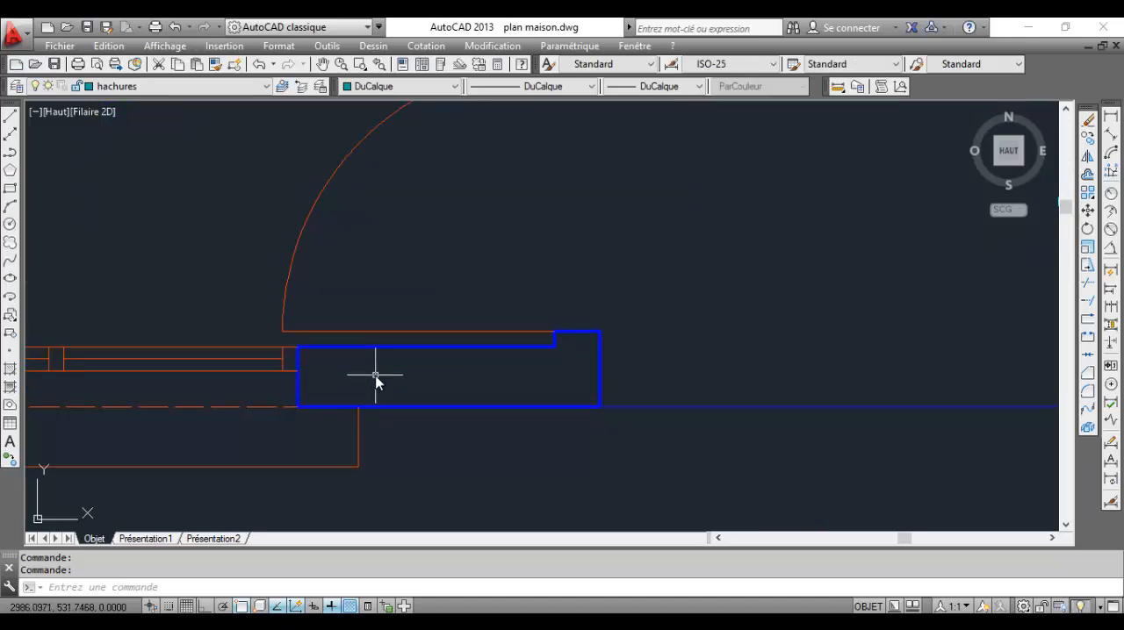
pyautogui.scroll(-2, 614, 391)
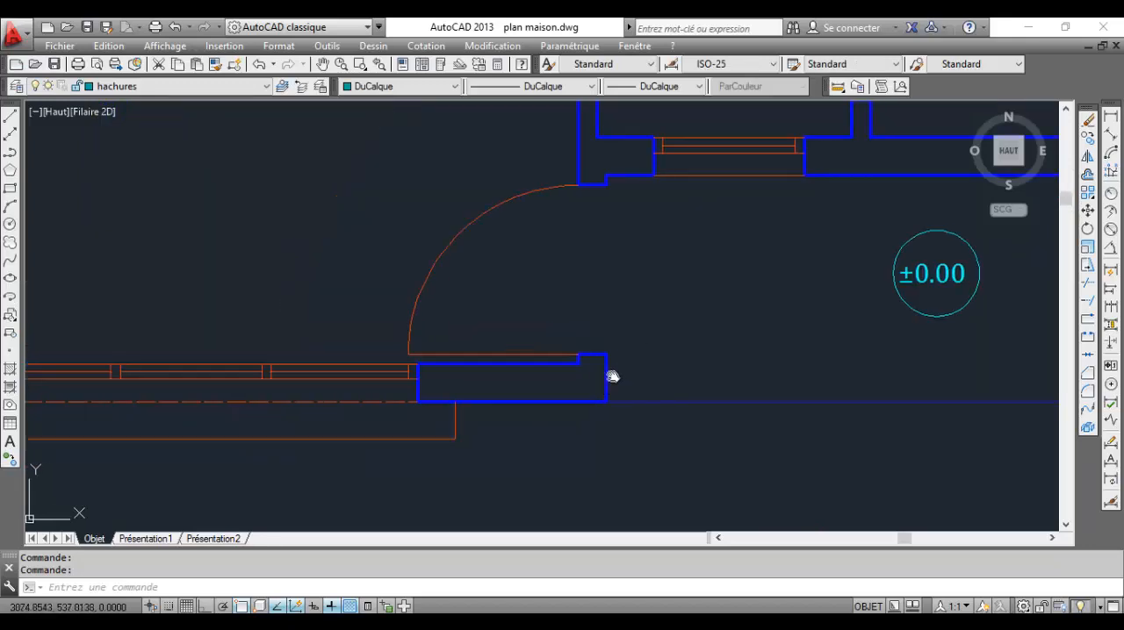
pyautogui.moveTo(612, 377)
pyautogui.mouseDown(button='middle')
pyautogui.moveTo(429, 392)
pyautogui.moveTo(474, 372)
pyautogui.moveTo(400, 362)
pyautogui.mouseUp(button='middle')
pyautogui.scroll(-4, 446, 387)
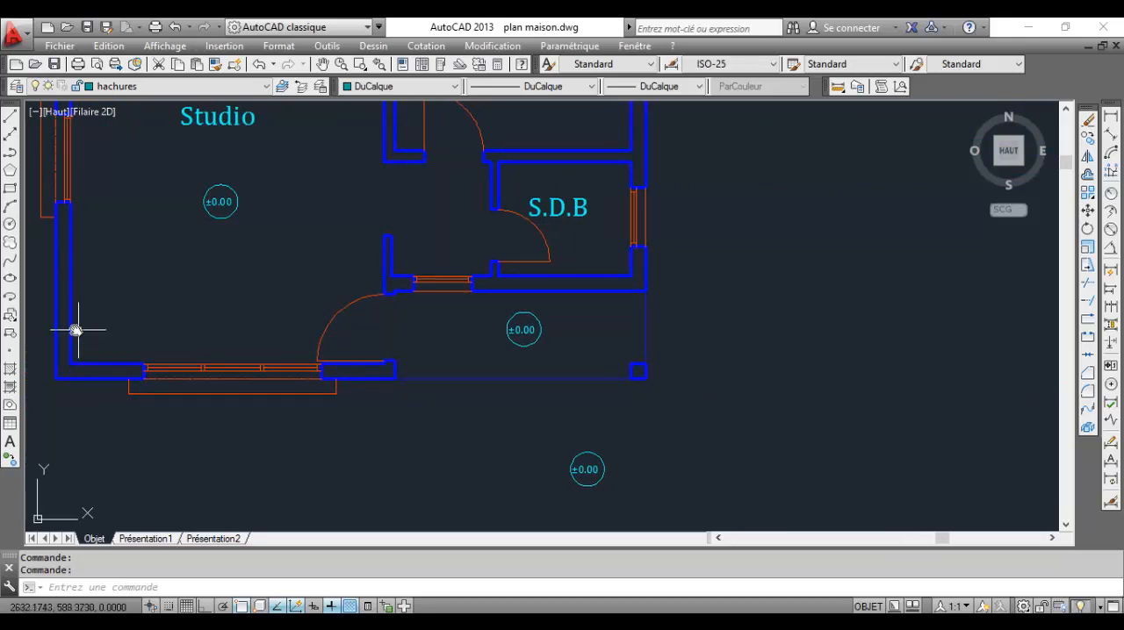
pyautogui.moveTo(75, 329)
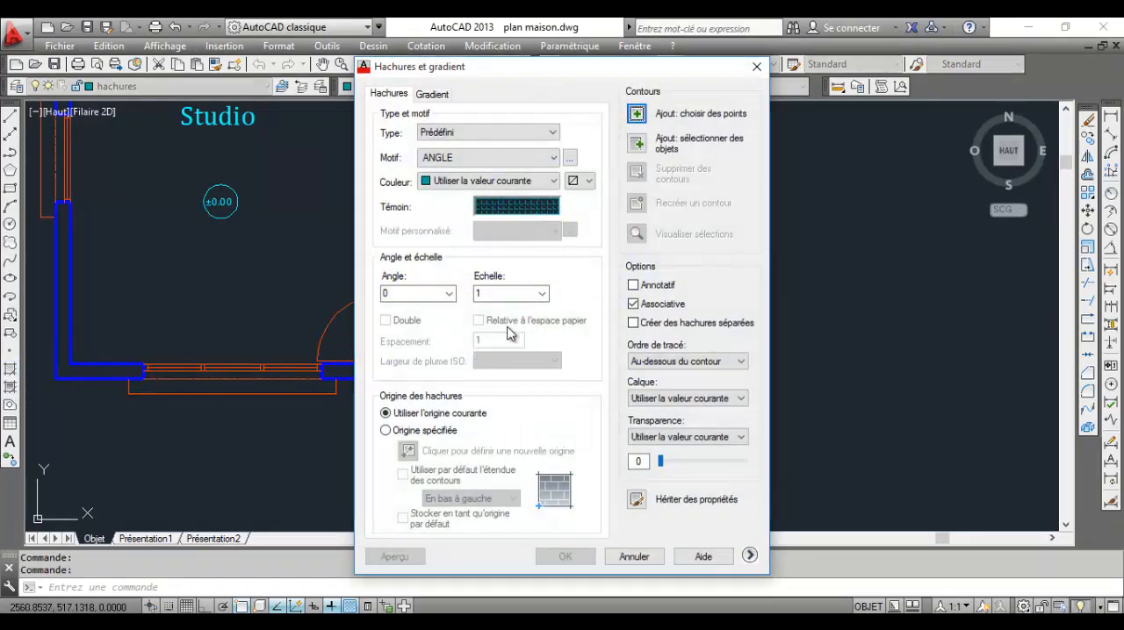
pyautogui.click(532, 217)
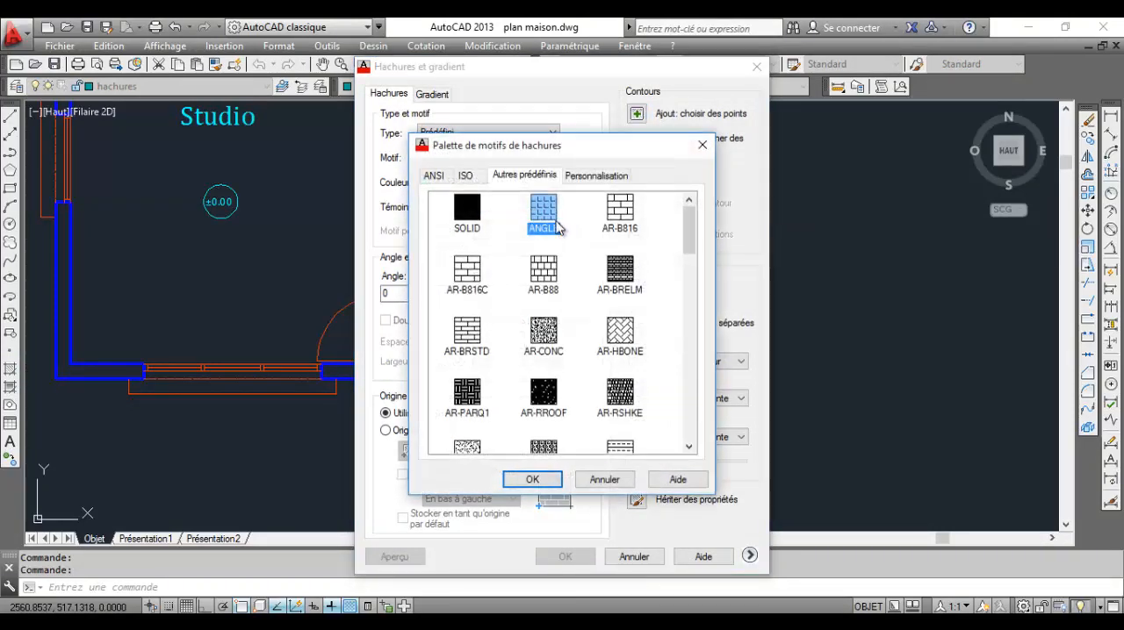
pyautogui.click(619, 333)
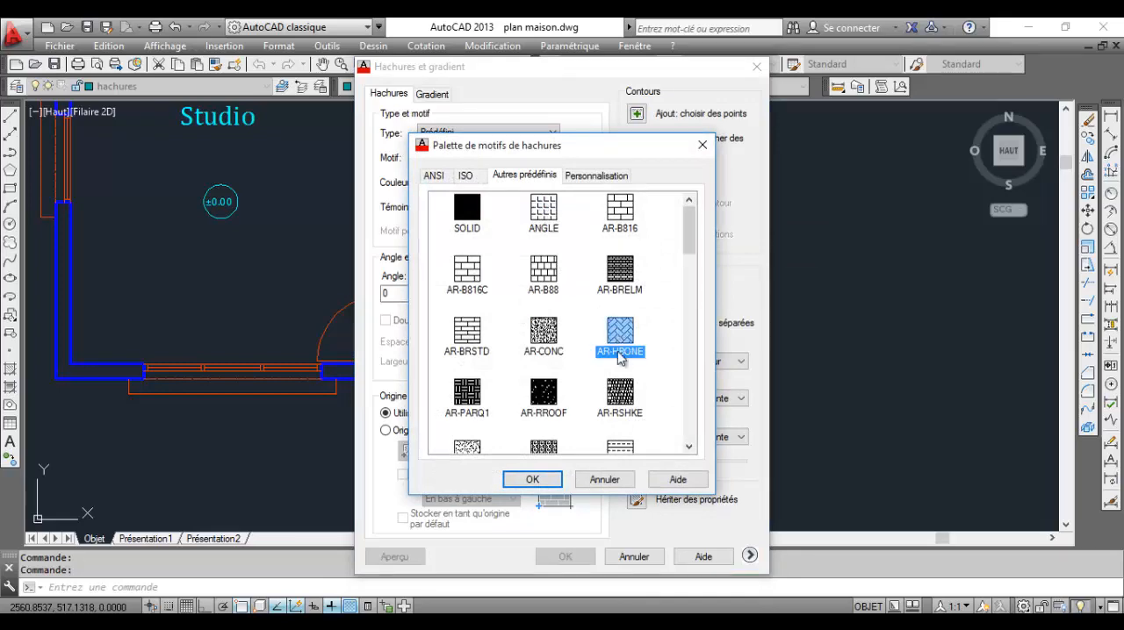
pyautogui.click(529, 480)
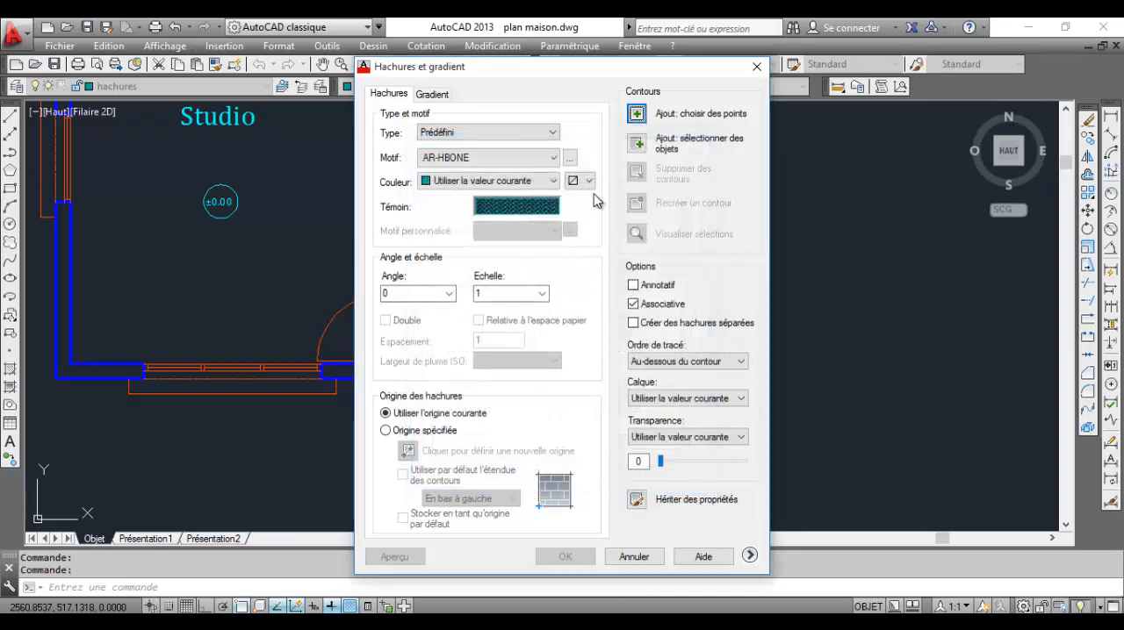
pyautogui.click(636, 113)
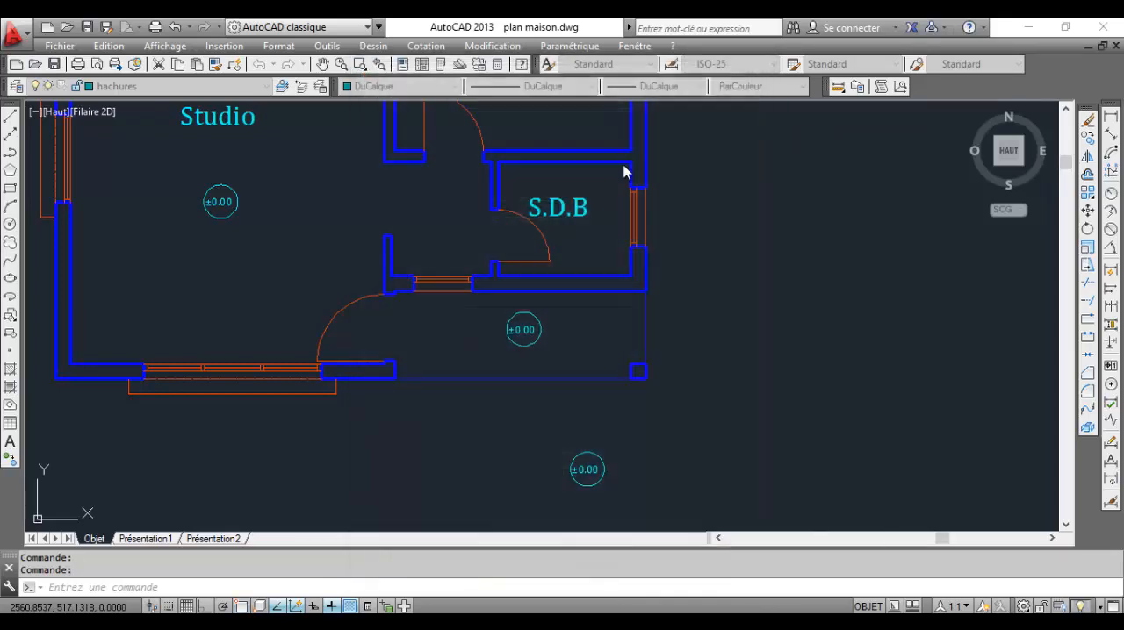
pyautogui.click(431, 347)
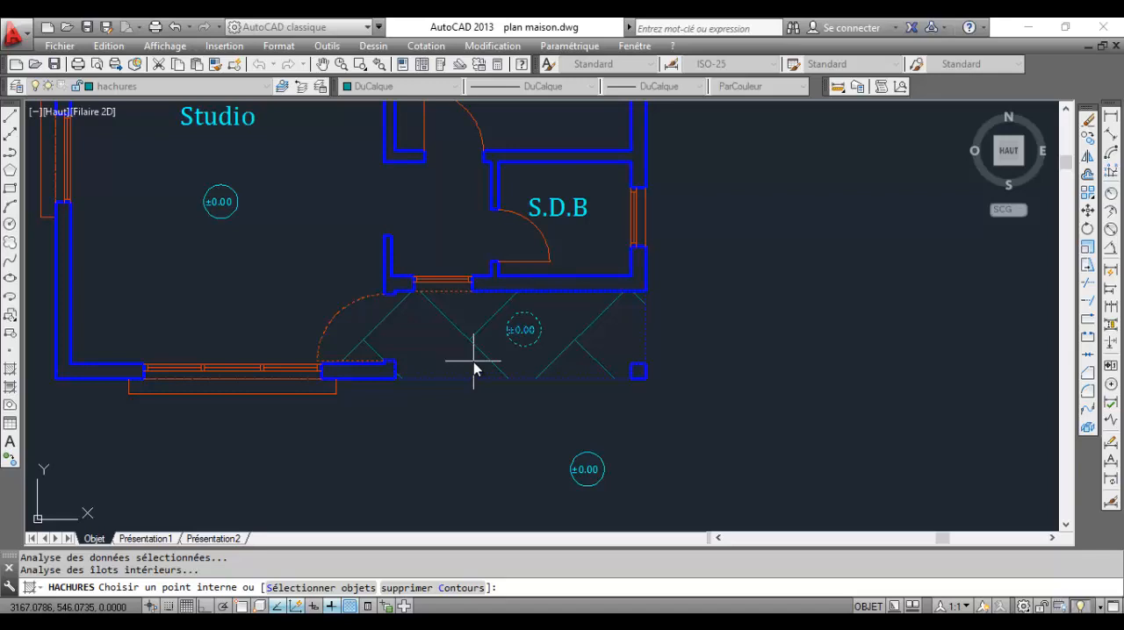
pyautogui.press('Return')
pyautogui.press('Escape')
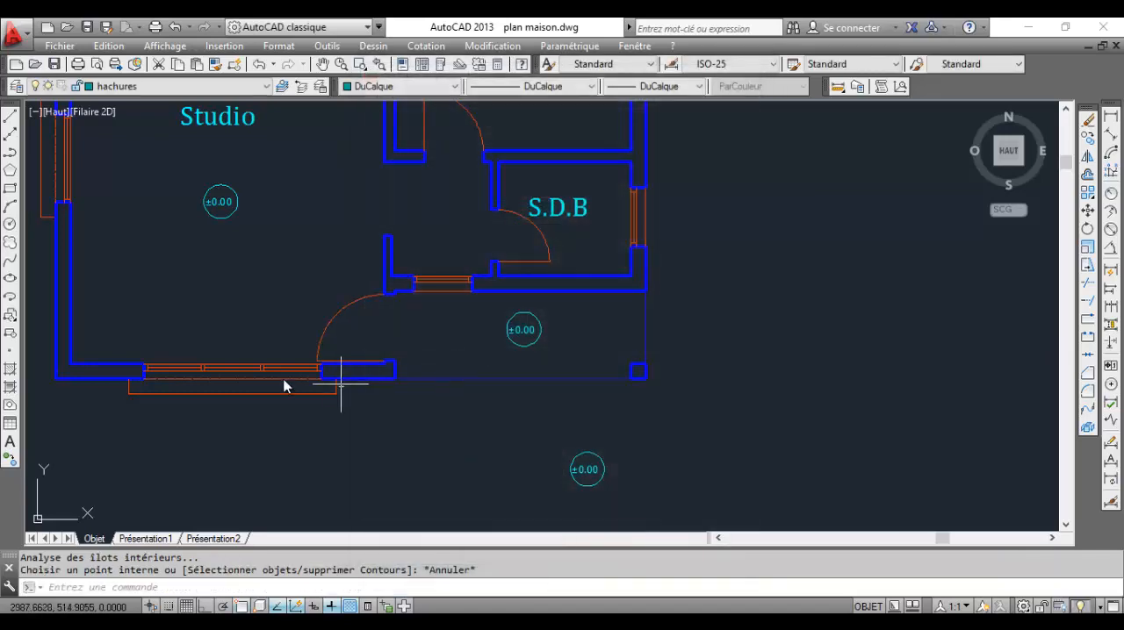
# Draw a vertical line across the entrance door opening between the two wall corners to close the porch area
pyautogui.click(13, 124)
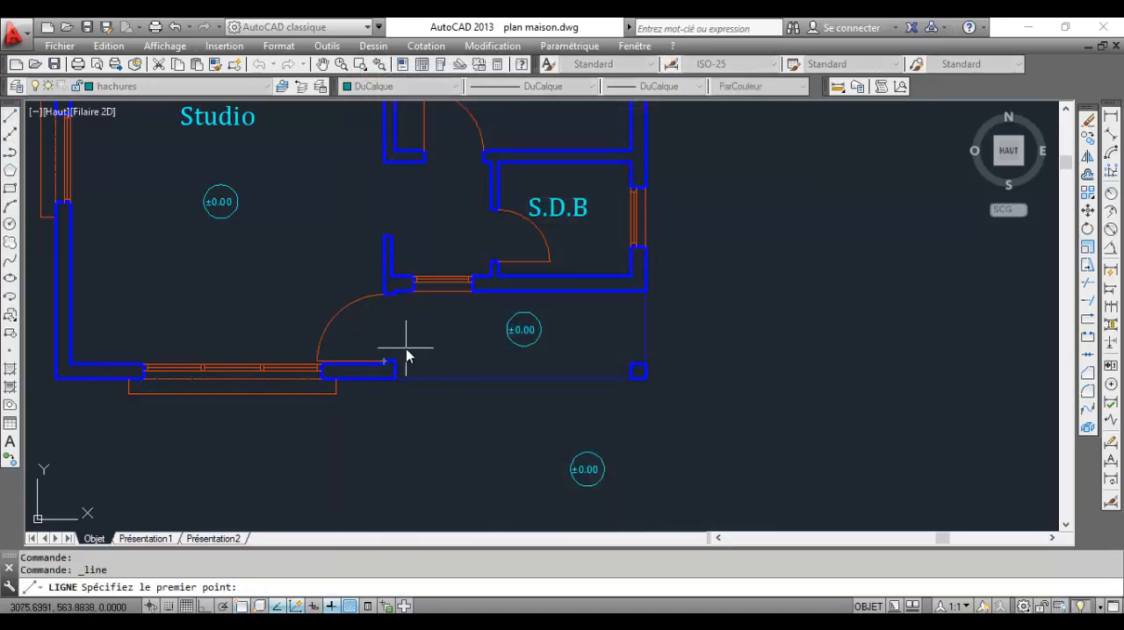
pyautogui.scroll(4, 391, 369)
pyautogui.click(377, 384)
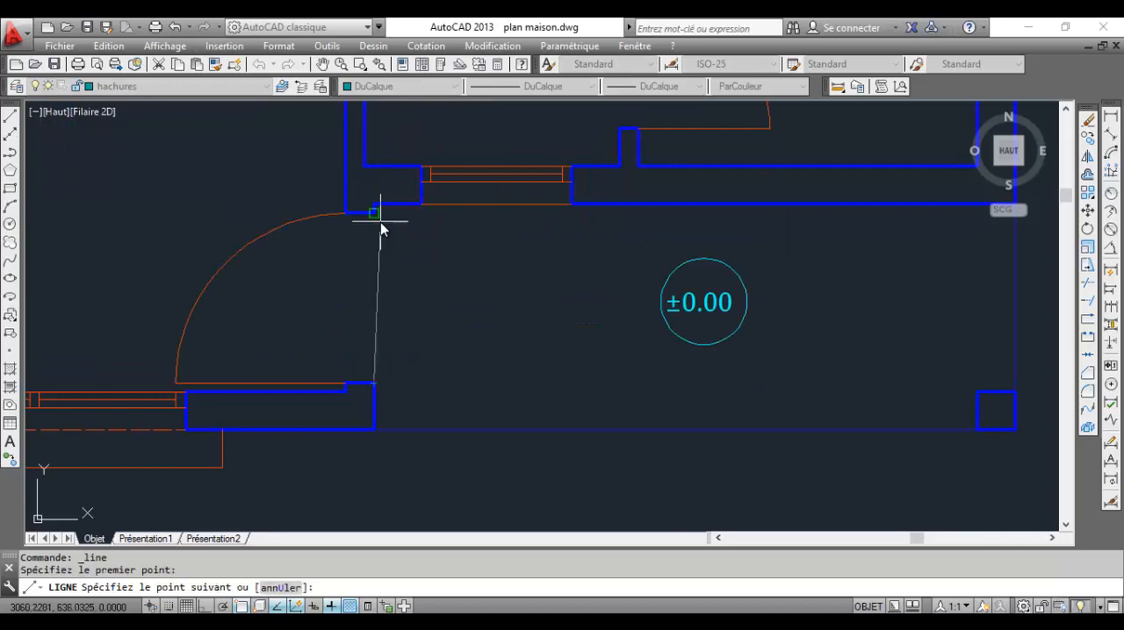
pyautogui.click(380, 225)
pyautogui.press('Escape')
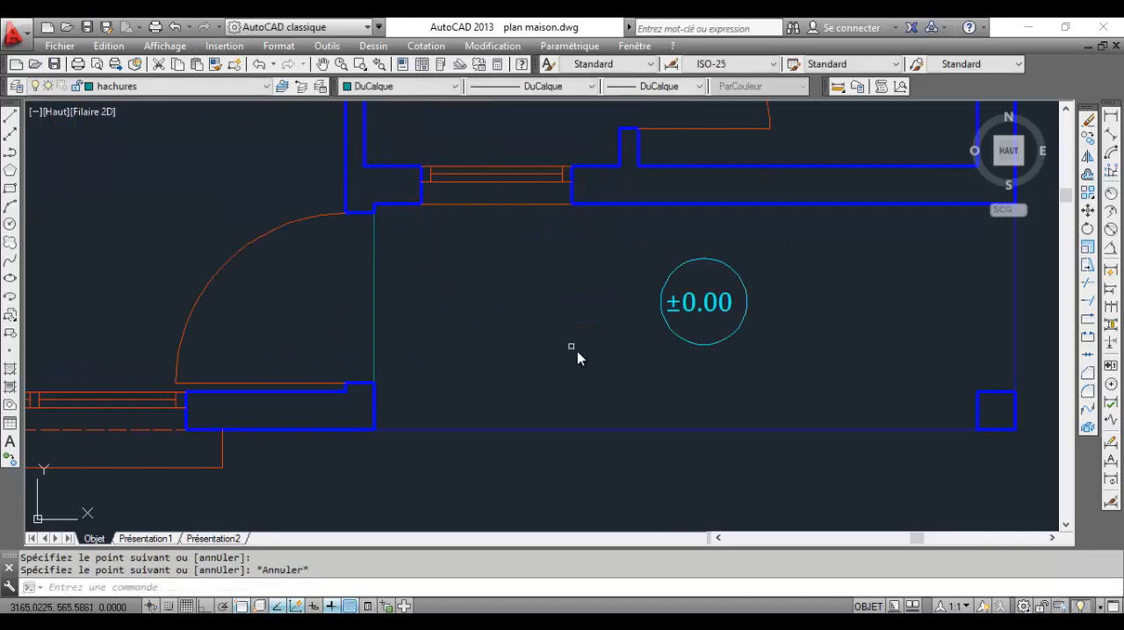
# Hatch the enclosed porch floor with the predefined ANGLE pattern at scale 0.5 and angle 0
pyautogui.scroll(-1, 538, 342)
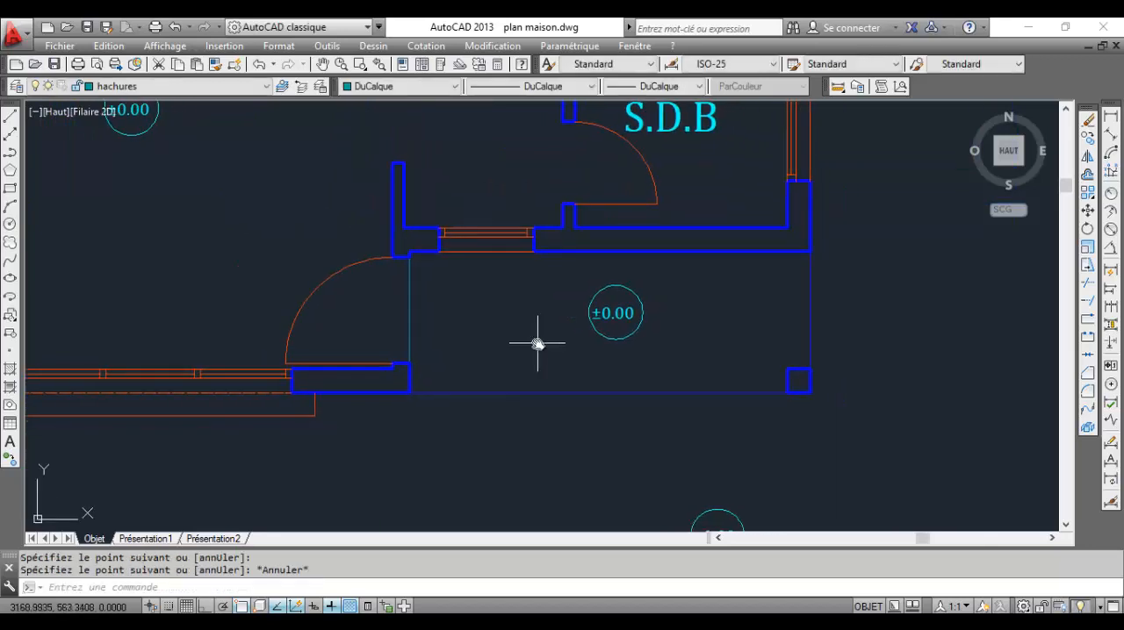
pyautogui.click(10, 369)
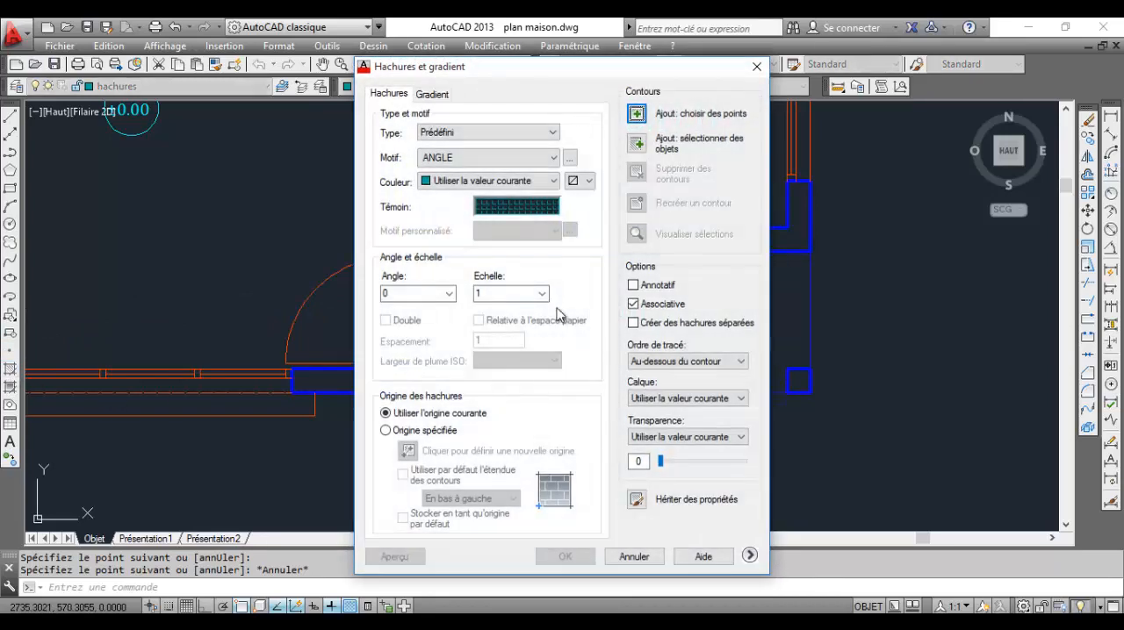
pyautogui.doubleClick(515, 295)
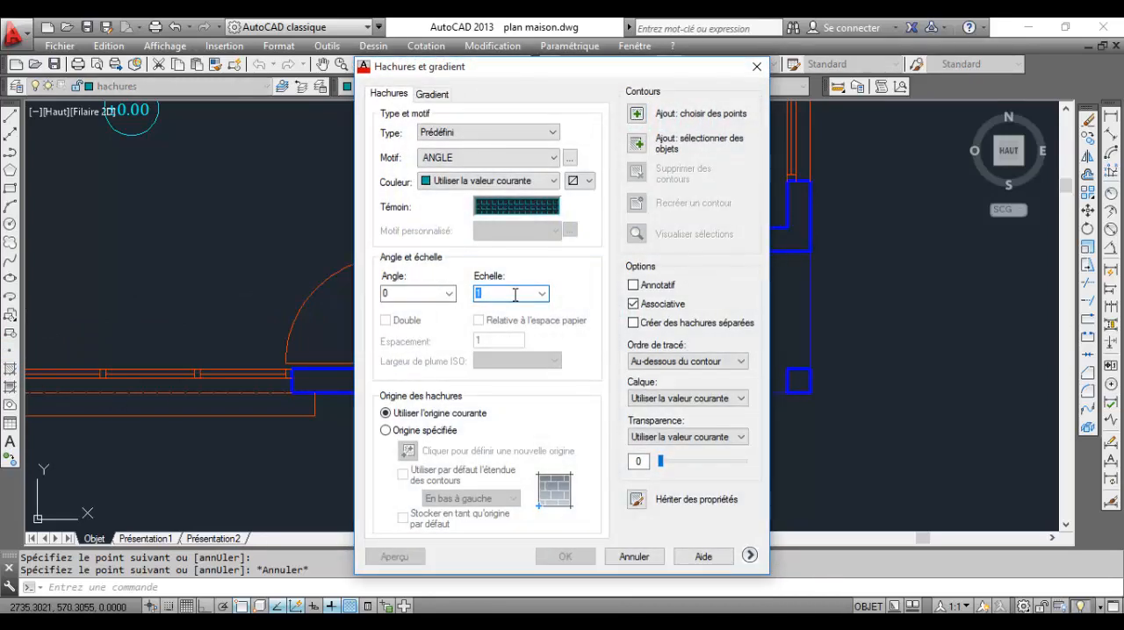
pyautogui.write('0.5')
pyautogui.click(637, 115)
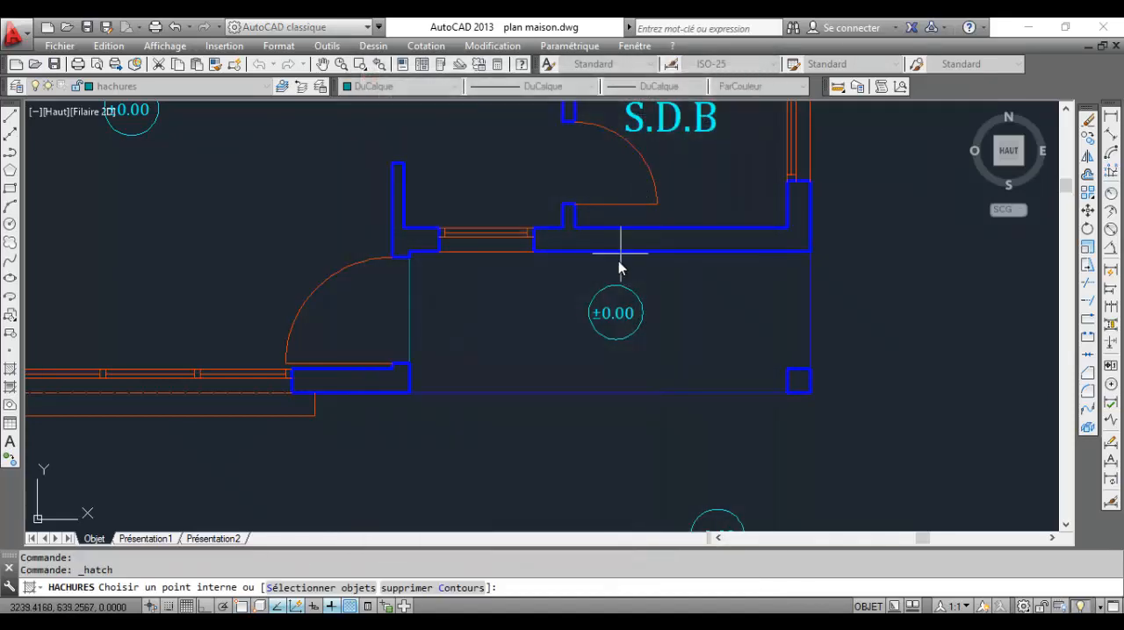
pyautogui.click(688, 297)
pyautogui.press('Return')
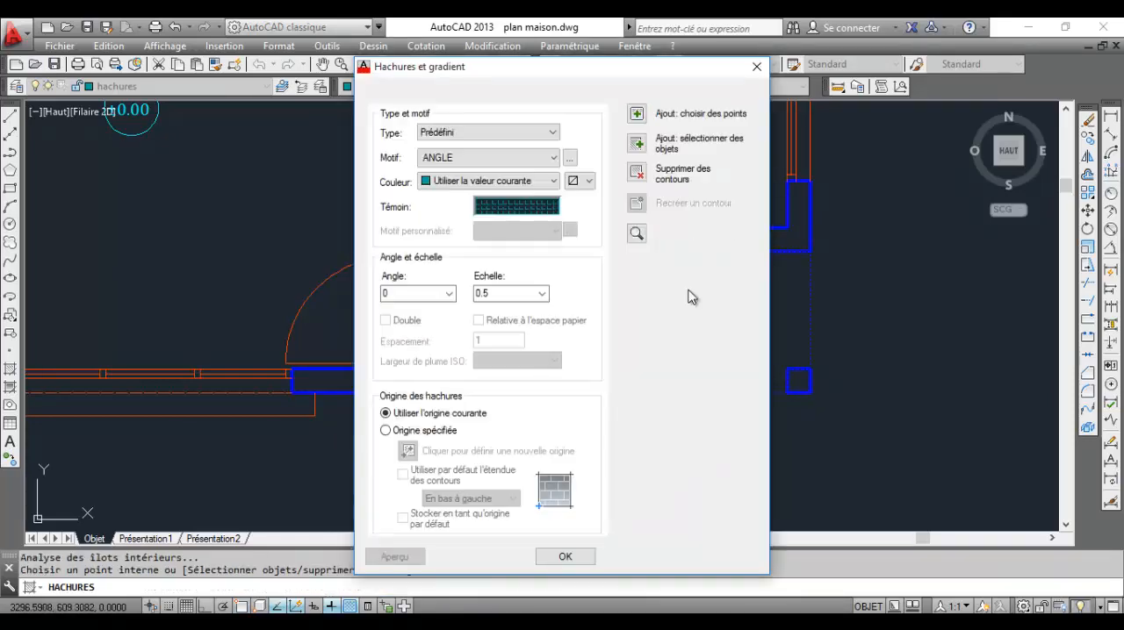
pyautogui.press('Return')
pyautogui.press('Return')
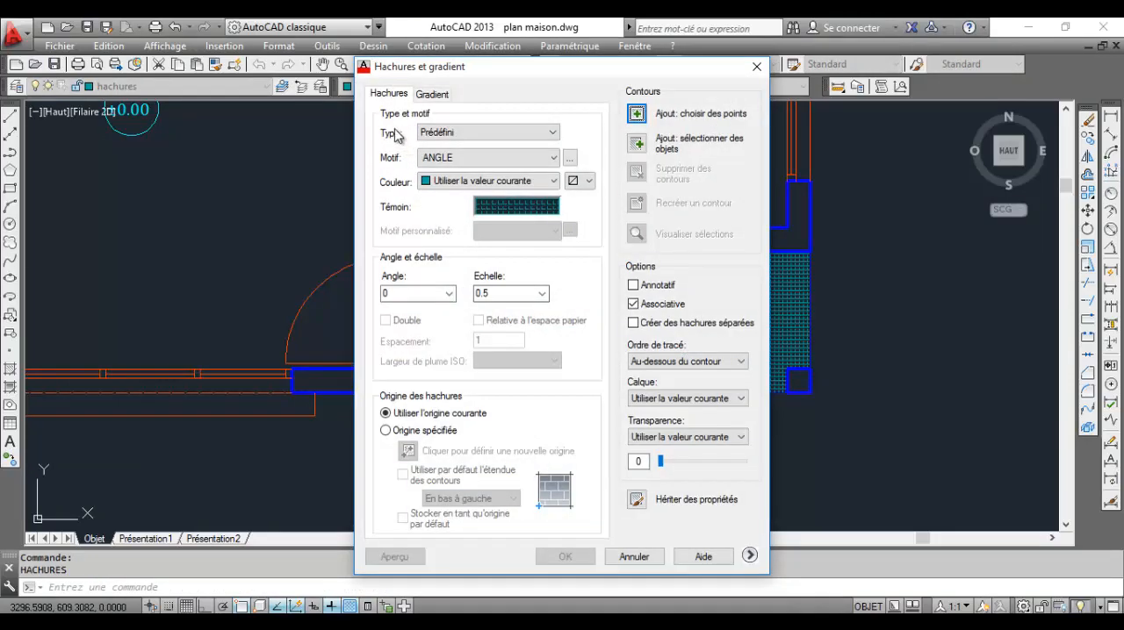
pyautogui.press('Escape')
# Try moving the porch hatch off its boundary, and undo the move
pyautogui.click(679, 339)
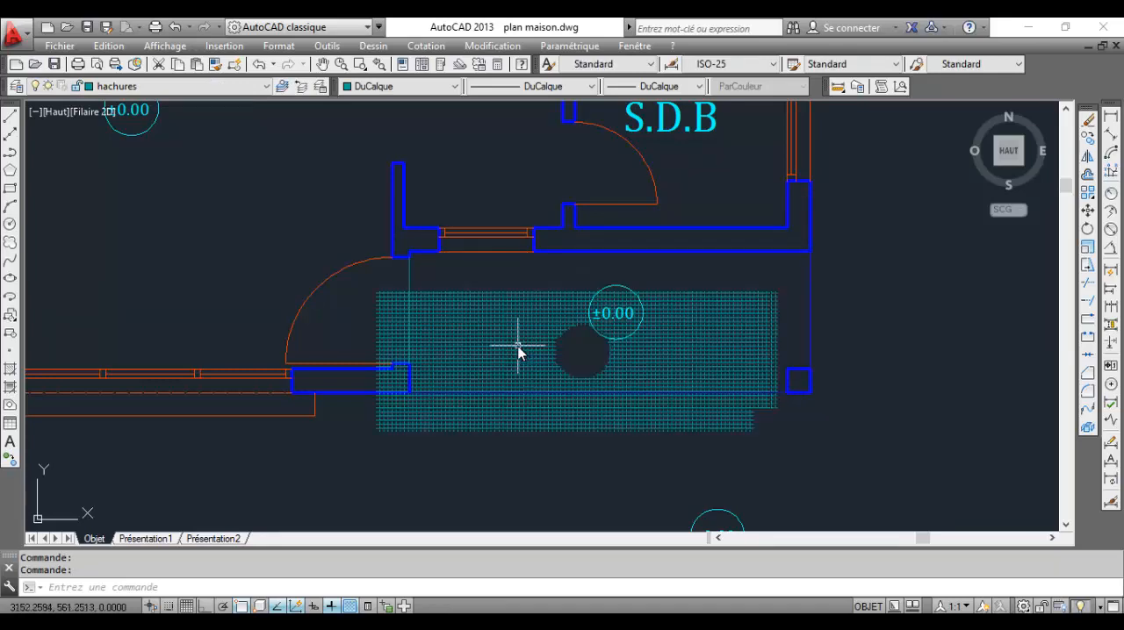
pyautogui.press('Escape')
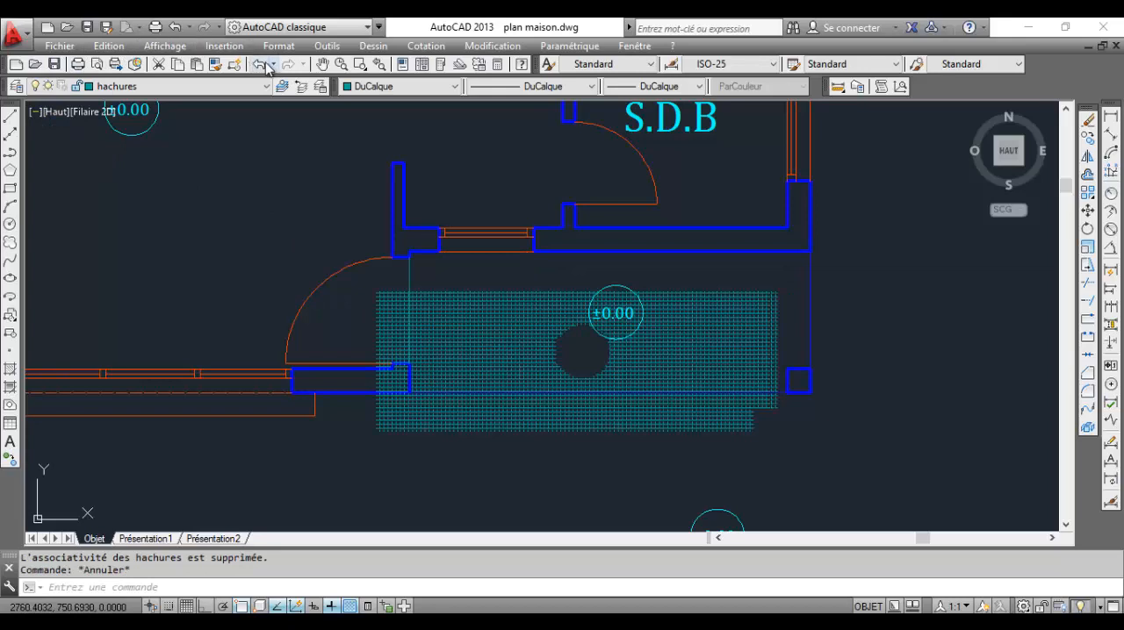
pyautogui.click(257, 64)
# Try scales of 1 and 2 on the porch hatch, and set its scale to 4
pyautogui.click(562, 362)
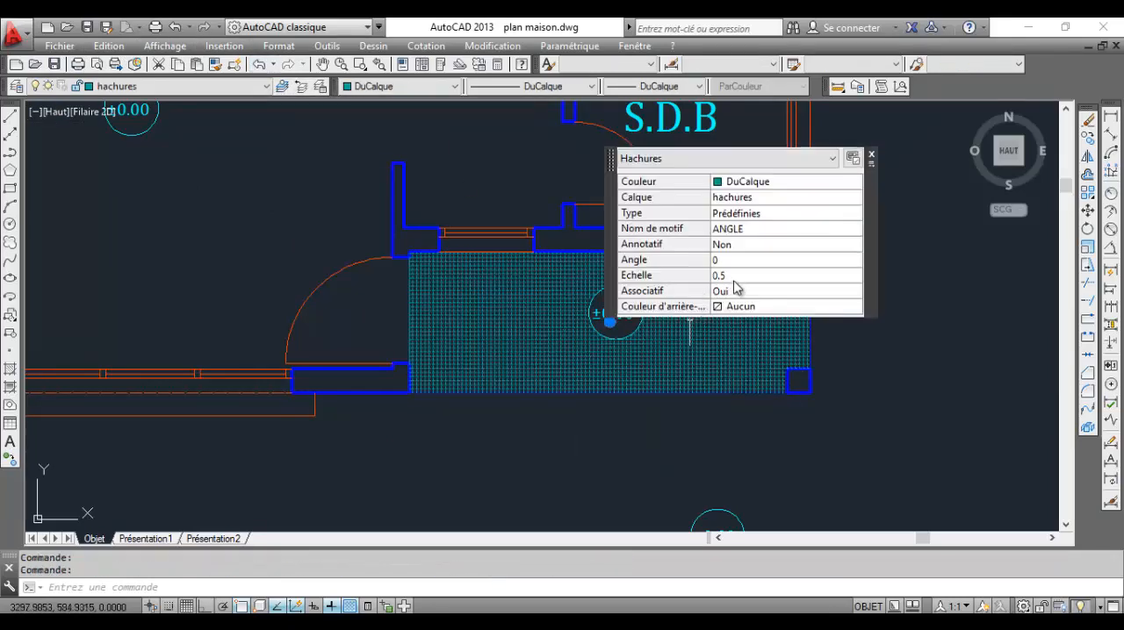
pyautogui.click(734, 275)
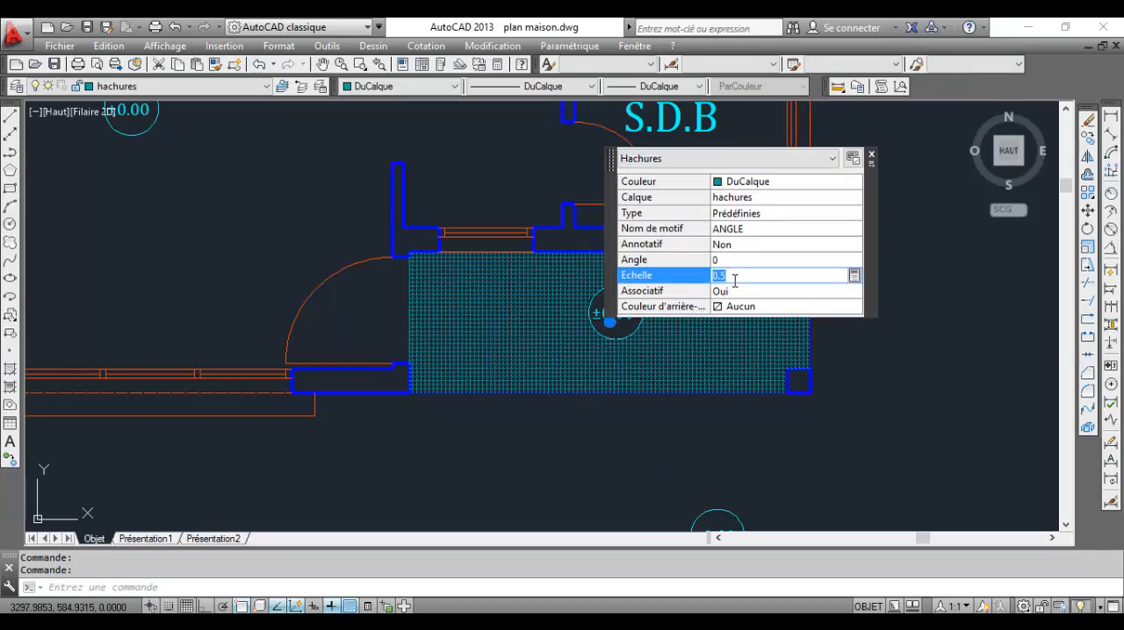
pyautogui.press('Return')
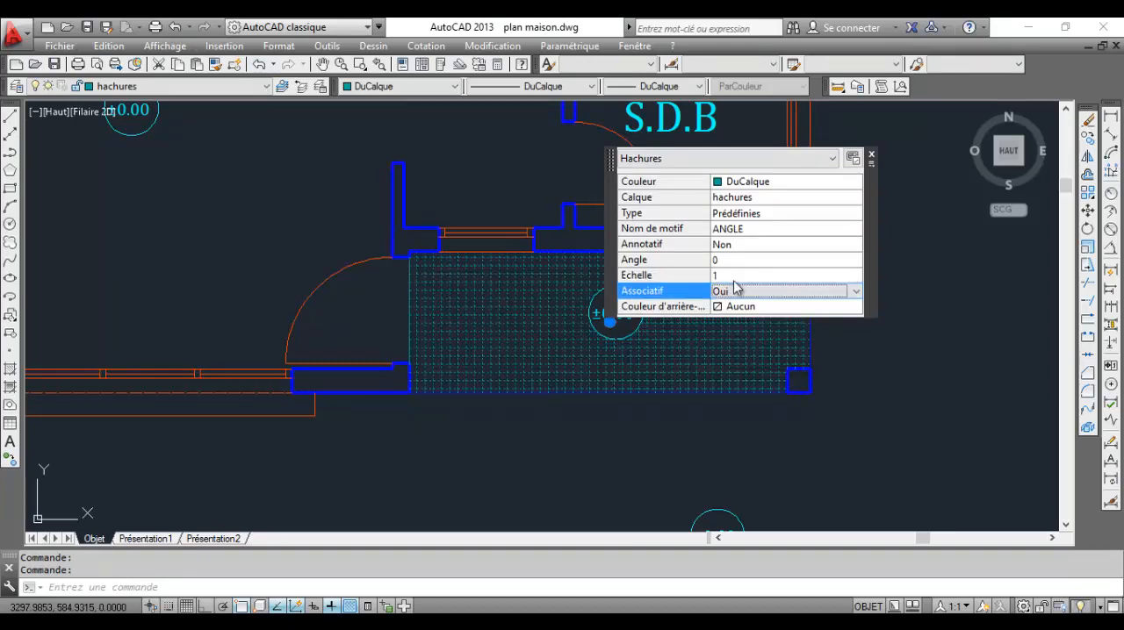
pyautogui.click(736, 276)
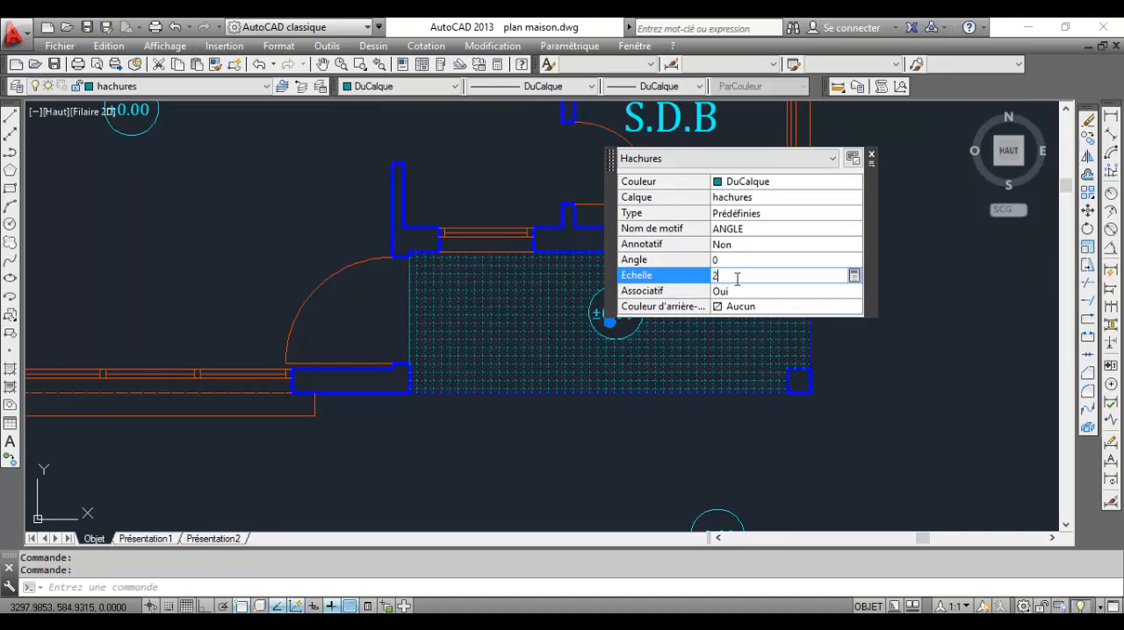
pyautogui.press('Return')
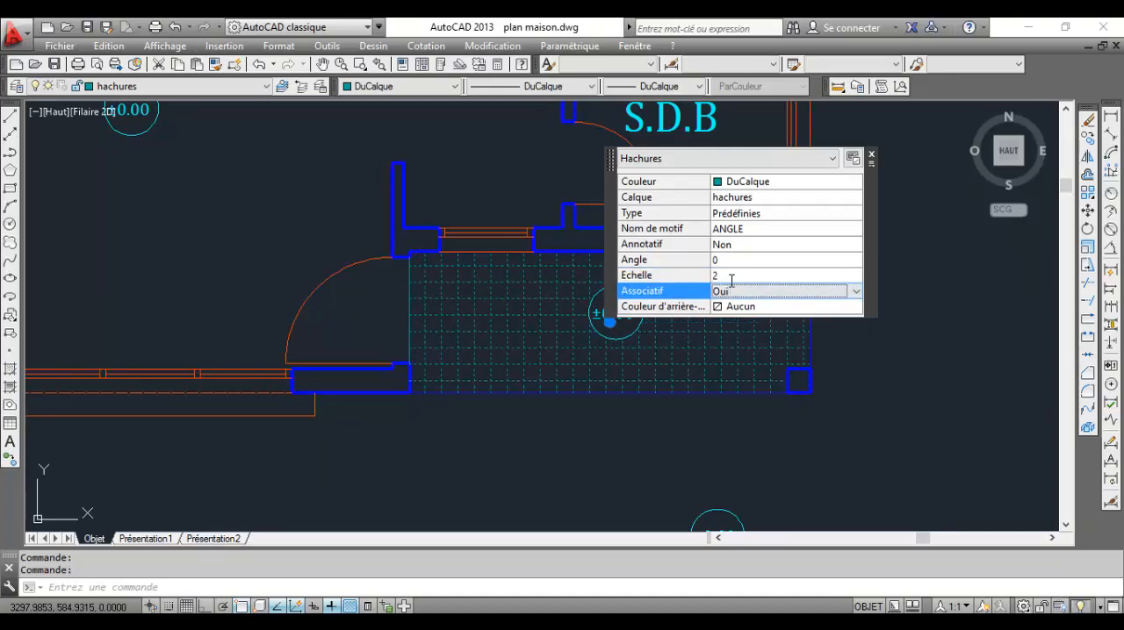
pyautogui.click(731, 278)
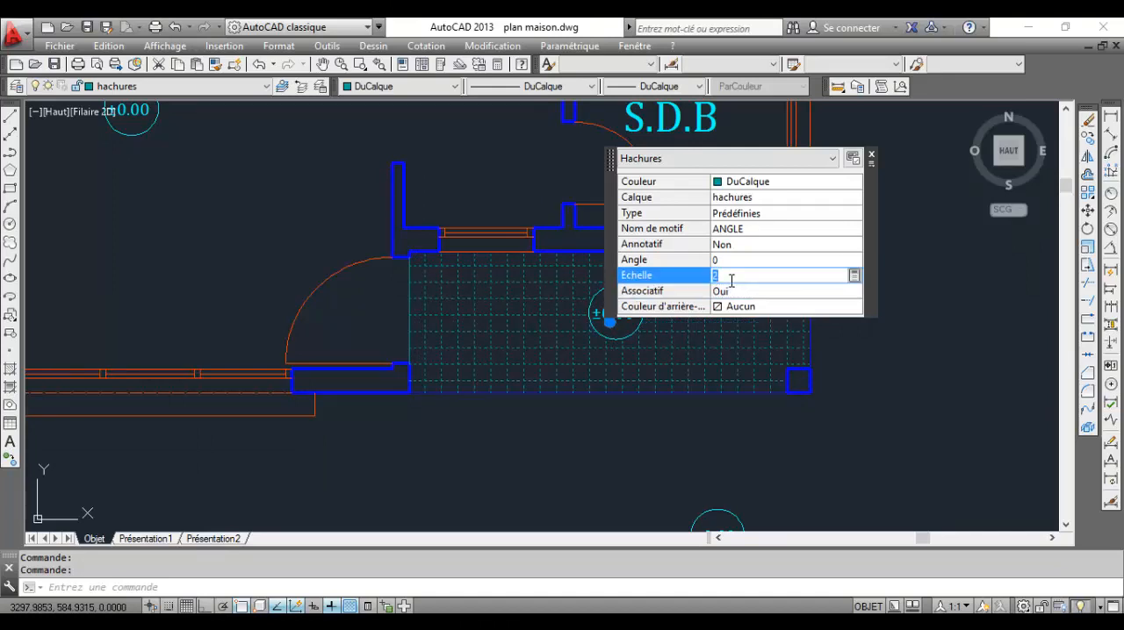
pyautogui.write('4')
pyautogui.press('Return')
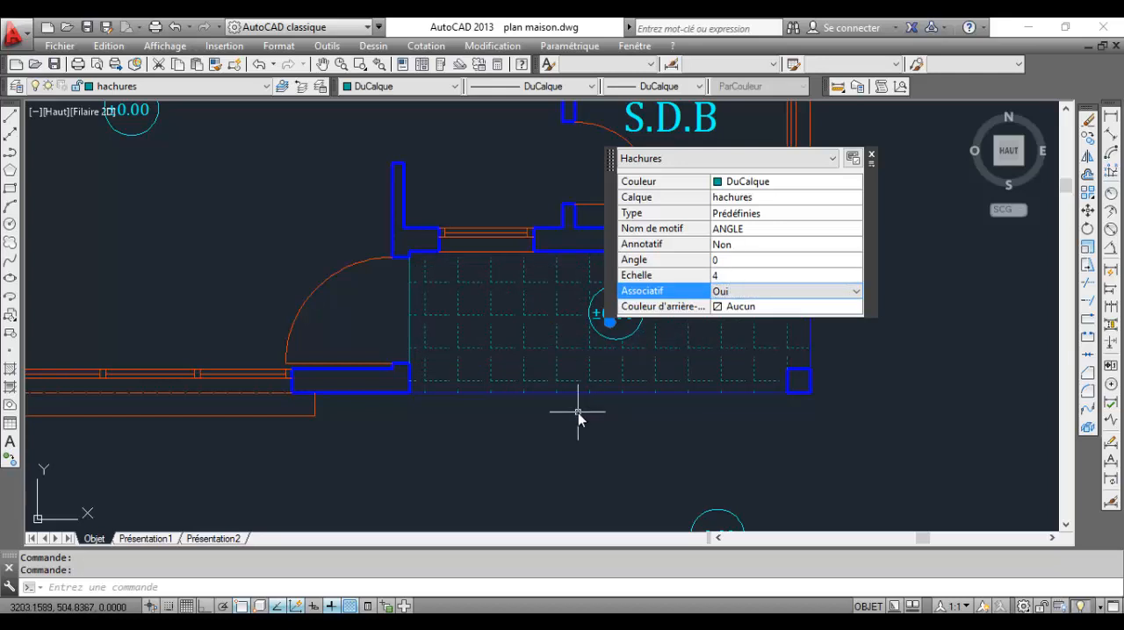
pyautogui.press('Escape')
pyautogui.scroll(-4, 584, 412)
pyautogui.scroll(4, 539, 368)
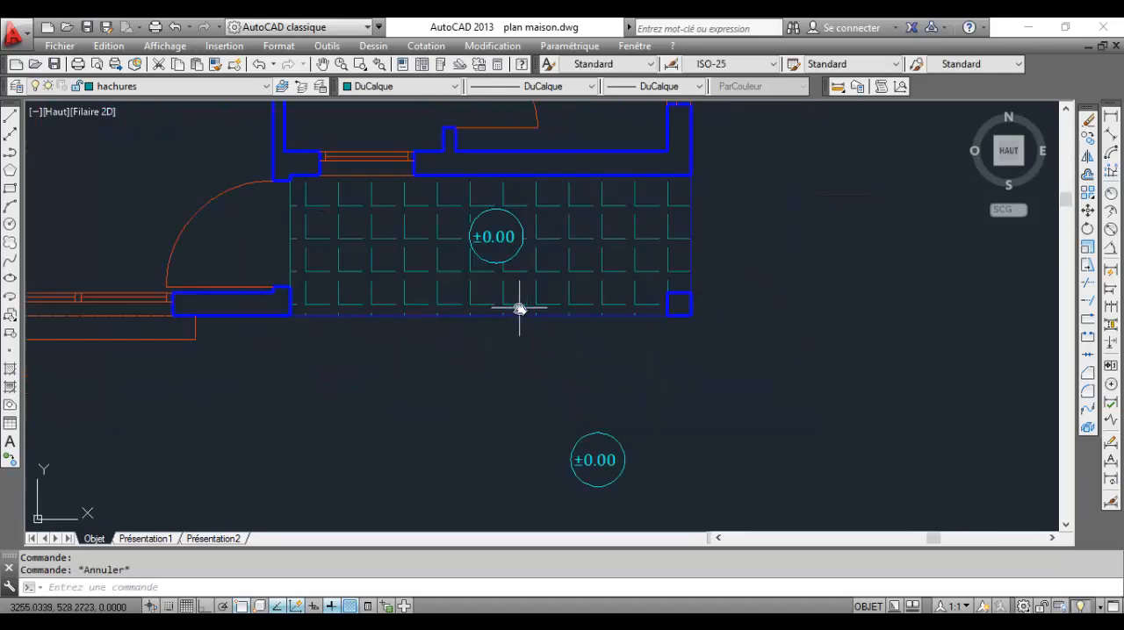
pyautogui.click(289, 195)
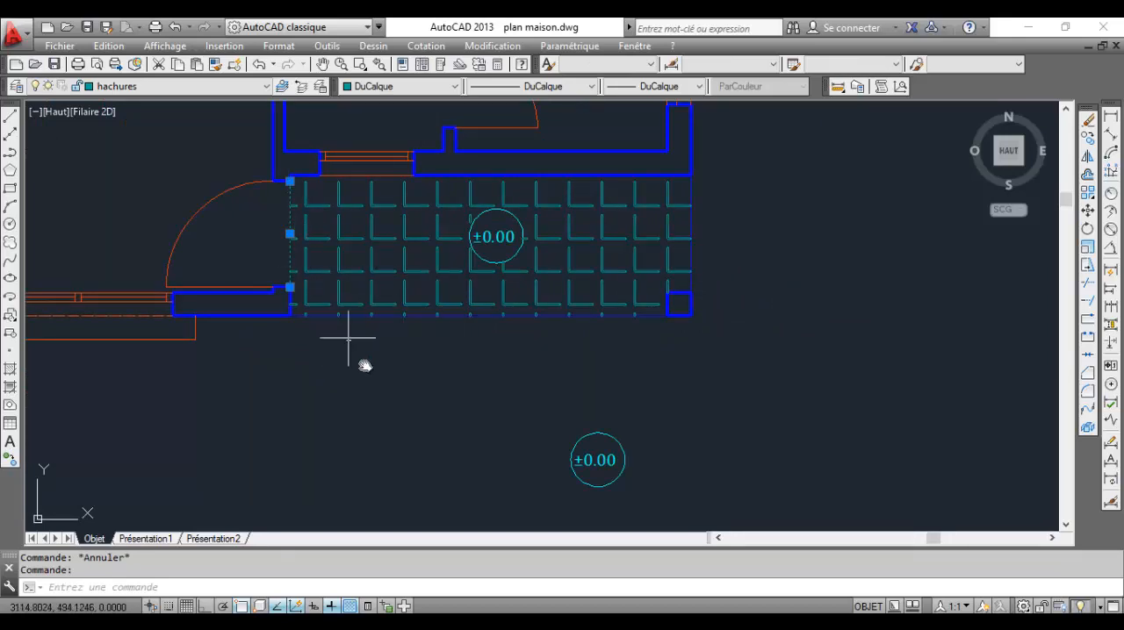
pyautogui.press('Escape')
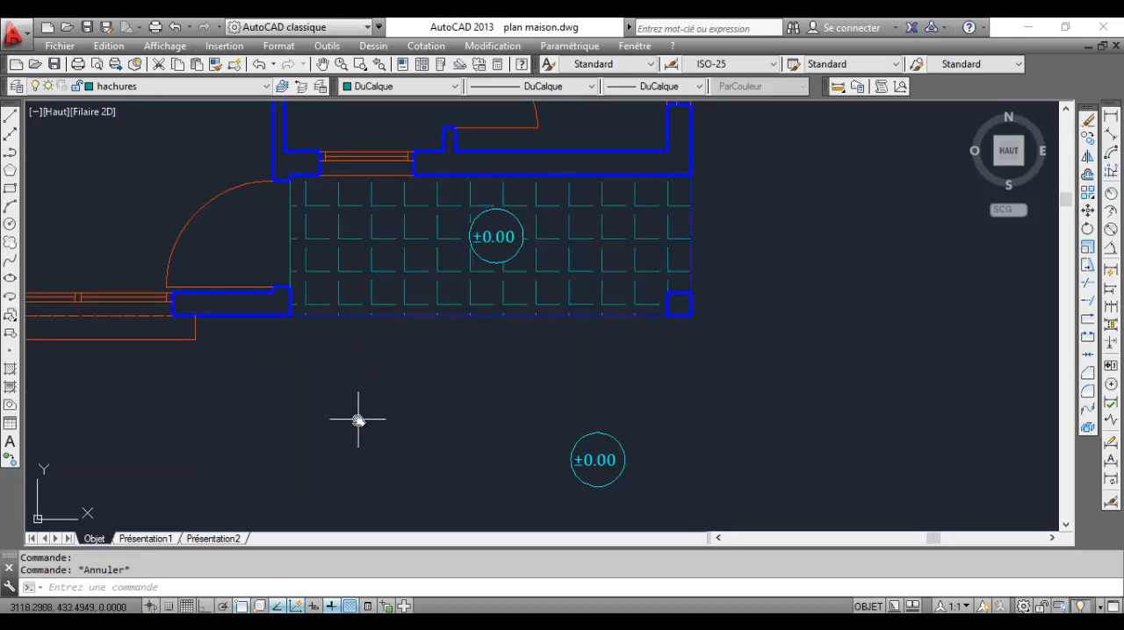
# Change the circled level mark outside the house, below the hatched porch, to +0.15
pyautogui.scroll(-2, 334, 346)
pyautogui.moveTo(403, 322); pyautogui.dragTo(533, 341, button='middle')
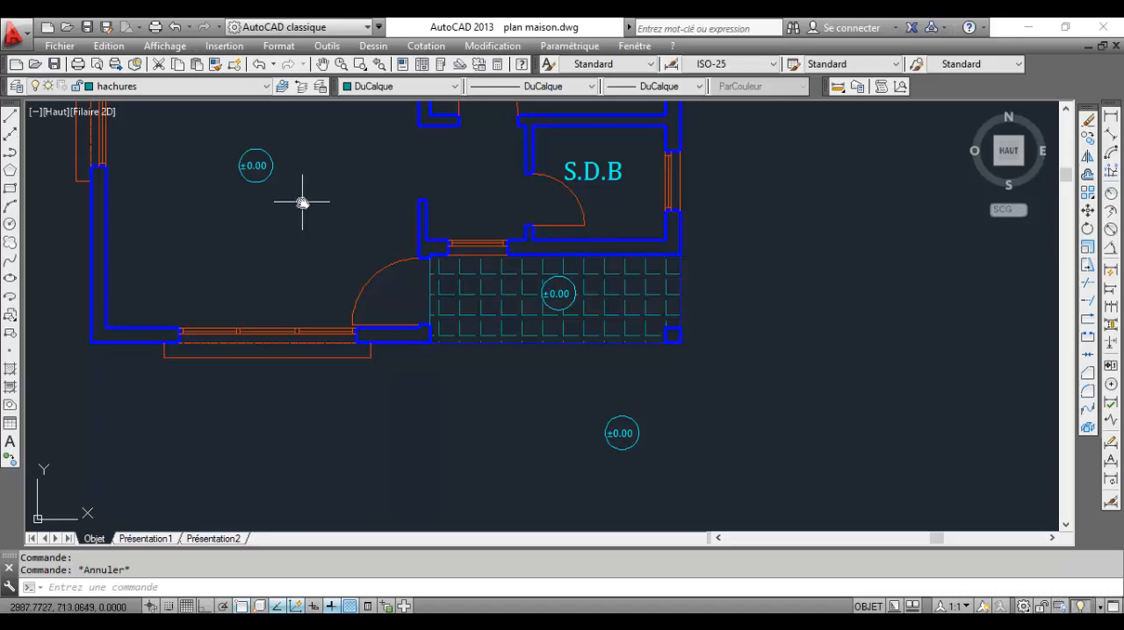
pyautogui.scroll(2, 569, 476)
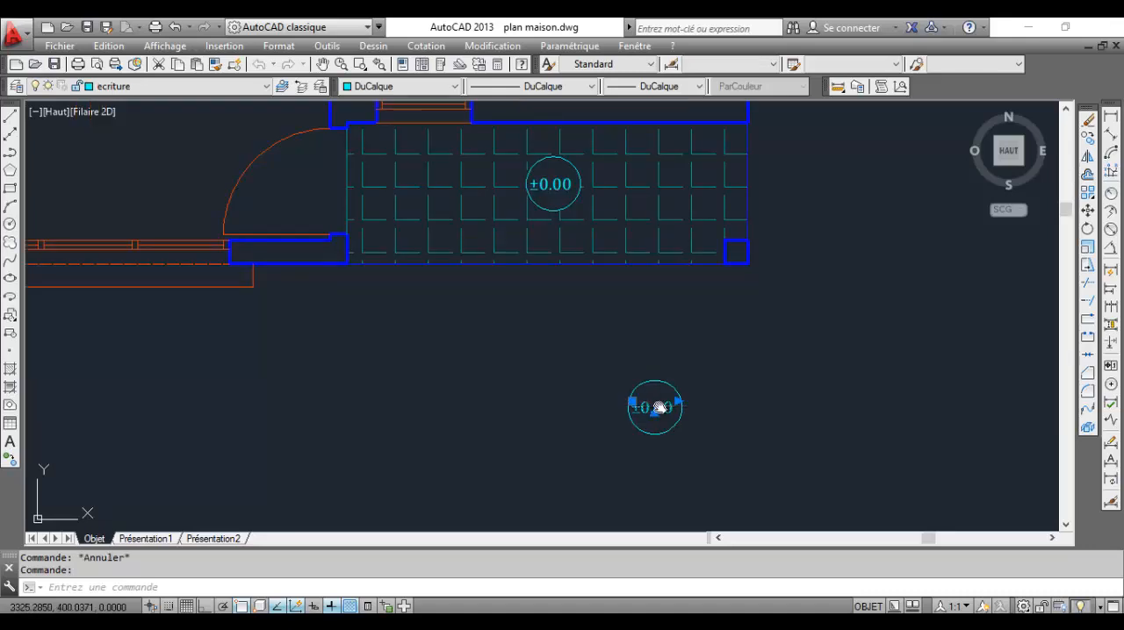
pyautogui.doubleClick(654, 407)
pyautogui.moveTo(674, 409); pyautogui.dragTo(568, 397)
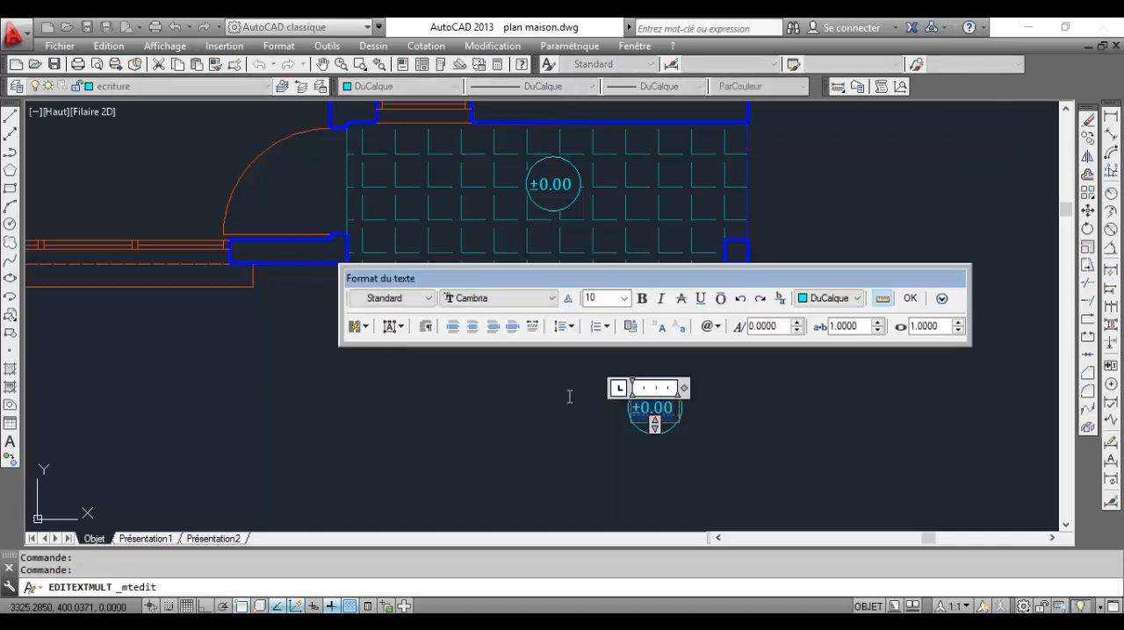
pyautogui.write('+0.15')
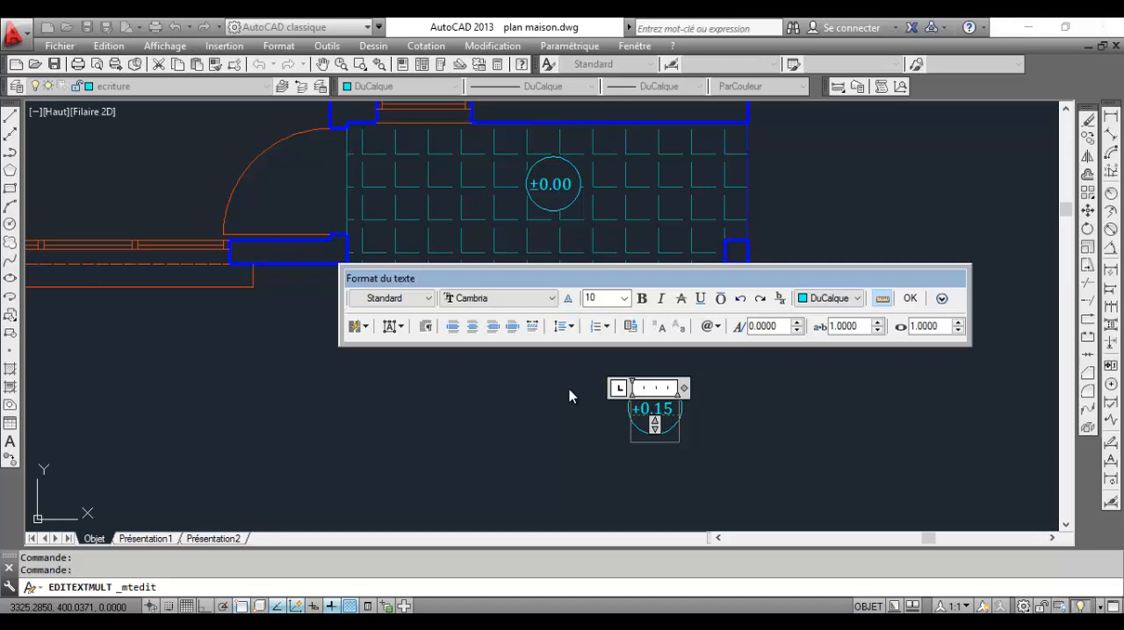
pyautogui.click(571, 394)
pyautogui.scroll(-5, 570, 394)
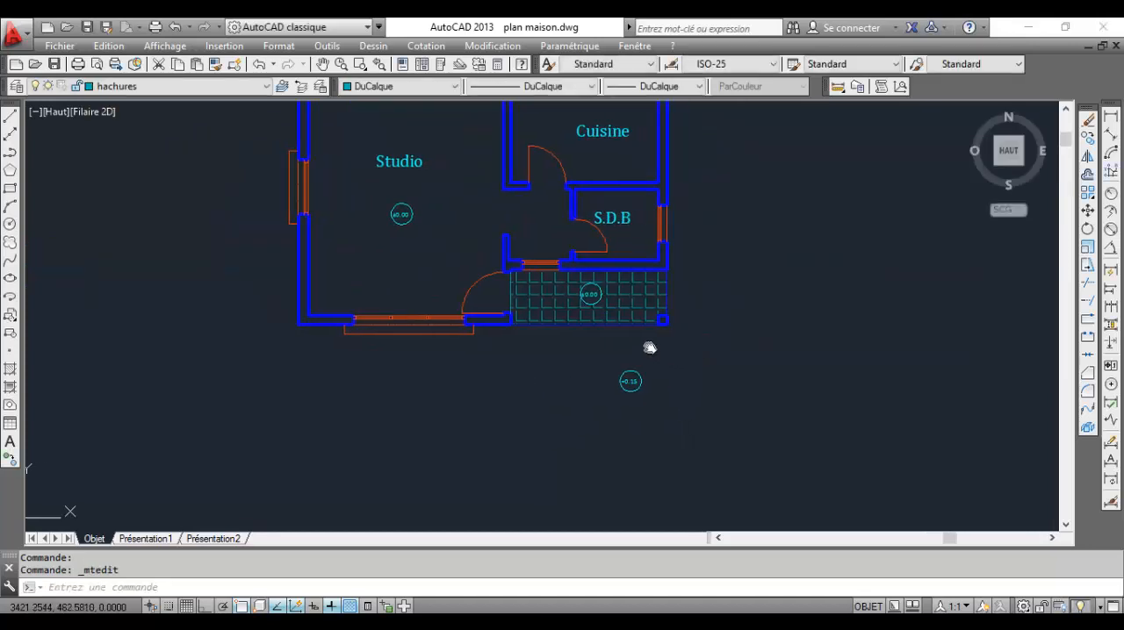
pyautogui.scroll(2, 575, 259)
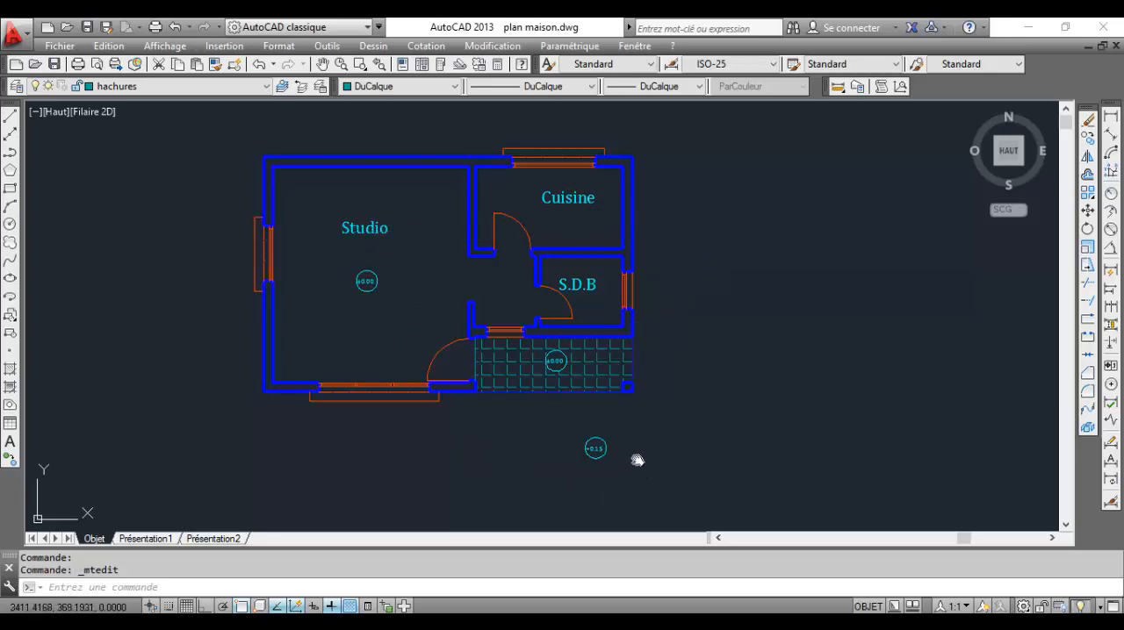
pyautogui.moveTo(637, 459); pyautogui.dragTo(656, 442, button='middle')
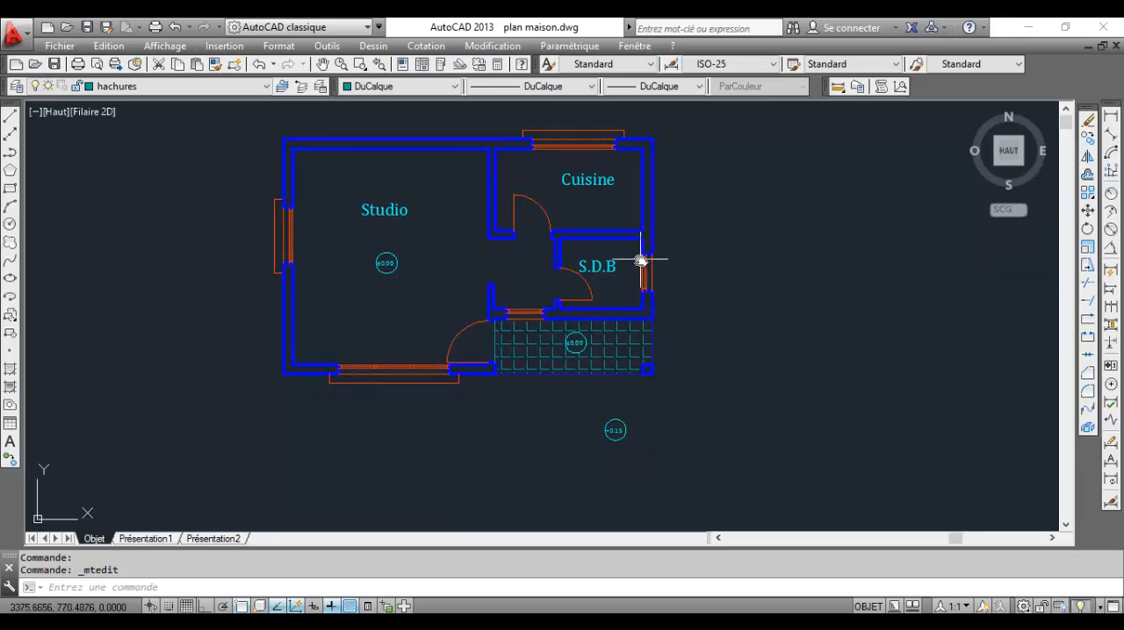